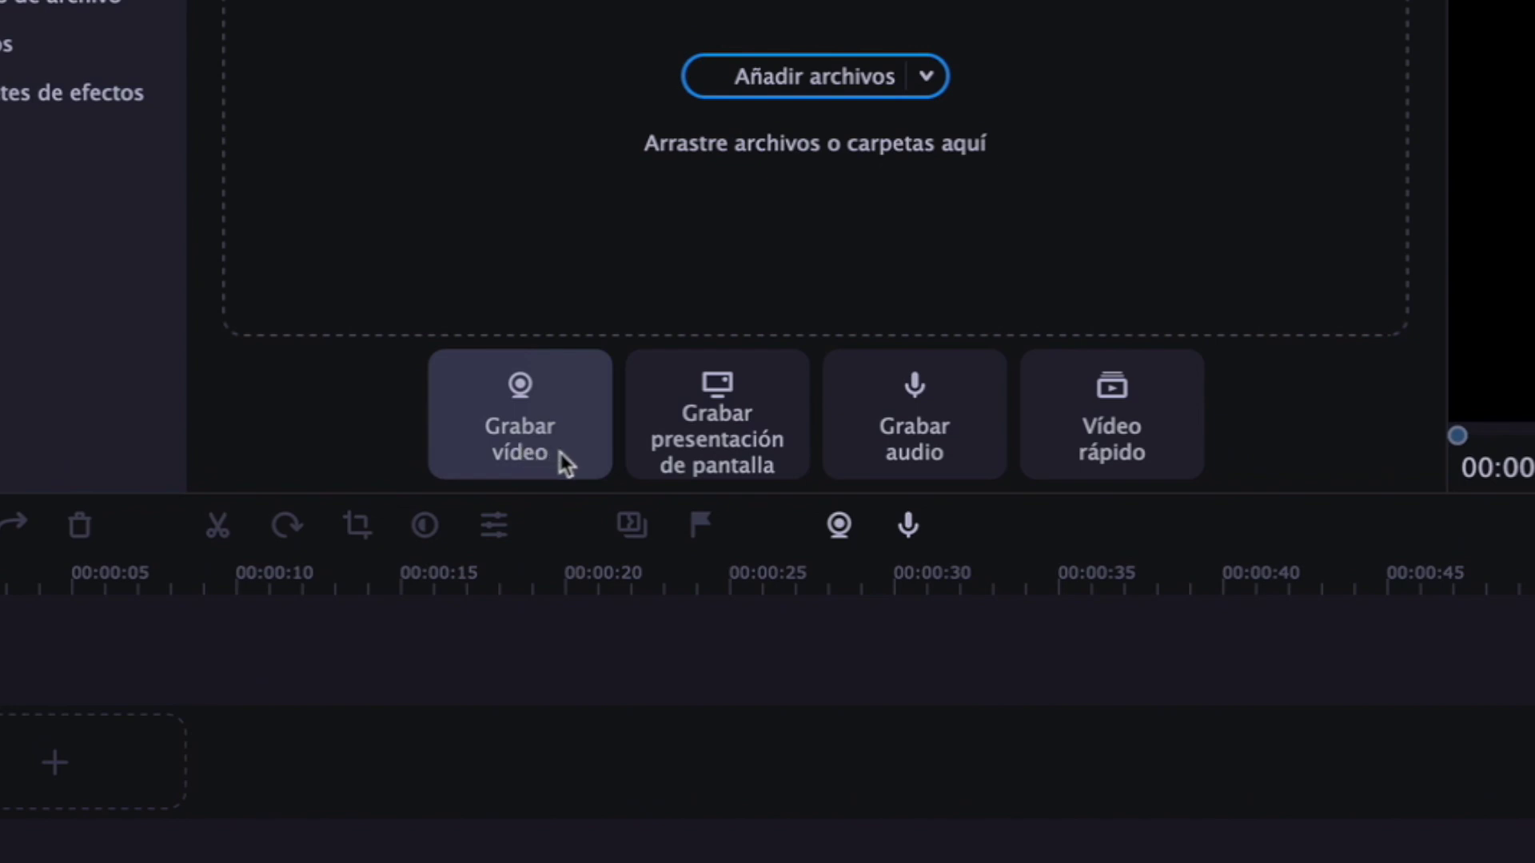
Start a quick video and add all seven drone clips from the Drone folder
click(734, 458)
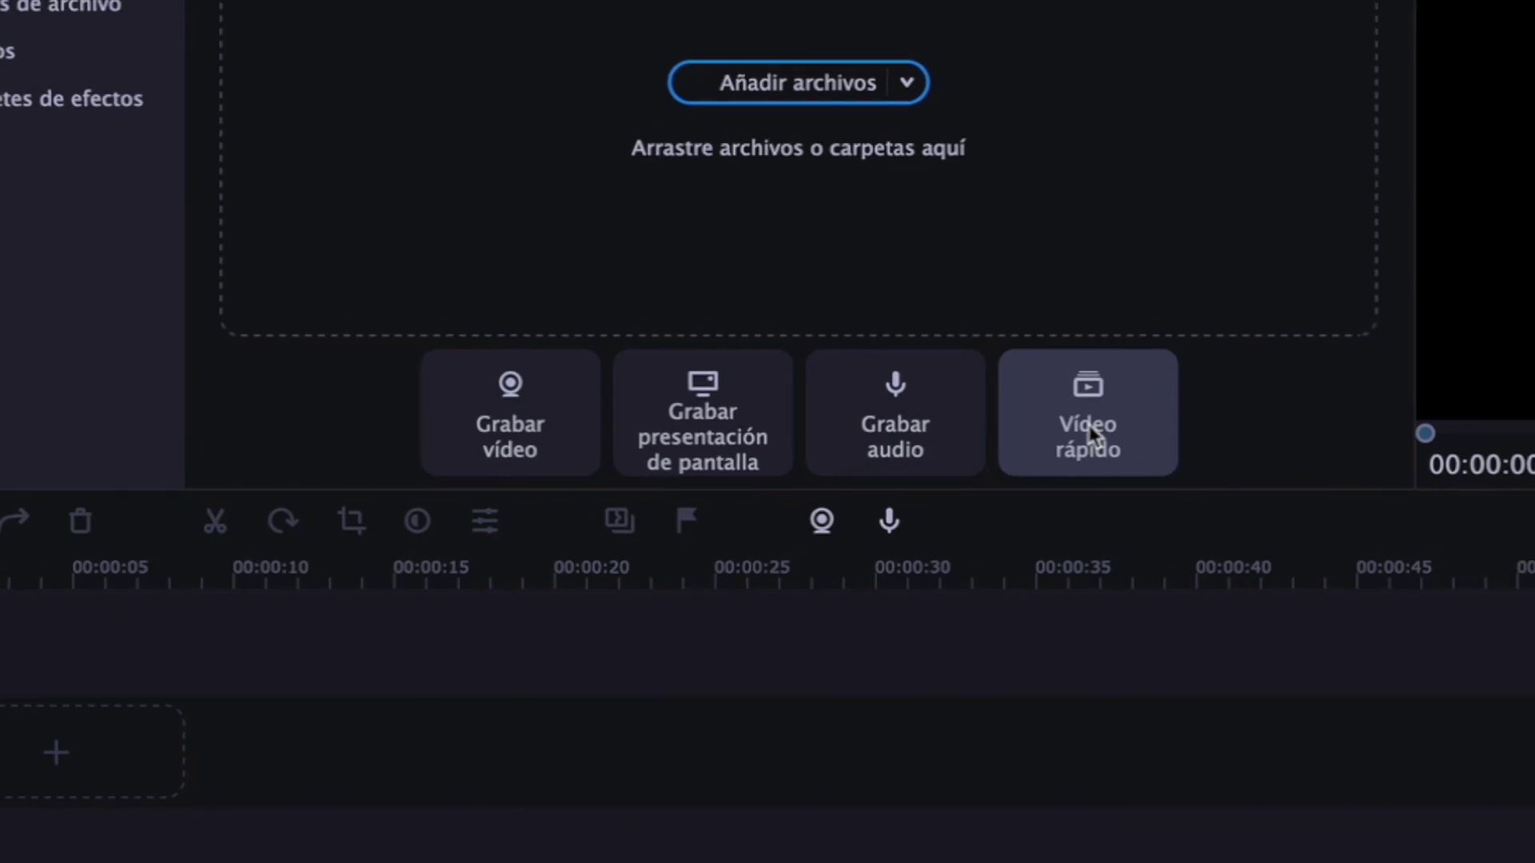
click(1115, 436)
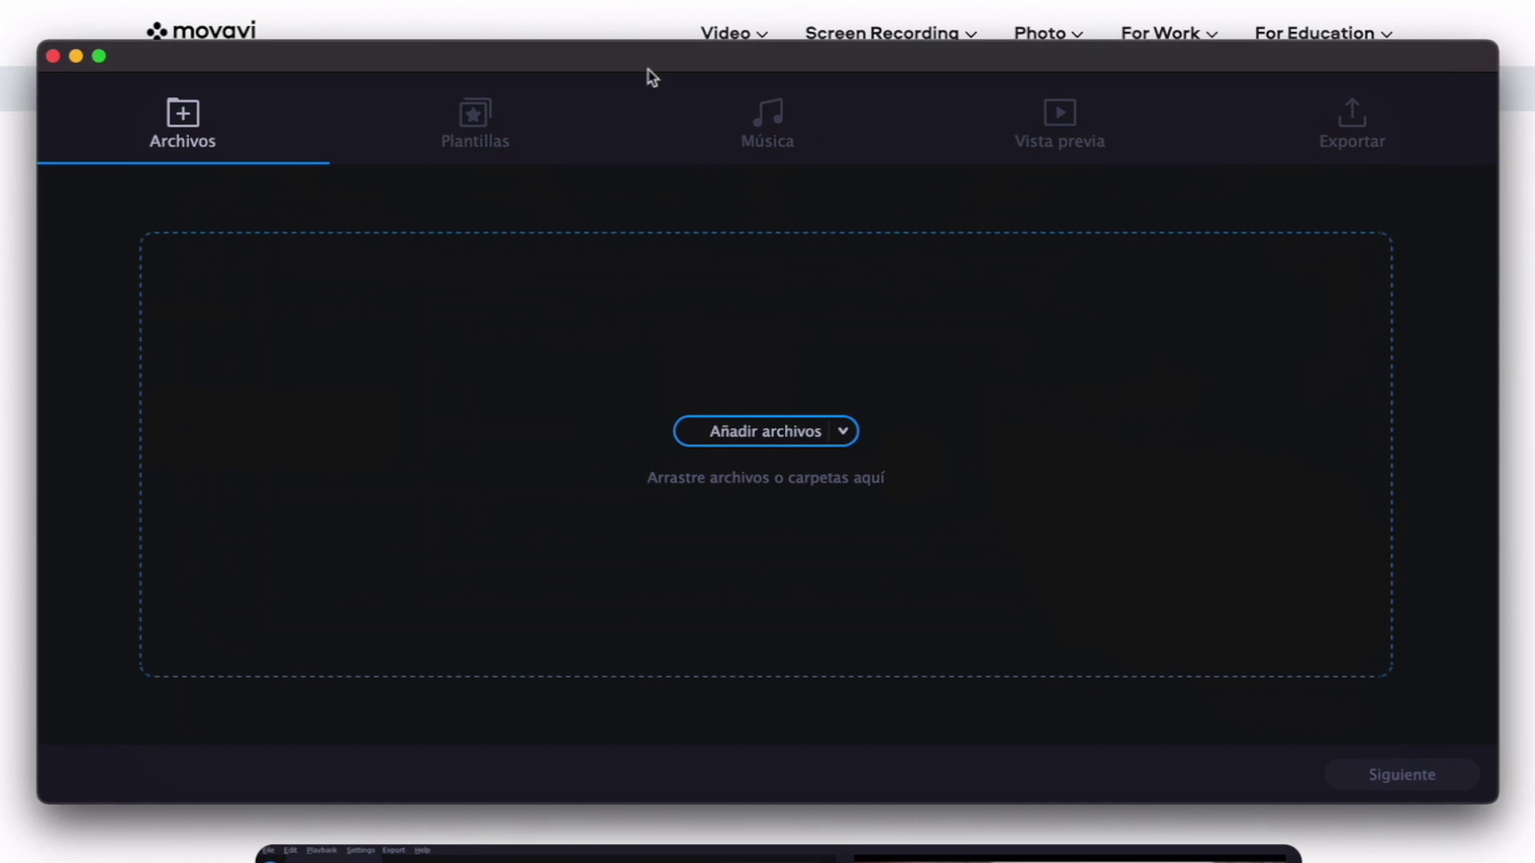
click(765, 433)
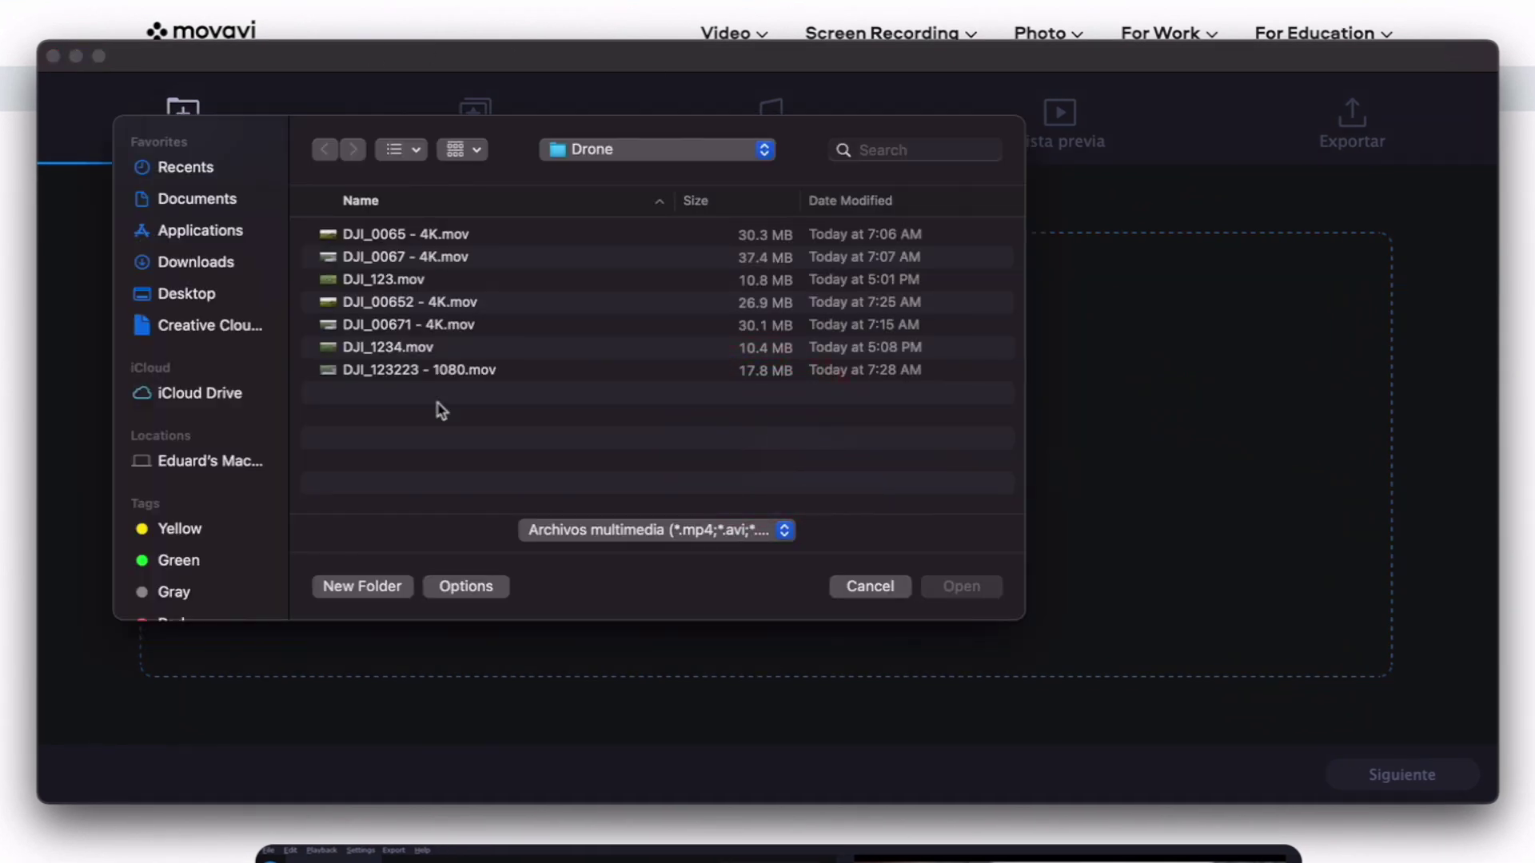
drag(410, 391, 406, 234)
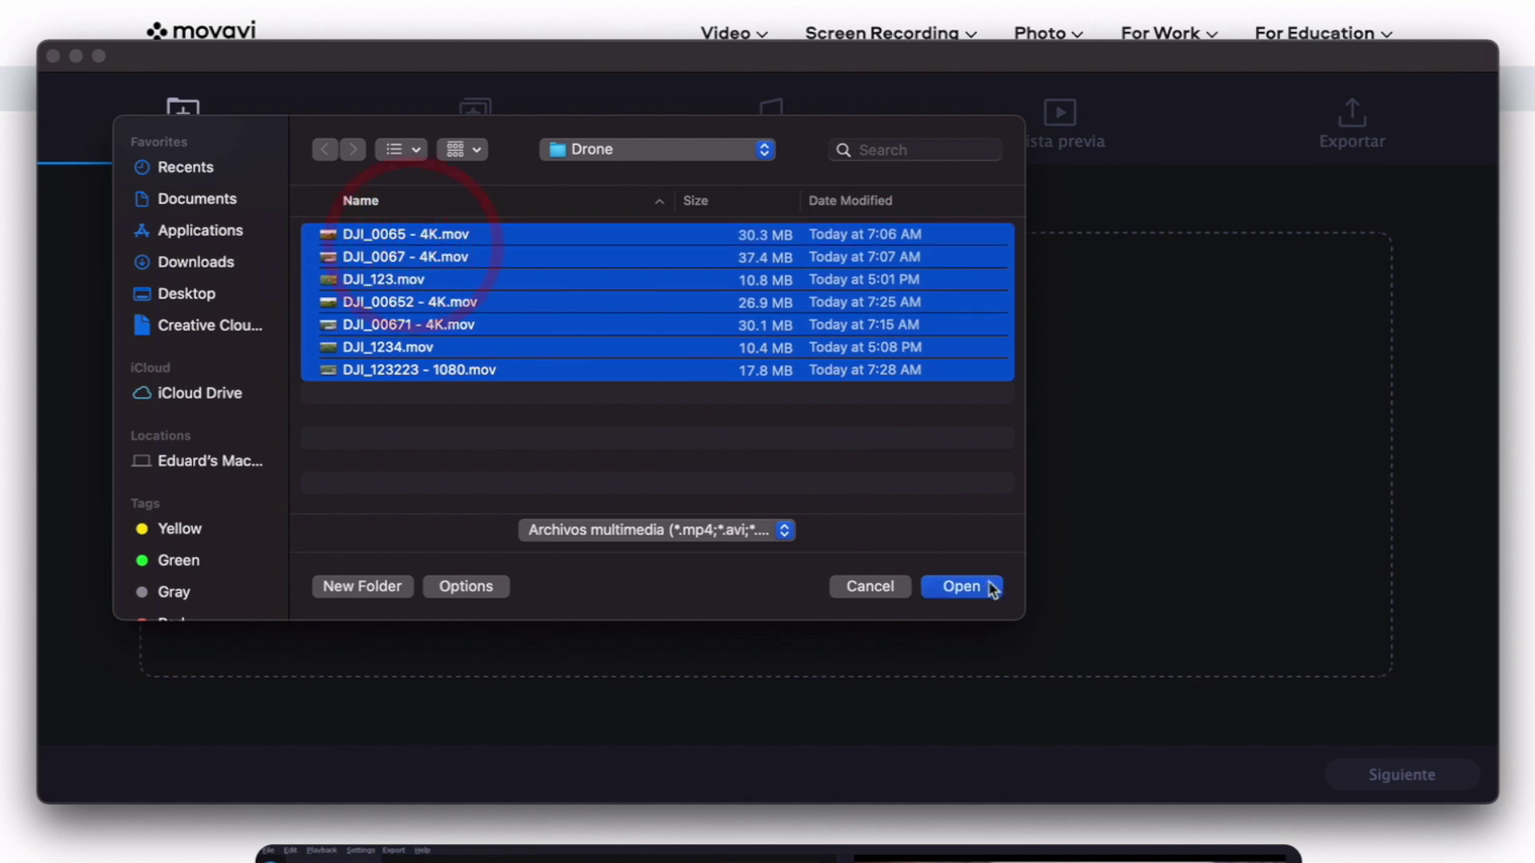
click(961, 587)
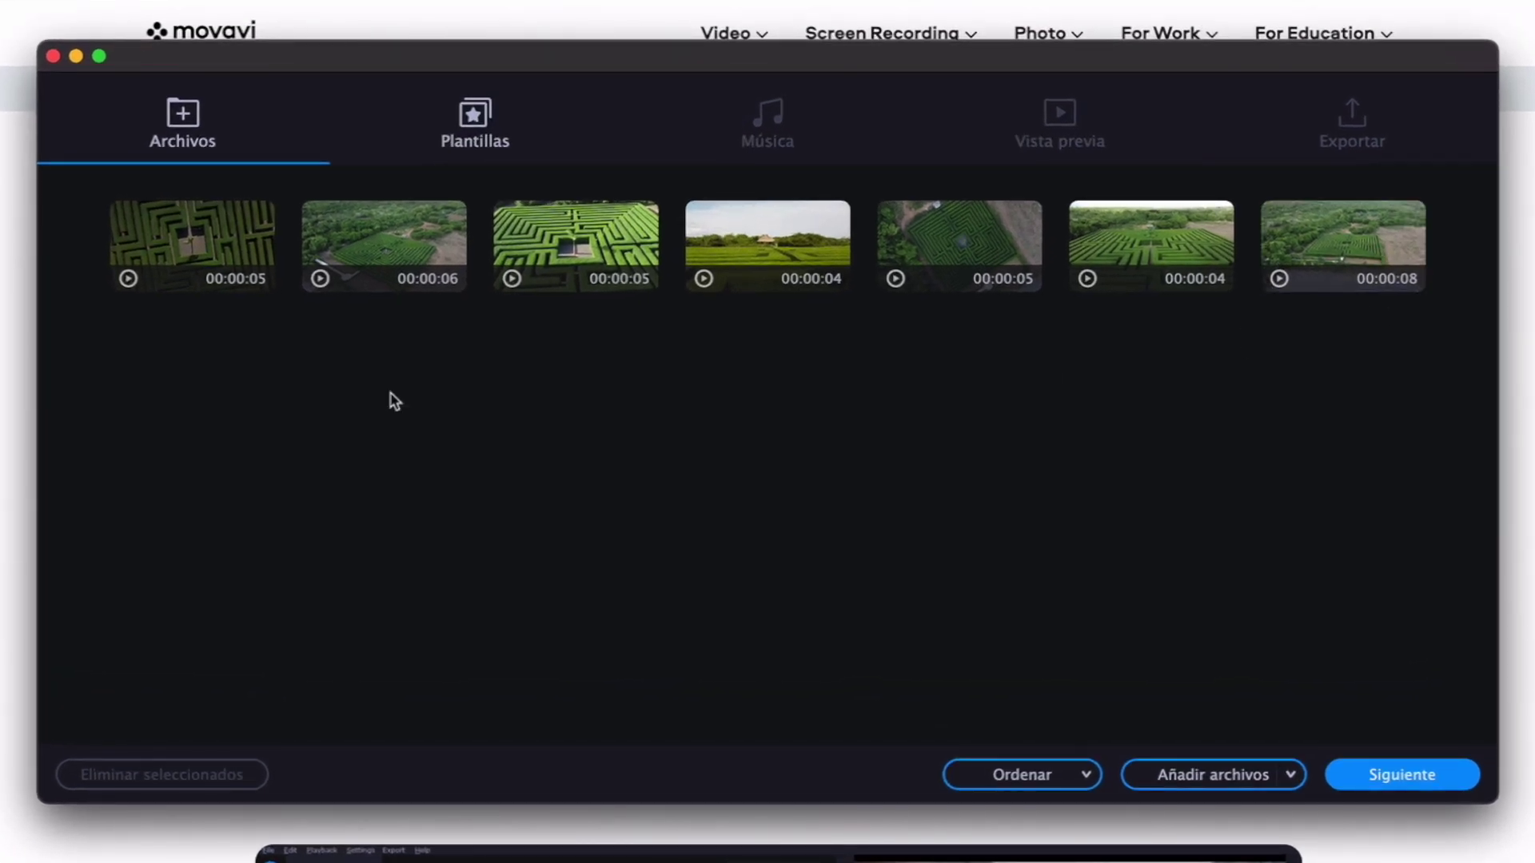
Arrange the clips in random order (Aleatorio) and proceed through the template stage to the music selection
click(1039, 774)
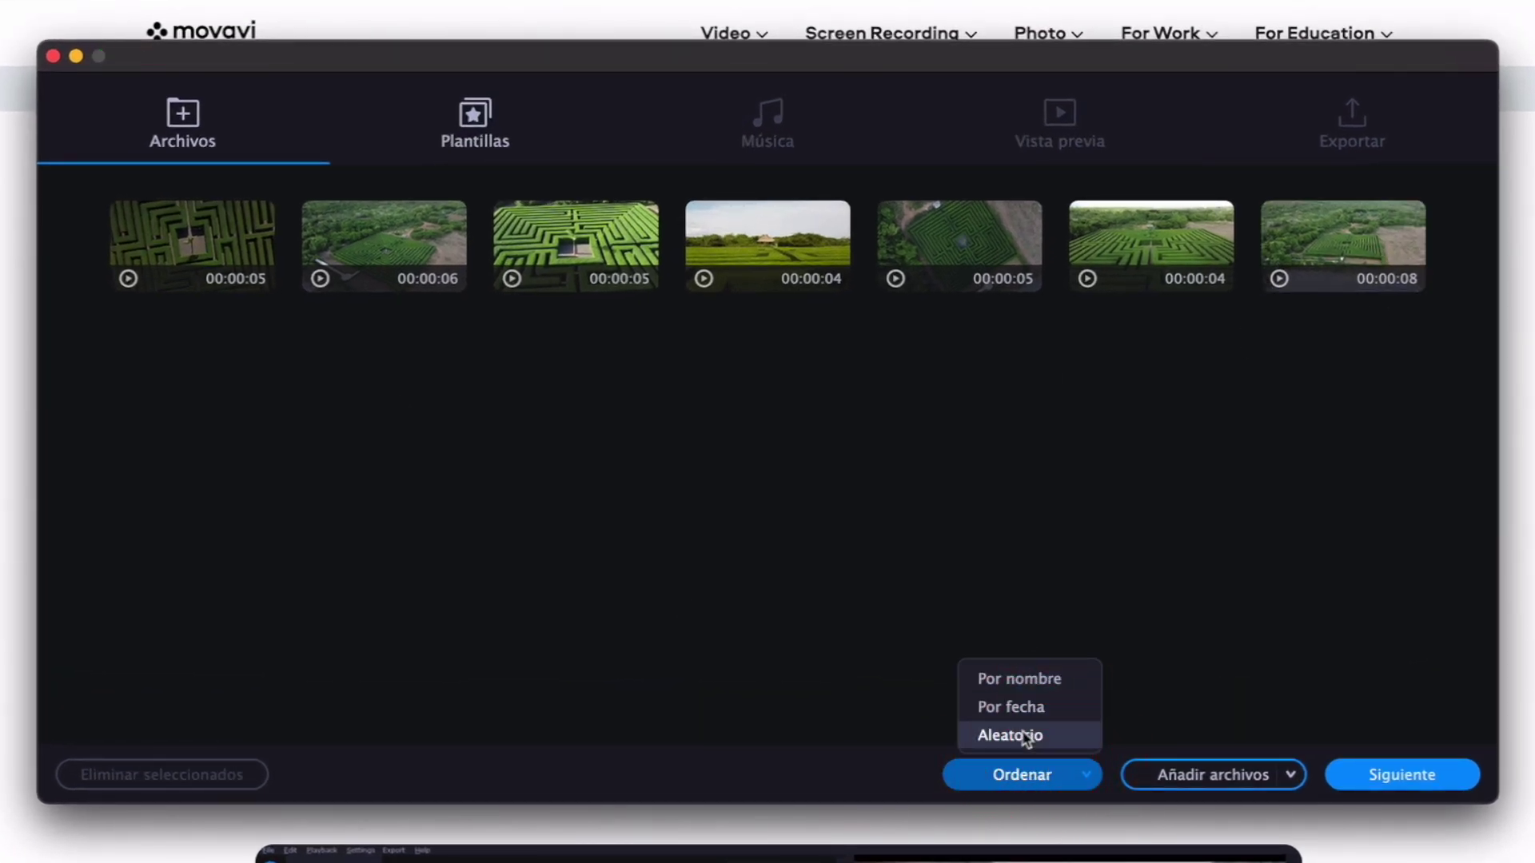
click(1021, 732)
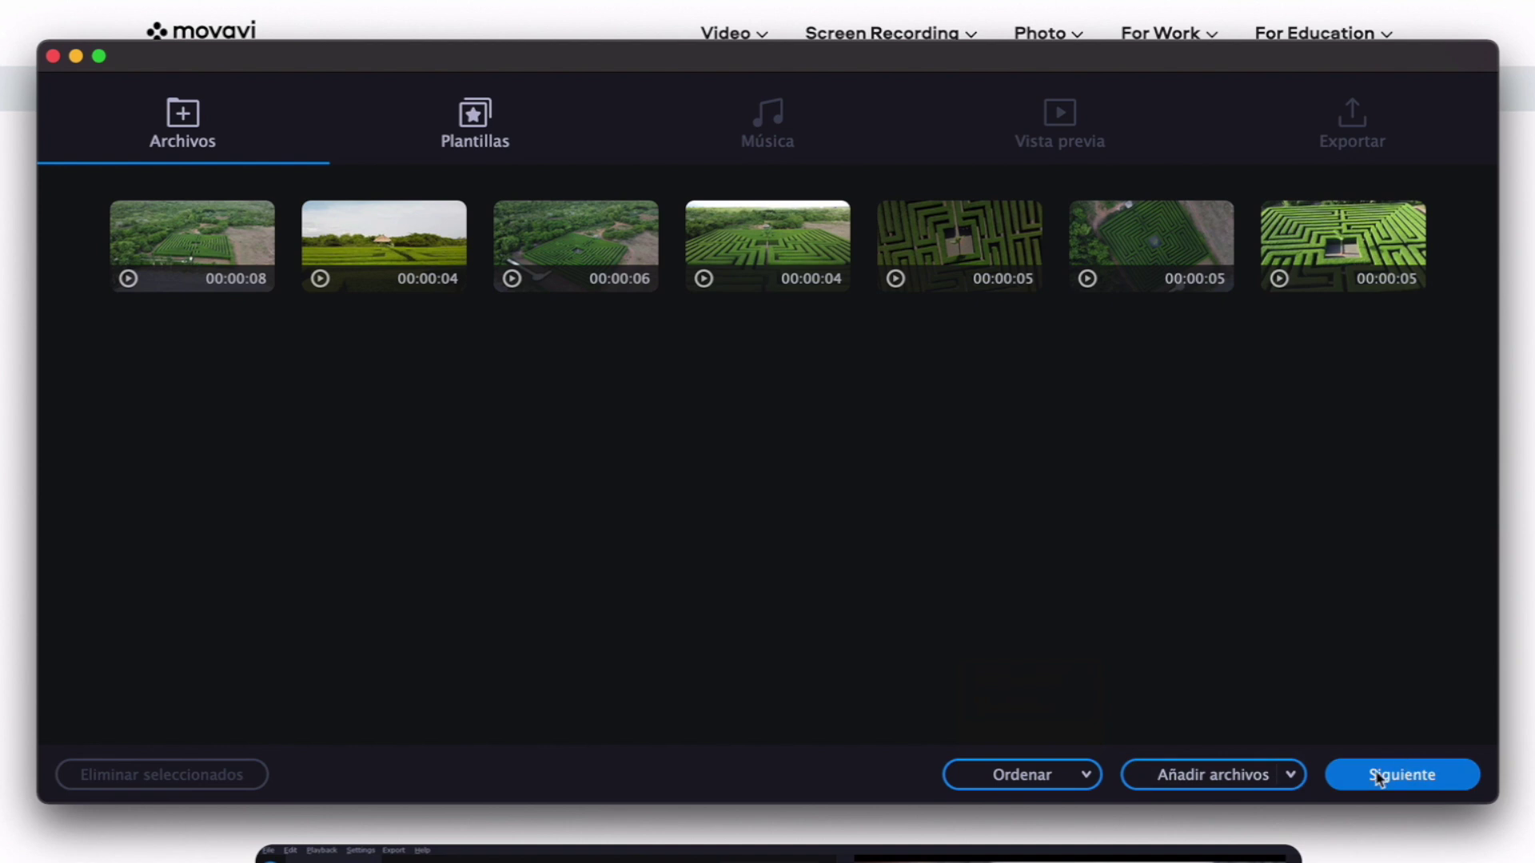
click(1392, 788)
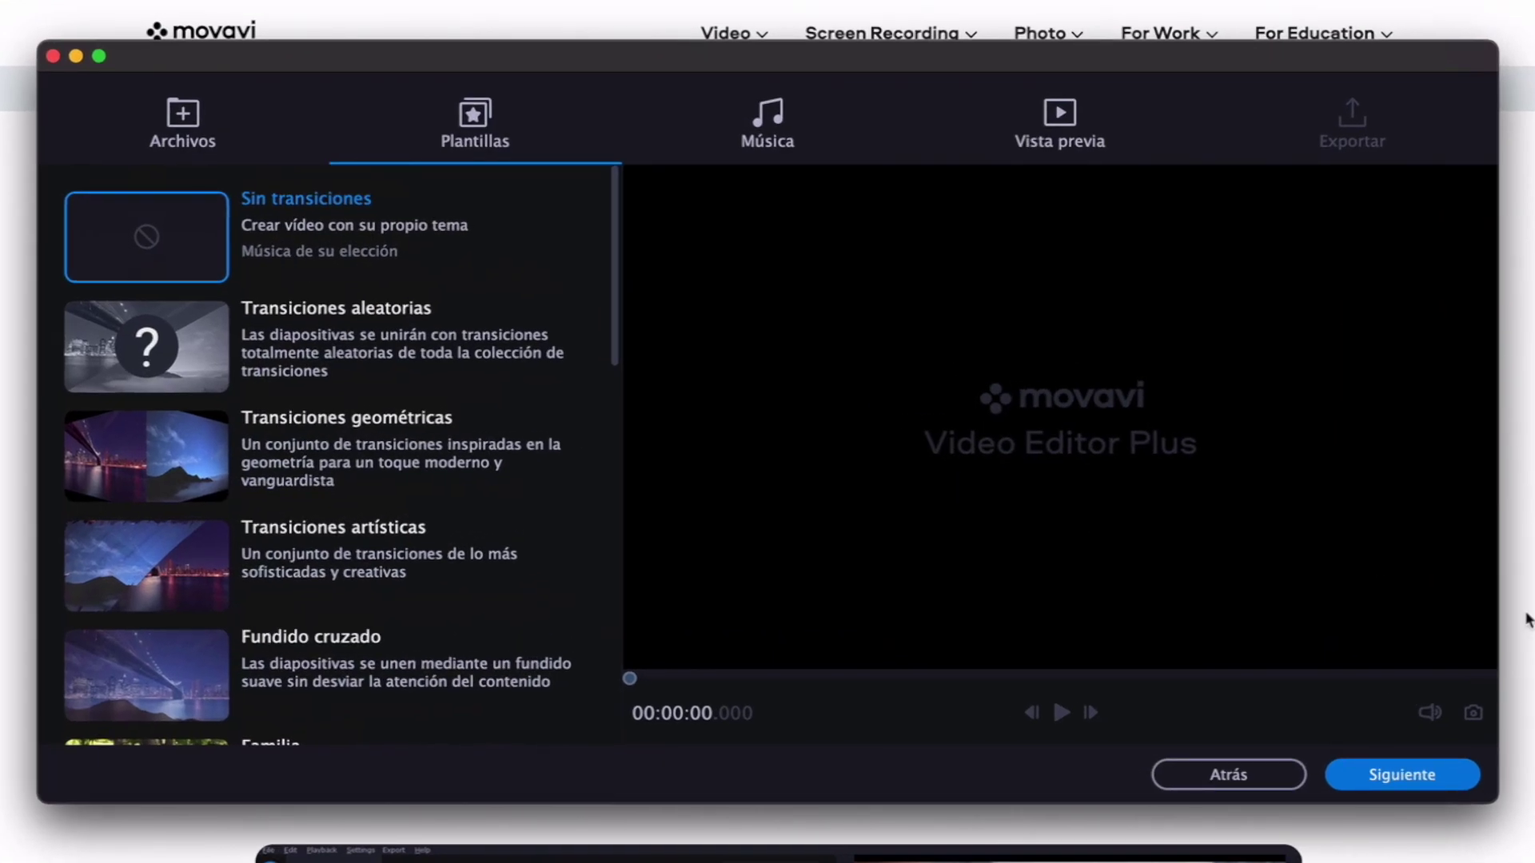
click(1430, 787)
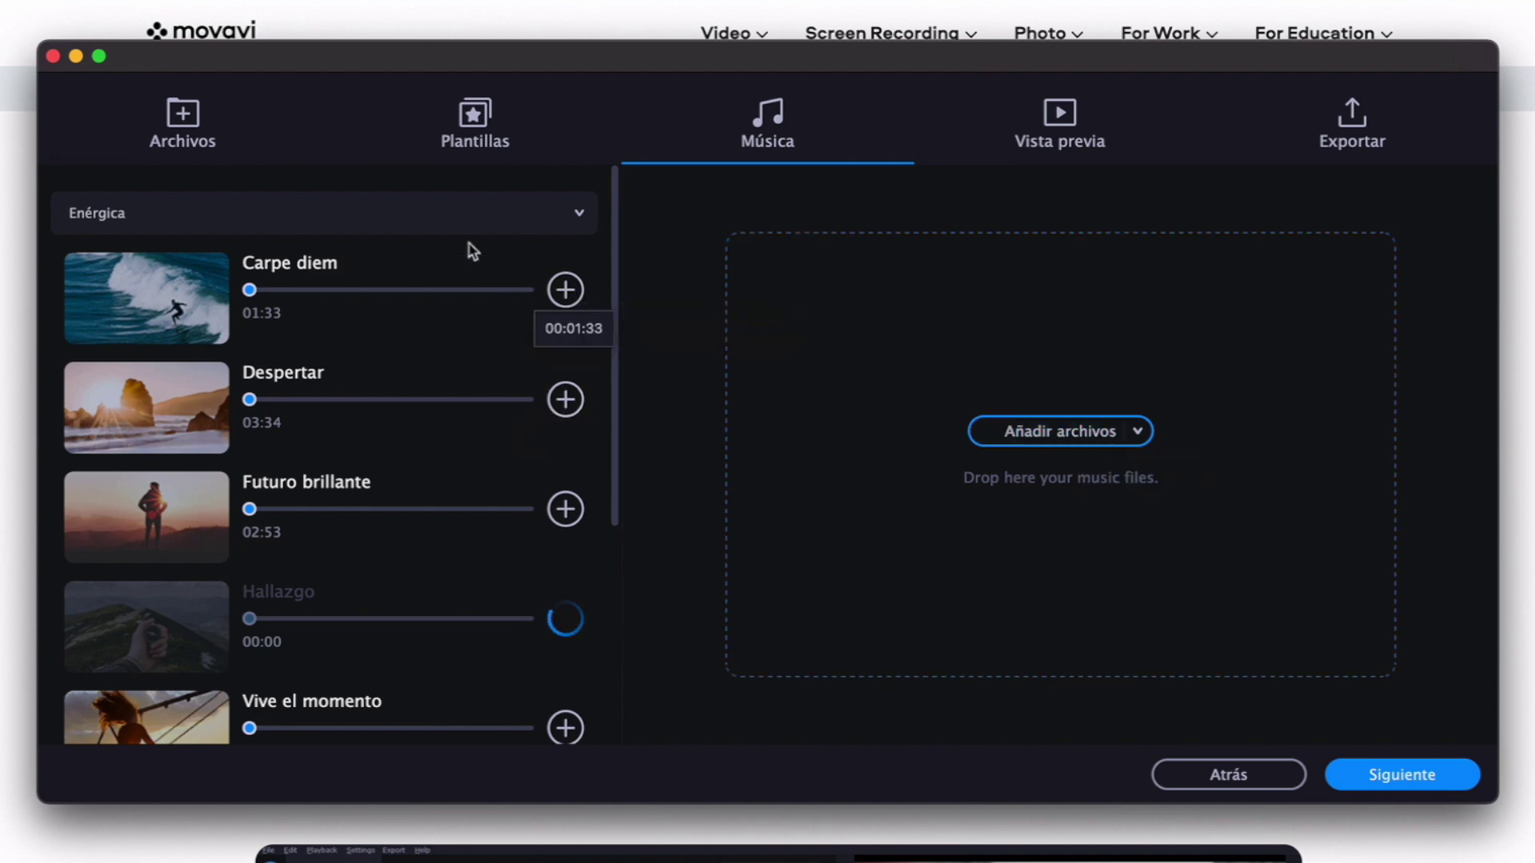
Choose a track from the Enérgica music category for the quick video and proceed to the preview
click(579, 216)
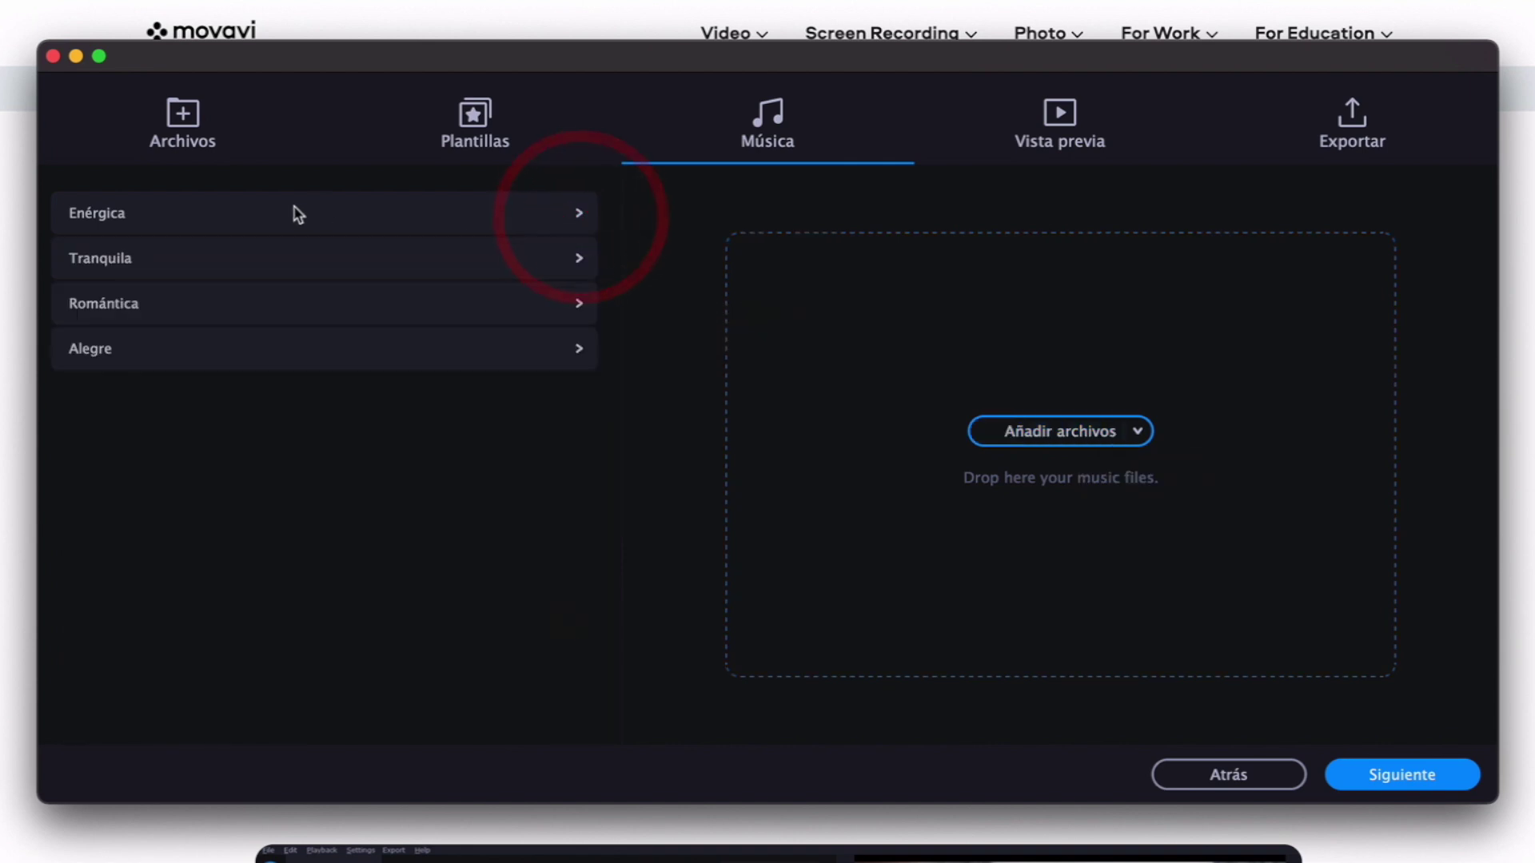
click(579, 213)
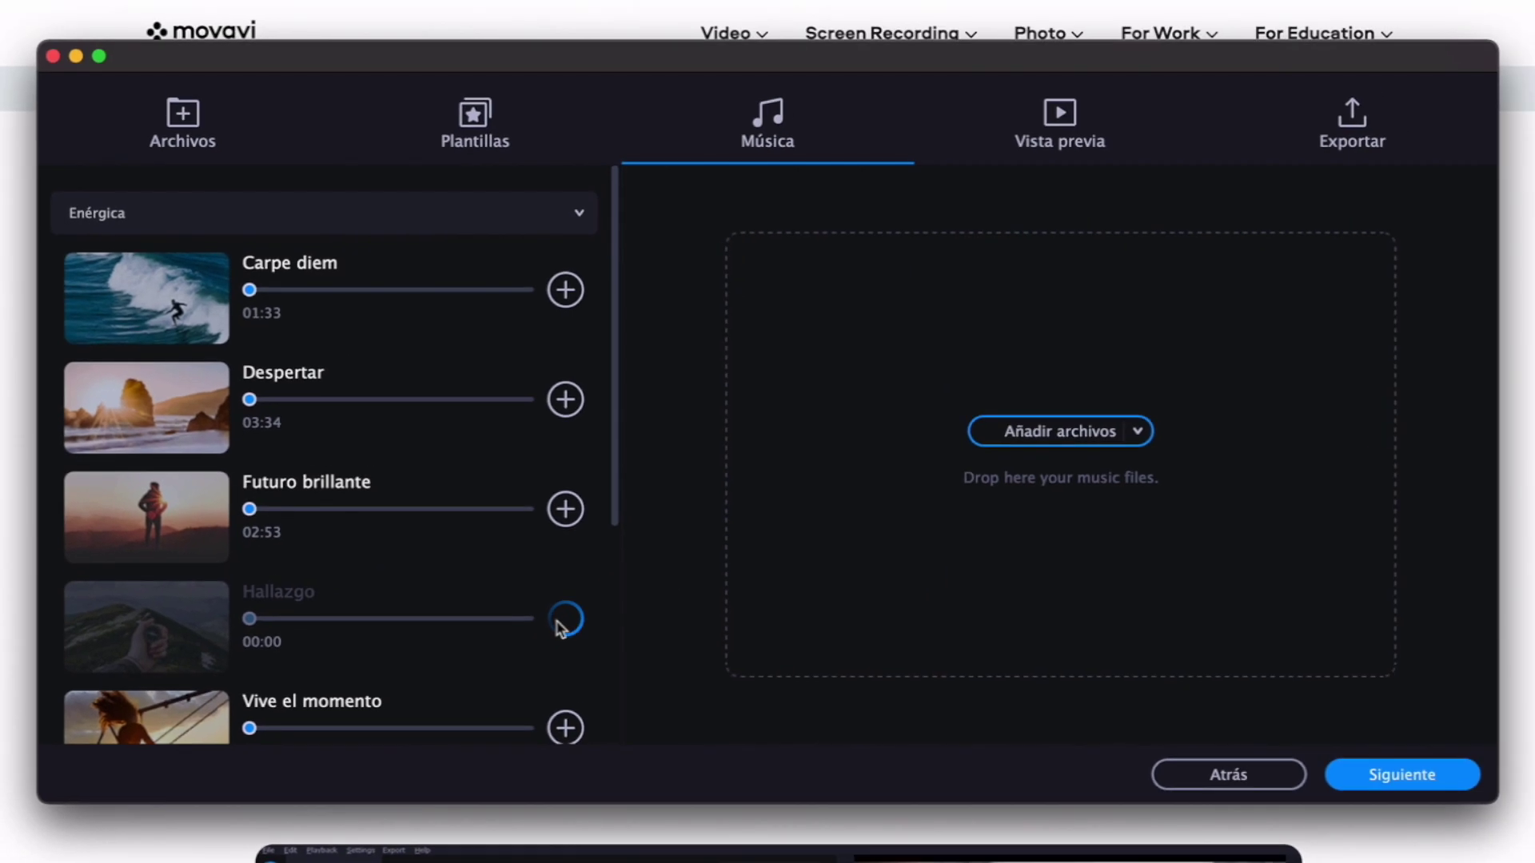
click(565, 289)
click(1400, 777)
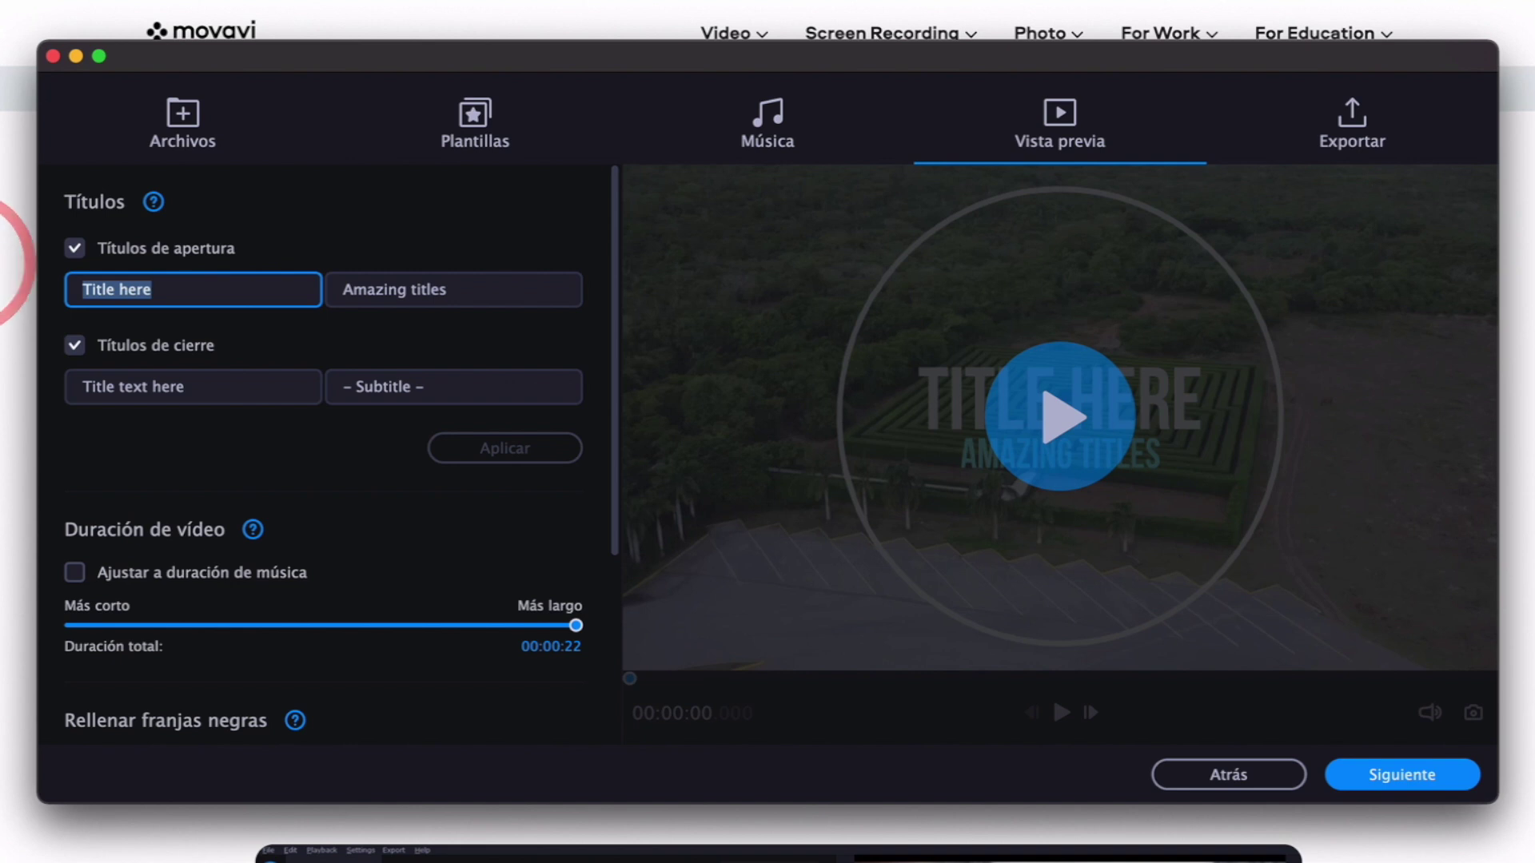
Set the opening title to "Laberinto" with the subtitle "Cuevas de las maravillas"
text(Laberinto)
key(Tab)
text(Cuevas de las maravillas)
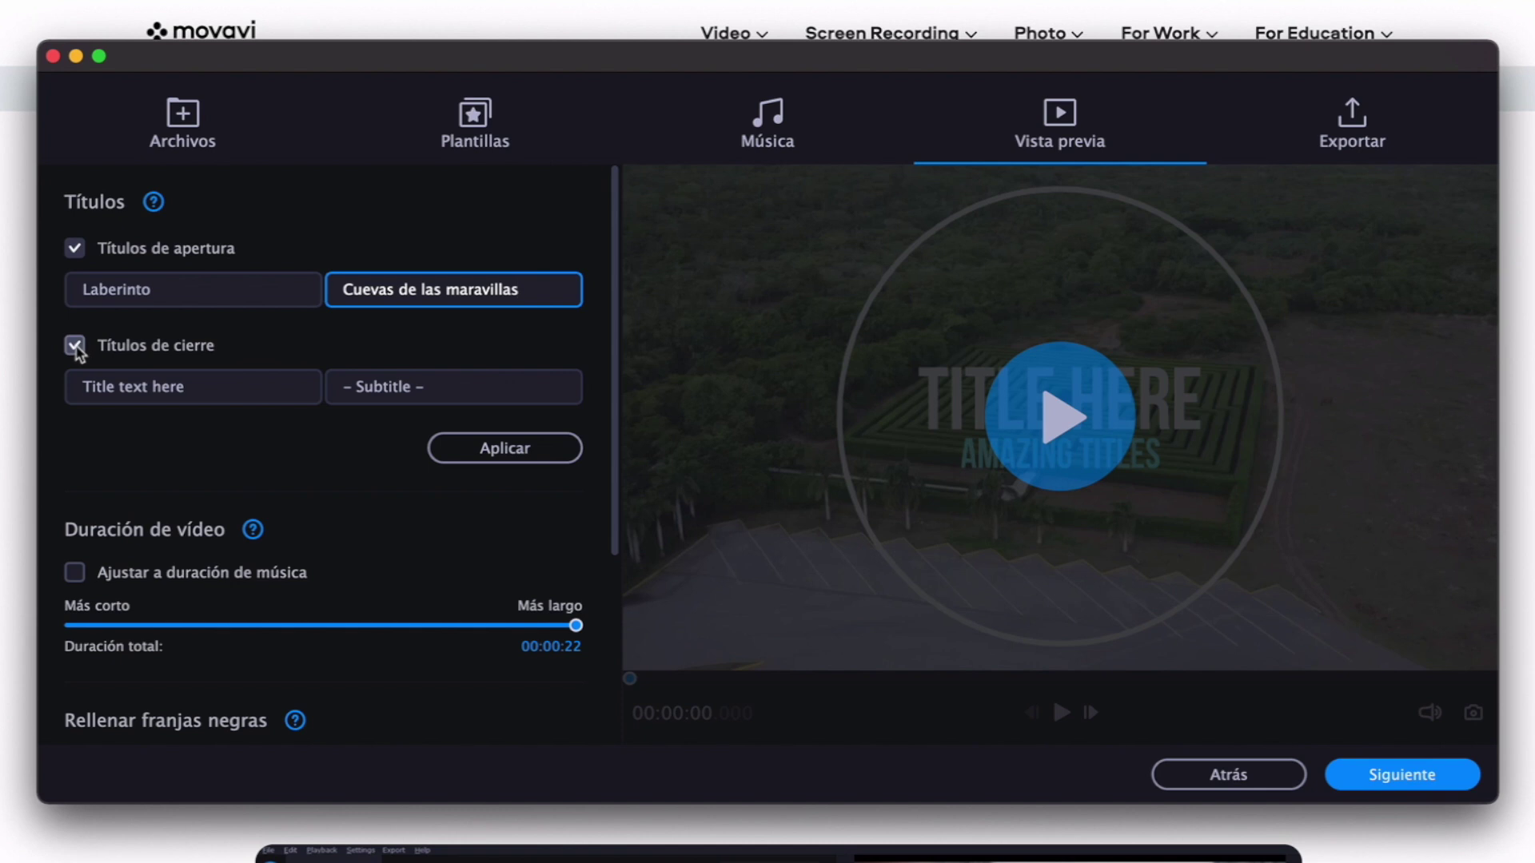
Set the closing title to "Visitanos" with the subtitle "San Pedro de Macoris", and apply the titles
triple_click(192, 387)
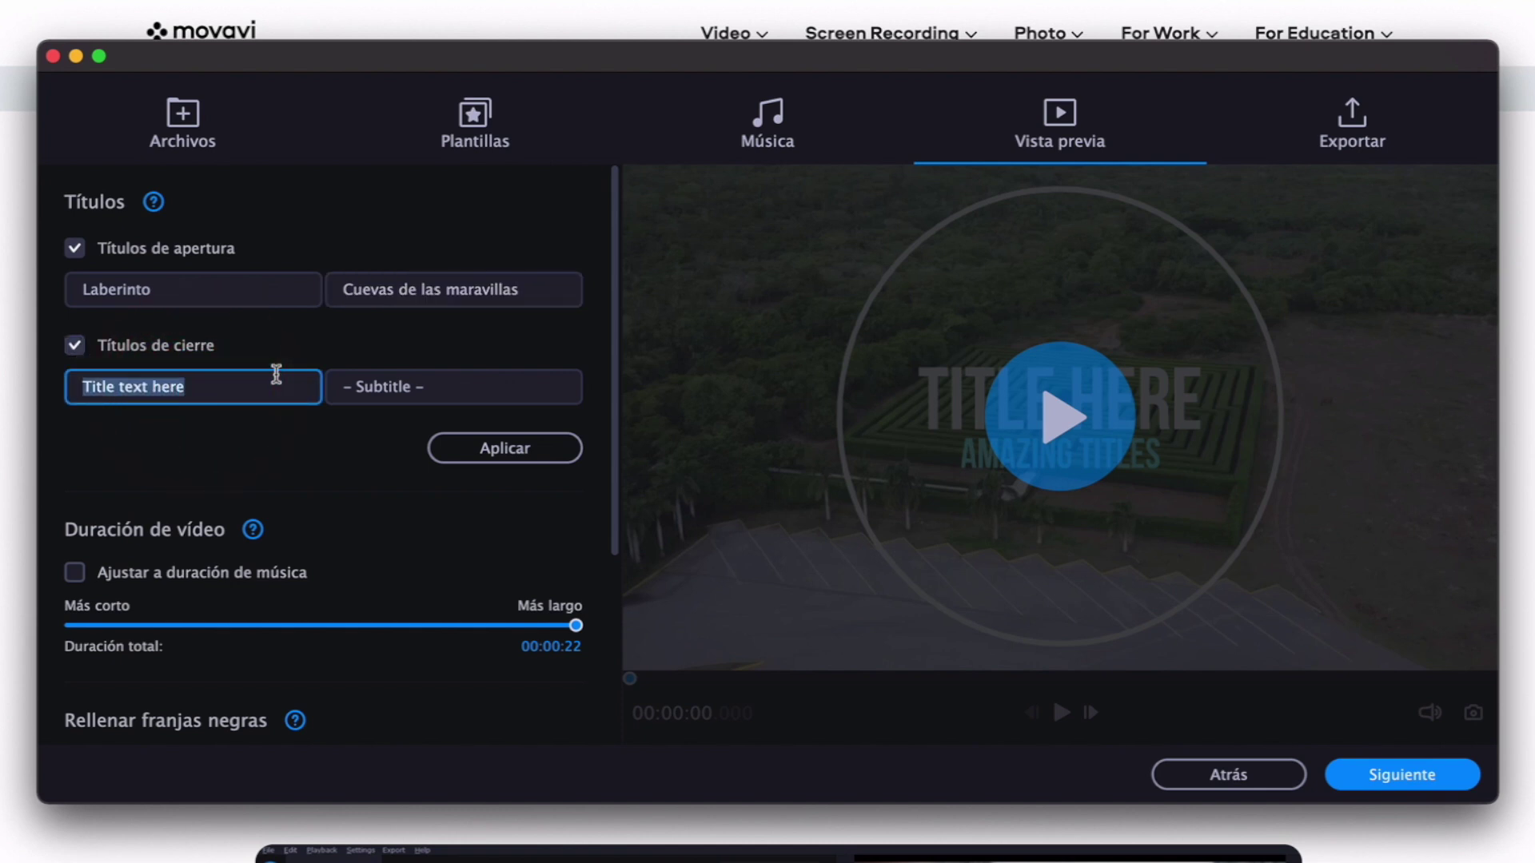
text(Visitanos)
key(Tab)
text(S)
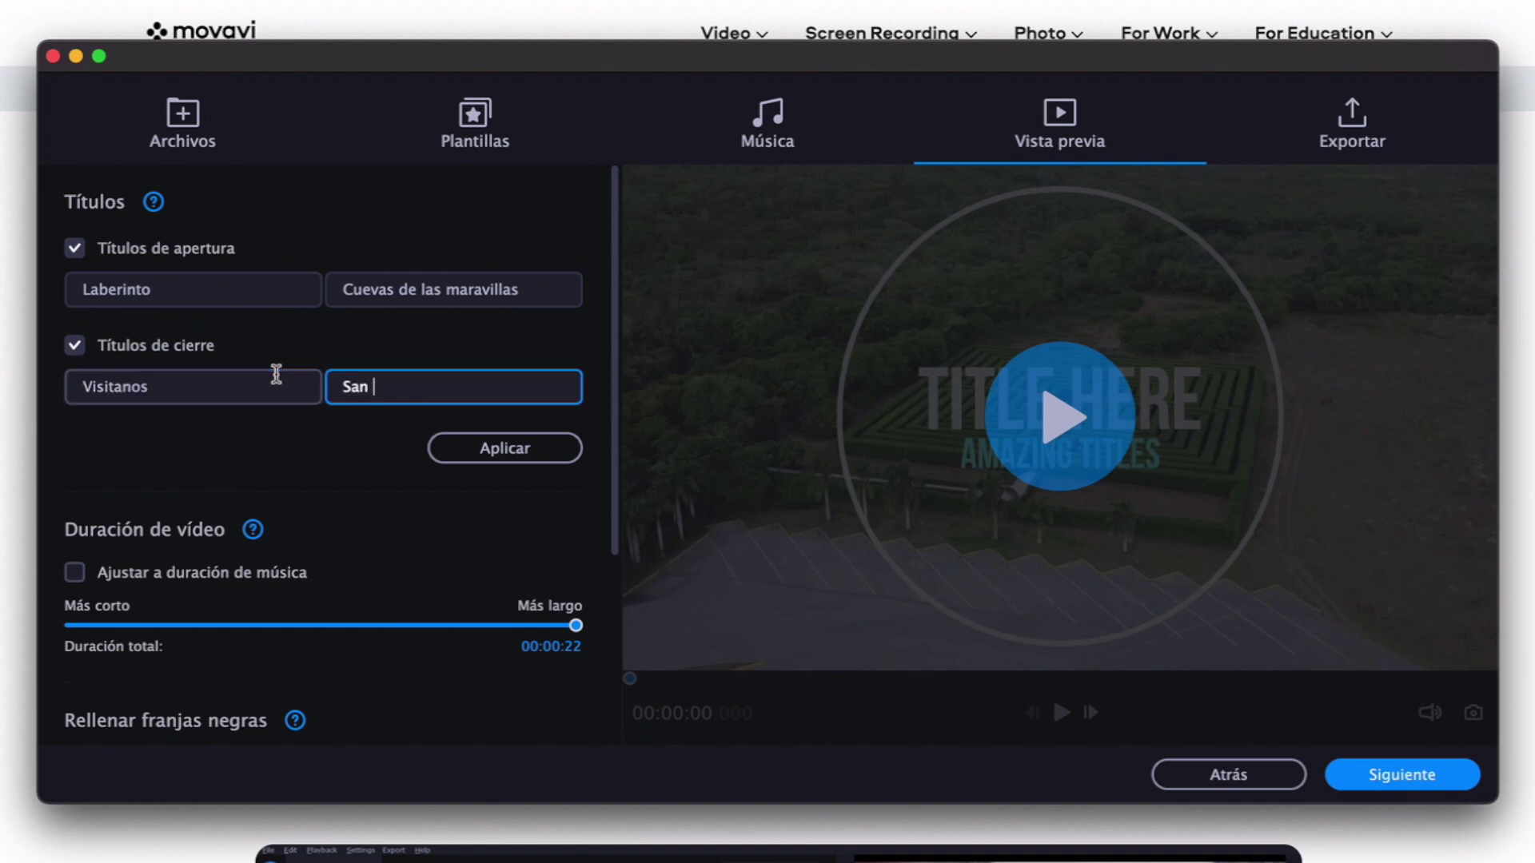
text(an Pedro de Macoris)
click(505, 449)
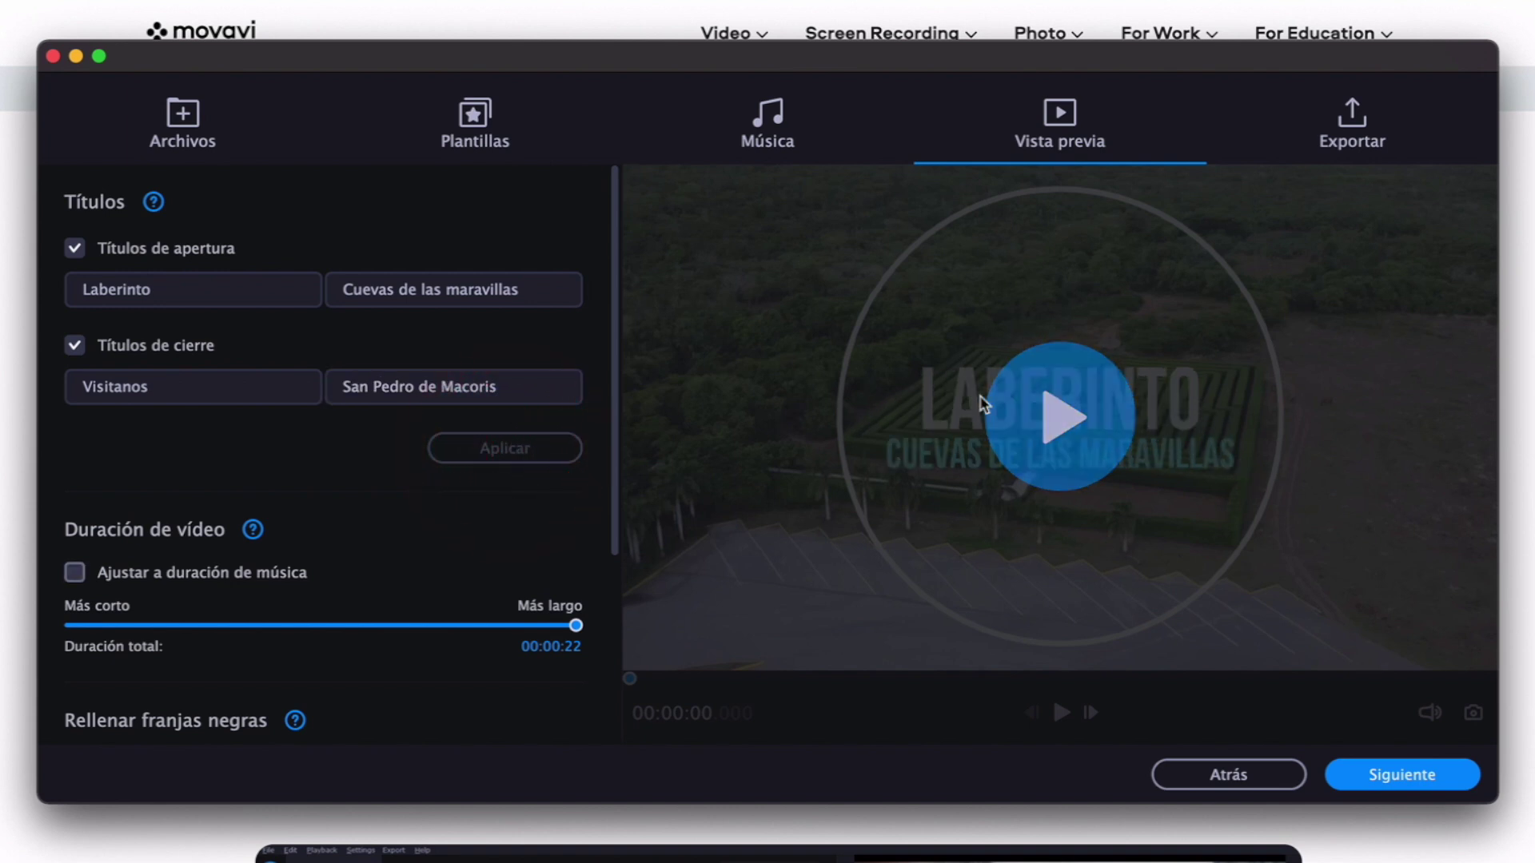
Preview the quick video and check the export options for uploading it to the Internet
click(1055, 424)
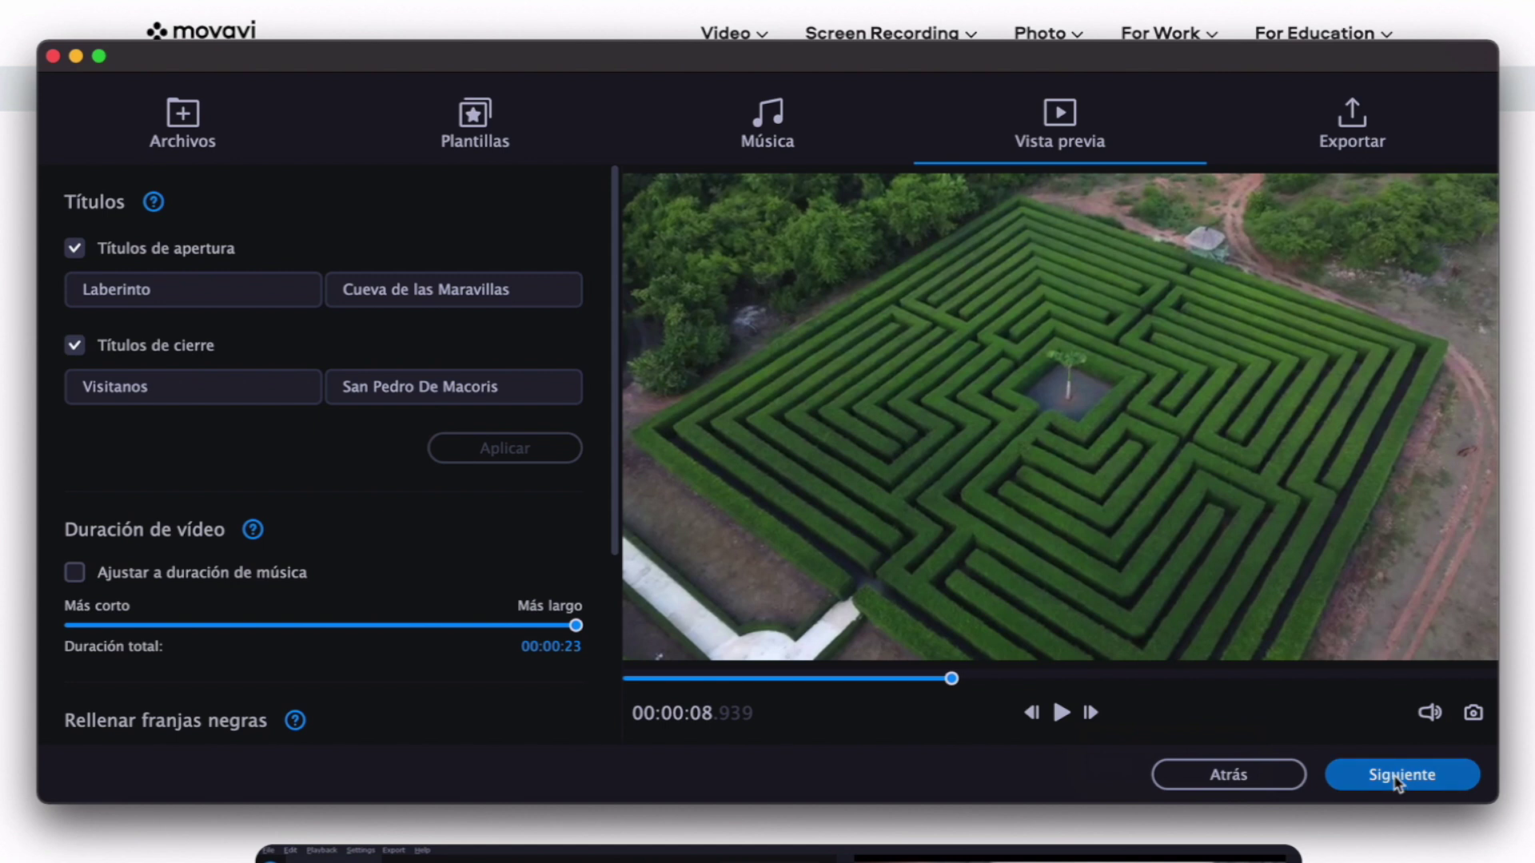
click(1397, 778)
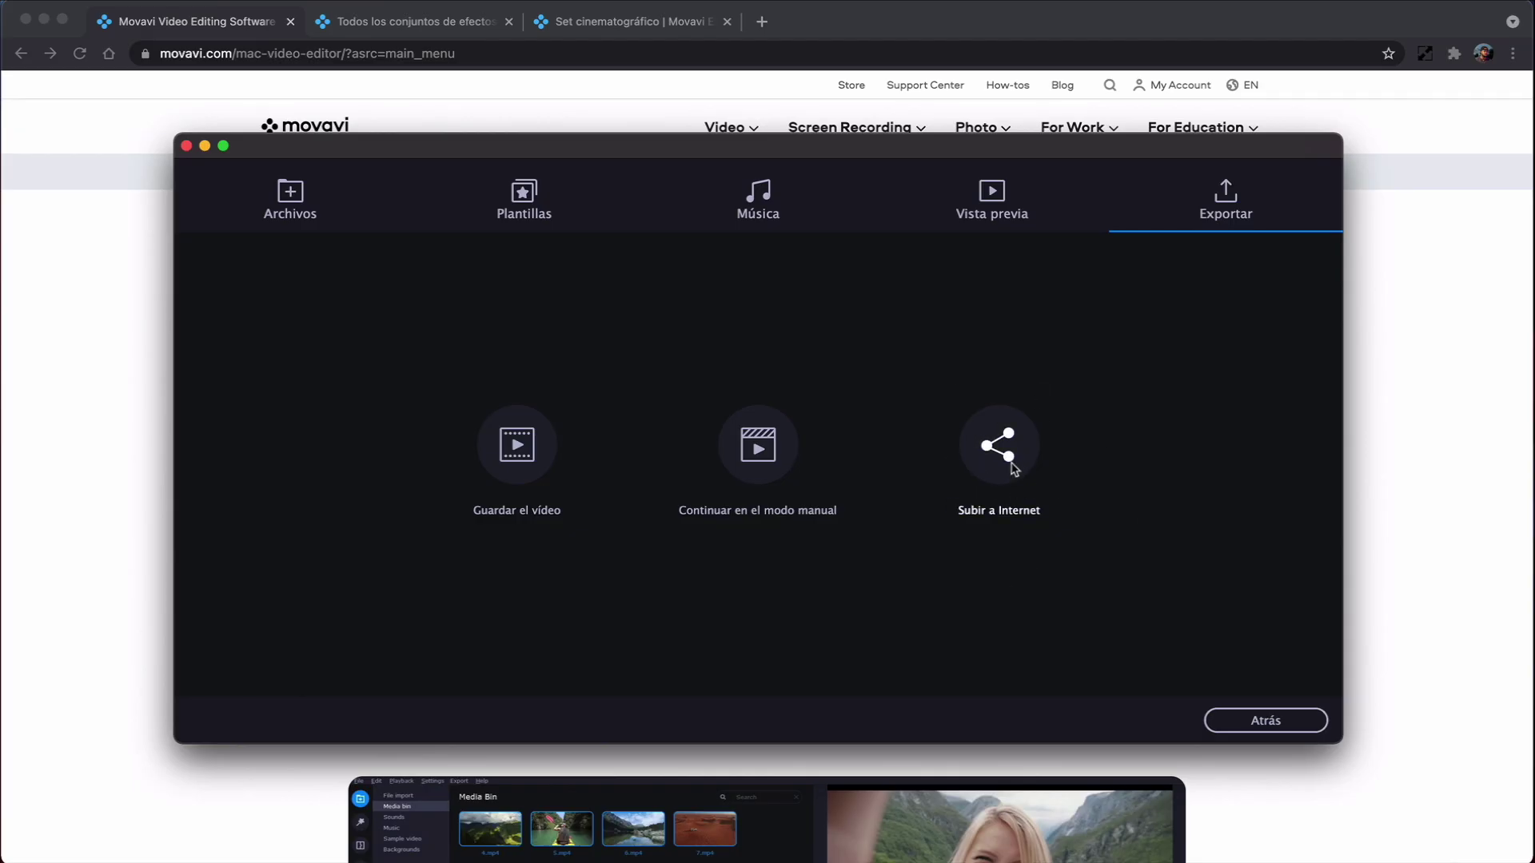
click(1002, 464)
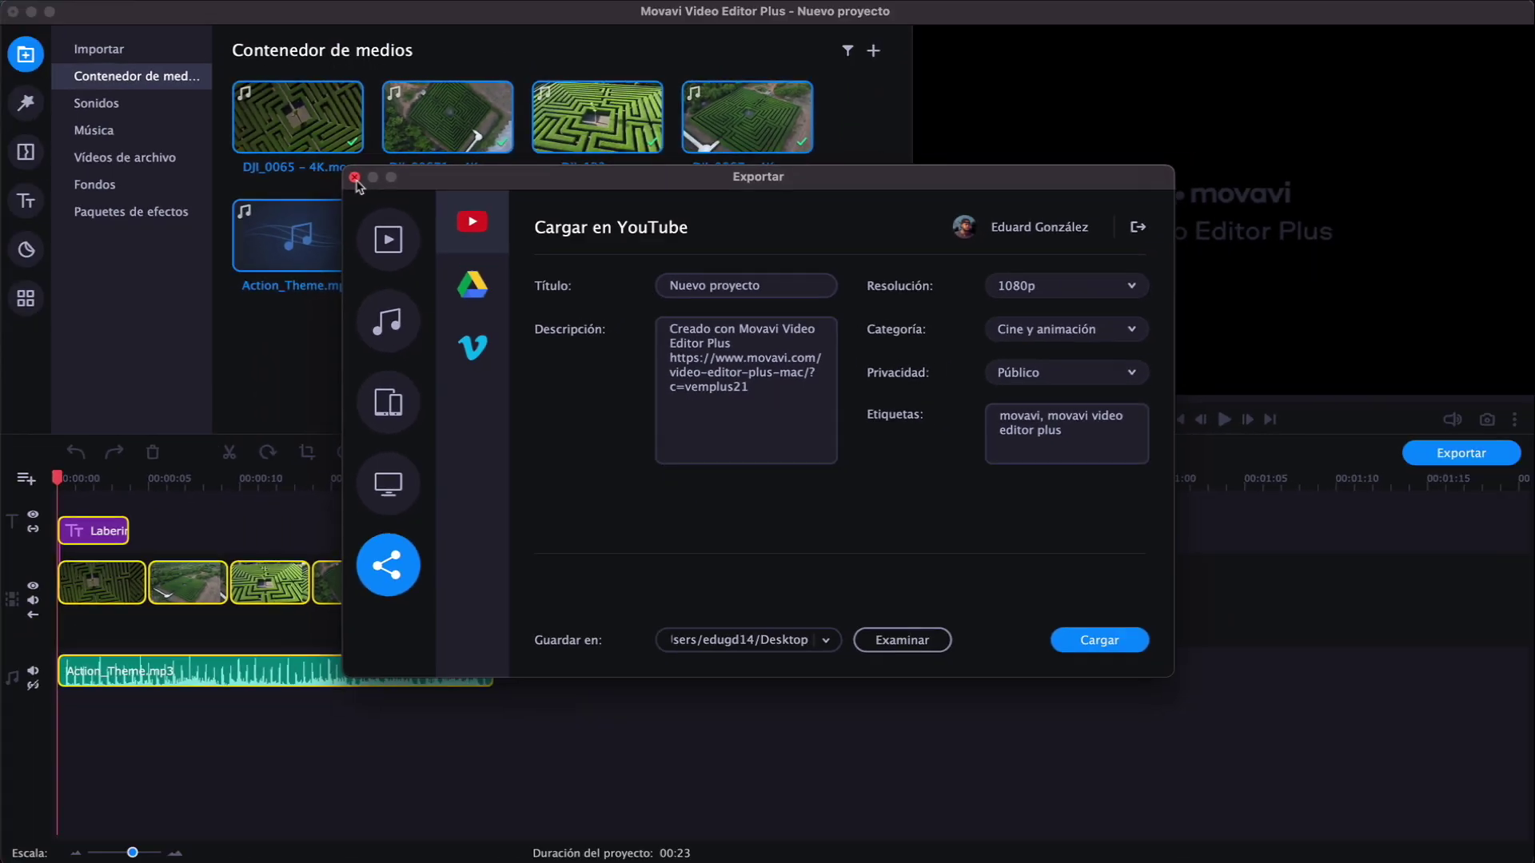
click(239, 51)
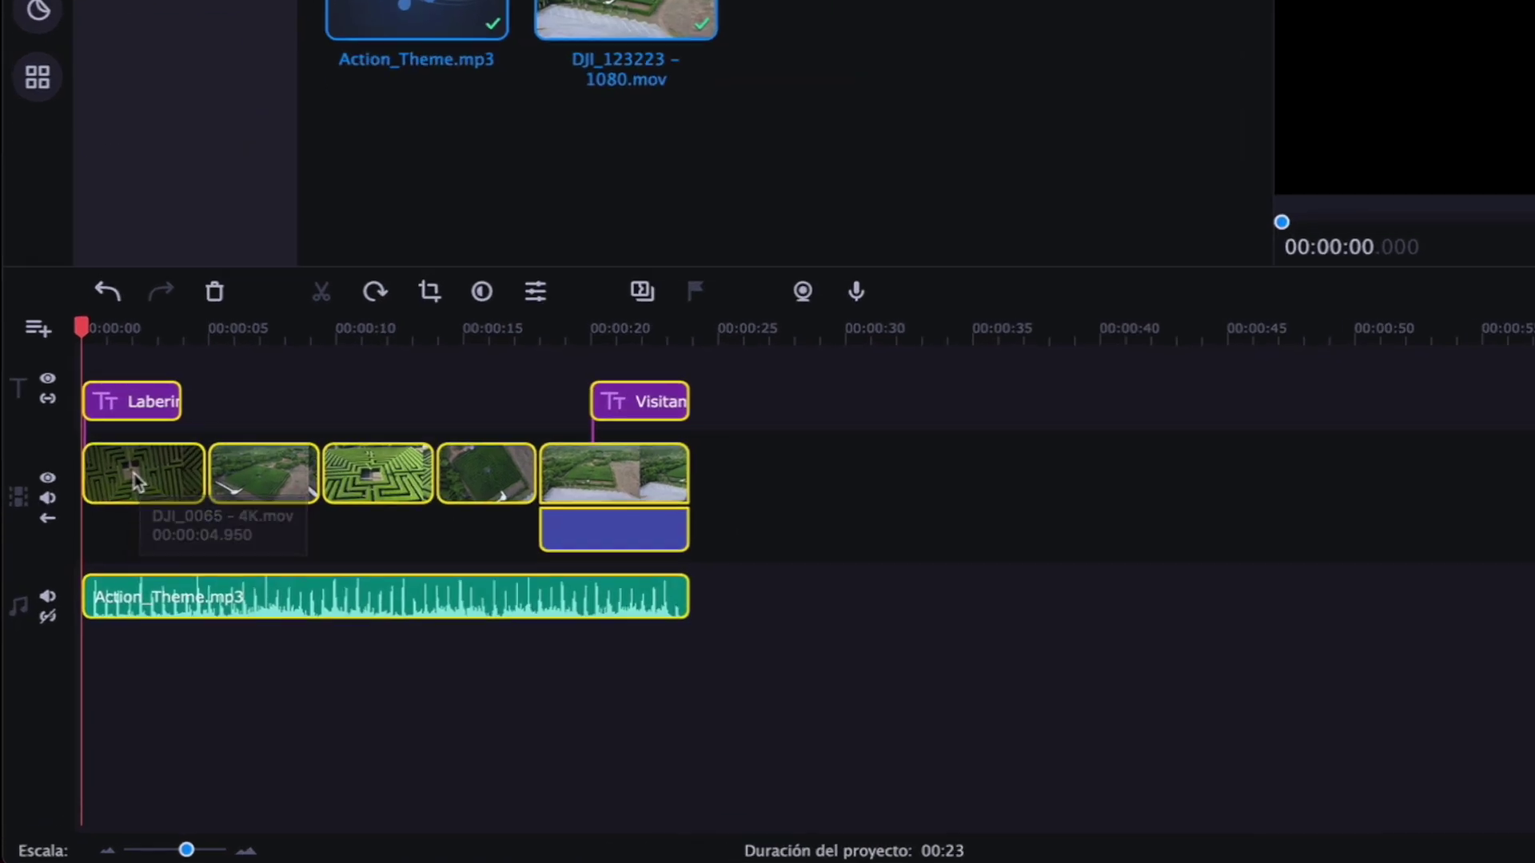
Inspect the quick video's clips and its opening and closing titles on the timeline
click(95, 584)
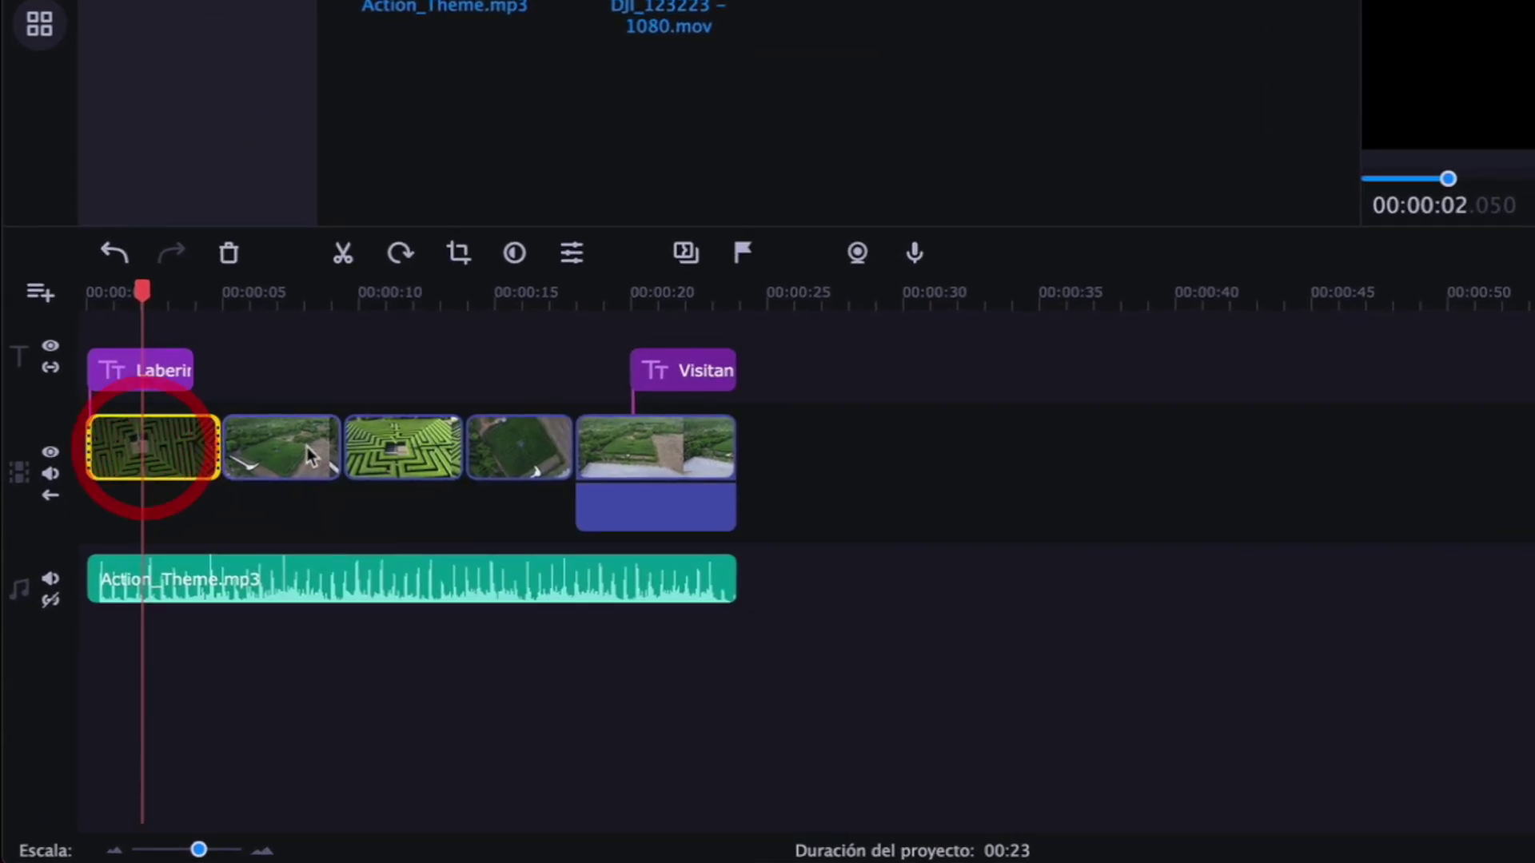
click(330, 587)
click(151, 382)
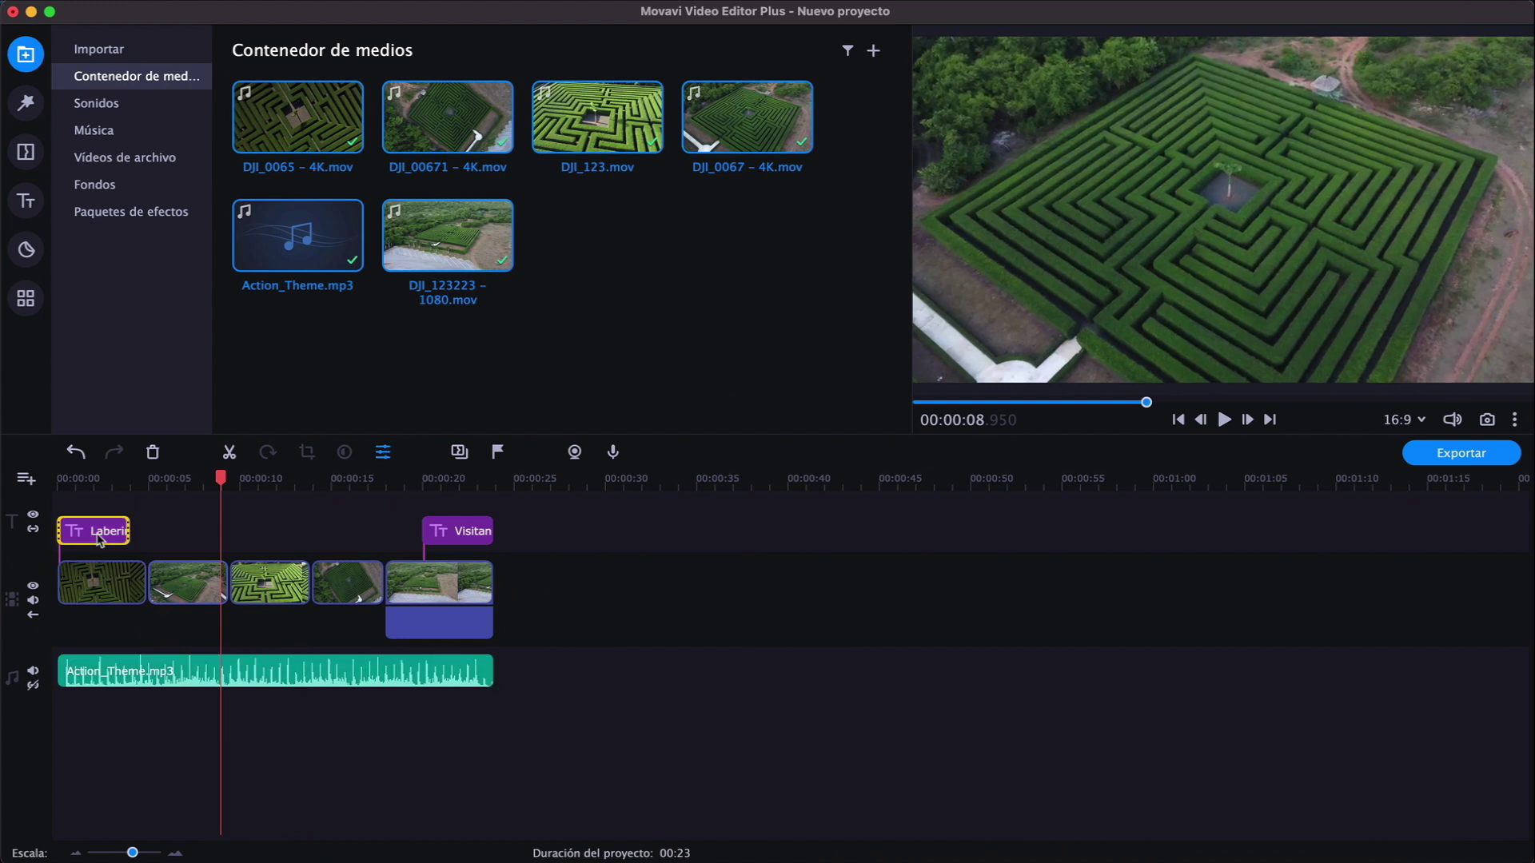
click(98, 535)
click(464, 480)
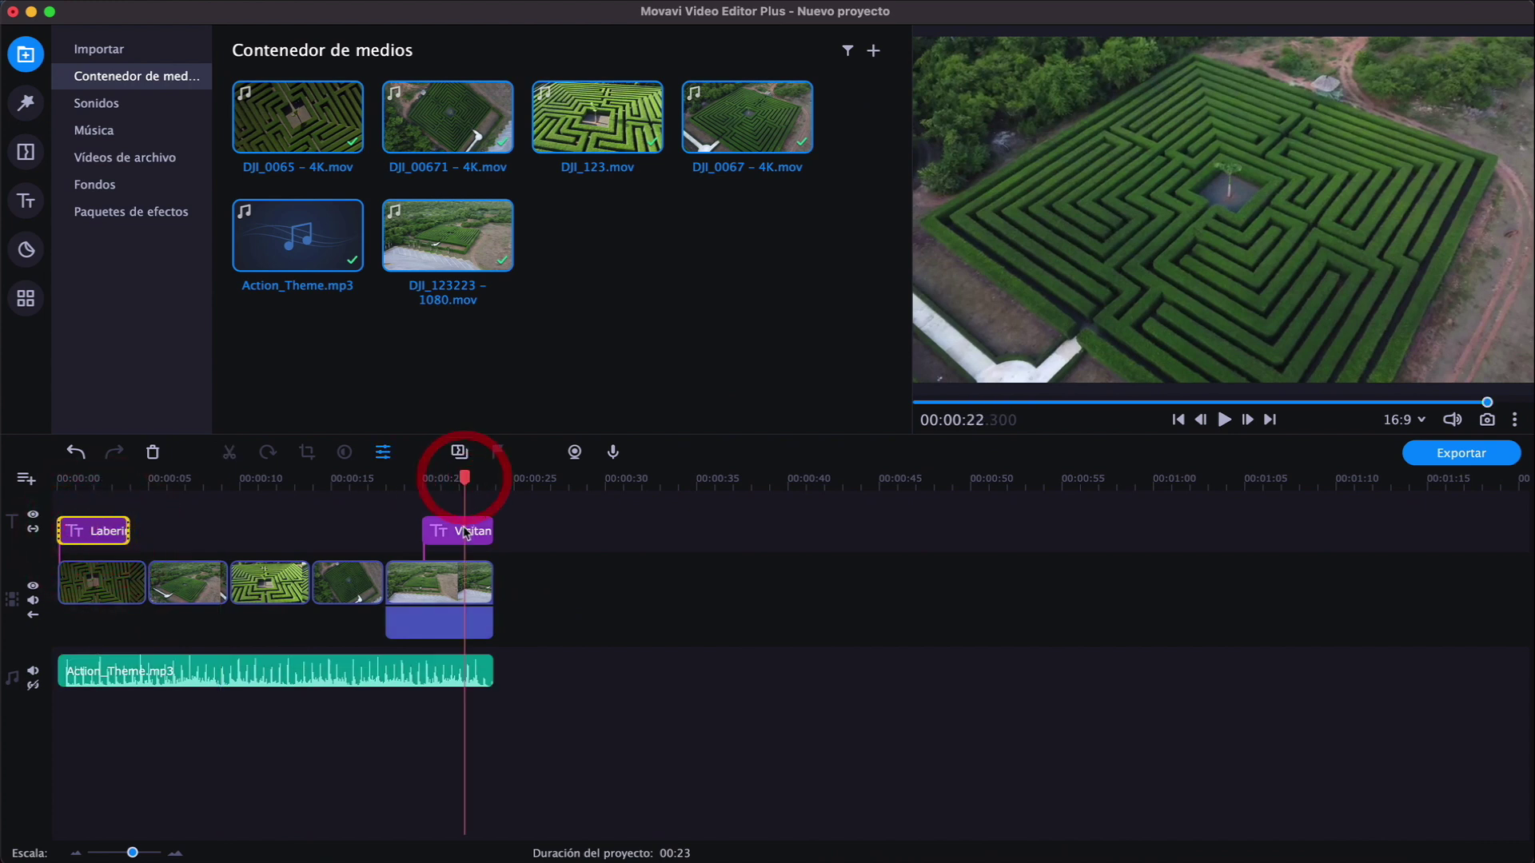
click(462, 531)
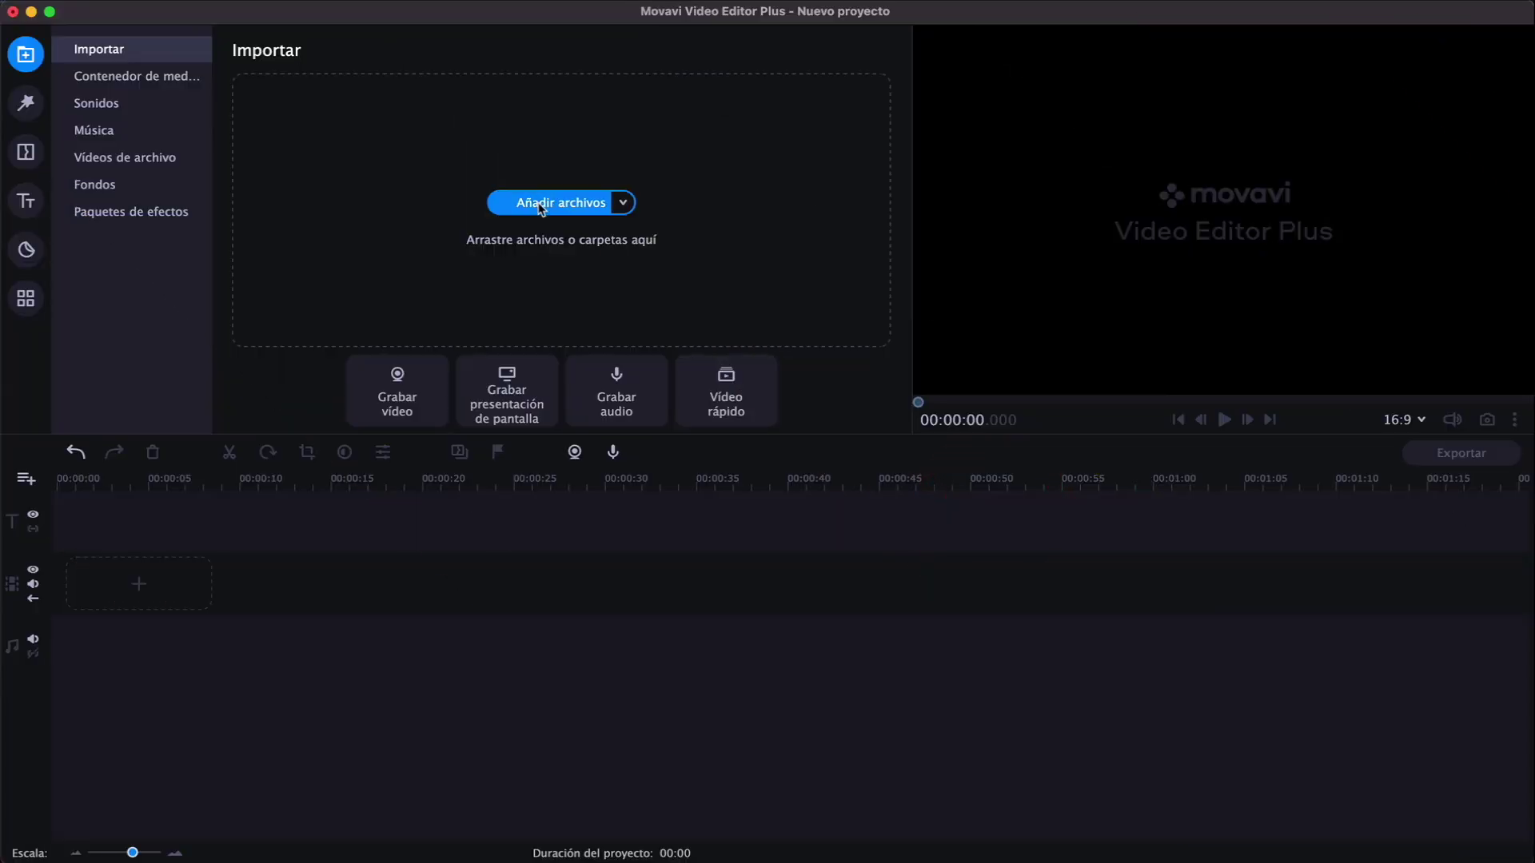
Import all seven clips from the Drone folder into the empty project and place them on the video track
click(565, 210)
drag(847, 532, 670, 330)
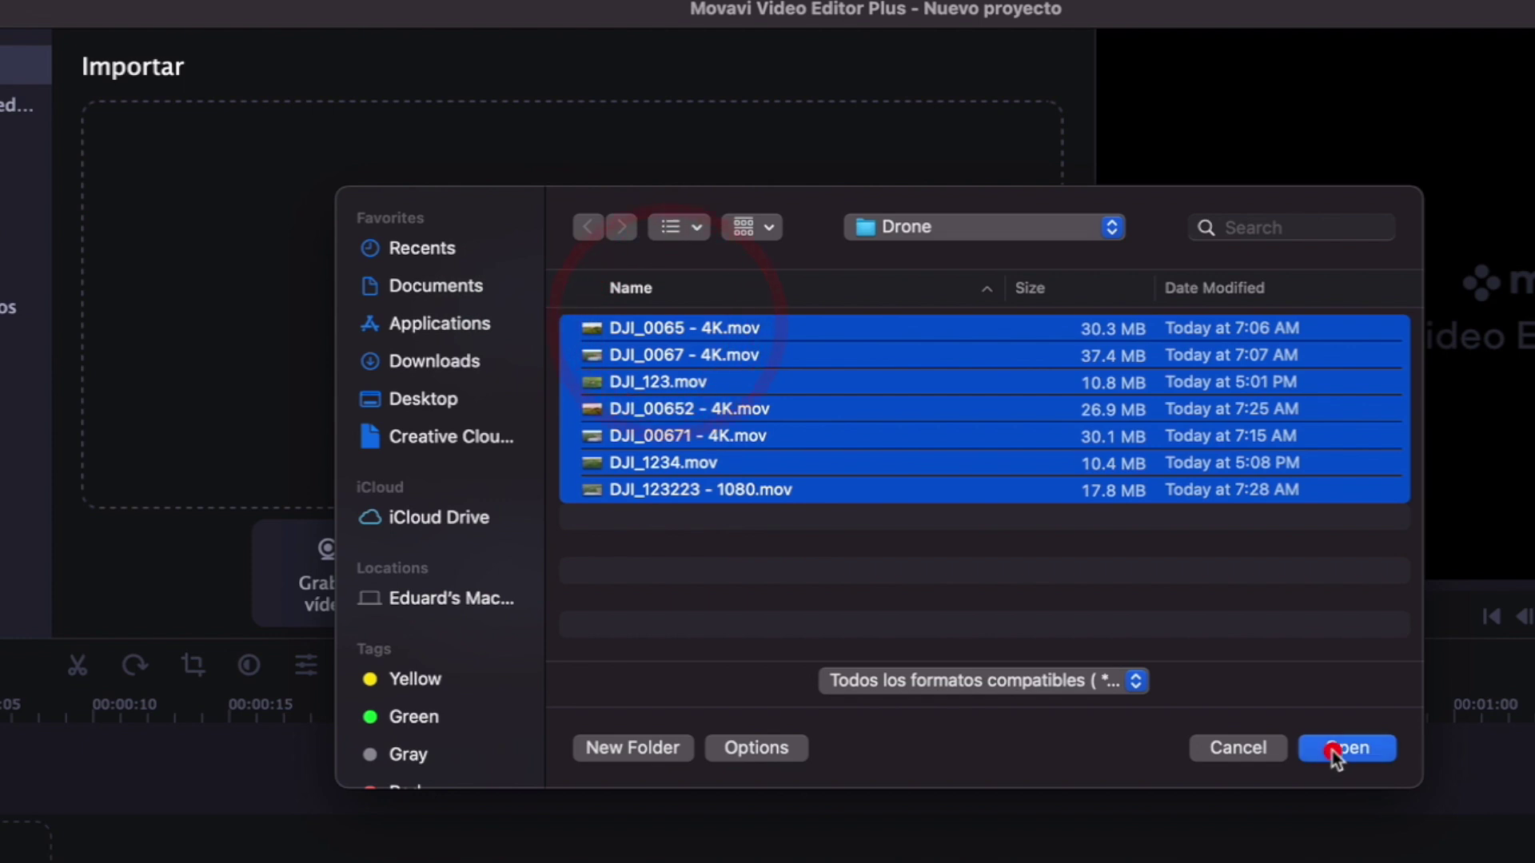
click(1333, 749)
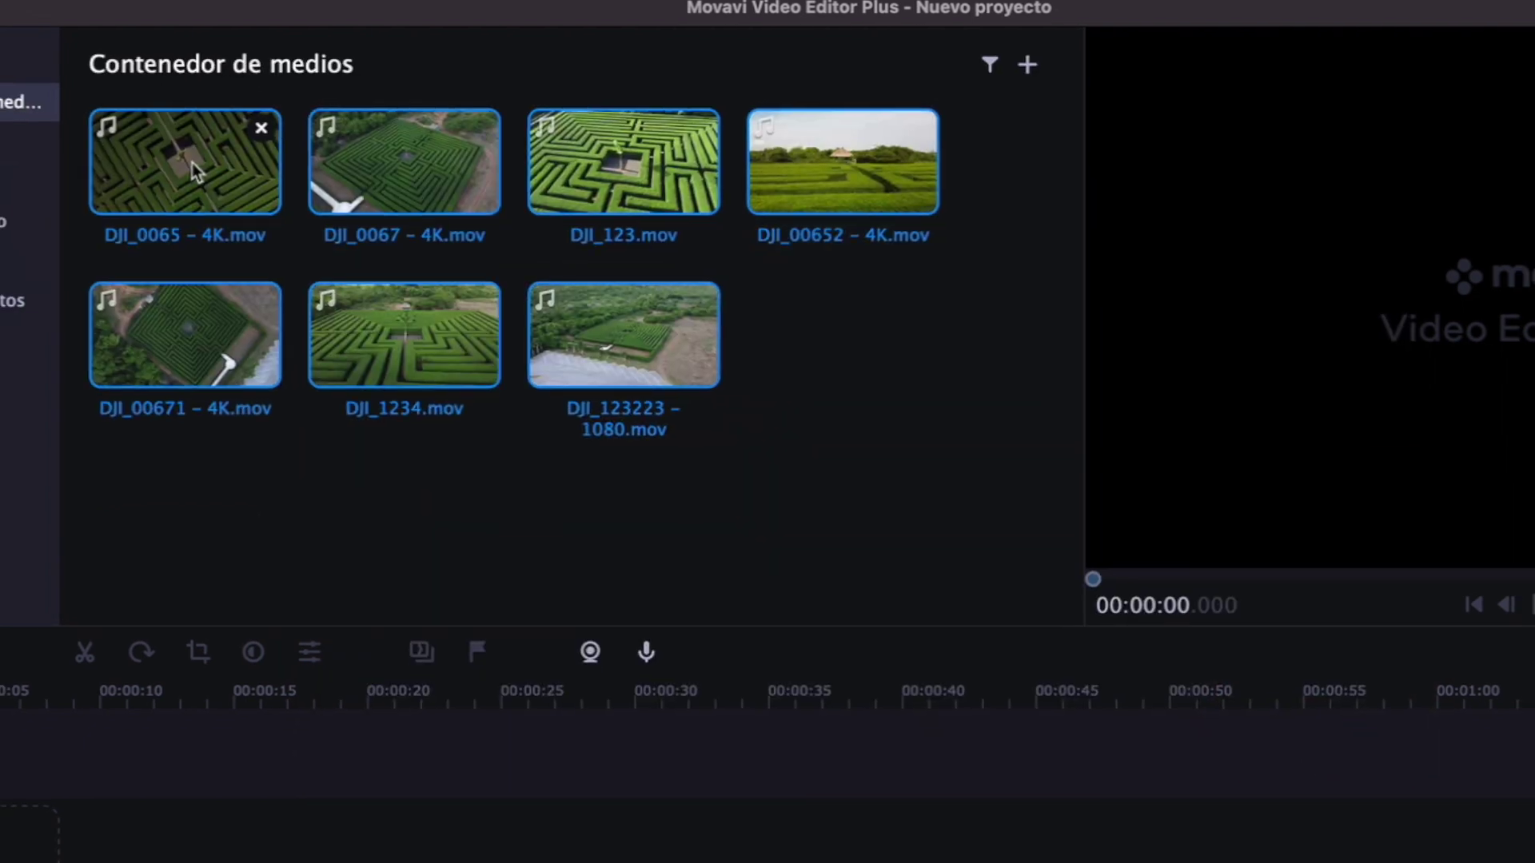
drag(196, 179, 48, 747)
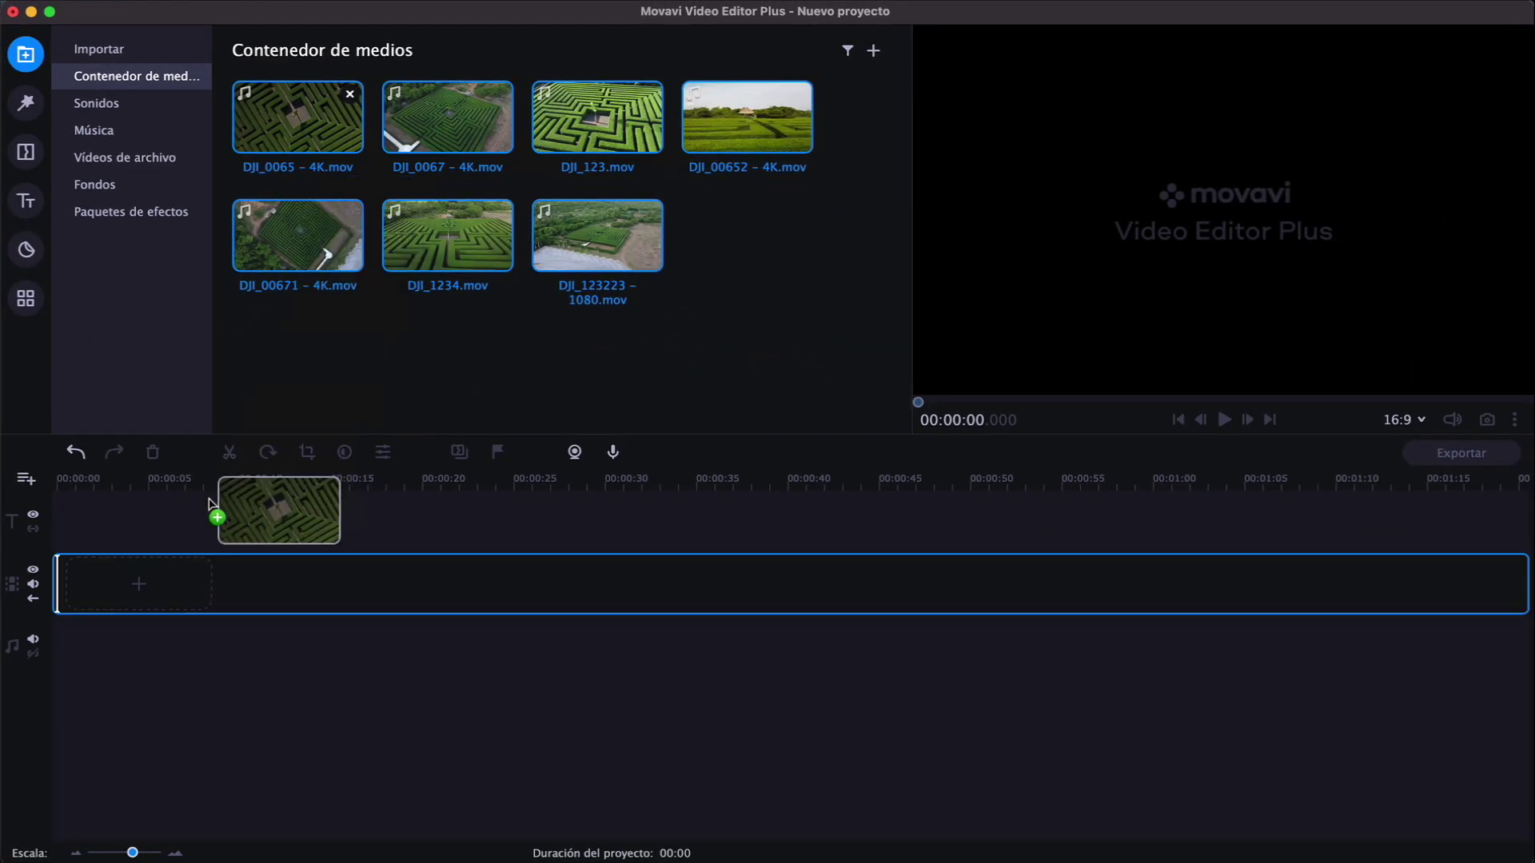
drag(209, 504, 136, 548)
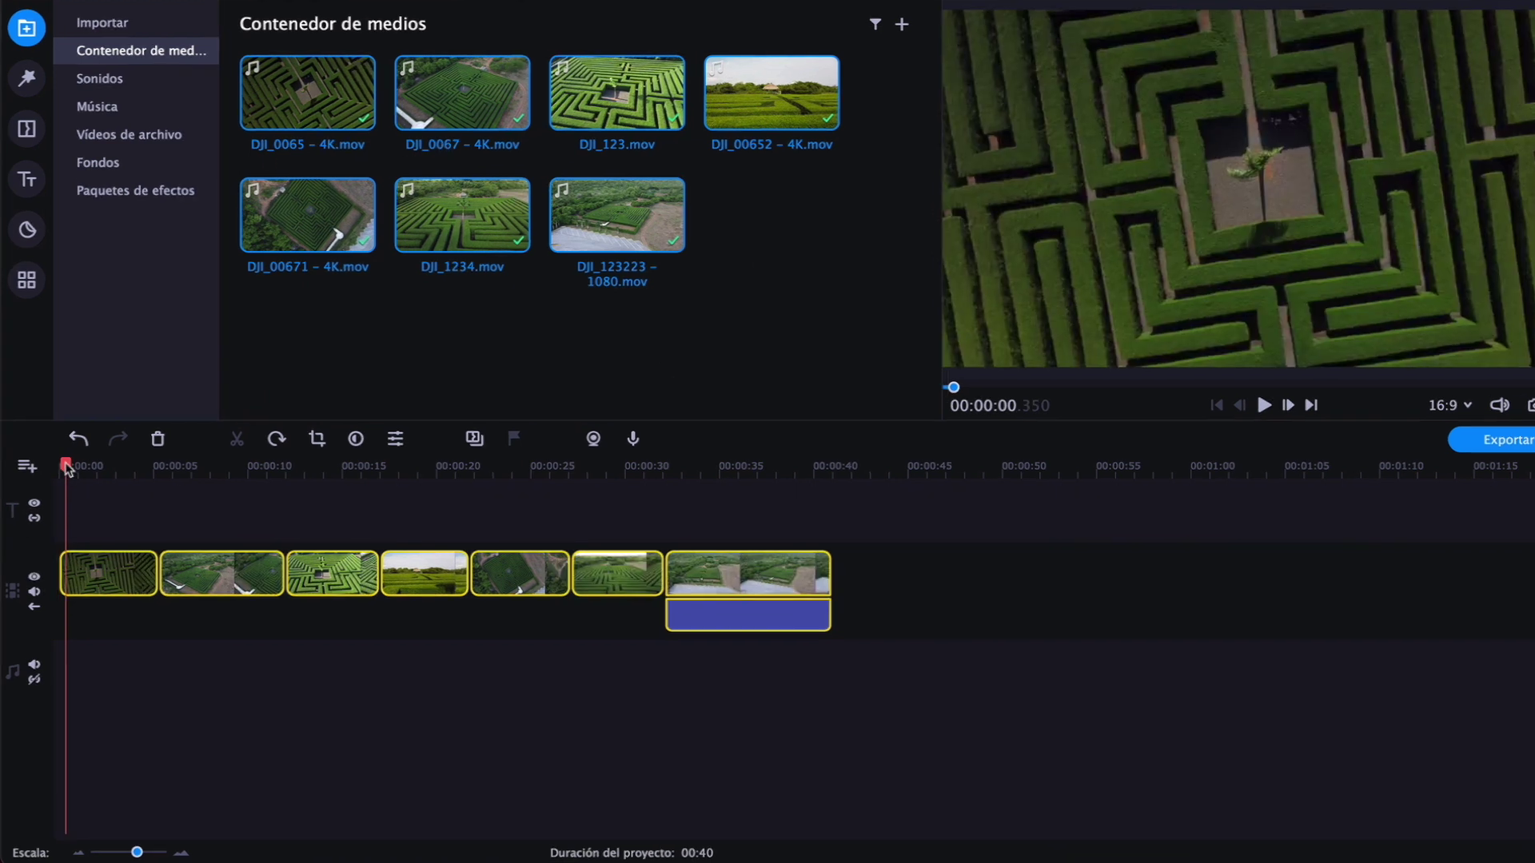
Split the first maze clip at about the 4-second mark, and undo the split
drag(57, 478, 109, 480)
click(242, 327)
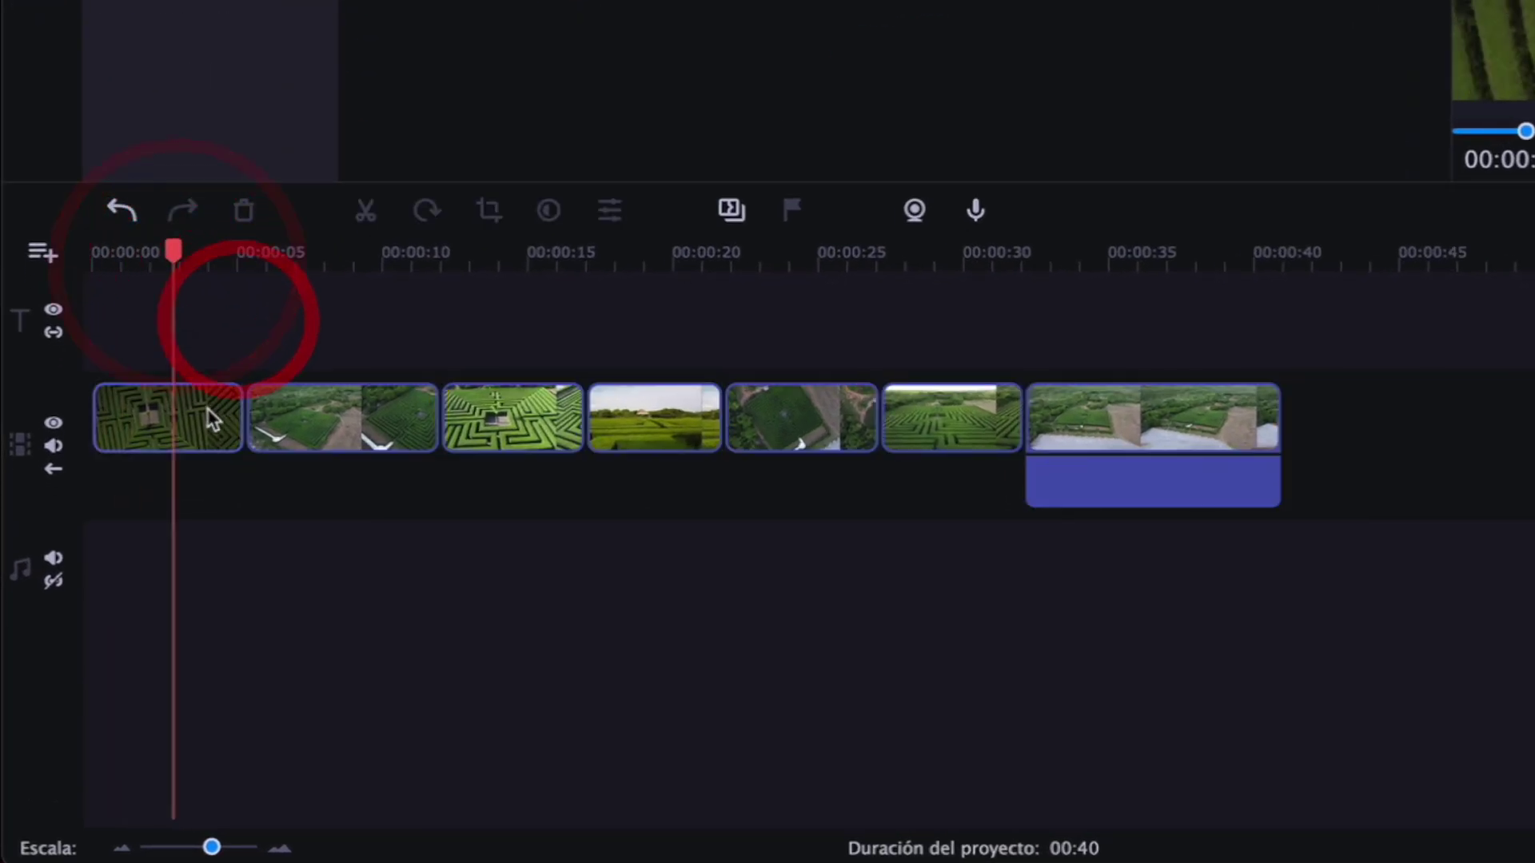
click(365, 217)
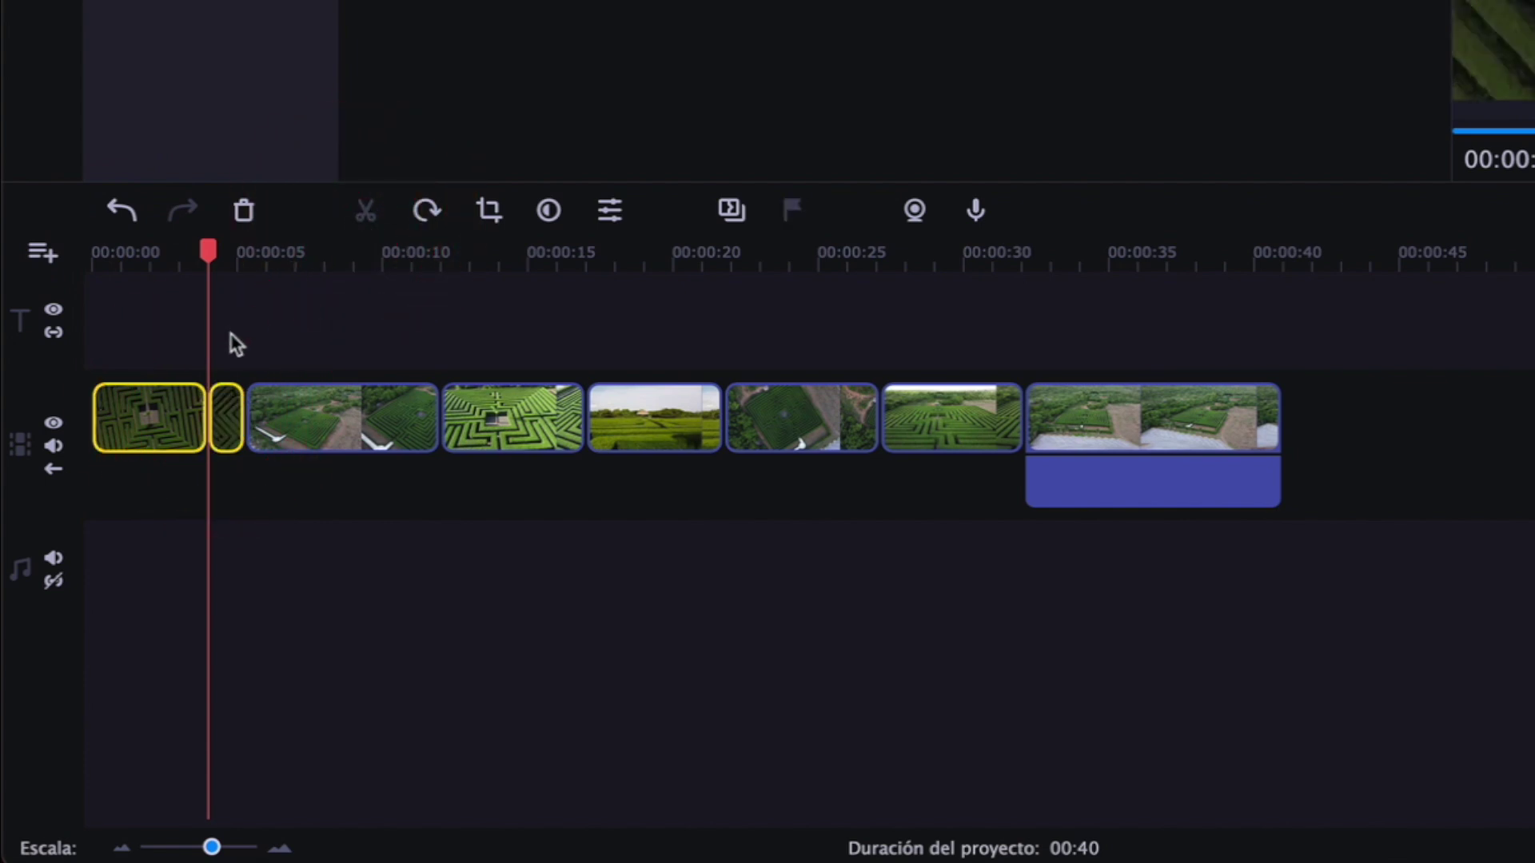
click(122, 211)
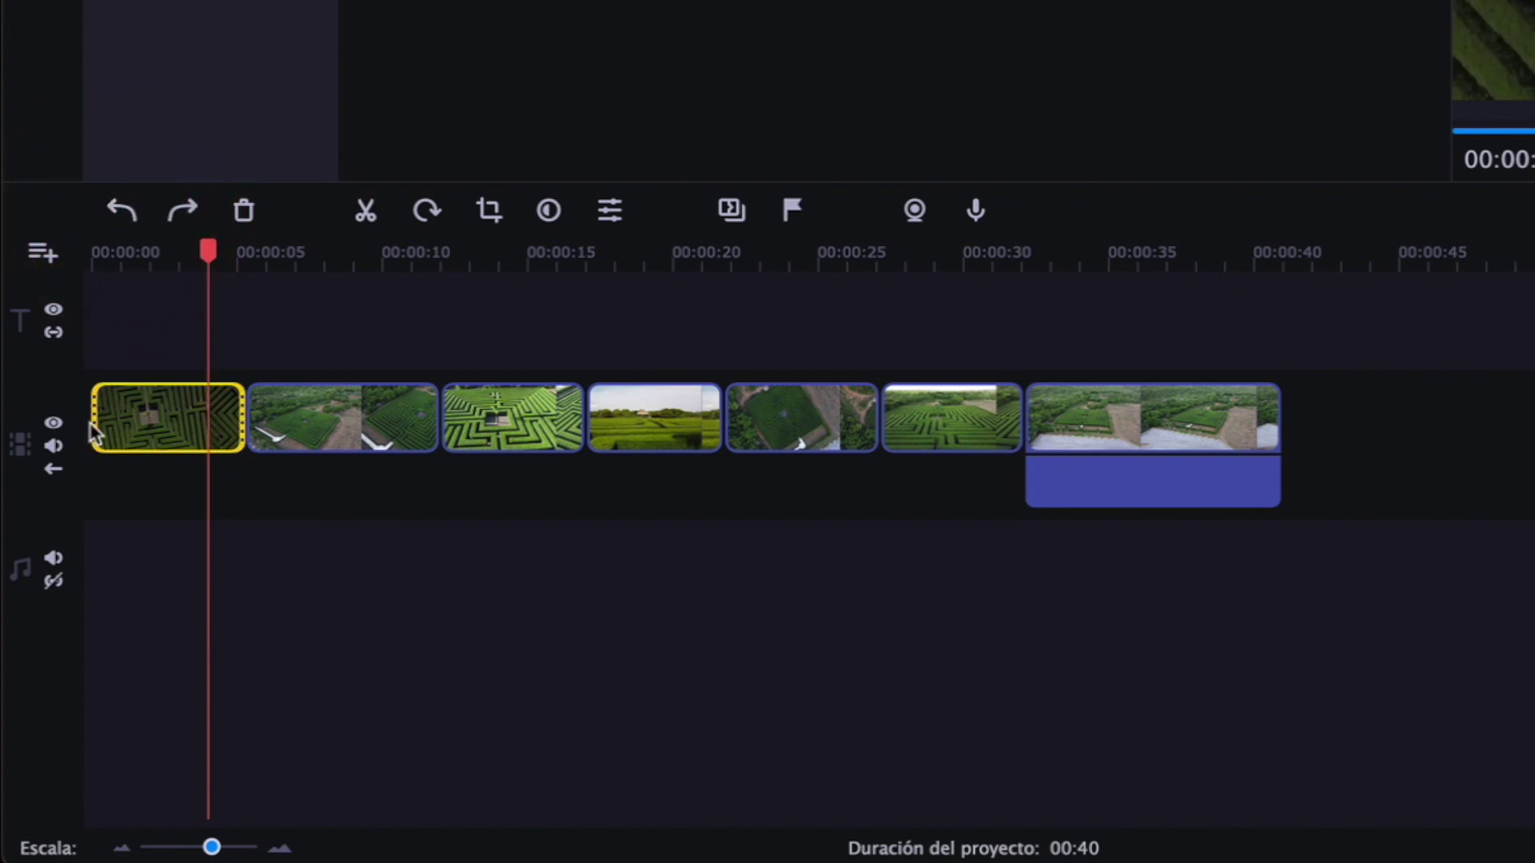
Try to trim the first clip by its start and end edges
drag(96, 424, 60, 431)
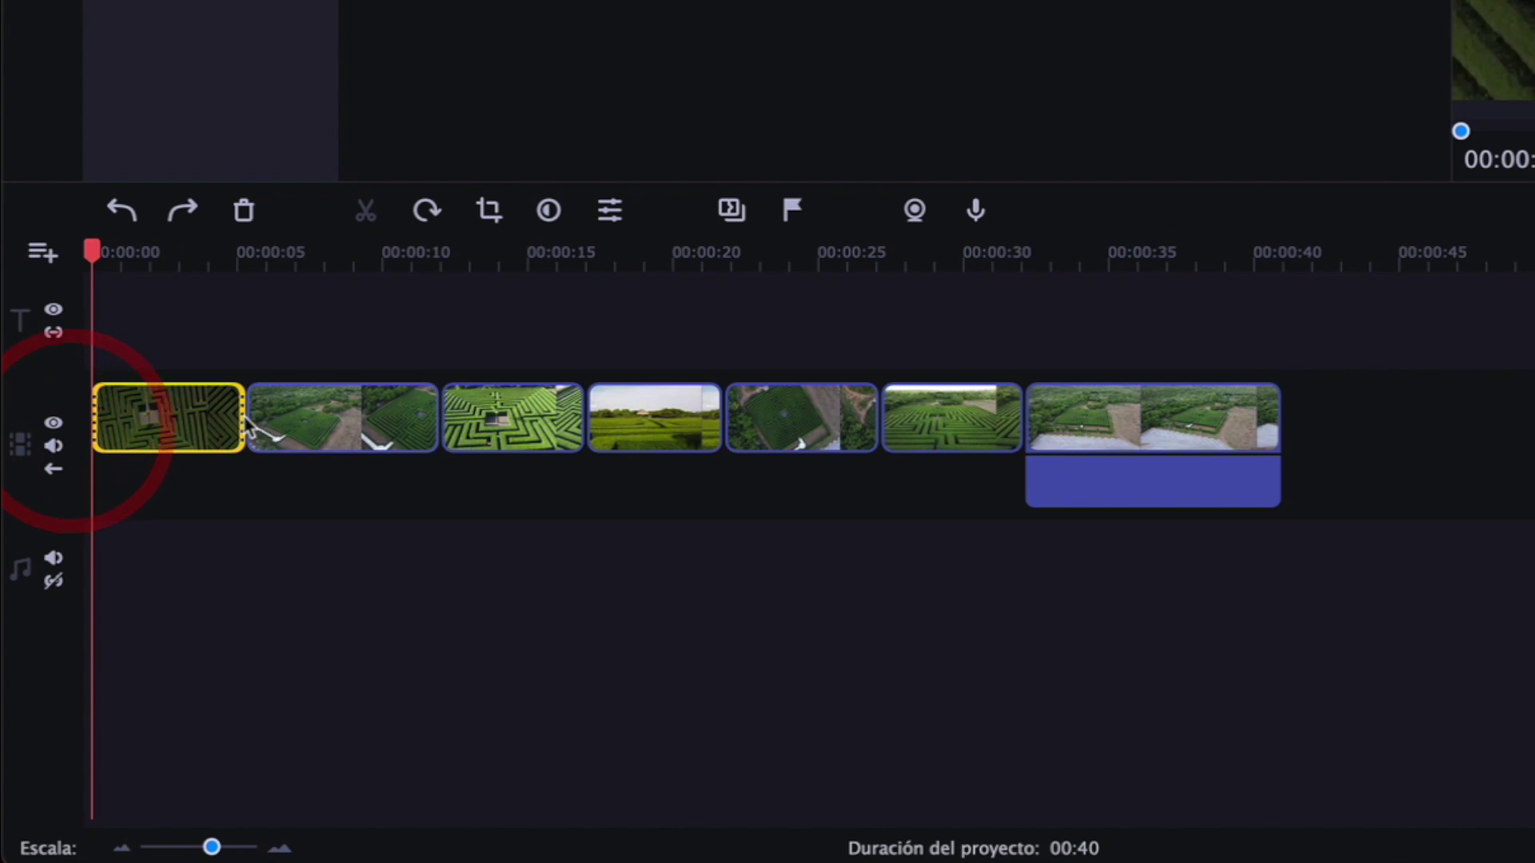
mouse_move(242, 419)
mouse_down()
mouse_move(184, 417)
mouse_move(257, 416)
mouse_up()
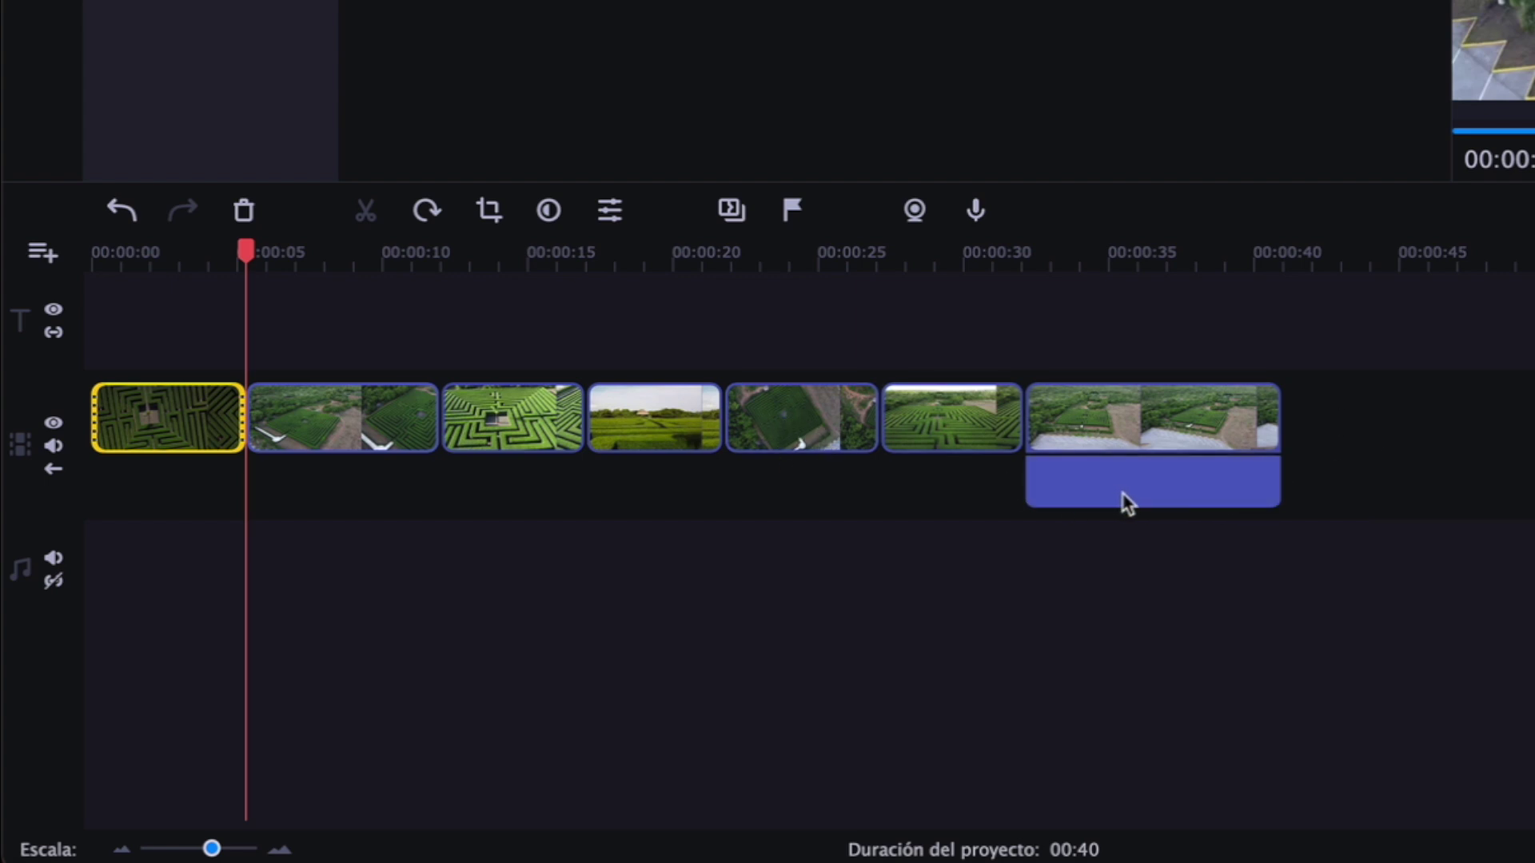
Try muting and hiding the video track, and undo the recent timeline changes
click(52, 446)
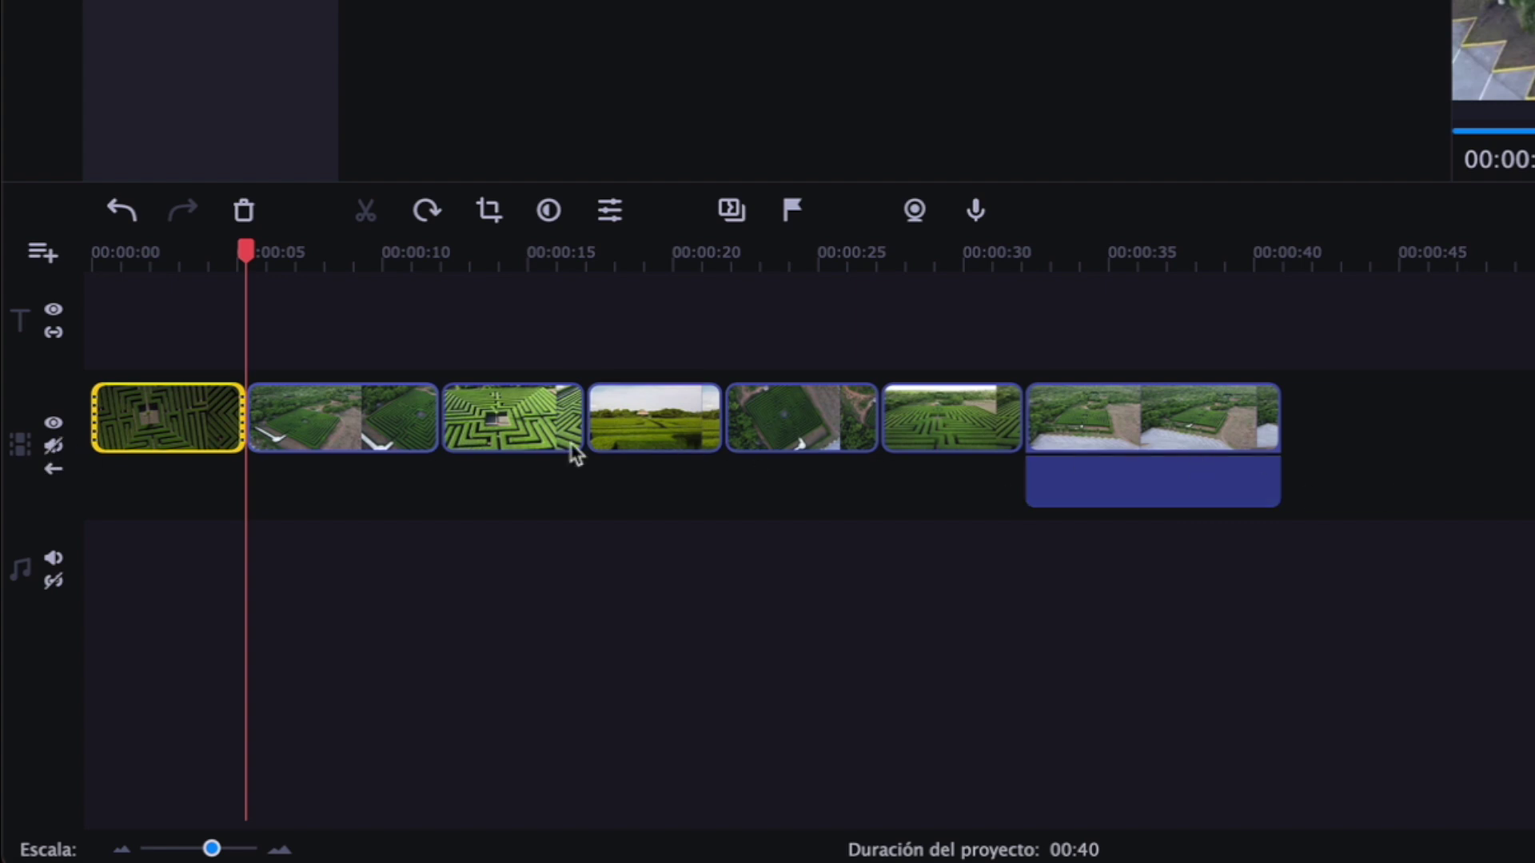
click(52, 424)
key(ctrl+z)
key(ctrl+z)
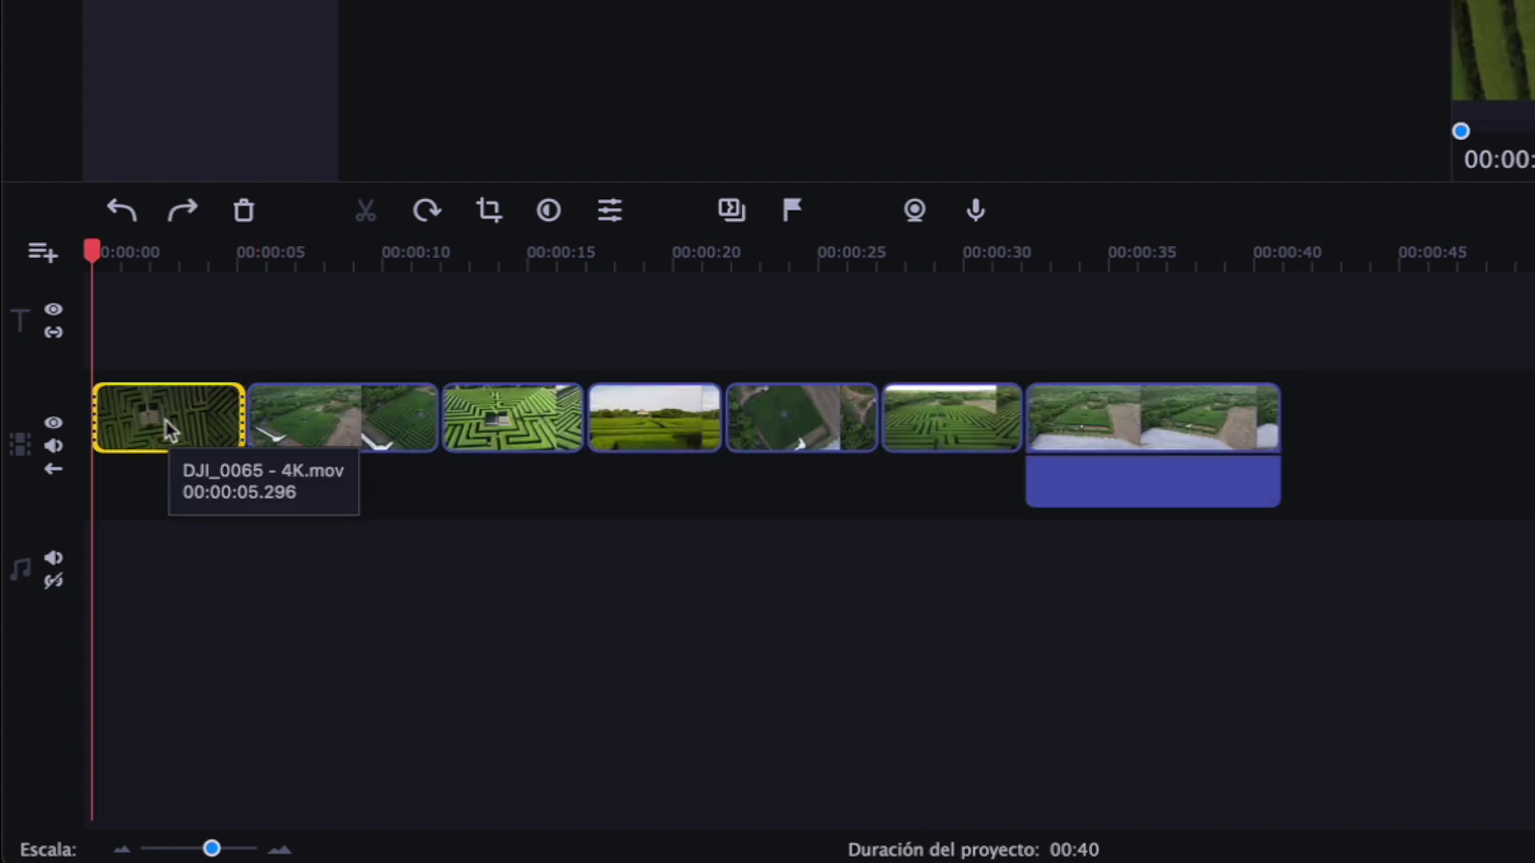
Try moving the second clip ahead of the first one on the video track
mouse_move(168, 429)
mouse_down()
mouse_move(376, 425)
mouse_move(163, 432)
mouse_up()
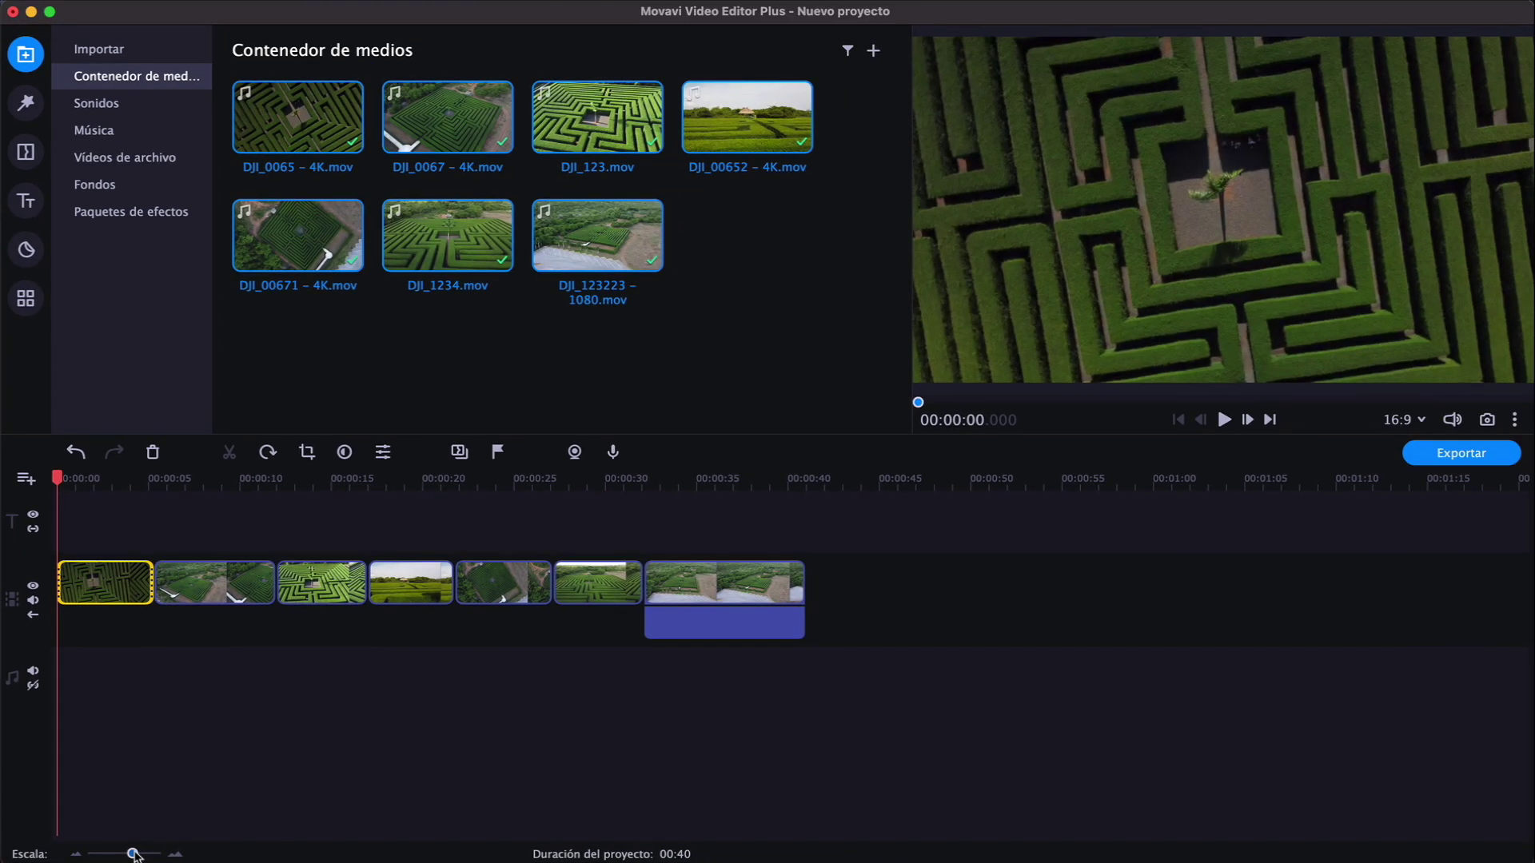
drag(218, 850, 133, 854)
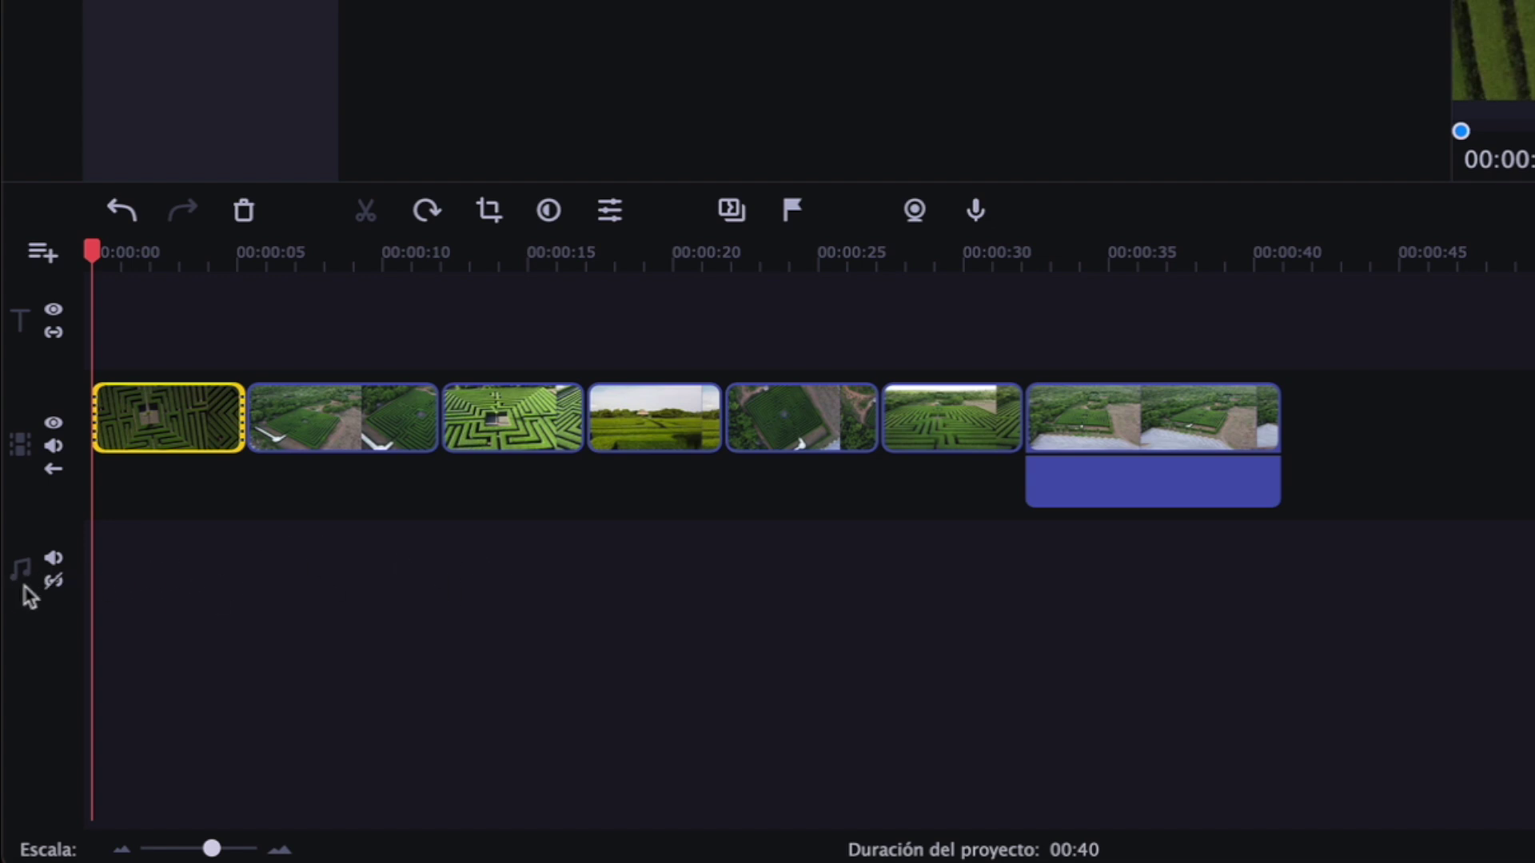
drag(329, 420, 200, 423)
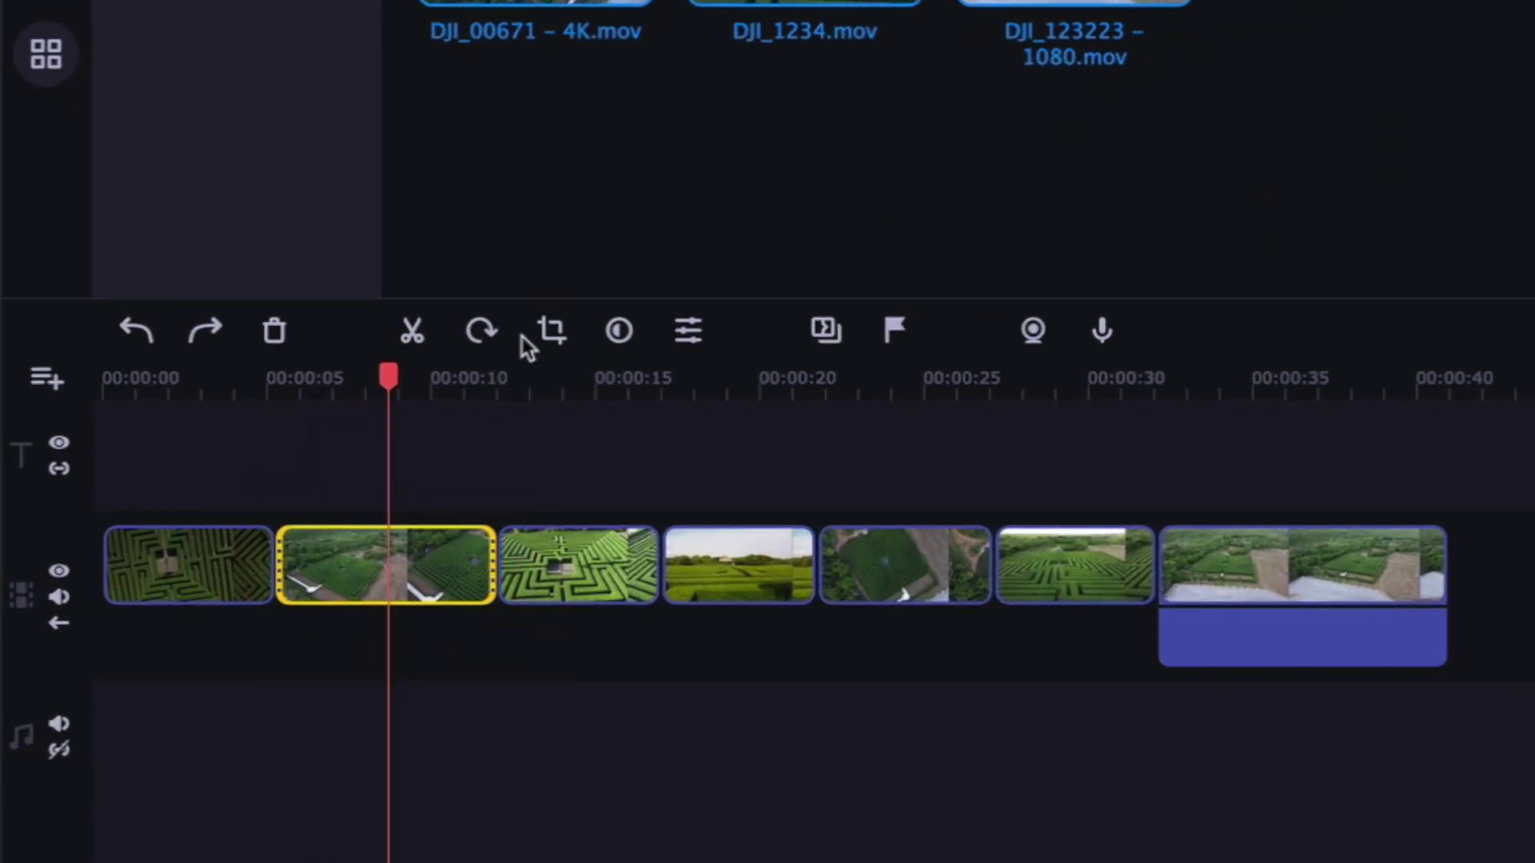
Try rotating the second clip on the timeline in repeated quarter turns
click(481, 331)
click(480, 330)
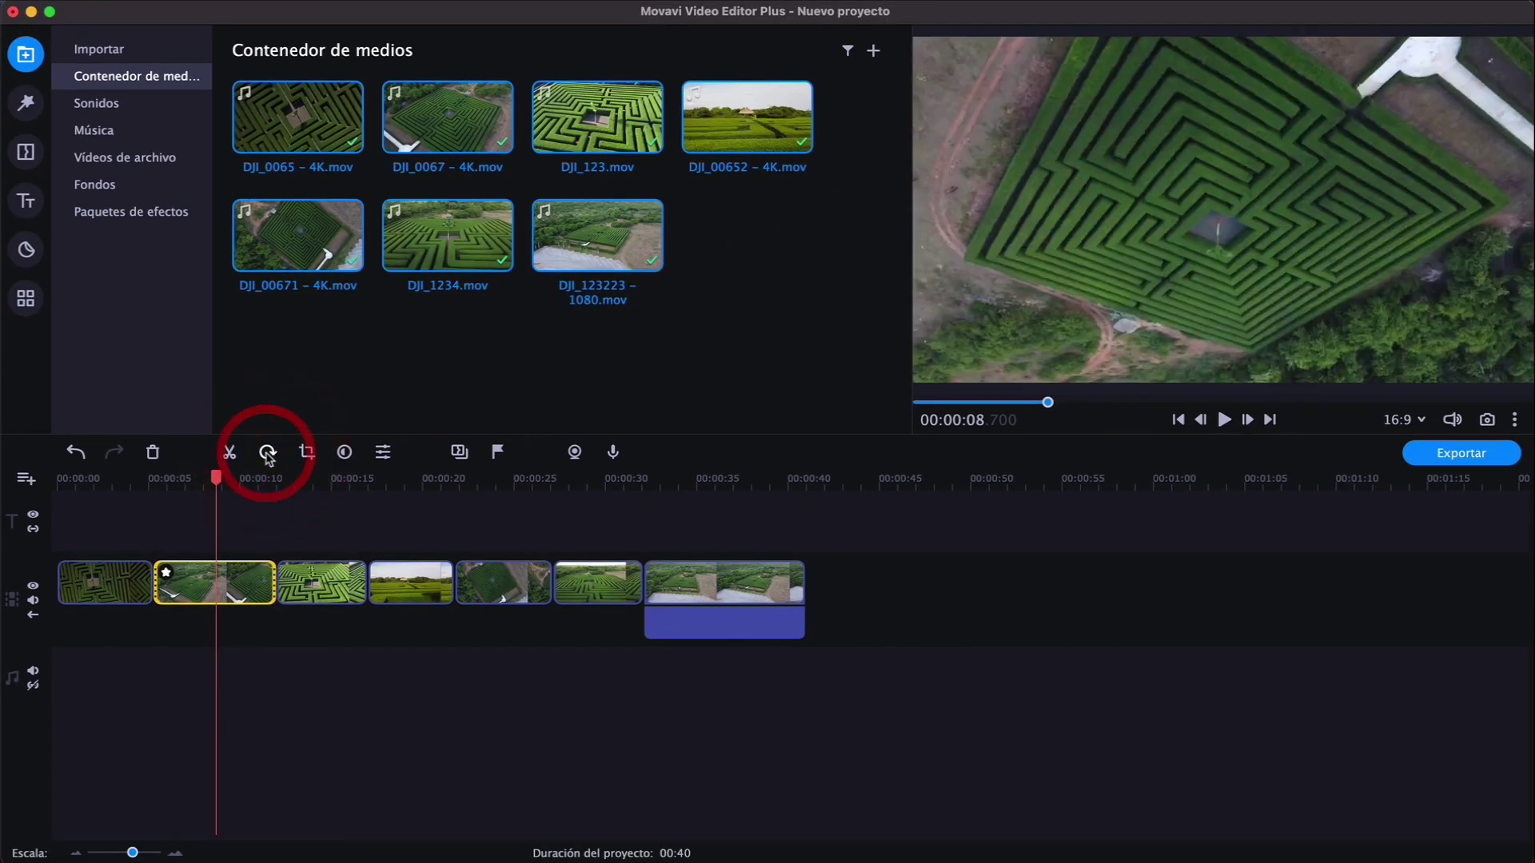
click(267, 453)
click(267, 453)
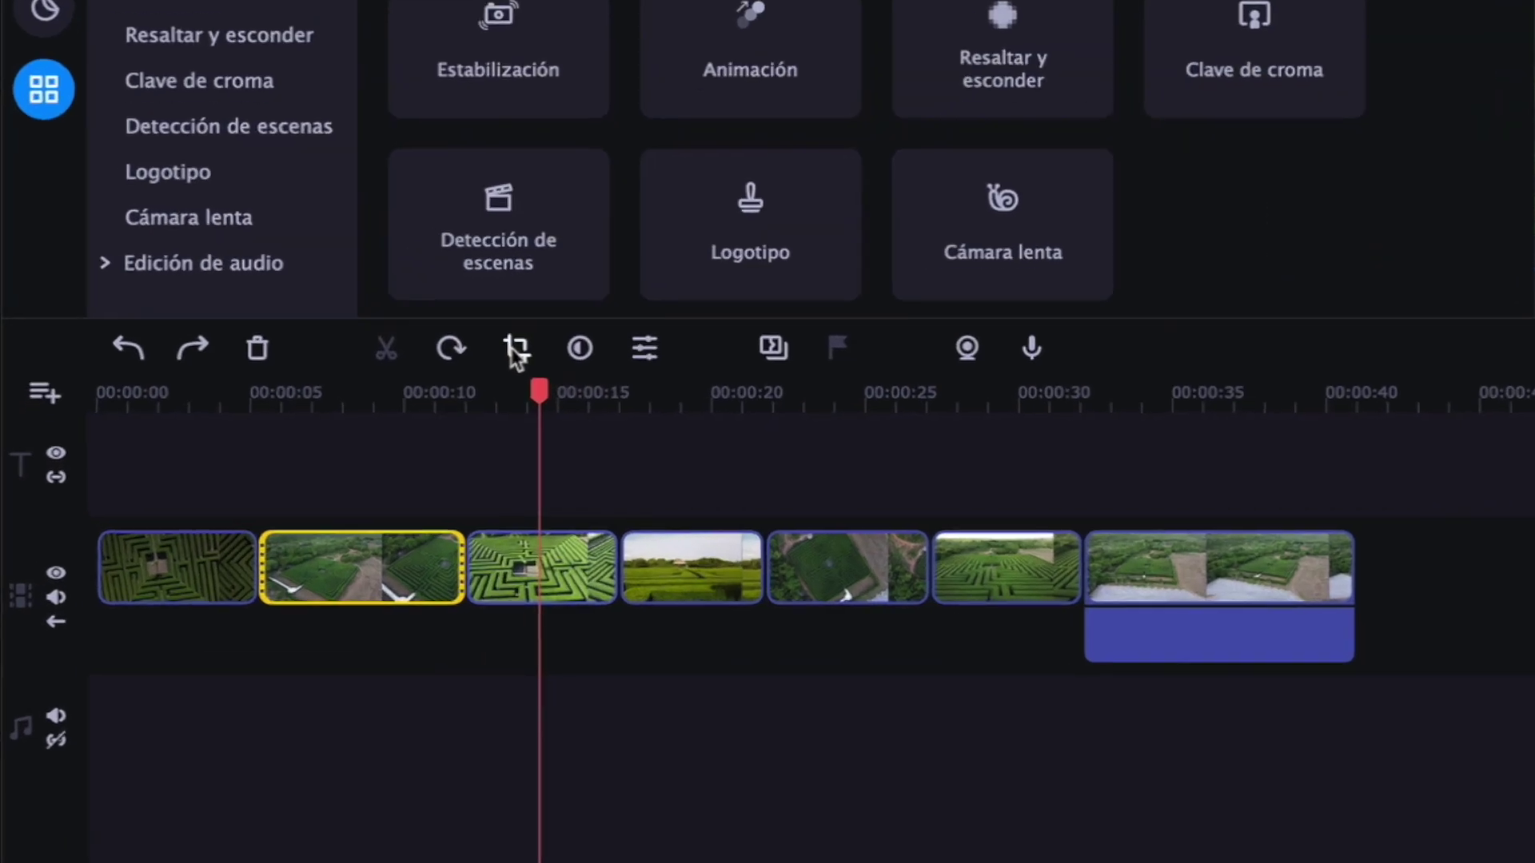
Crop the second clip to a smaller frame centred on the middle of the maze and apply the crop
click(504, 357)
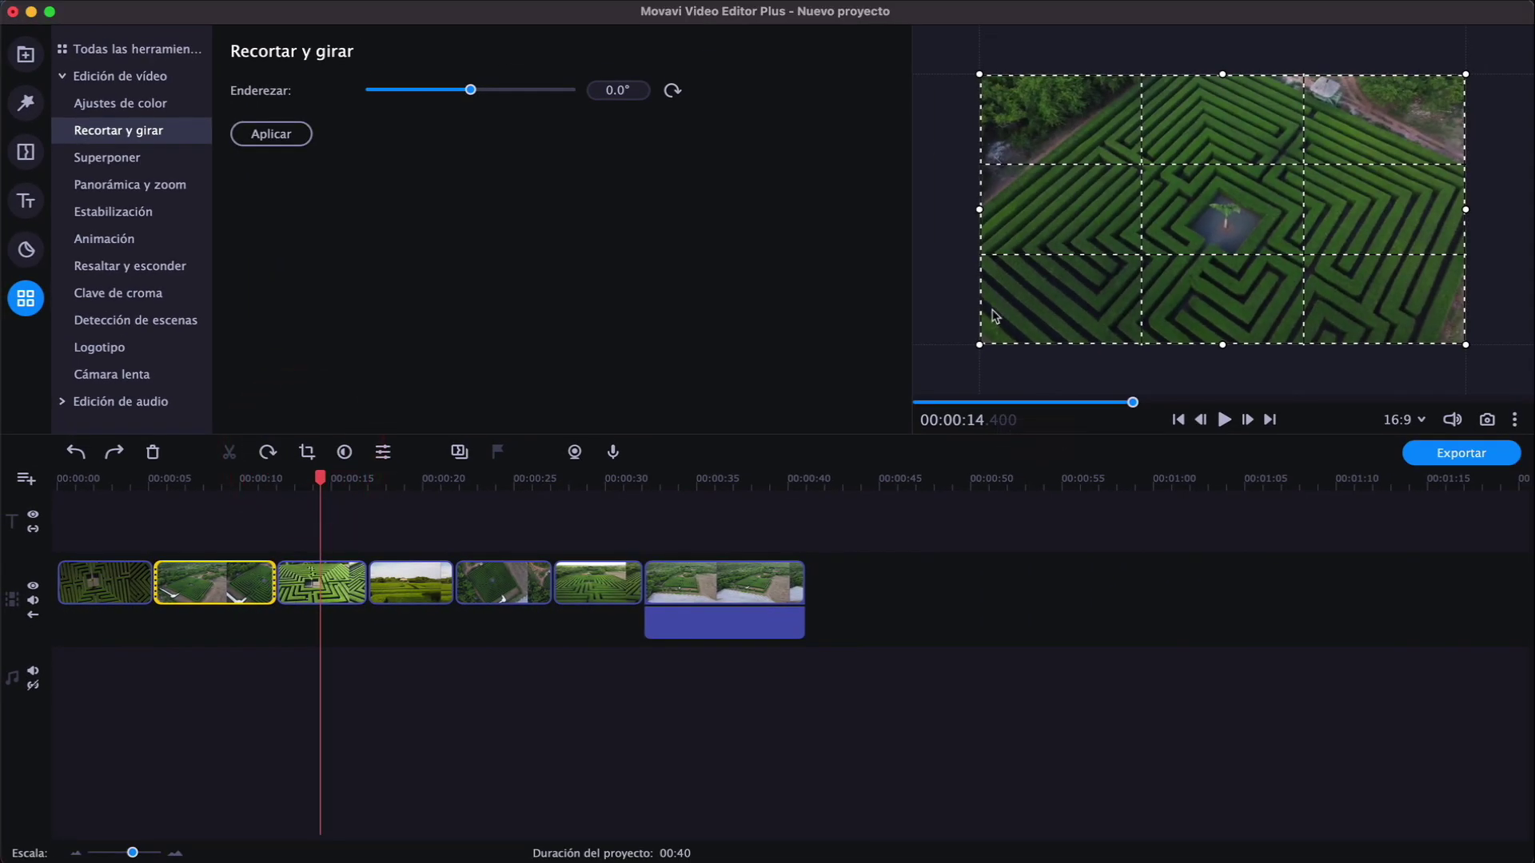
drag(978, 347, 1103, 281)
mouse_move(1276, 188)
mouse_down()
mouse_move(1235, 239)
mouse_move(1234, 215)
mouse_up()
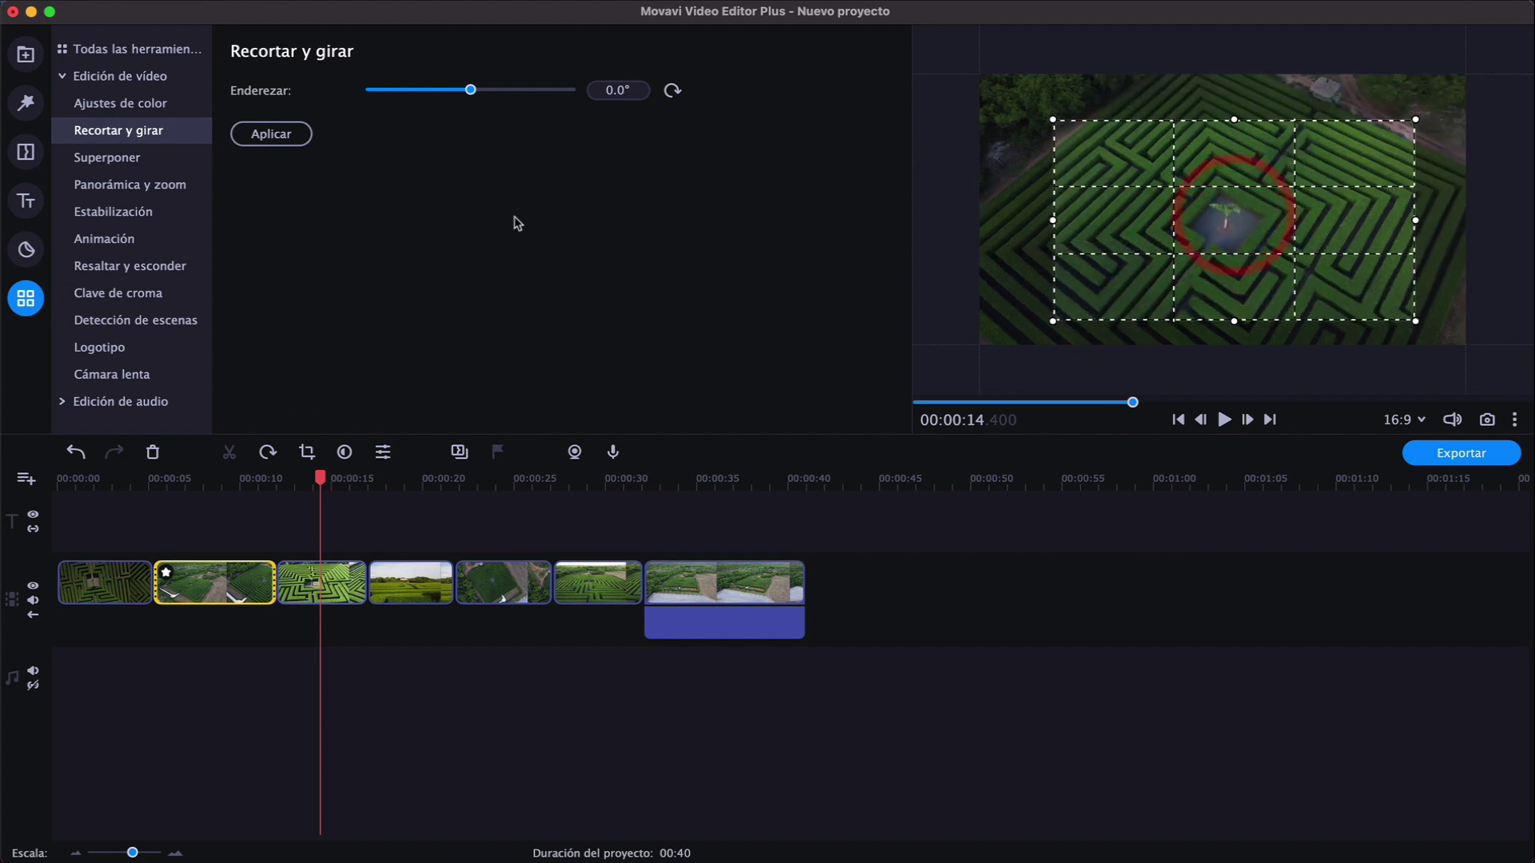
click(282, 137)
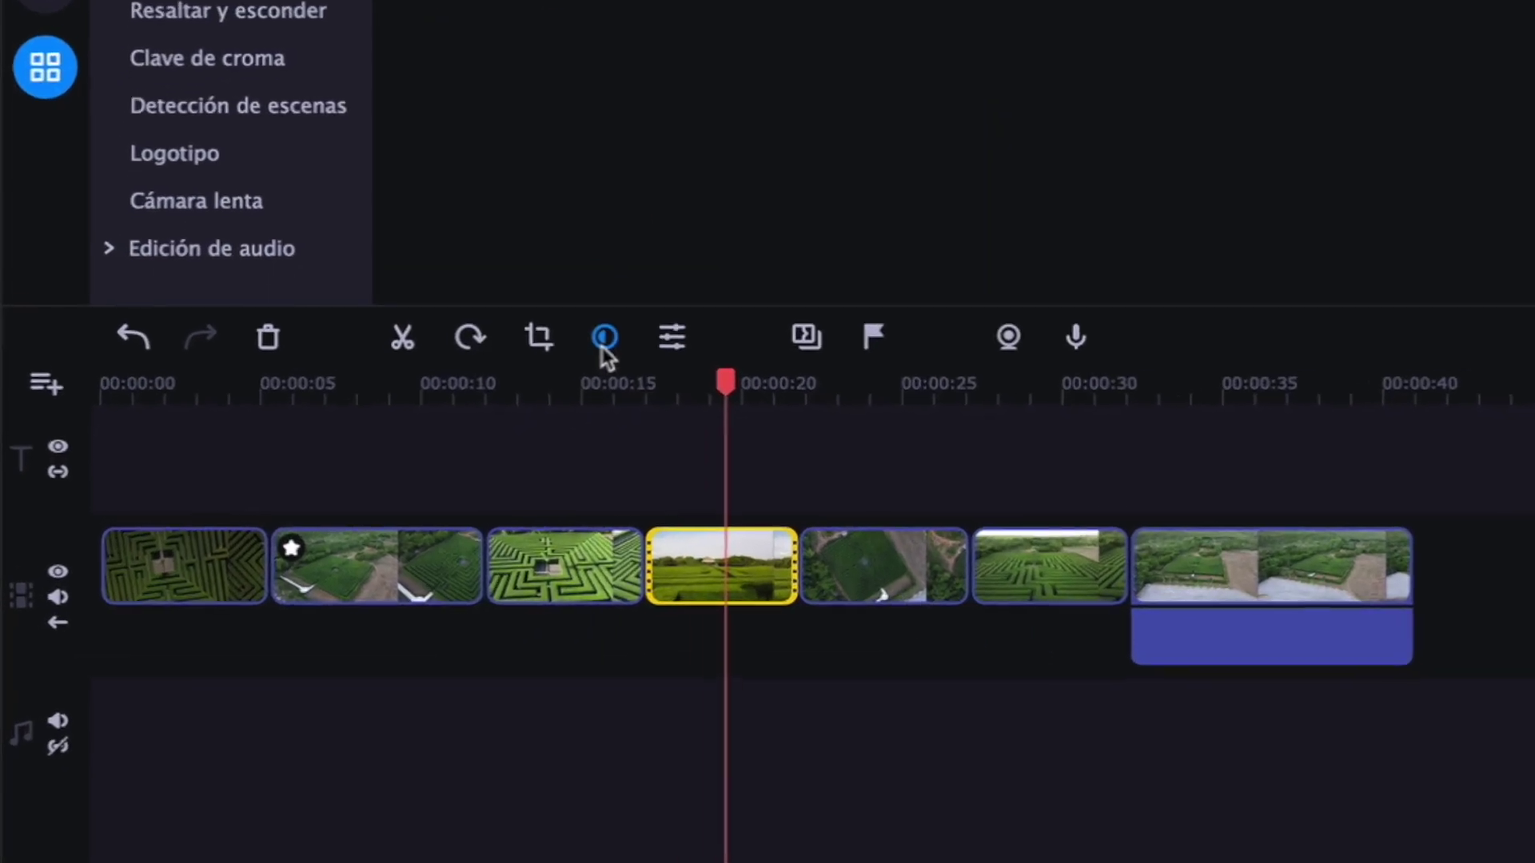
Apply the Contraste automático, Saturación automática and Vintage colour adjustments to the fourth clip
click(344, 451)
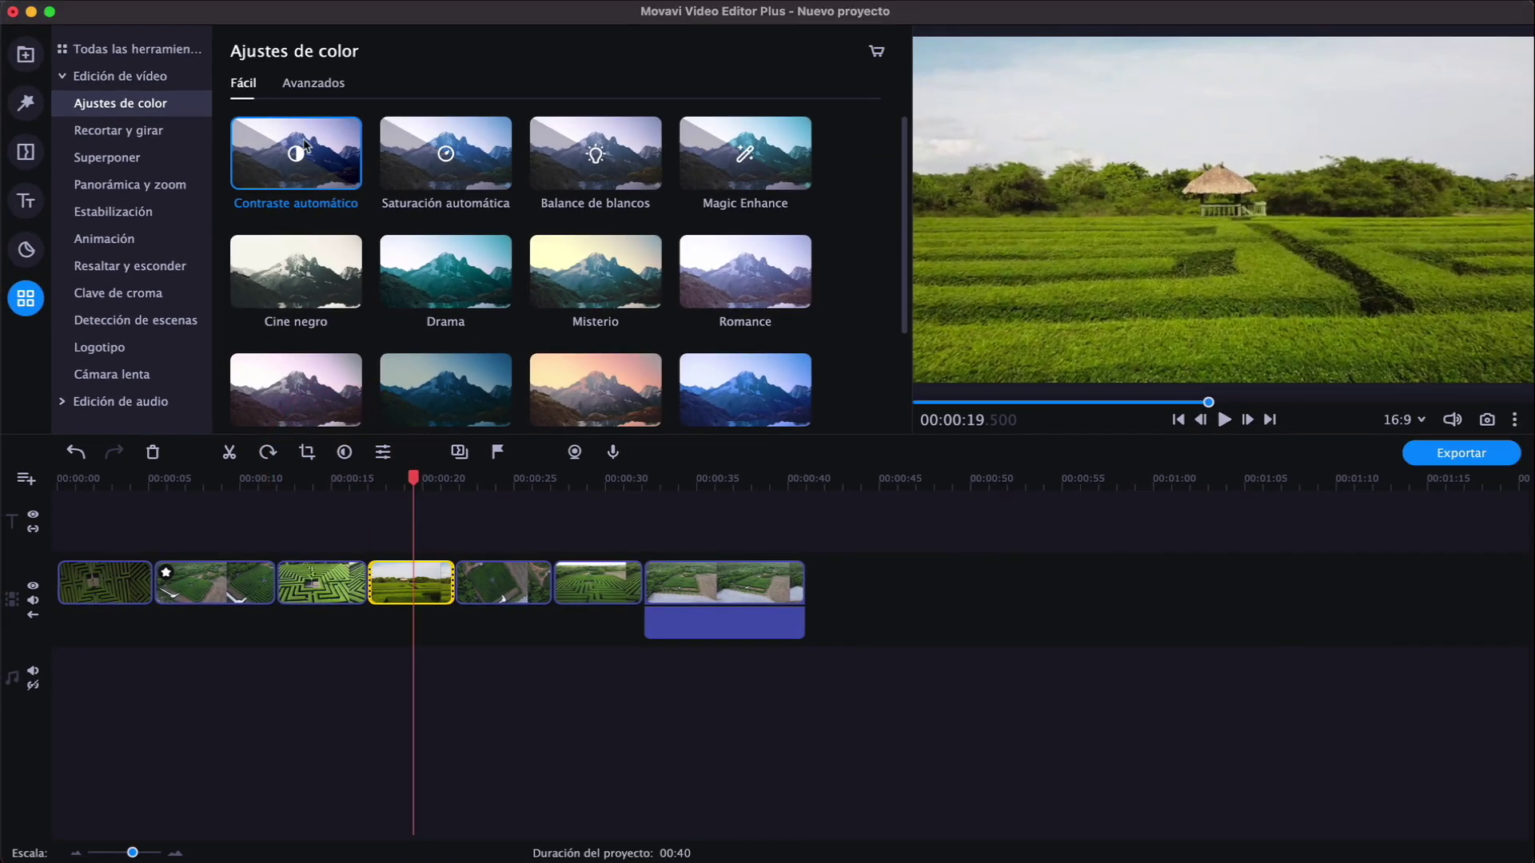
drag(318, 152, 380, 567)
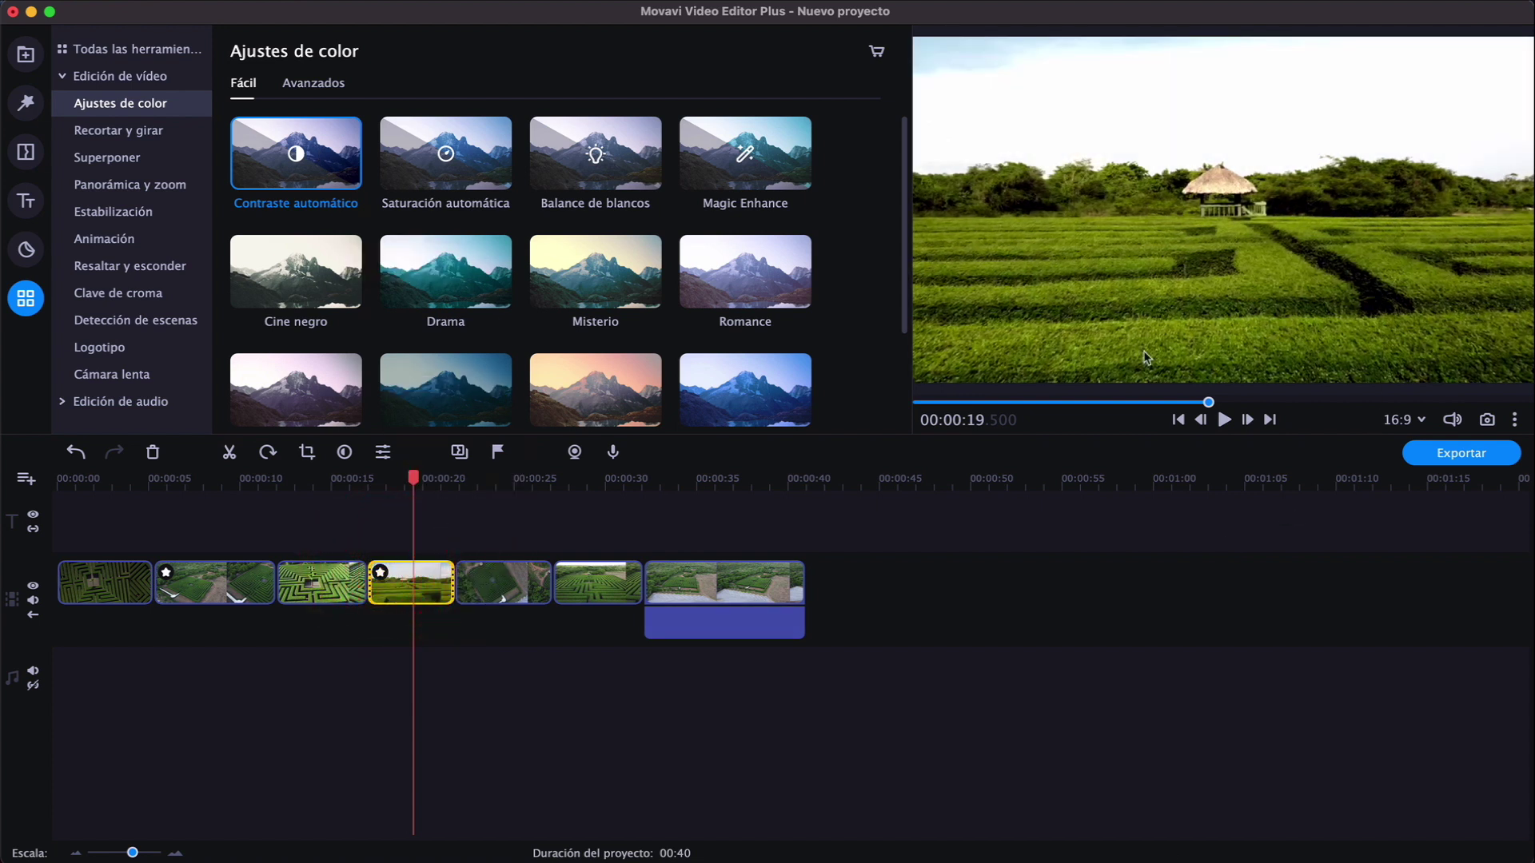
drag(445, 152, 405, 591)
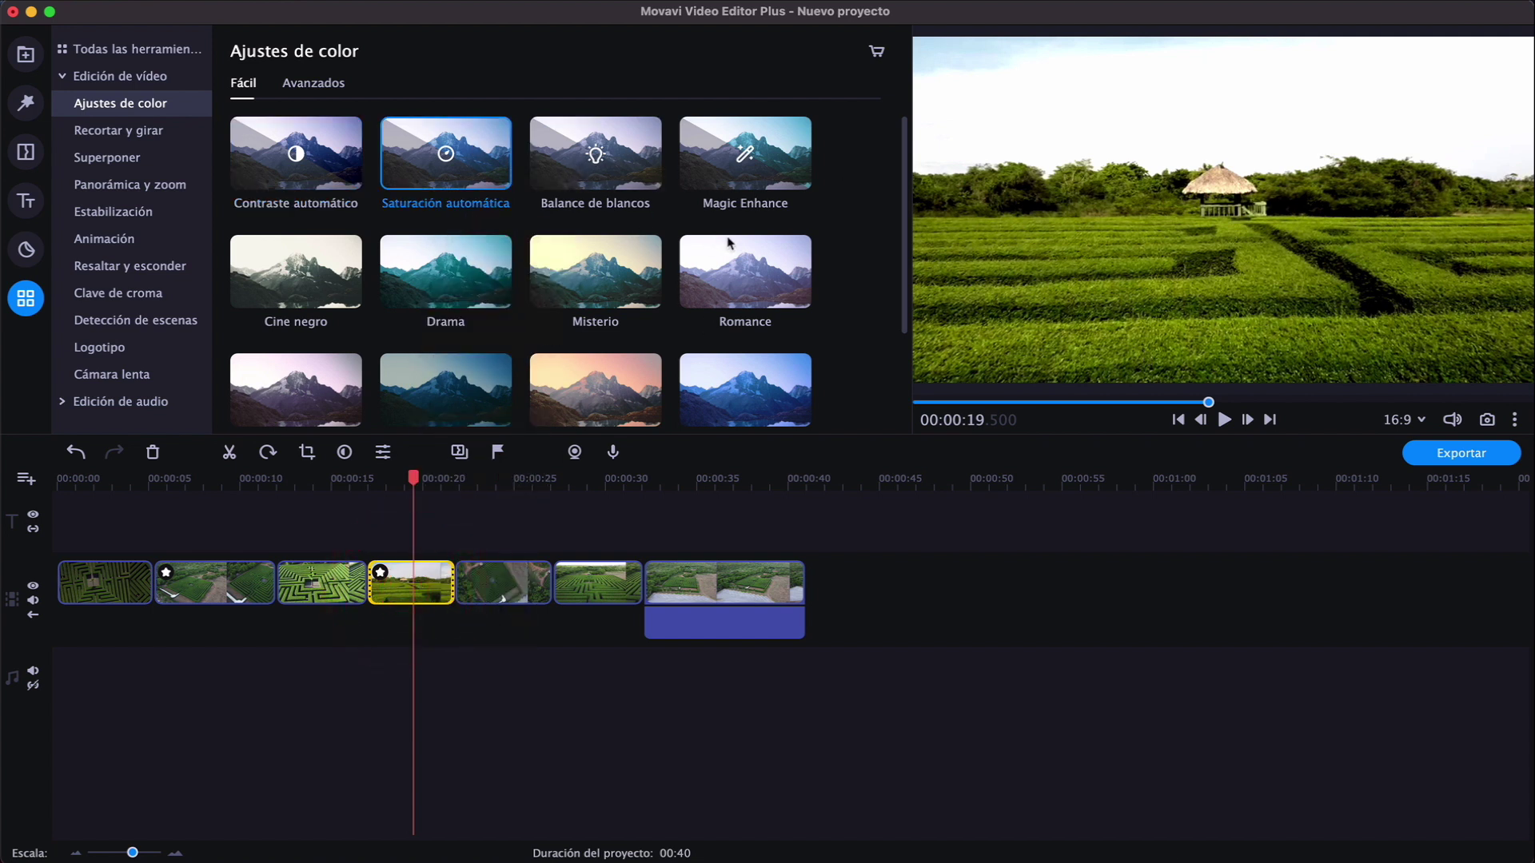
scroll(739, 248, down, 3)
drag(472, 374, 410, 584)
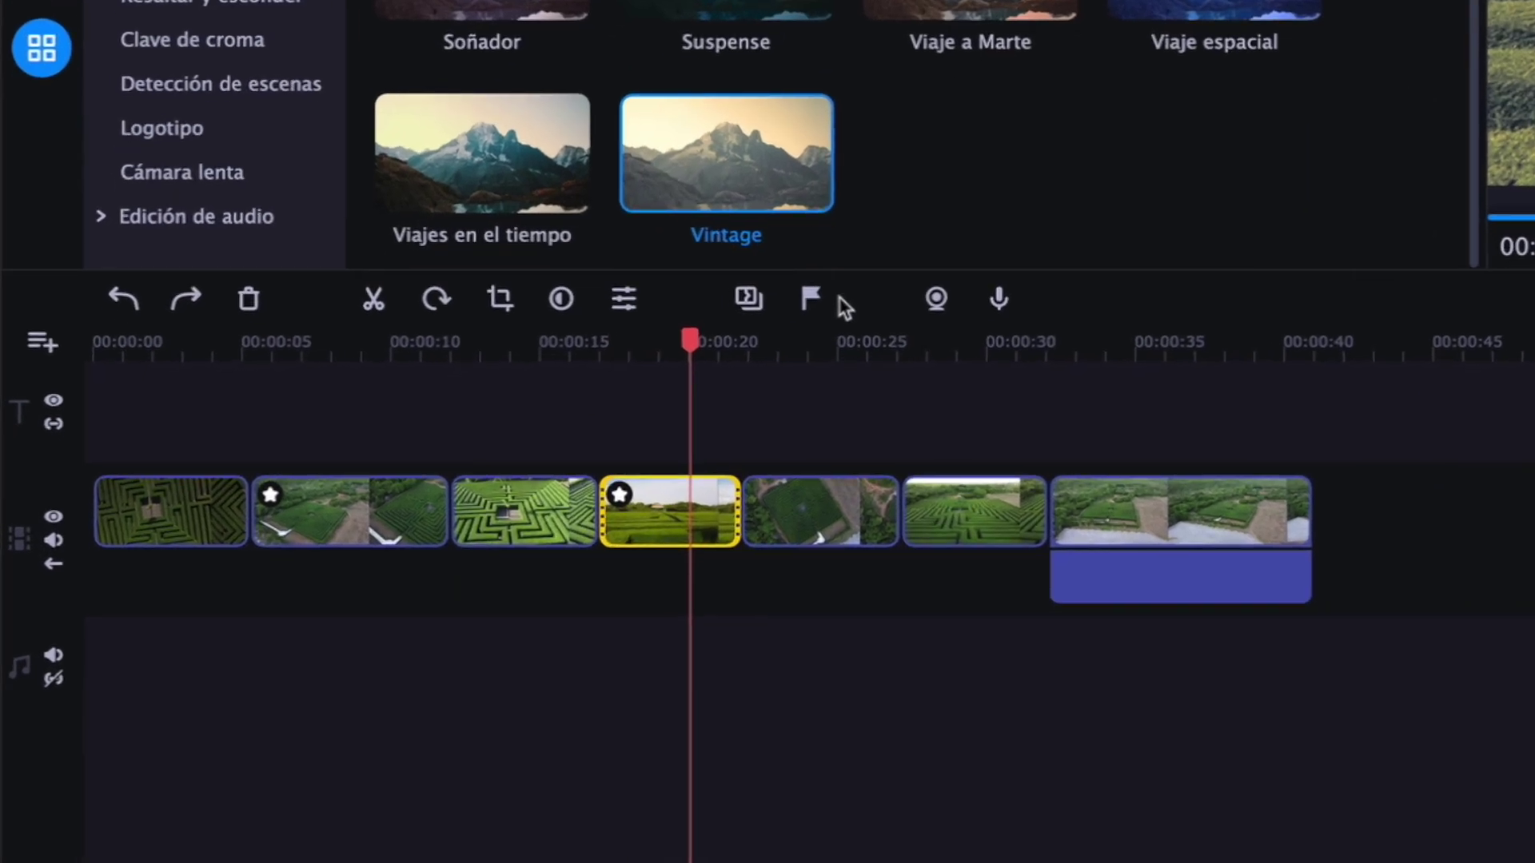
Open the fourth clip's properties and review its applied effects and general settings
click(624, 300)
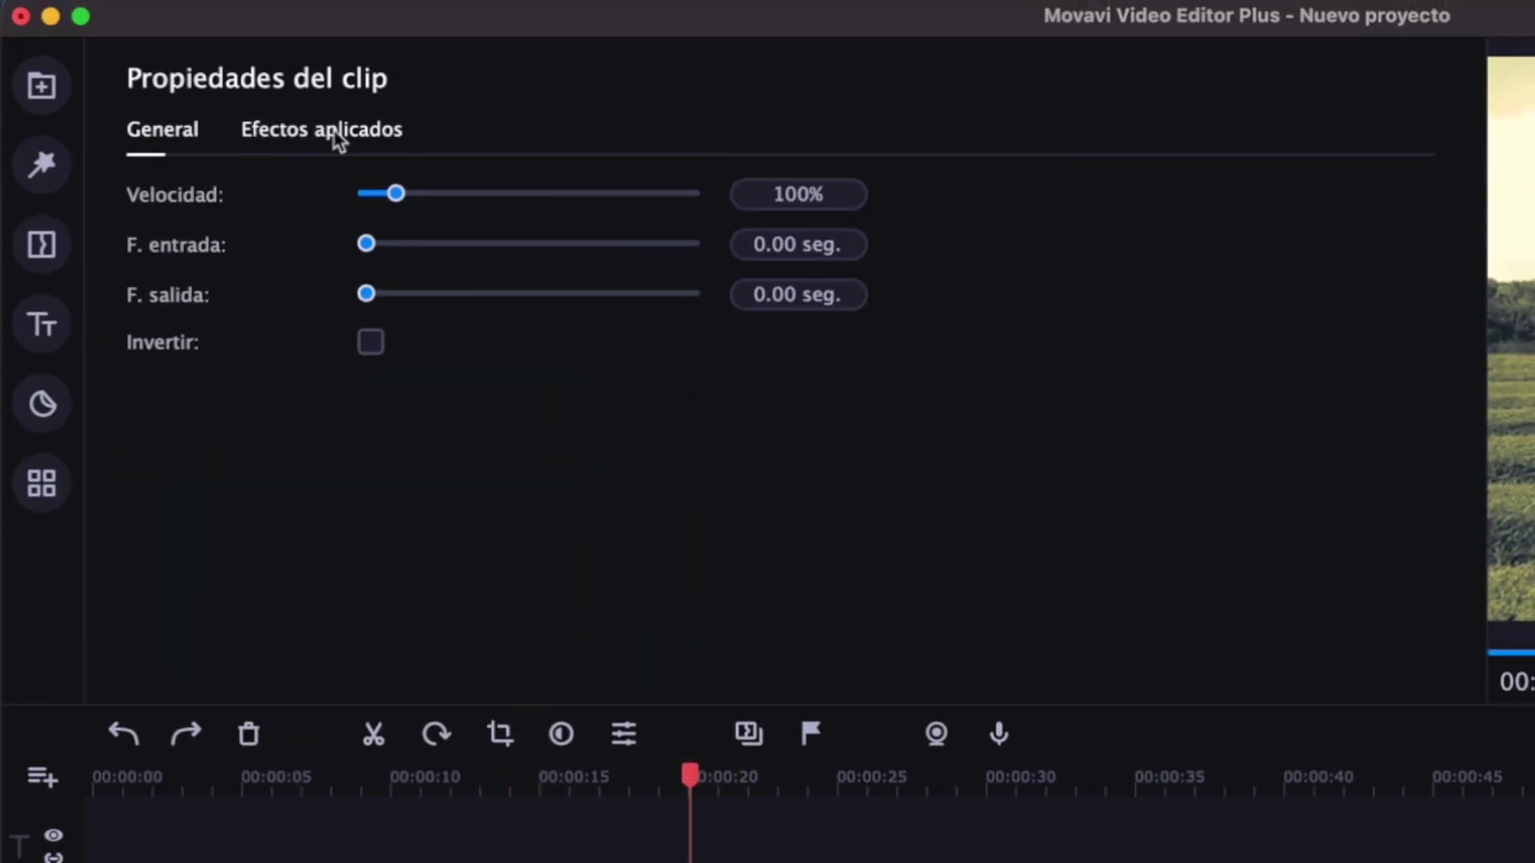
click(336, 140)
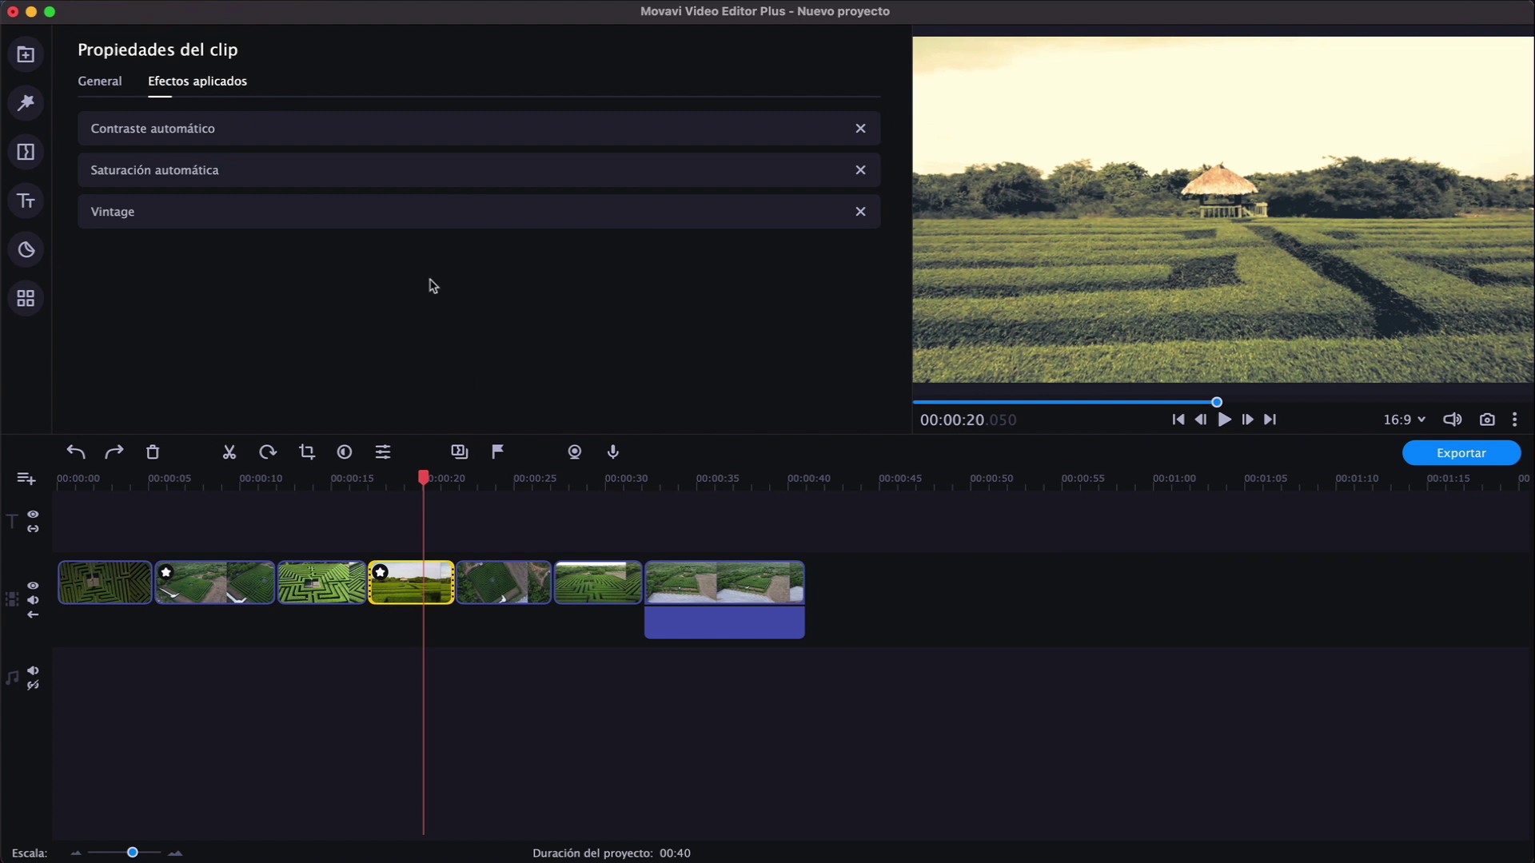
click(112, 89)
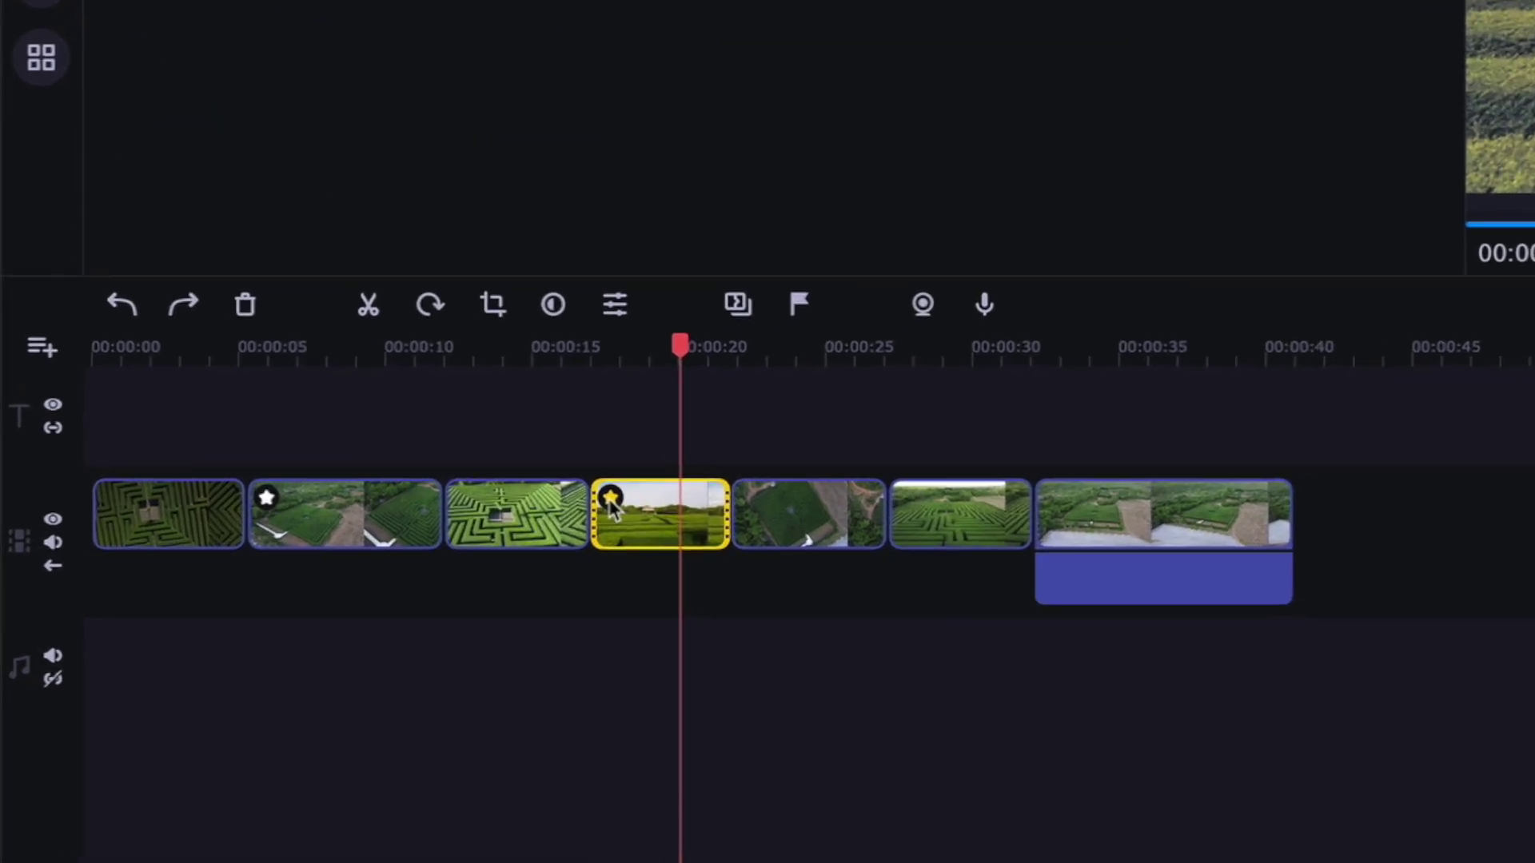
Remove the Contraste automático, Saturación automática and Vintage effects from the fourth clip
click(611, 499)
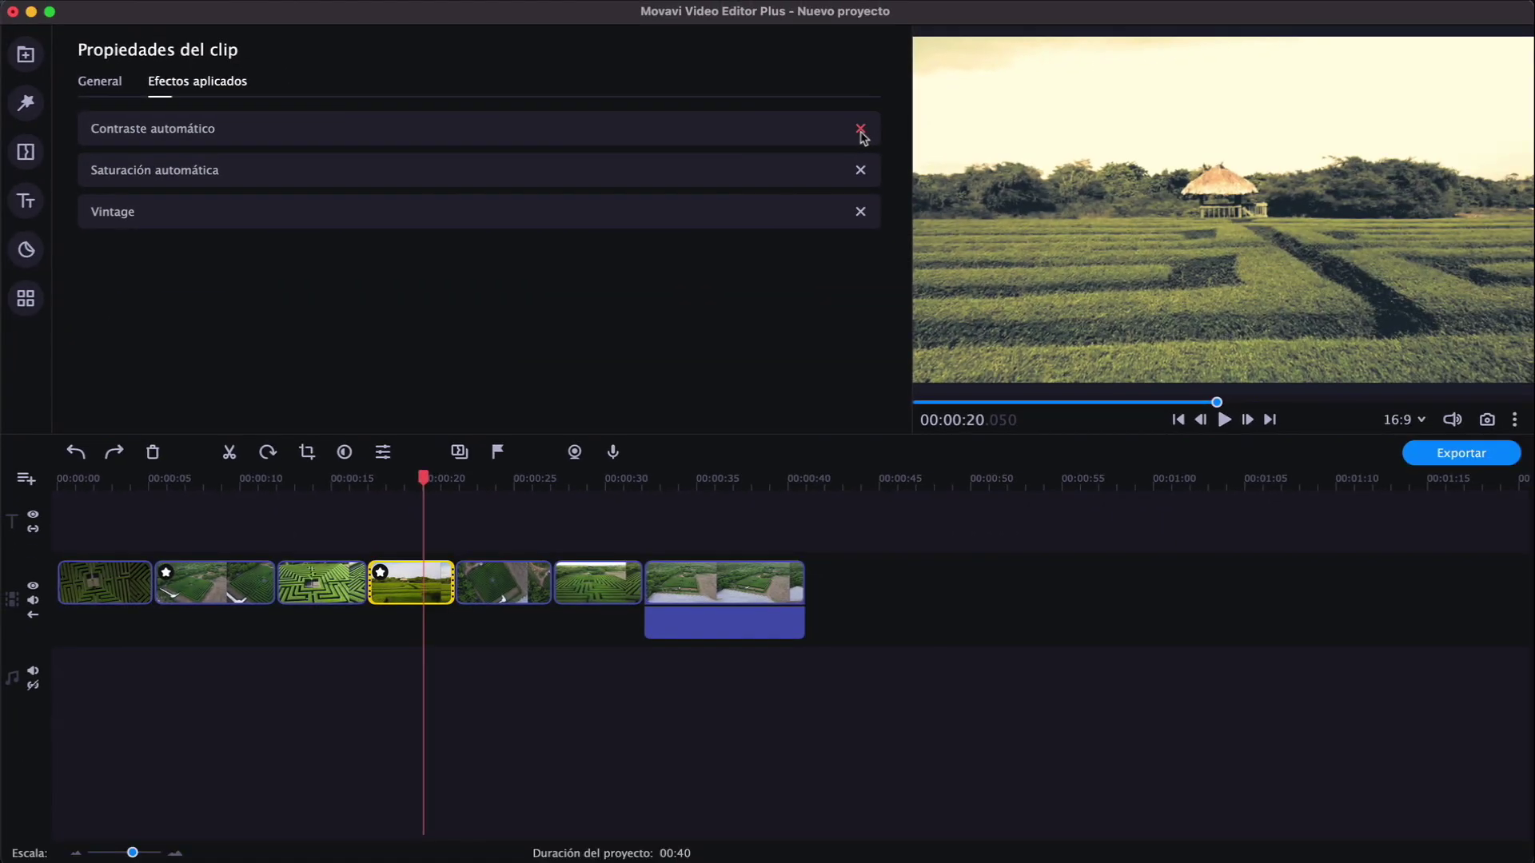
click(860, 133)
click(861, 133)
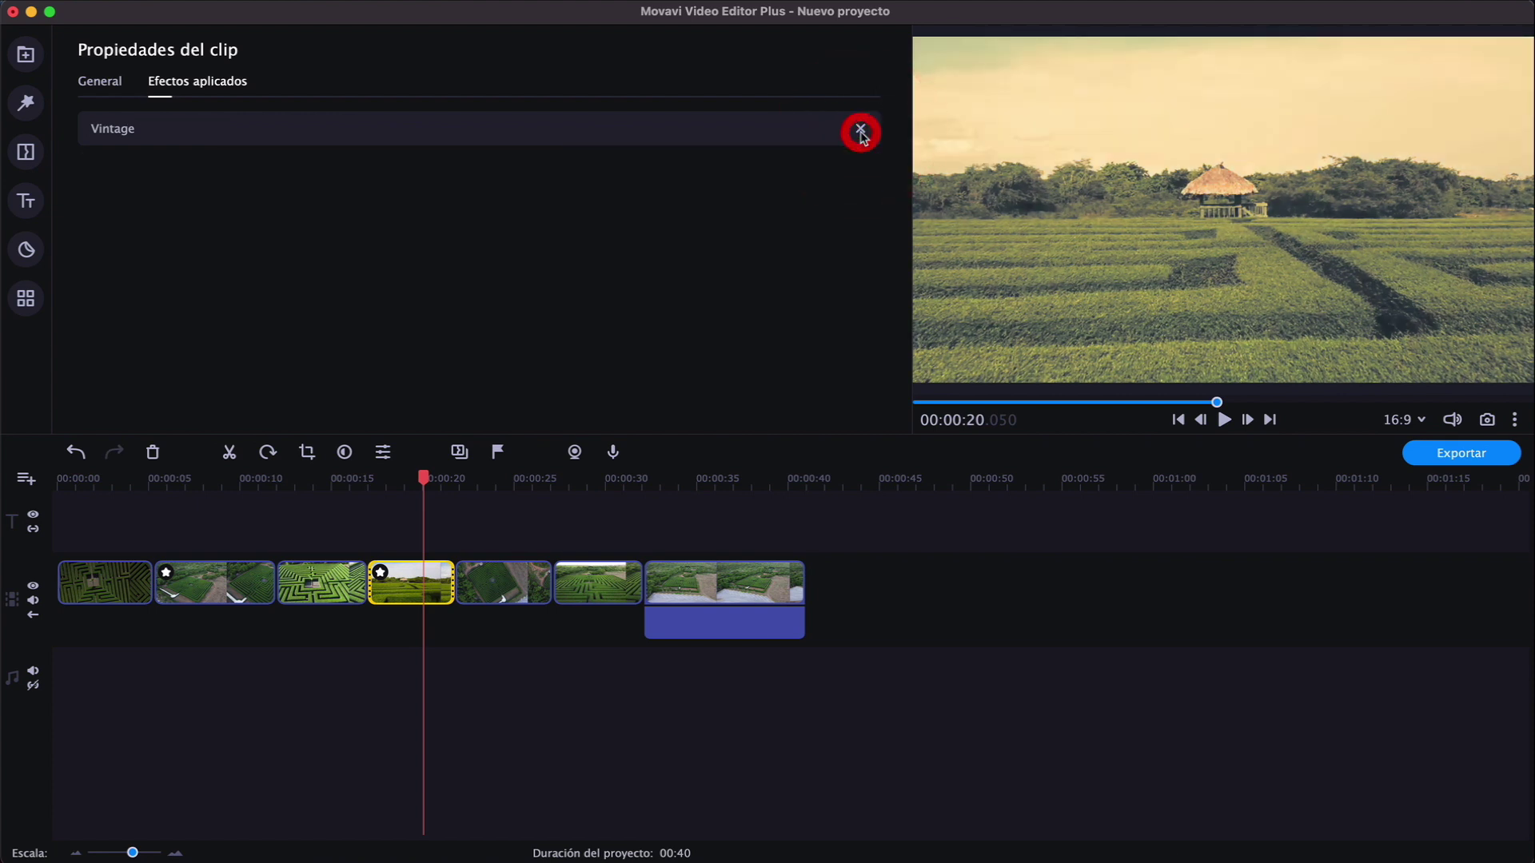
click(861, 133)
Play the project from the first clip, step through it frame by frame, and skip ahead to the third clip
drag(429, 493, 106, 480)
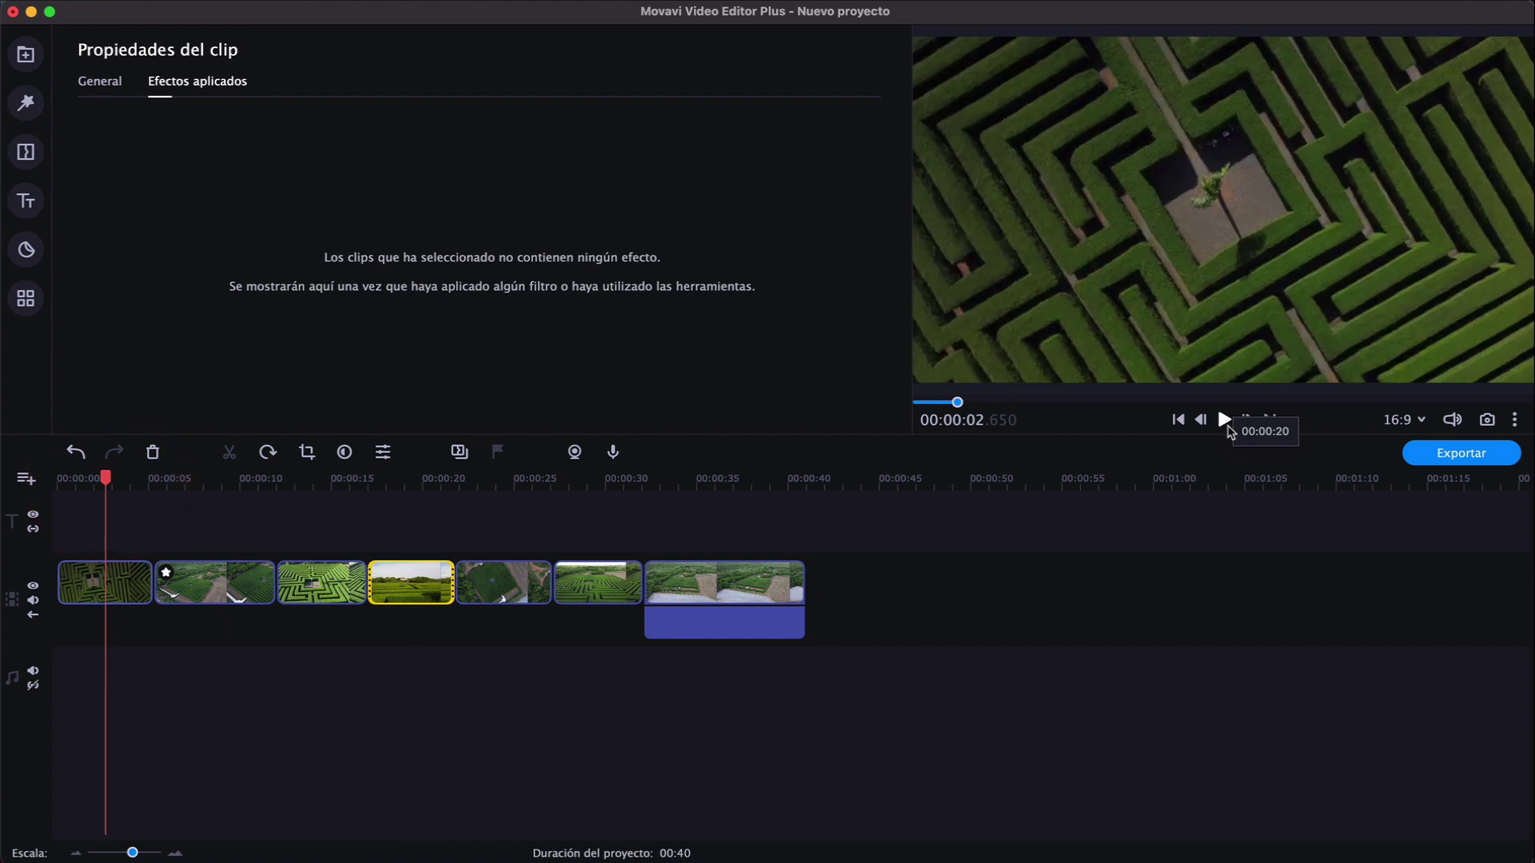
click(1224, 420)
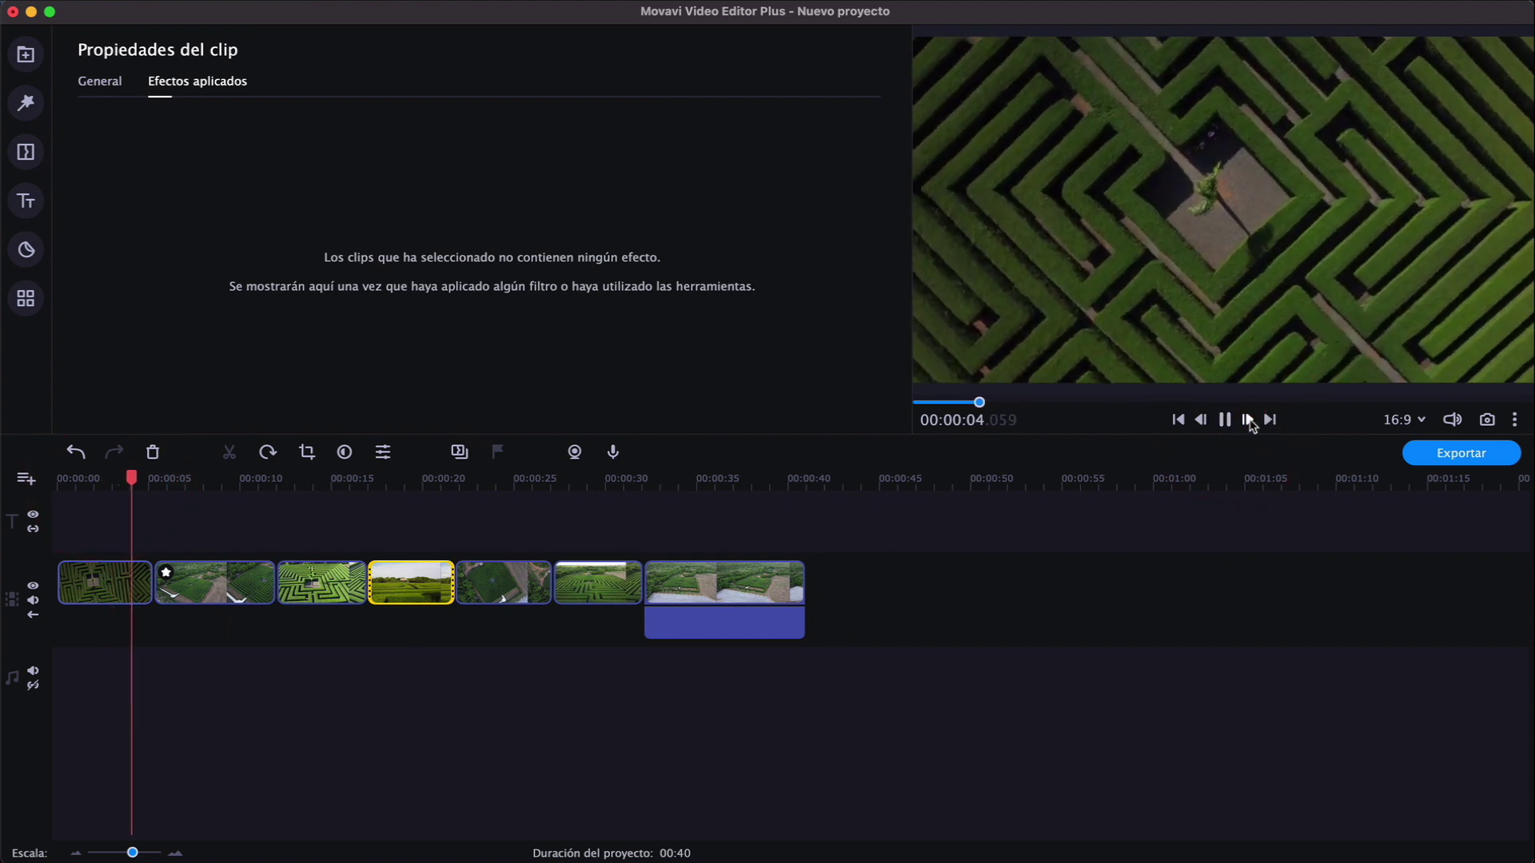
click(1248, 420)
click(1247, 419)
click(1248, 419)
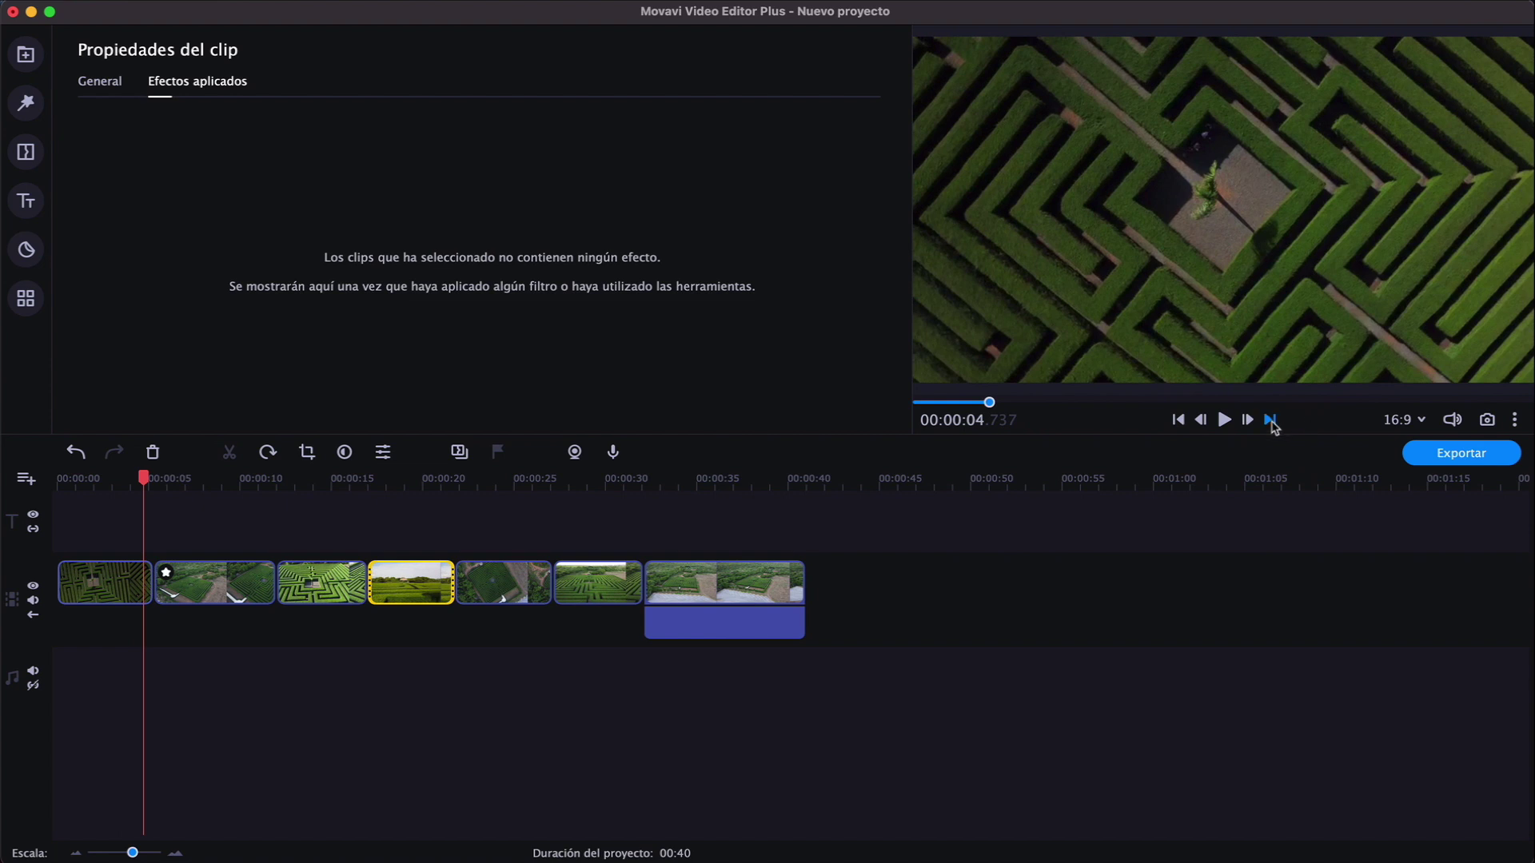
click(1270, 420)
click(1270, 419)
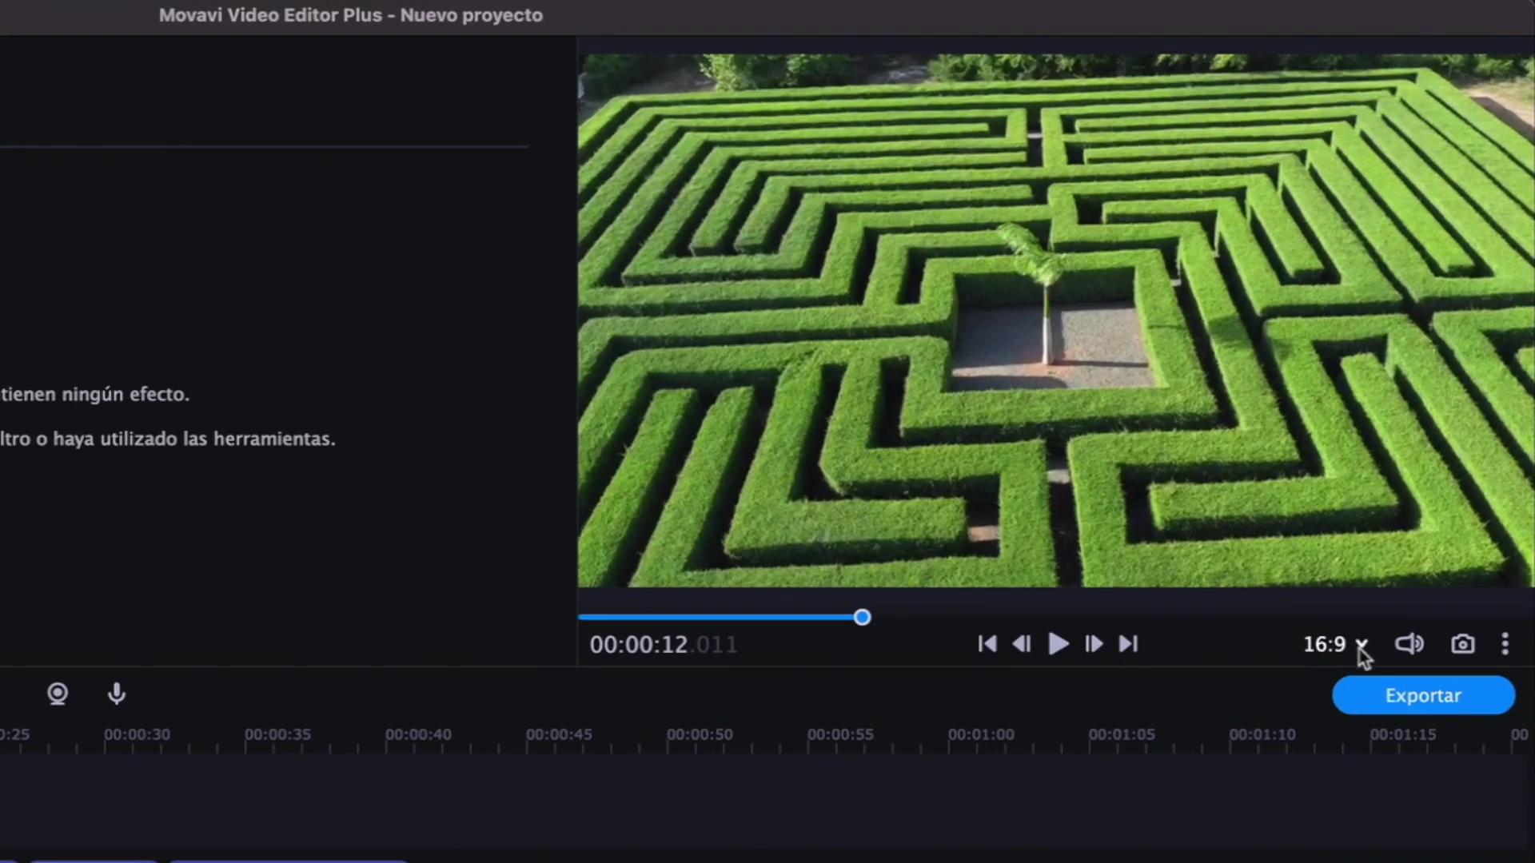
Set the project aspect ratio to 9:16 for Instagram stories and TikTok, and crop the fourth clip to fill the vertical frame
click(1362, 647)
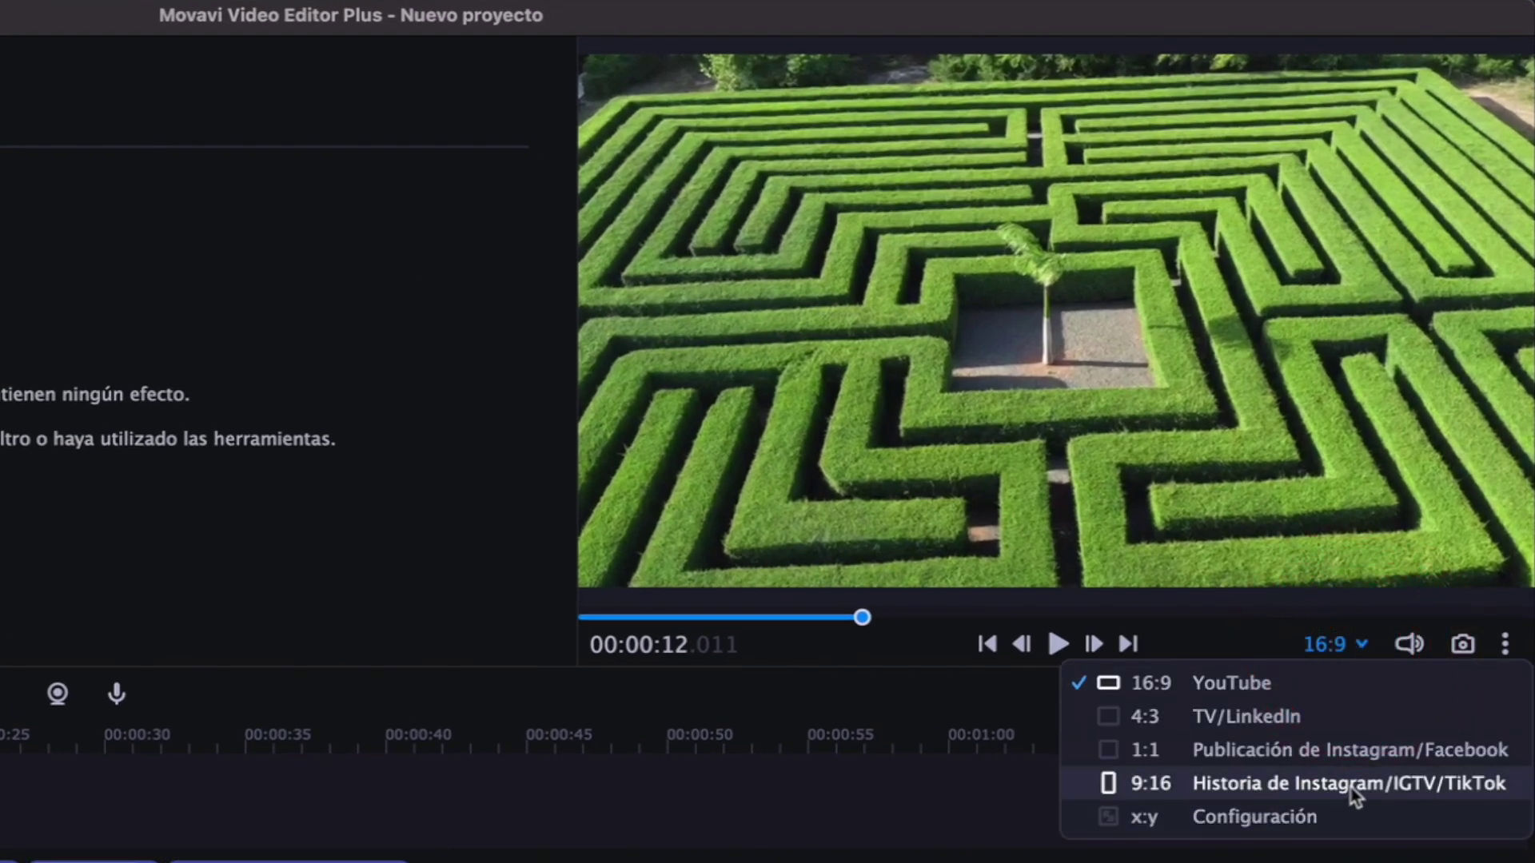
click(1421, 788)
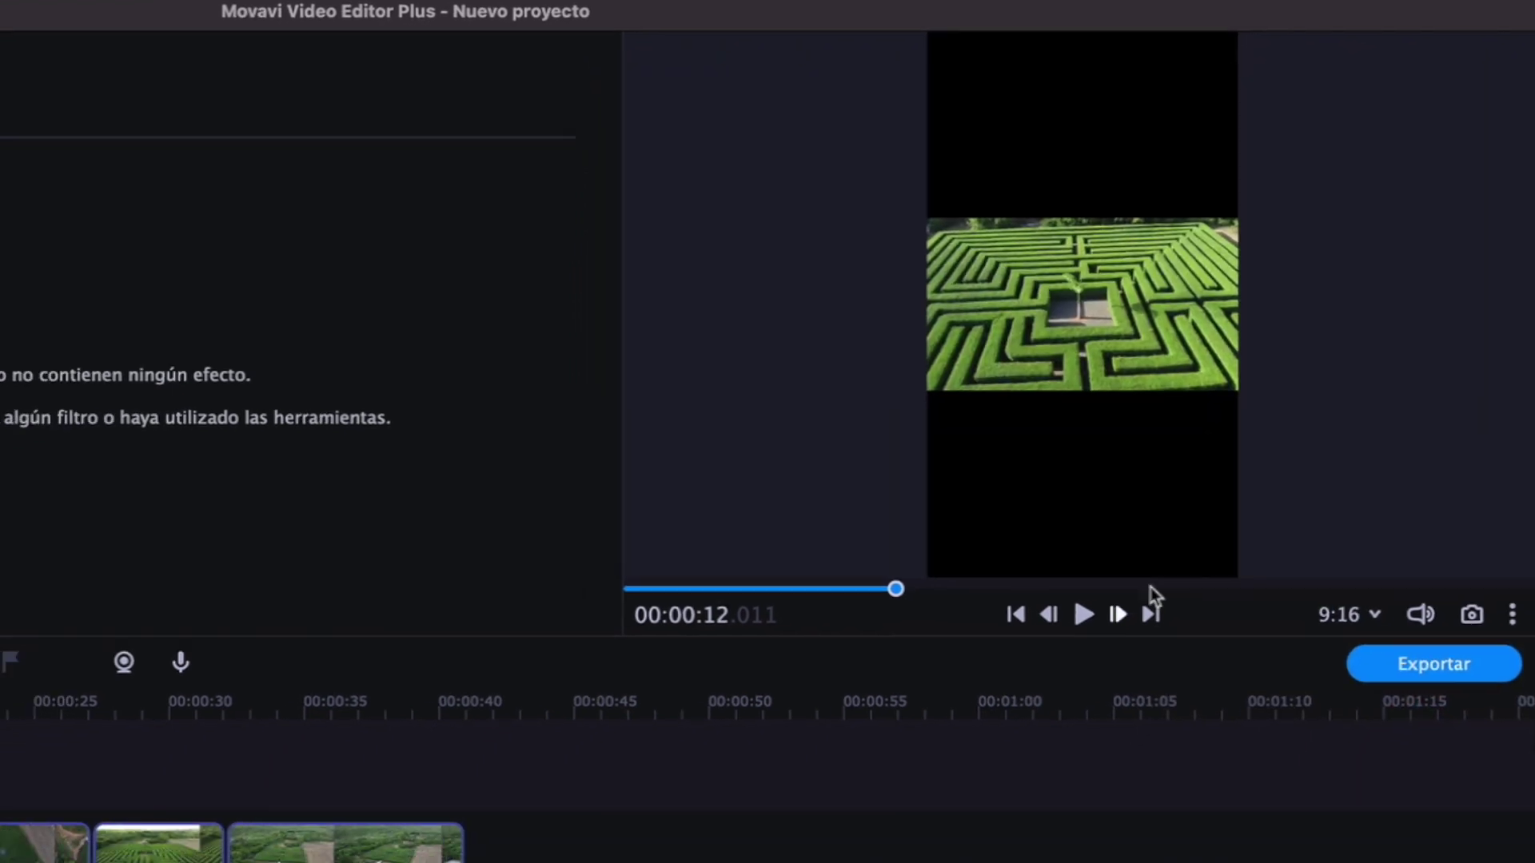
click(408, 478)
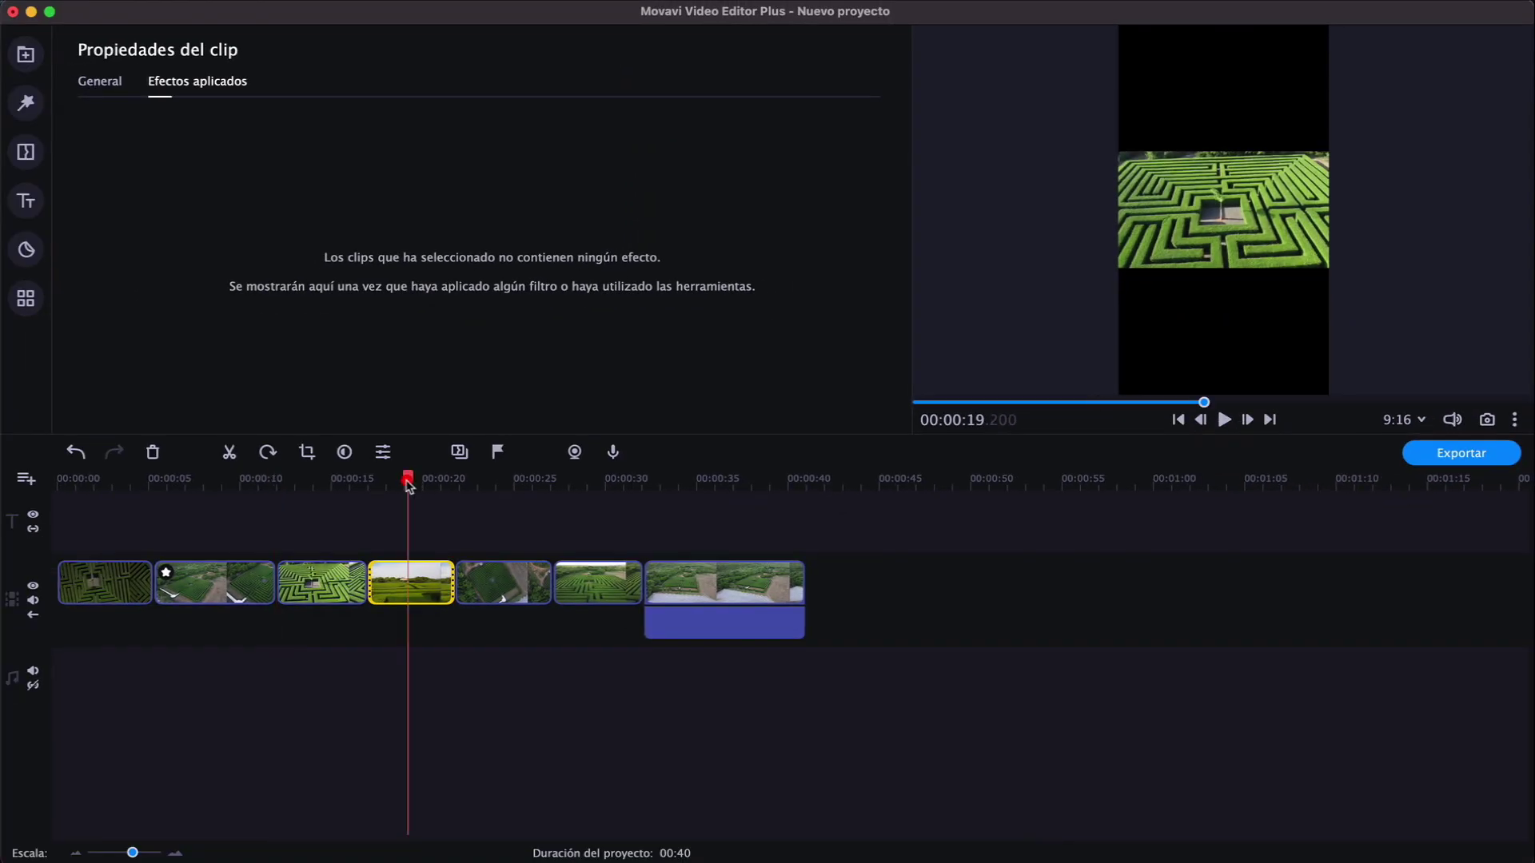
click(307, 454)
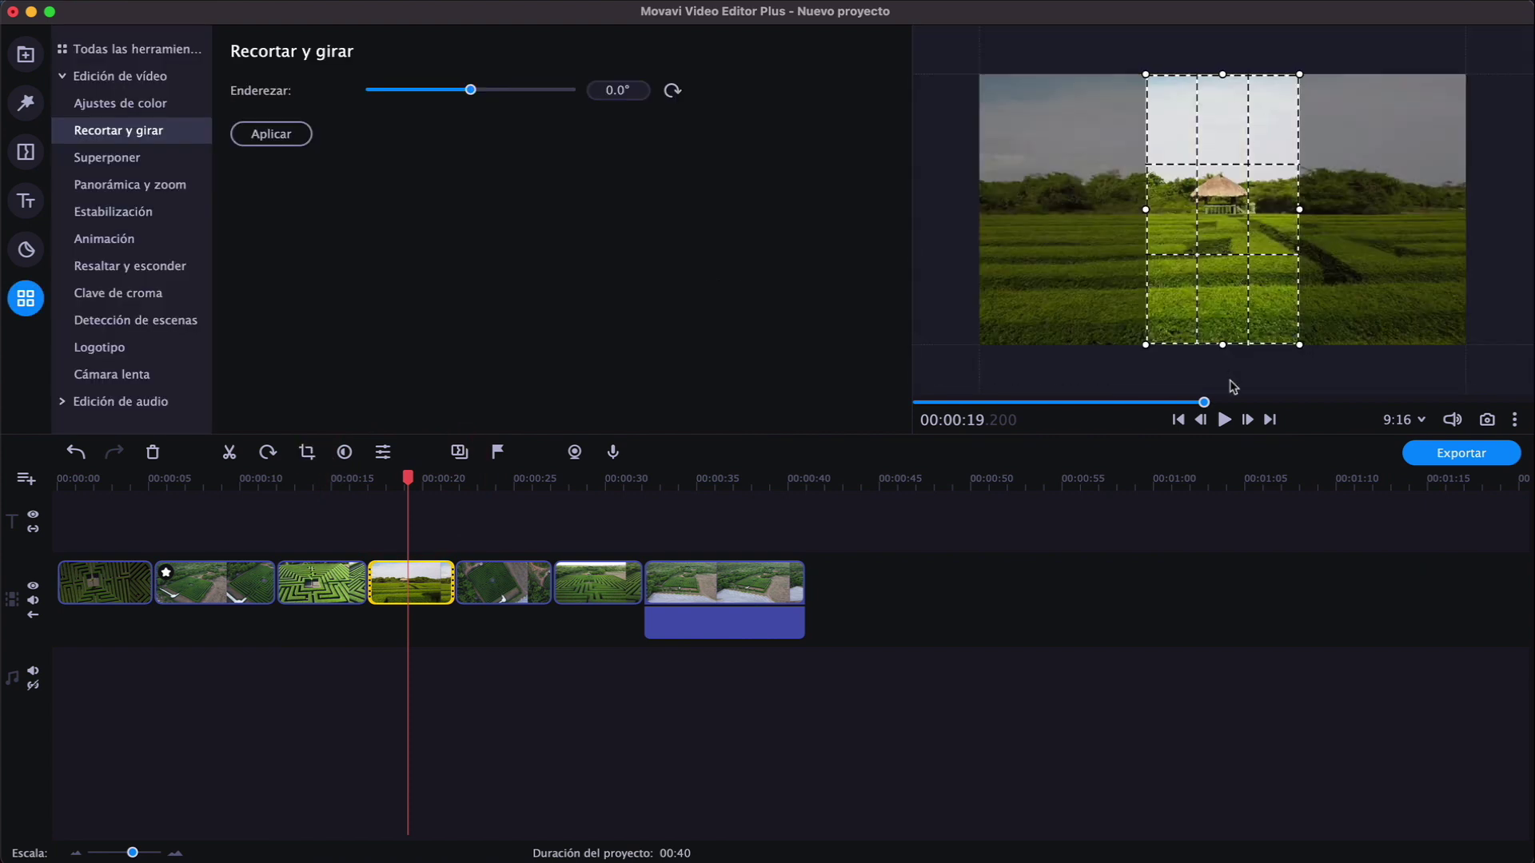
click(273, 140)
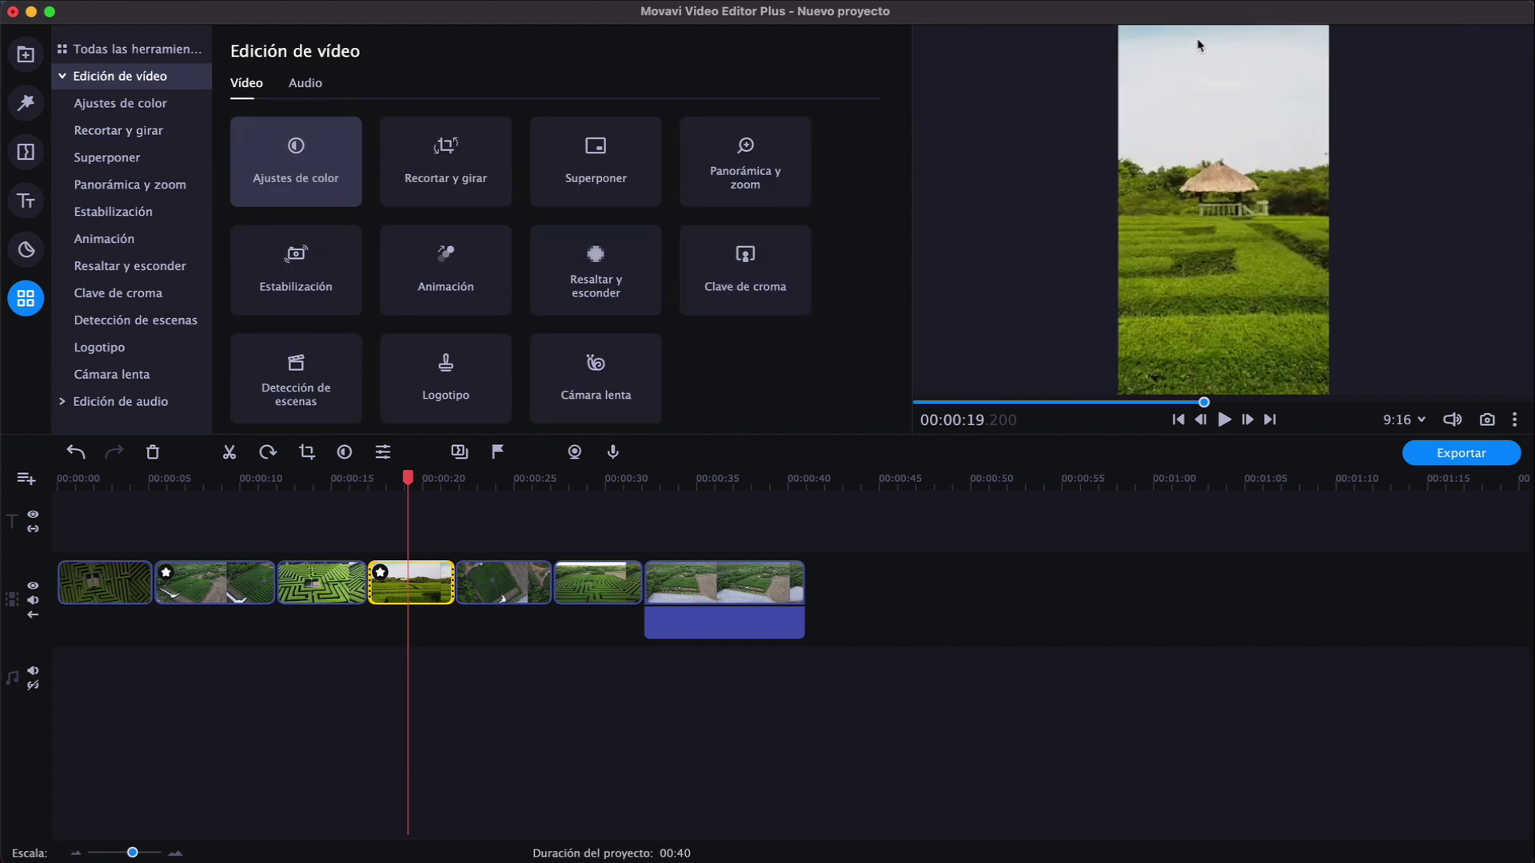
Crop the fifth and sixth clips to fill the vertical 9:16 frame
click(570, 582)
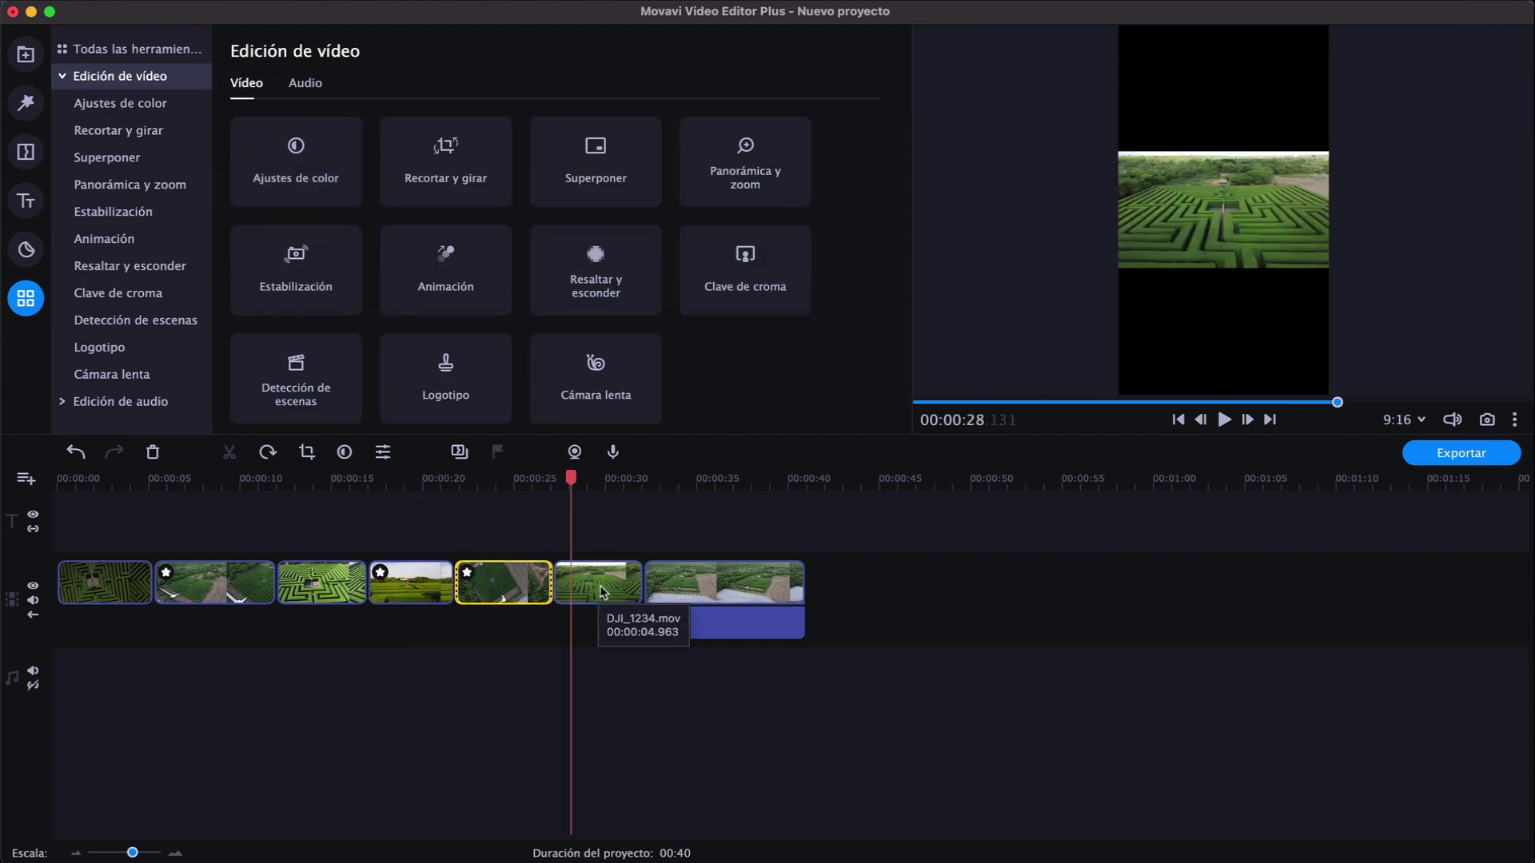
click(602, 592)
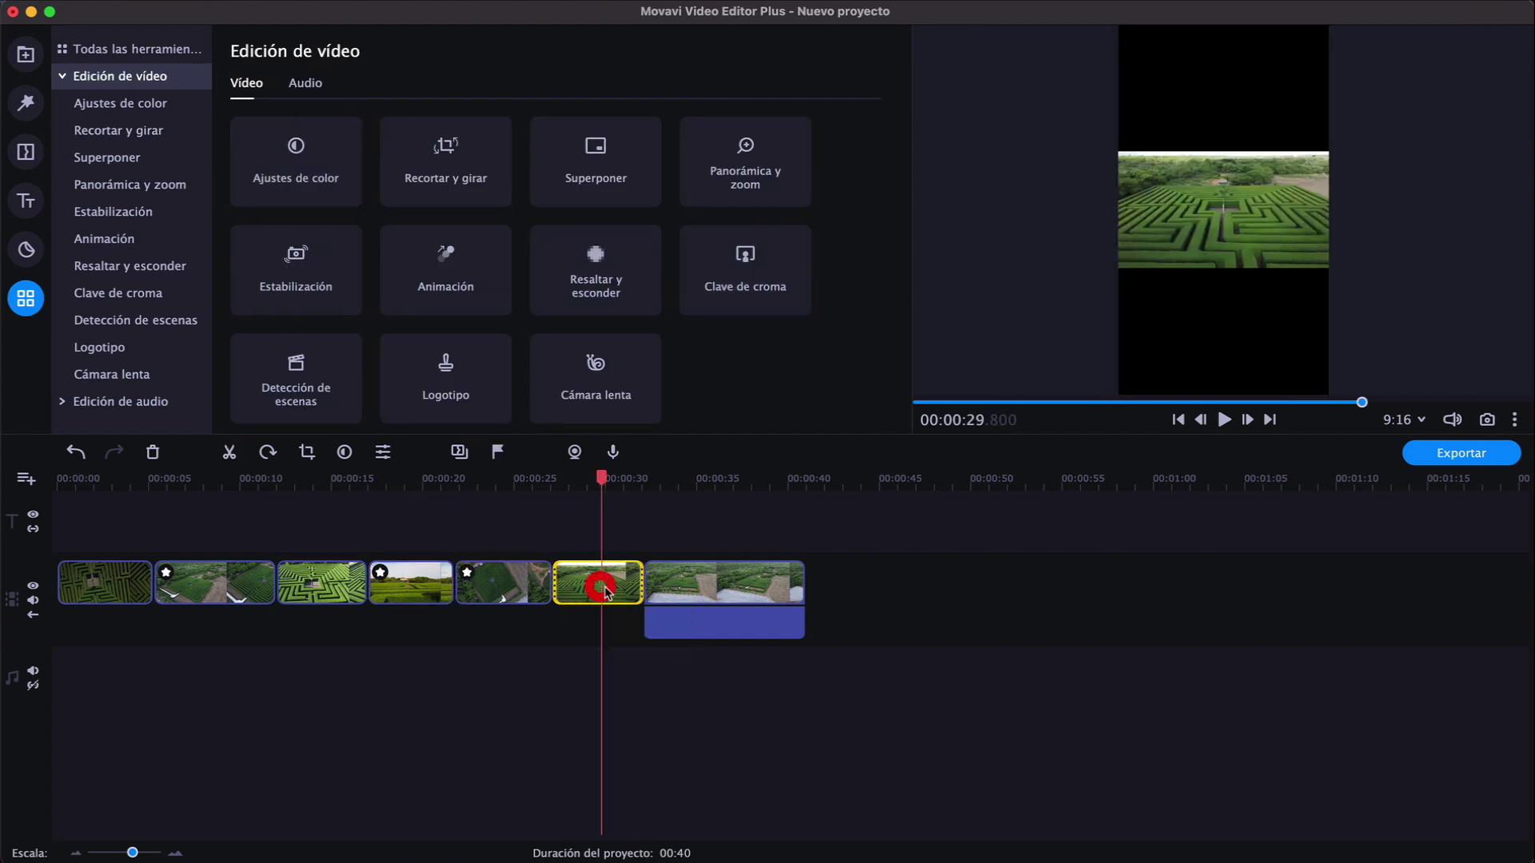
click(307, 453)
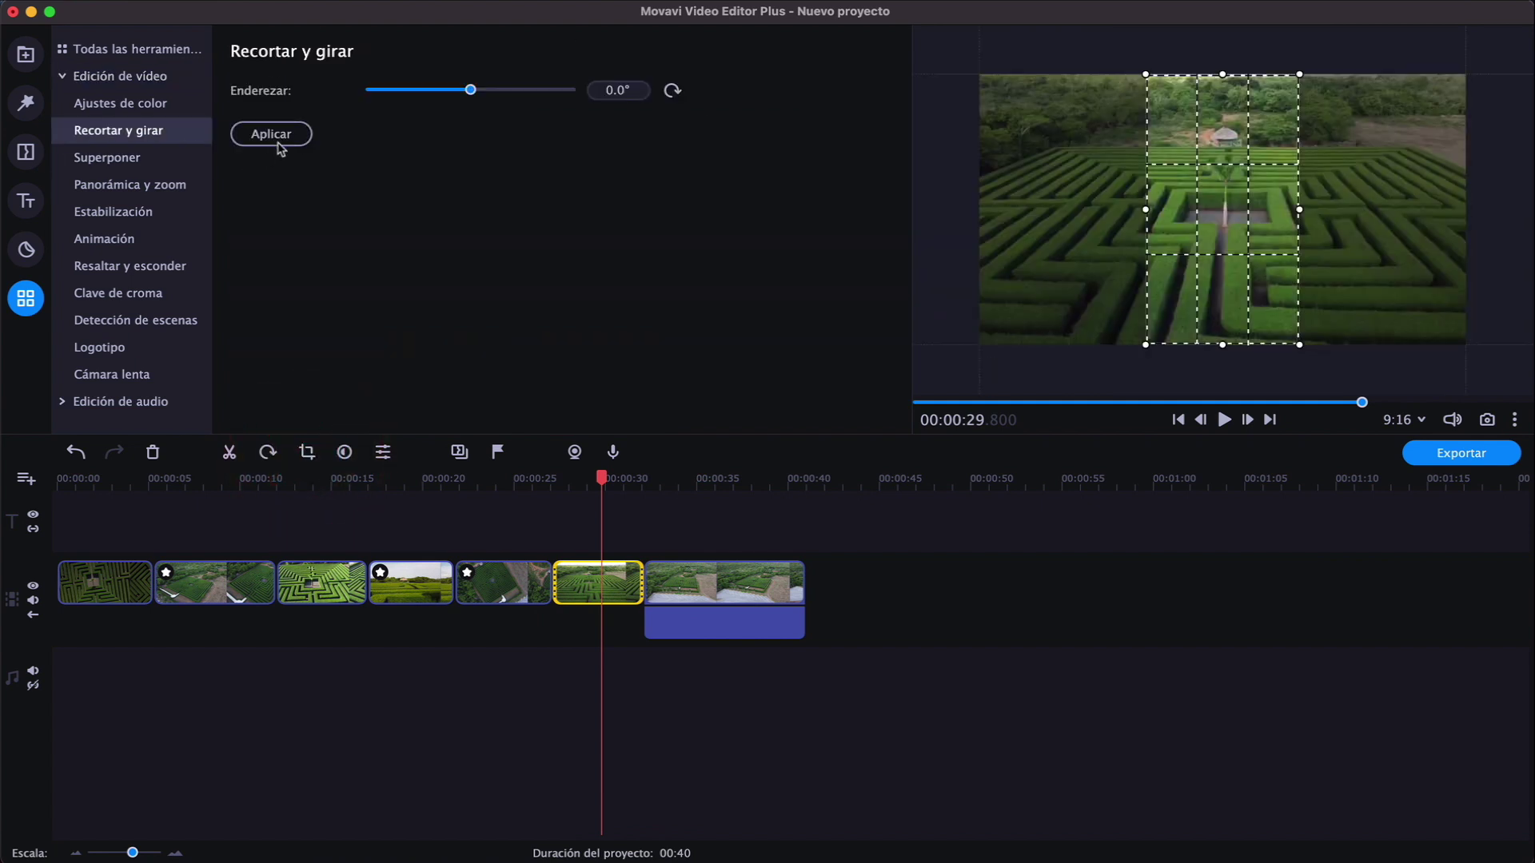
click(271, 133)
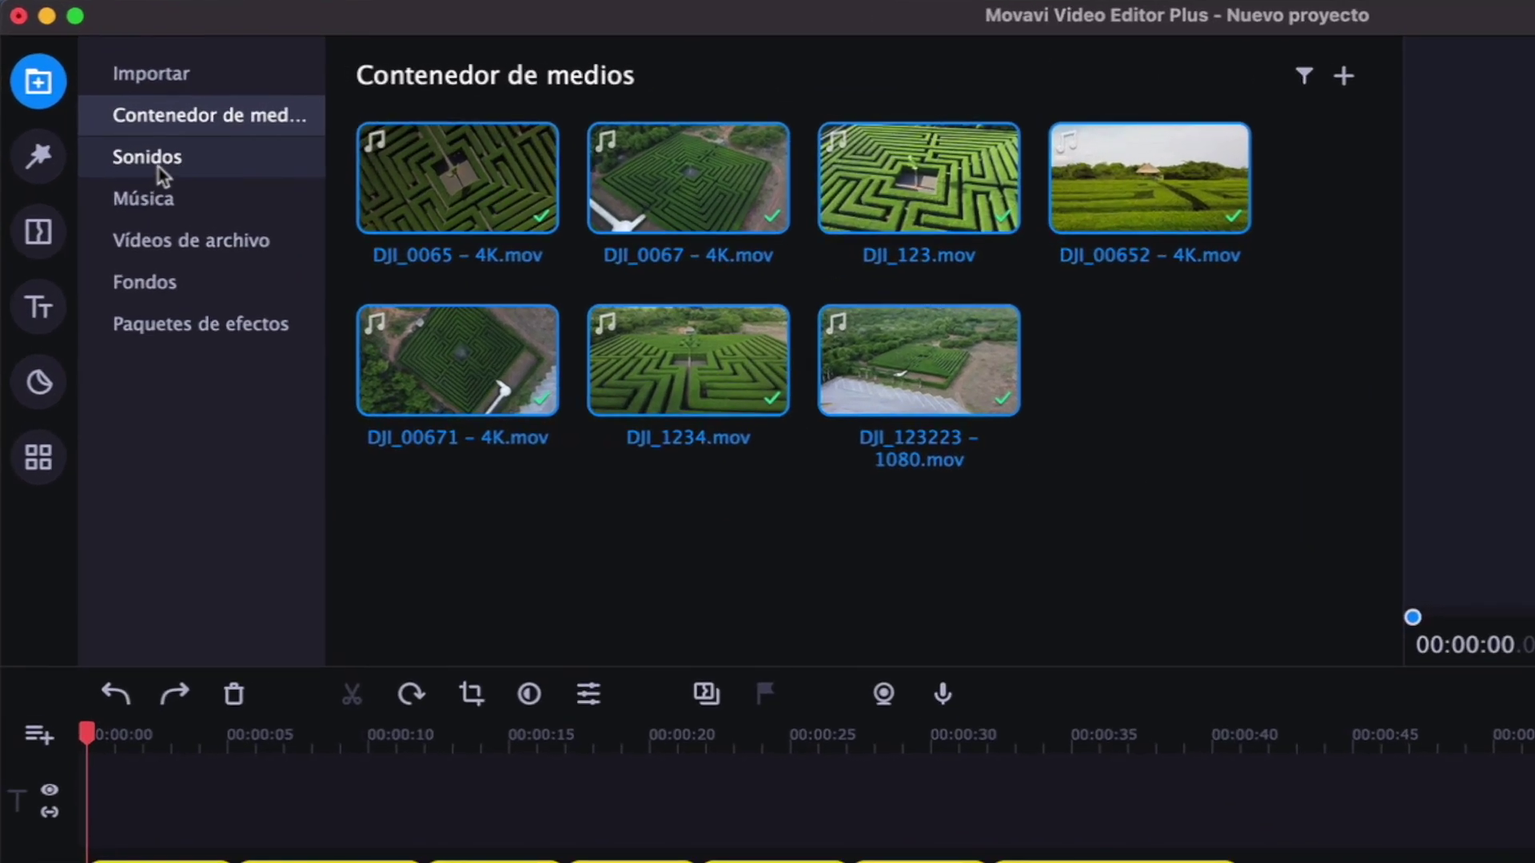
Browse the built-in sound effects and preview the Cristales rotos sound
click(103, 110)
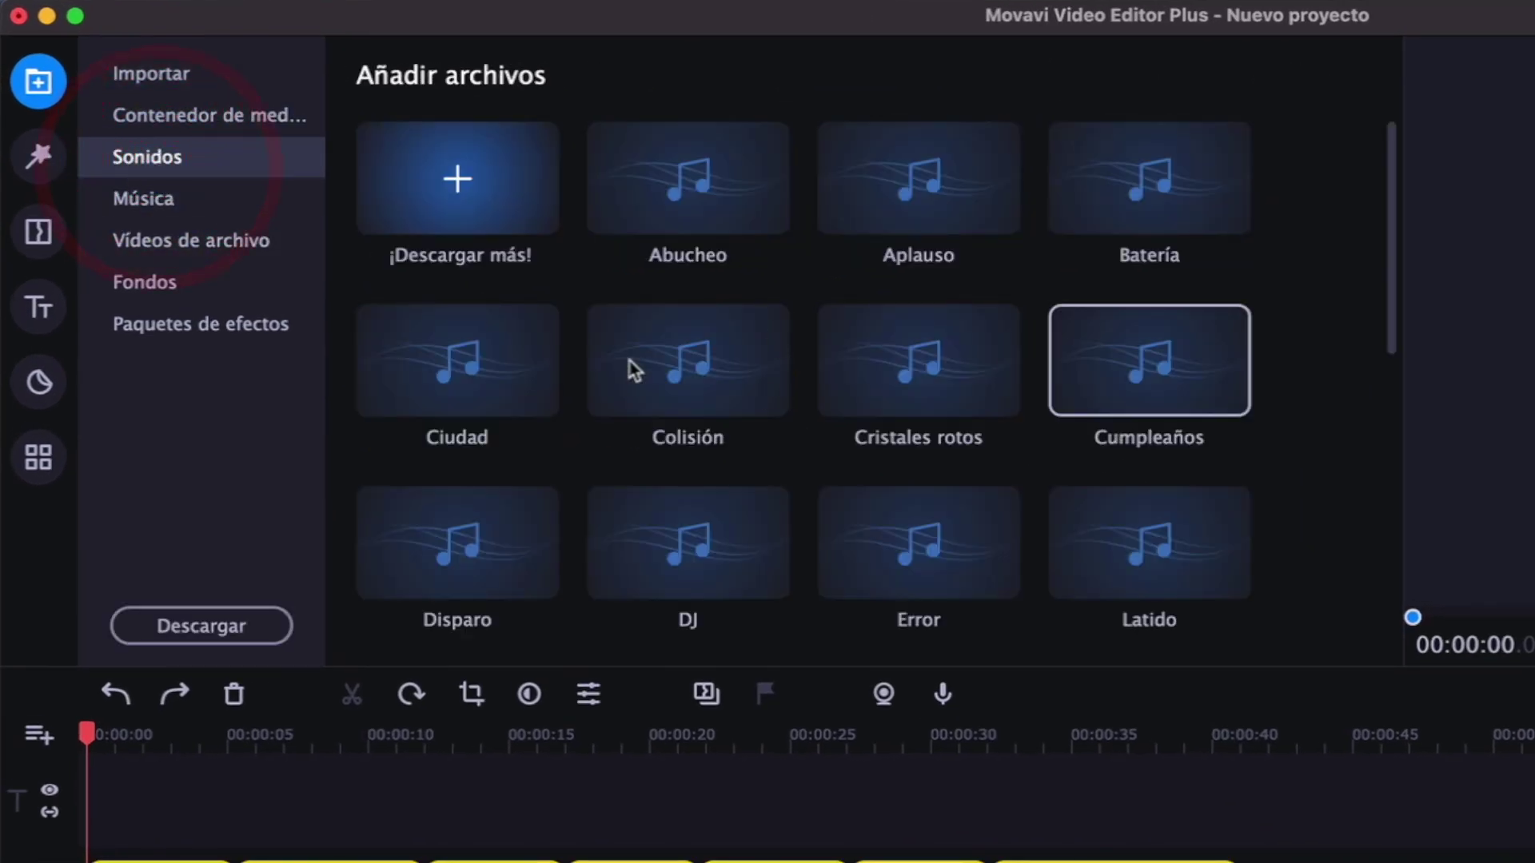
click(915, 379)
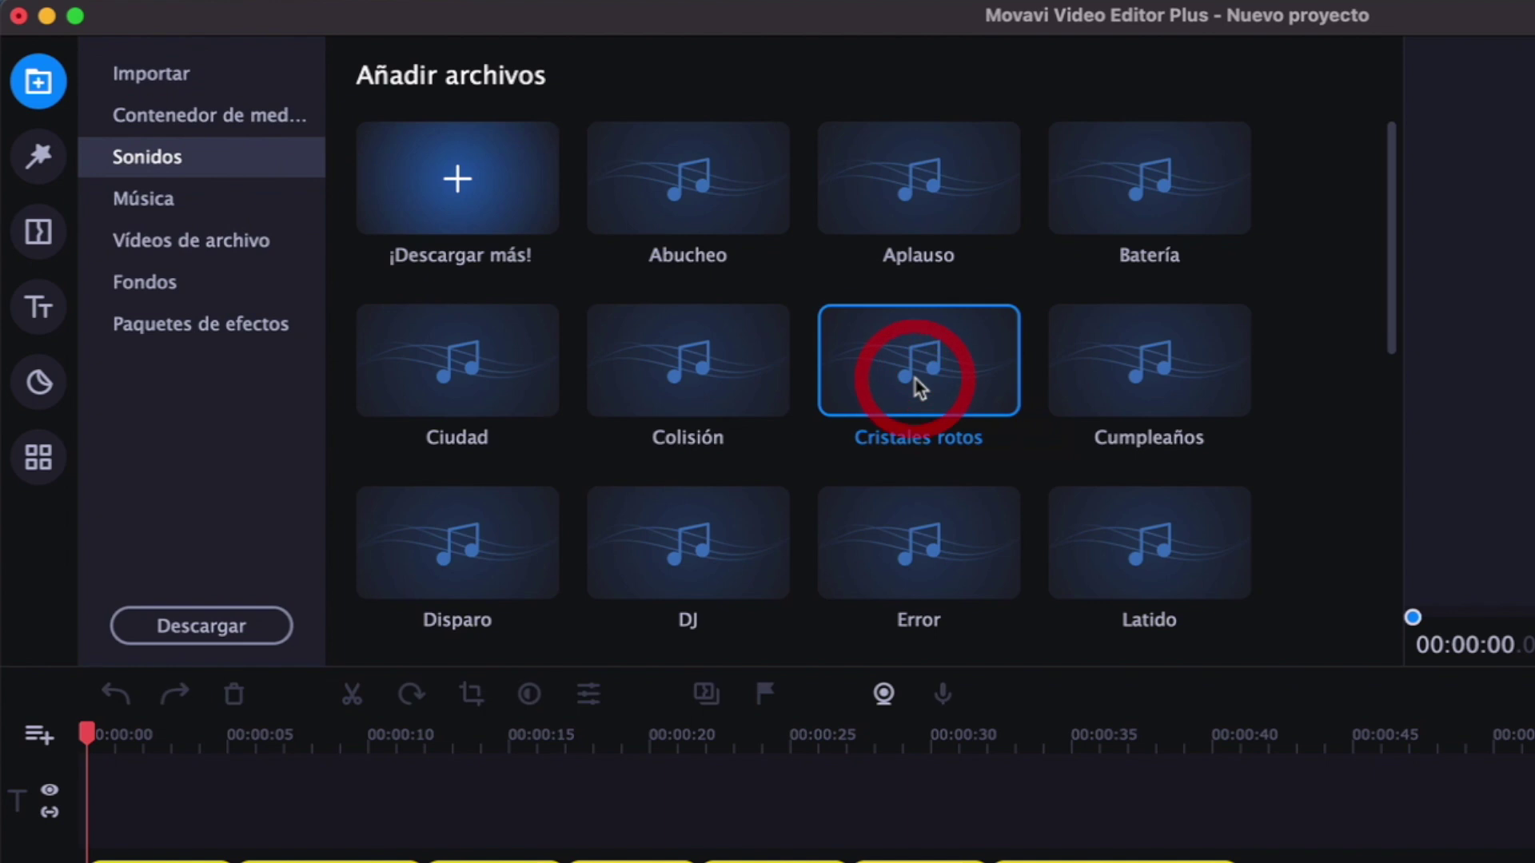
scroll(788, 469, down, 10)
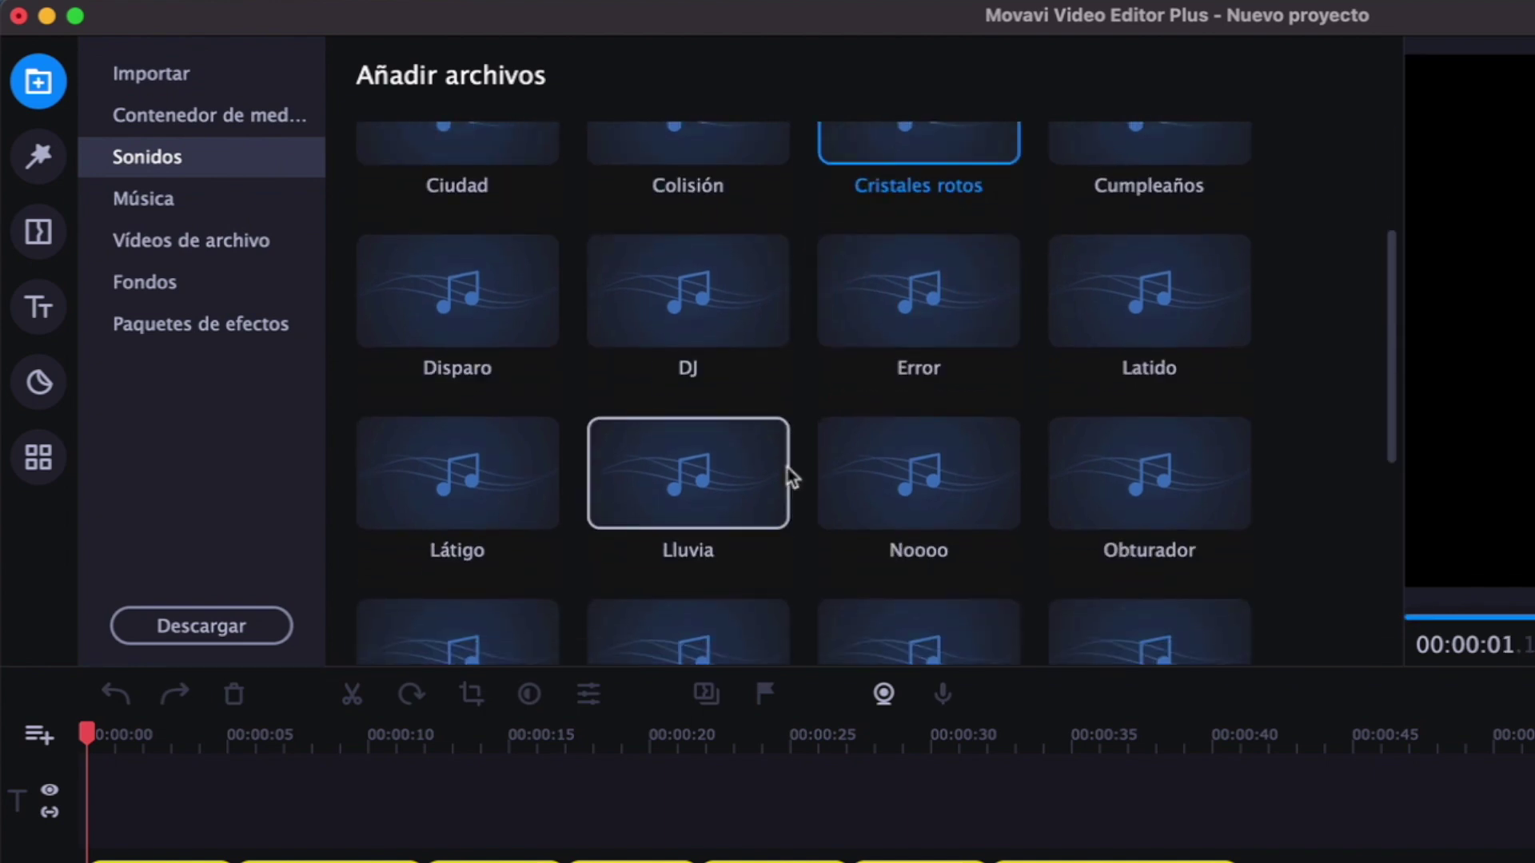
Download the Aventura gráfica track from the built-in music library
click(156, 201)
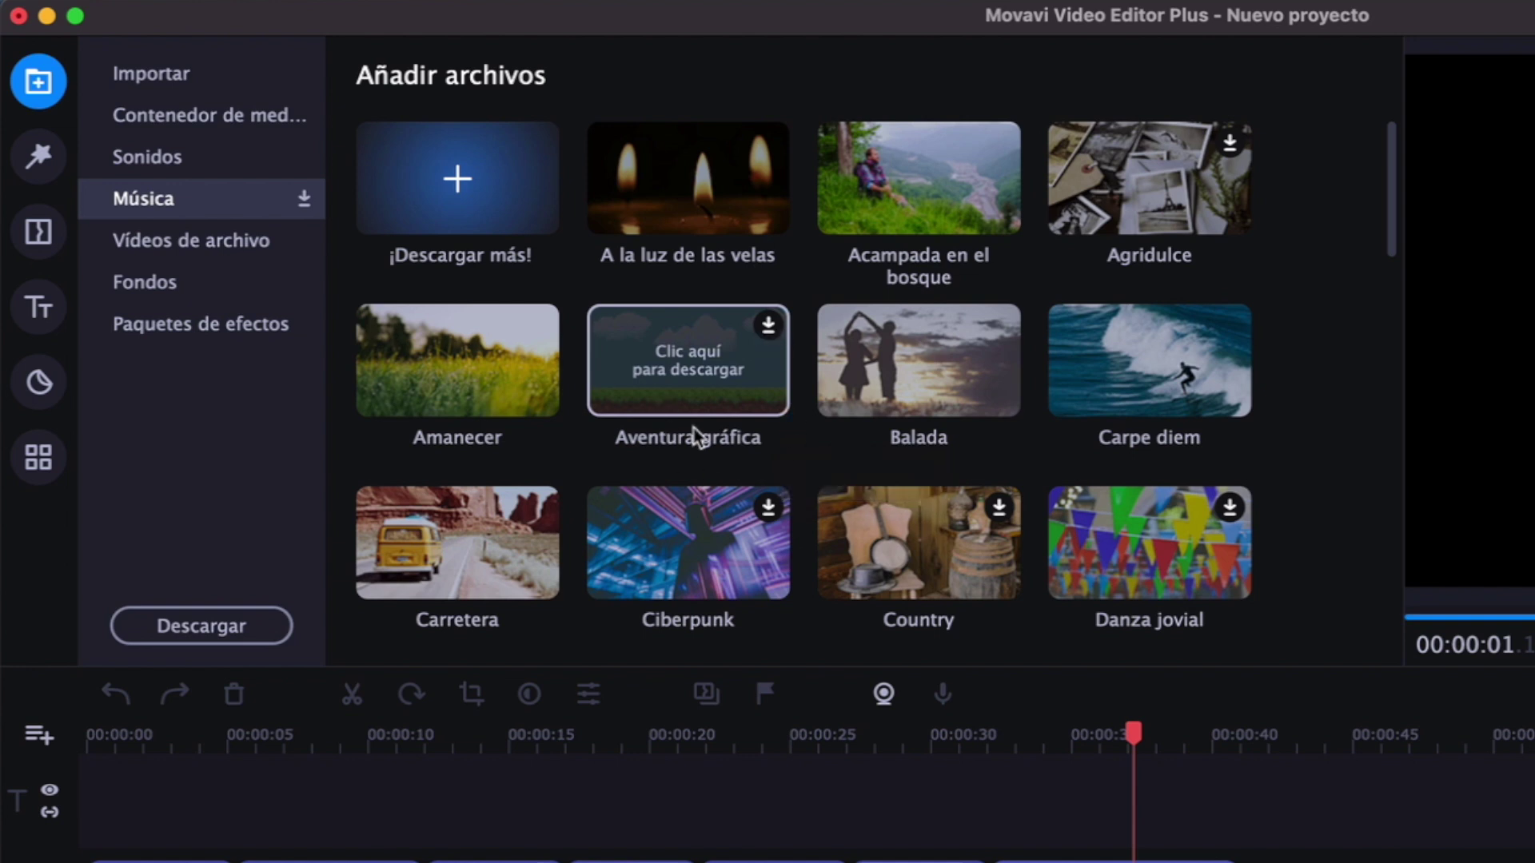
click(768, 325)
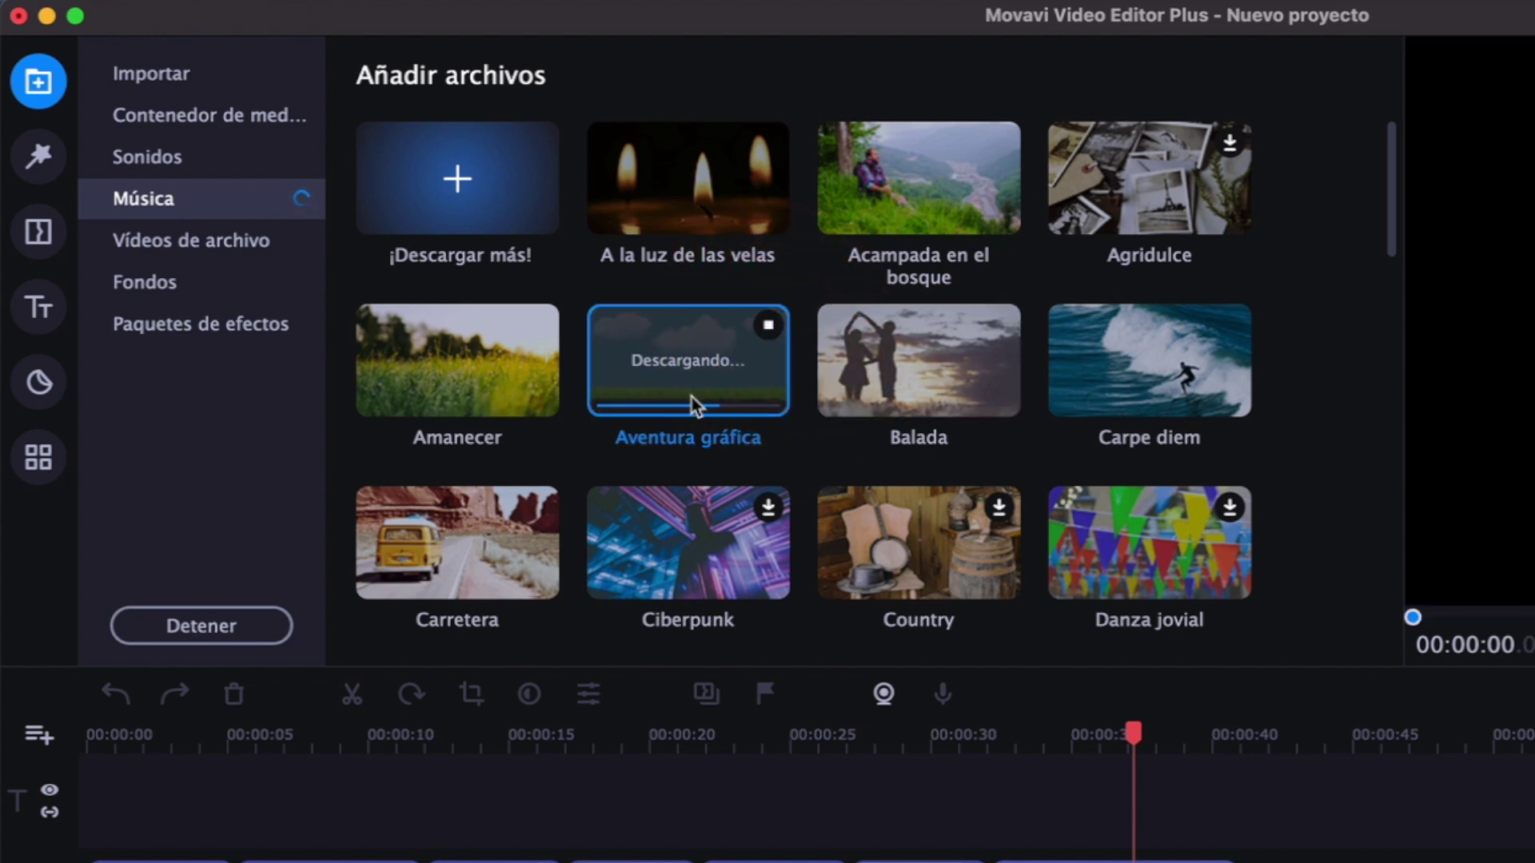
Add the Dinero stock video after the last clip on the video track and preview it
click(212, 249)
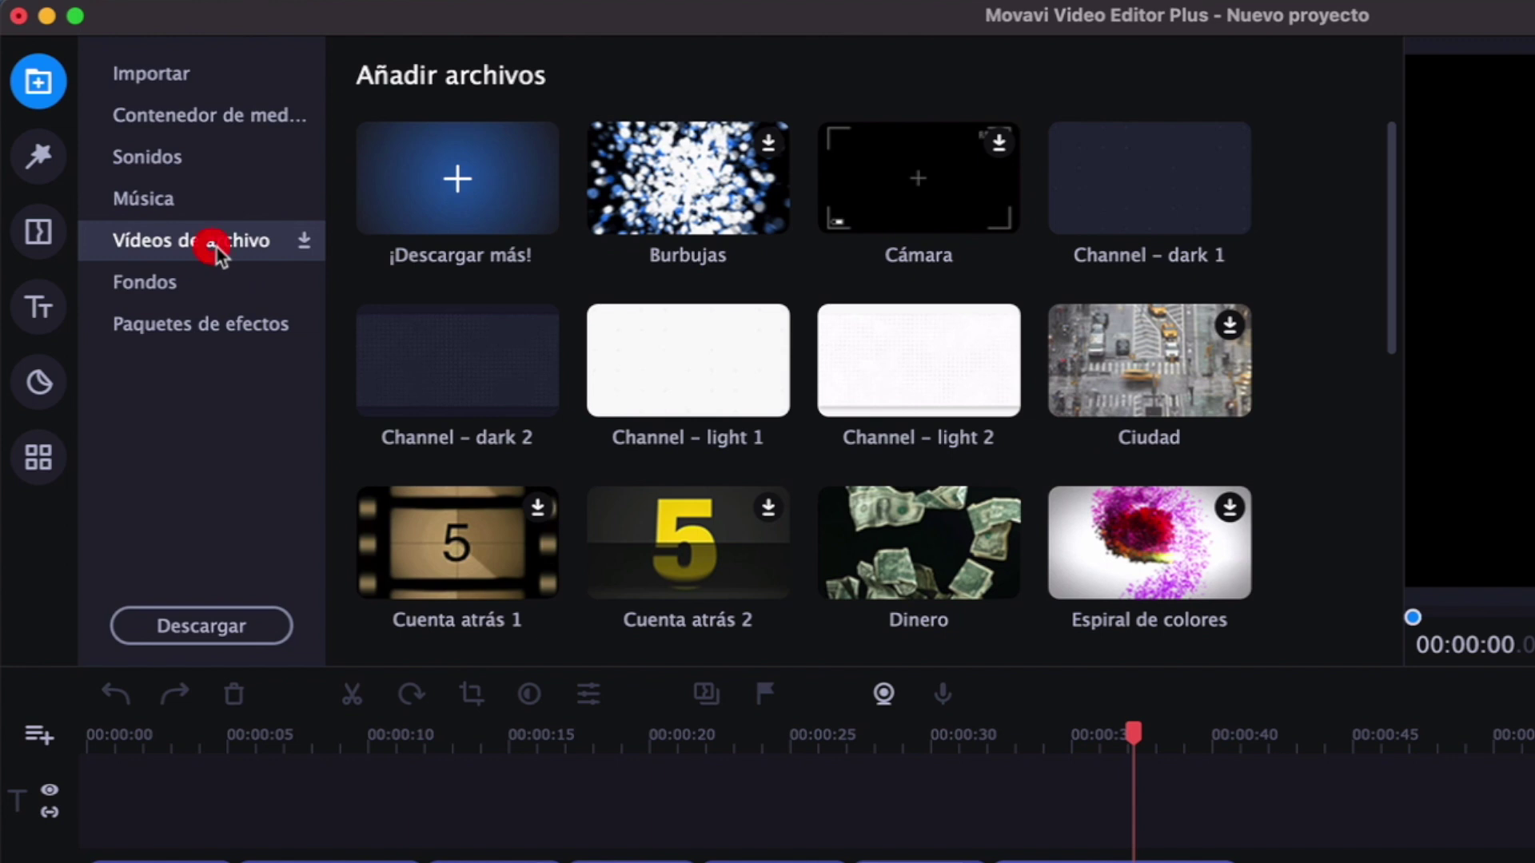
drag(940, 582, 1285, 862)
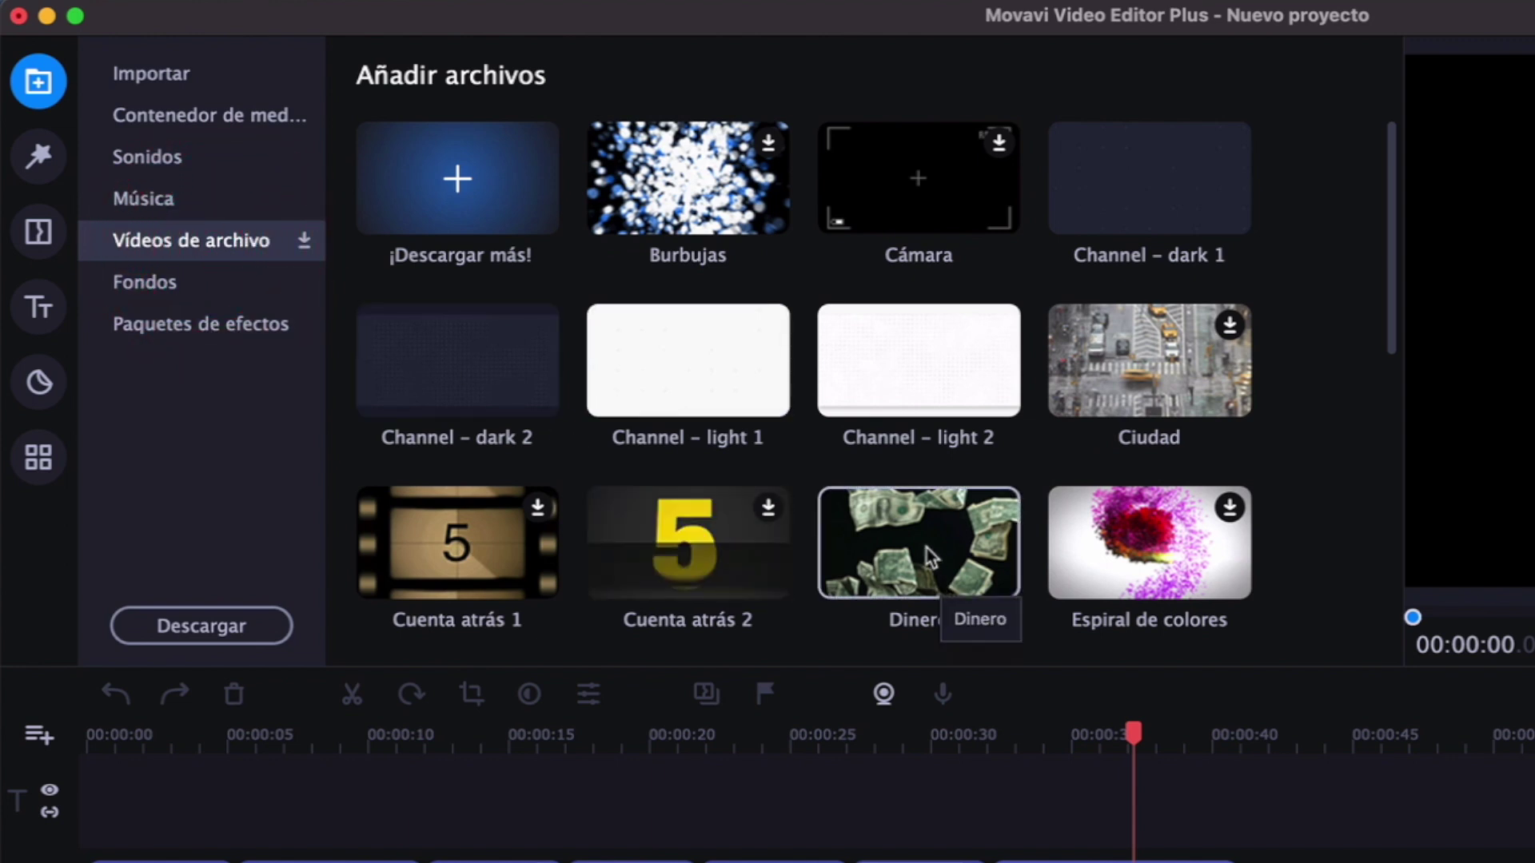
drag(835, 590, 832, 583)
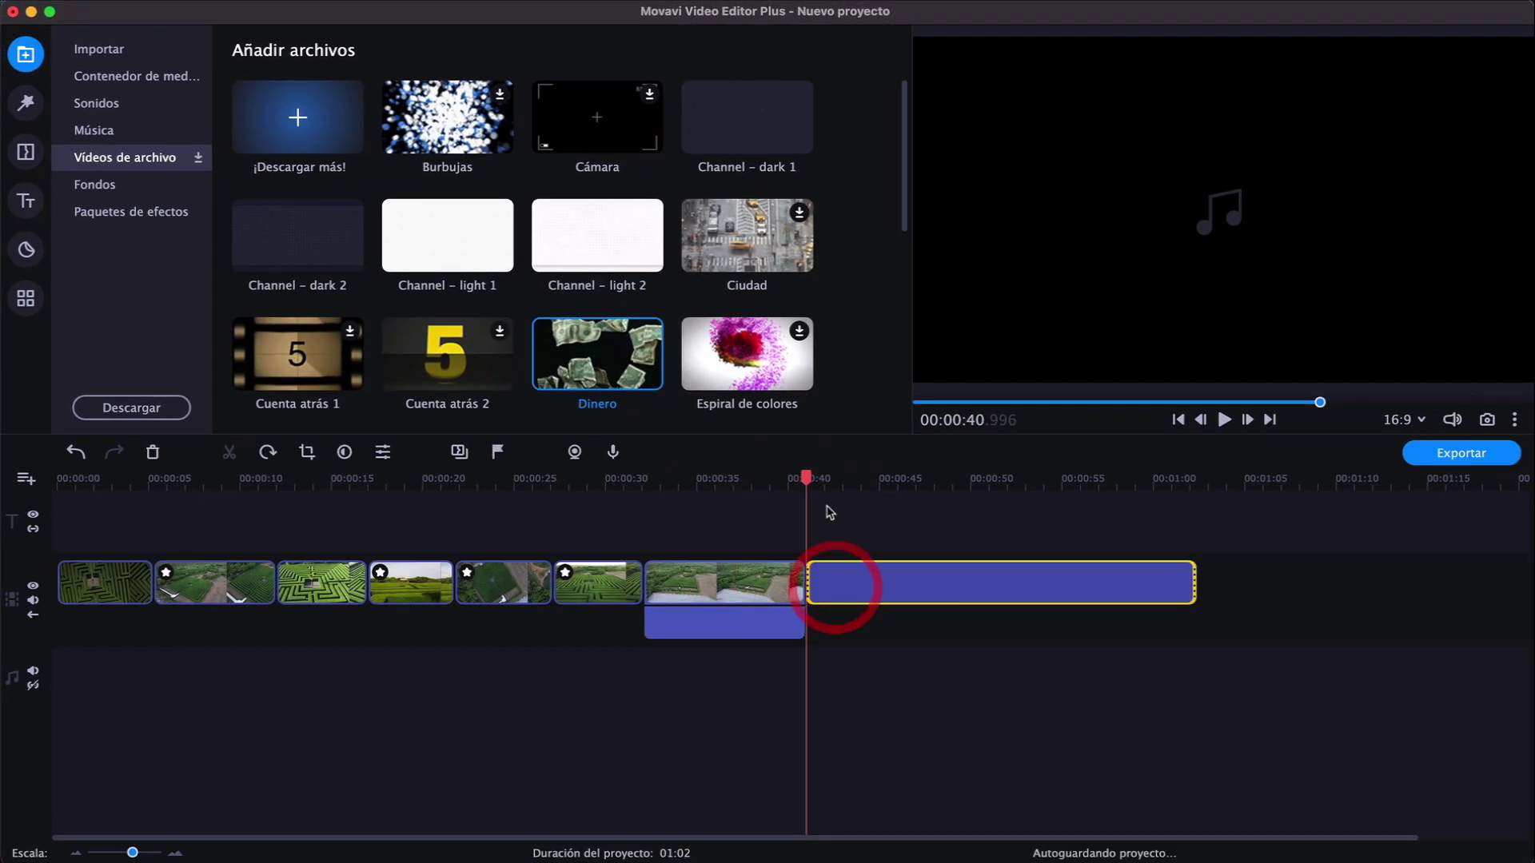
click(977, 485)
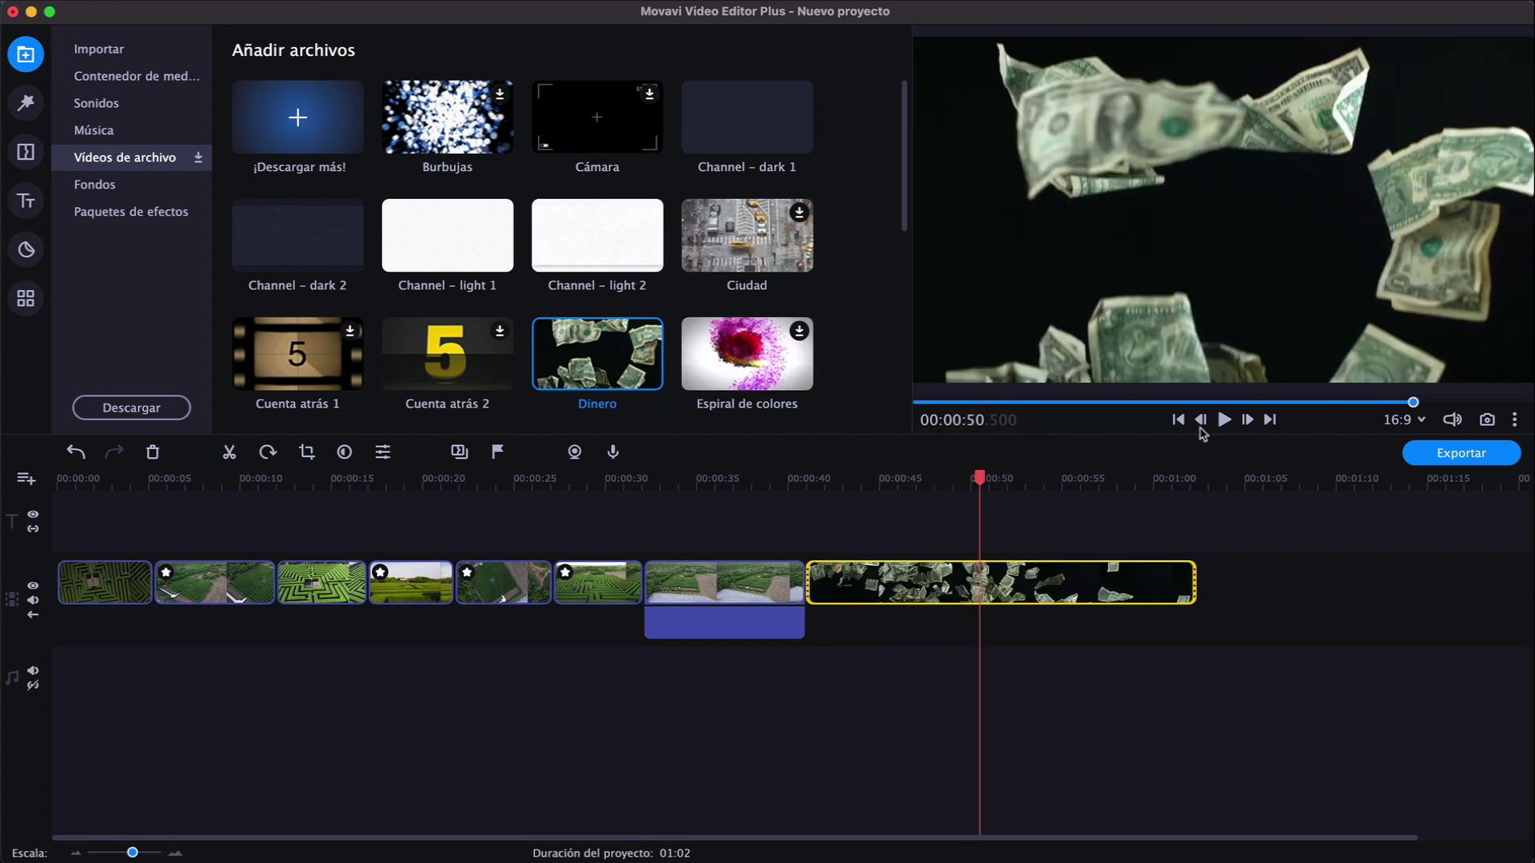
click(1223, 420)
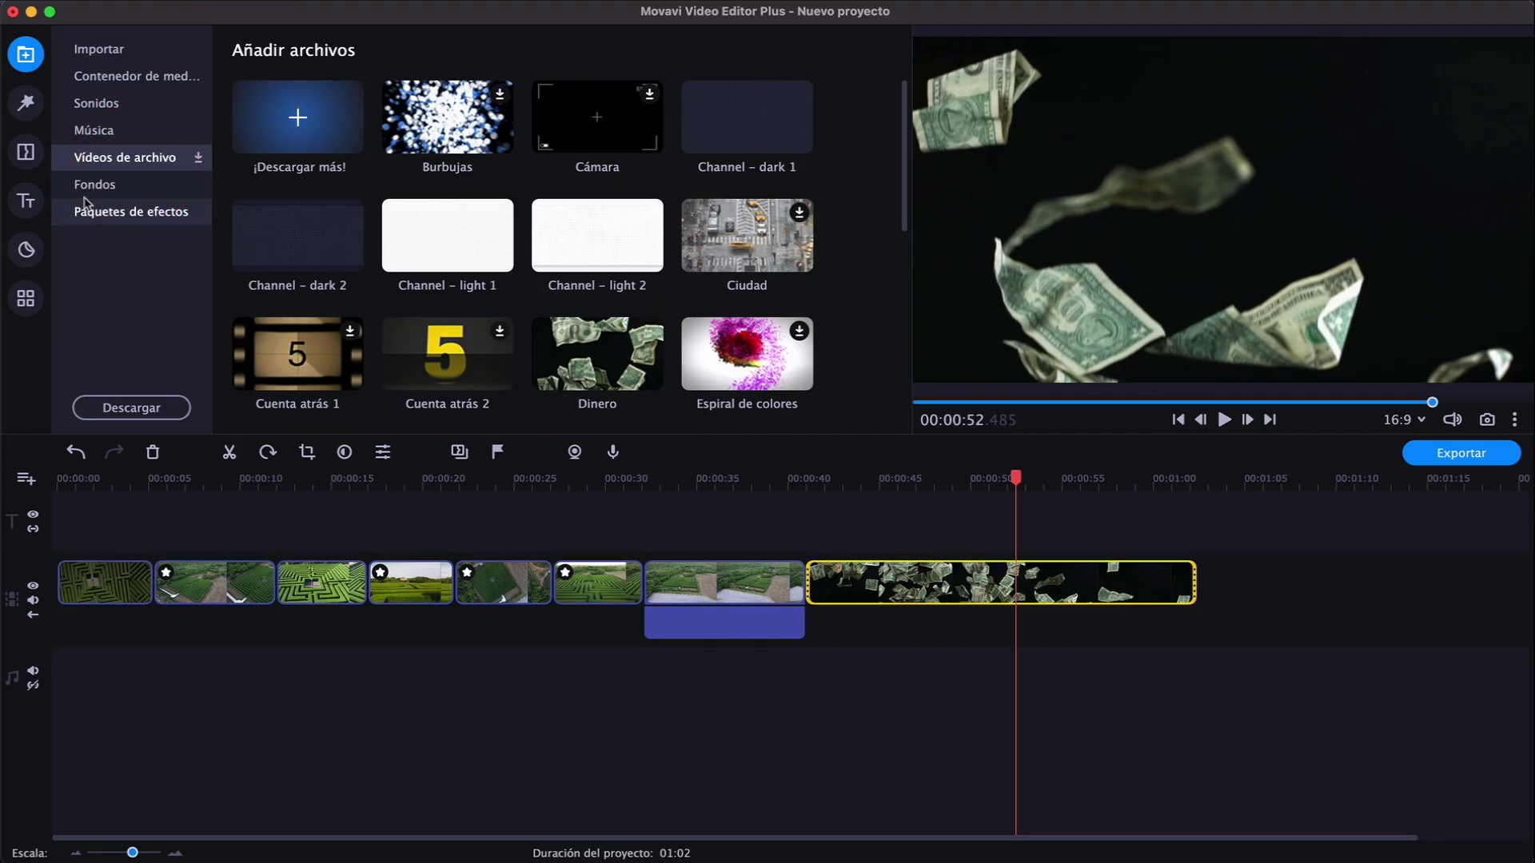
Browse the built-in backgrounds library
click(102, 192)
scroll(572, 304, down, 3)
scroll(572, 305, down, 2)
scroll(520, 280, up, 5)
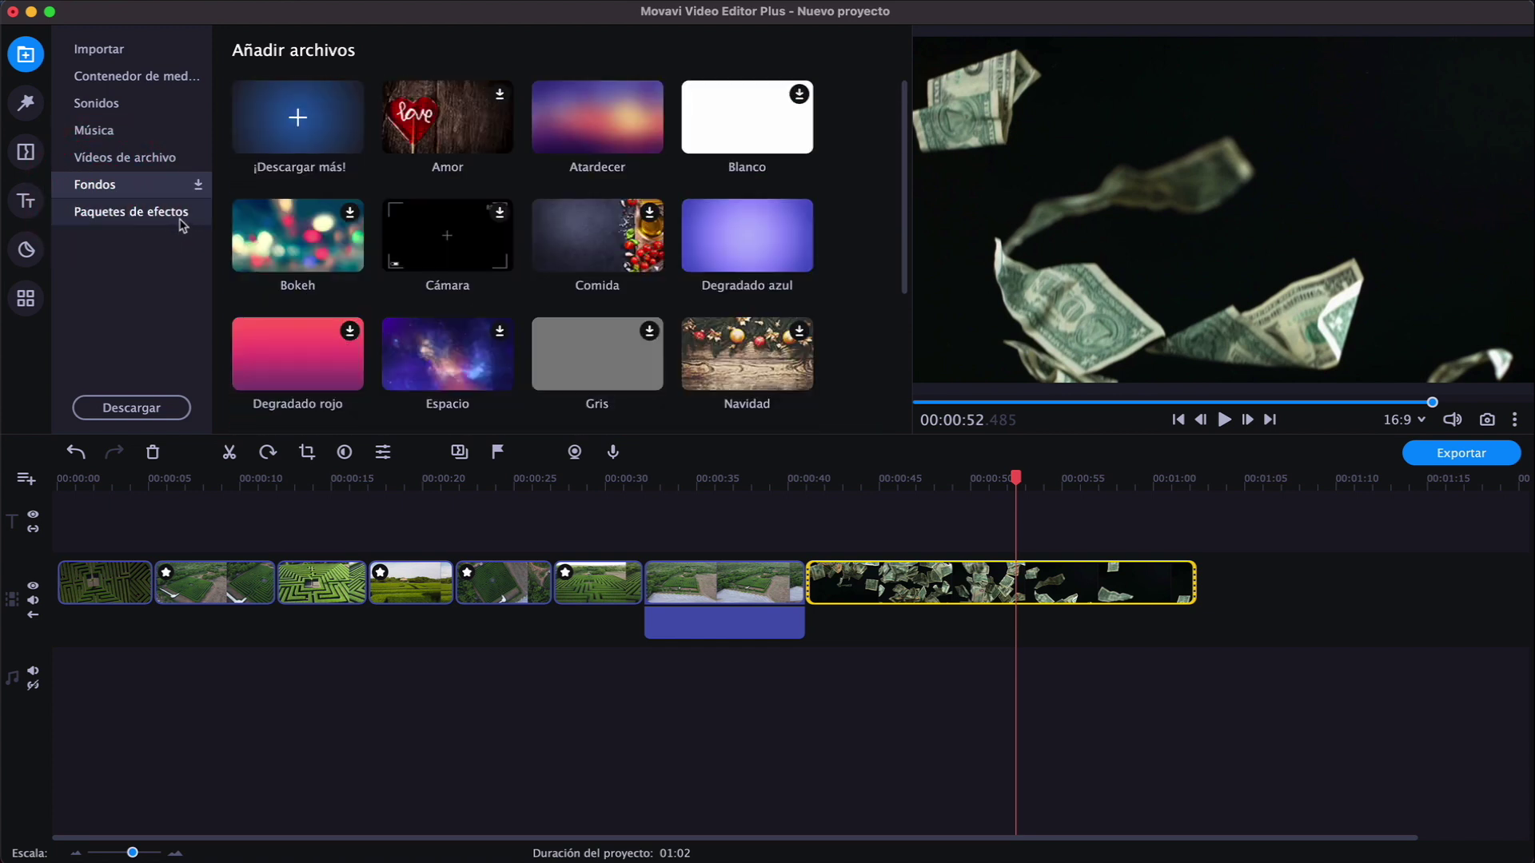
Open the effect packs, switch to the Movavi Effects Store in the browser, and play the Cinematic Set preview video
click(147, 219)
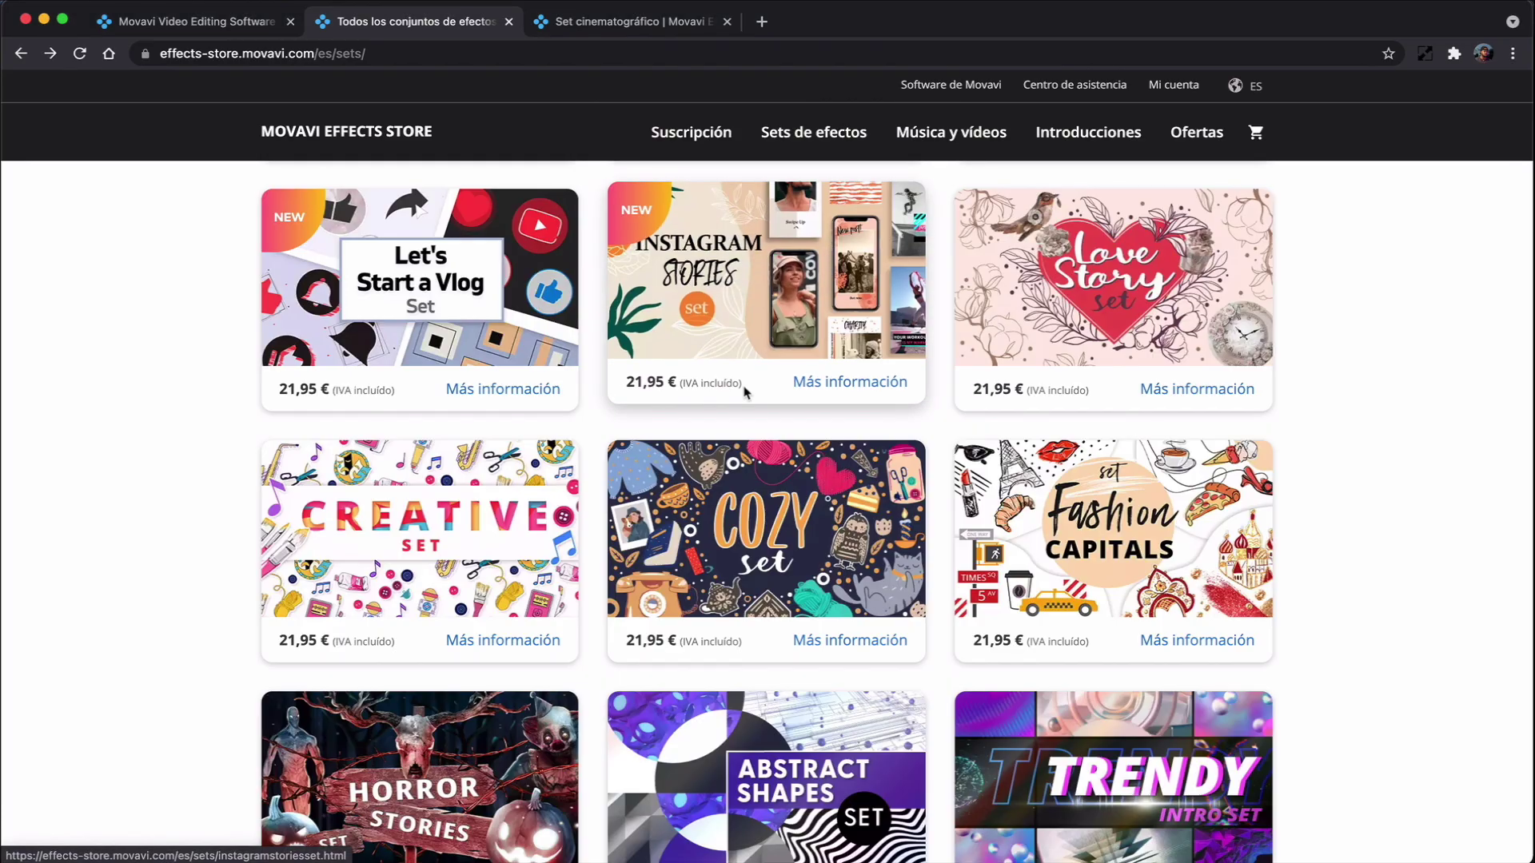
scroll(755, 385, down, 6)
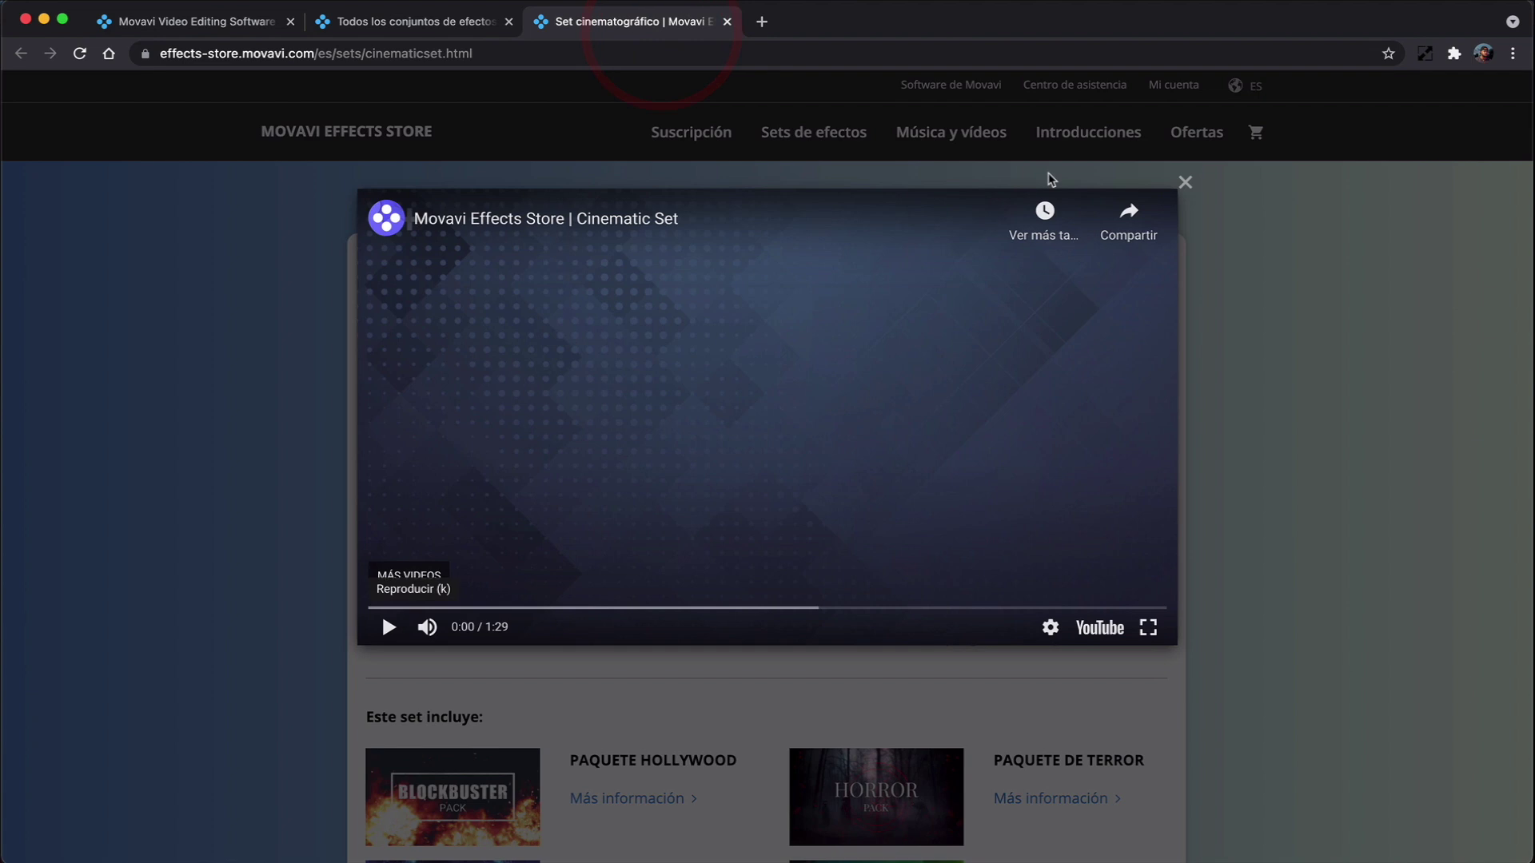
mouse_move(429, 630)
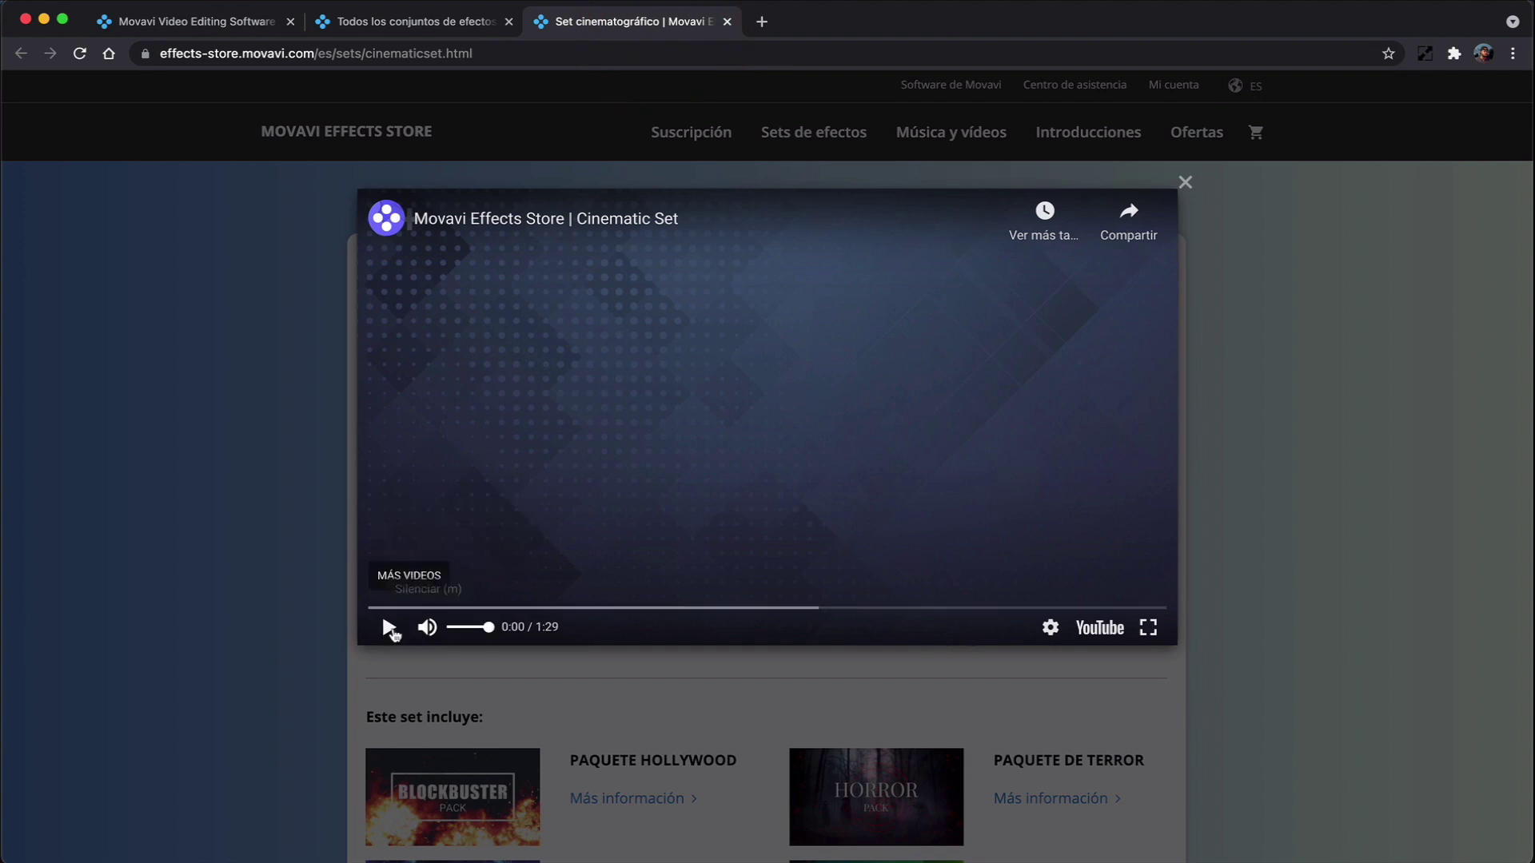
click(389, 628)
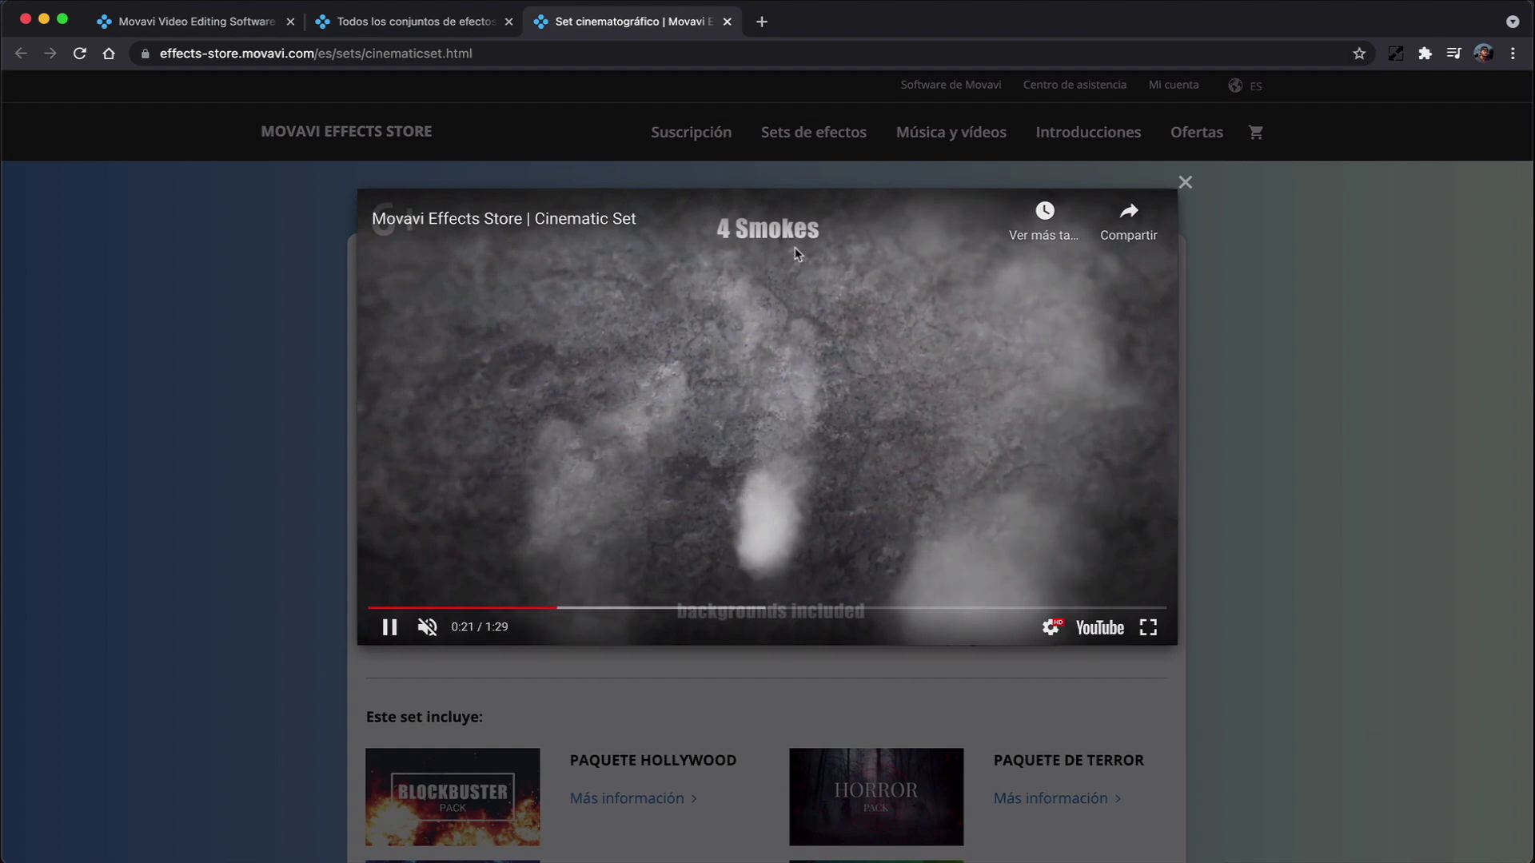
Browse the remaining effect sets in the store and list the installed effect packs in Movavi Video Editor Plus
key(ctrl+shift+Tab)
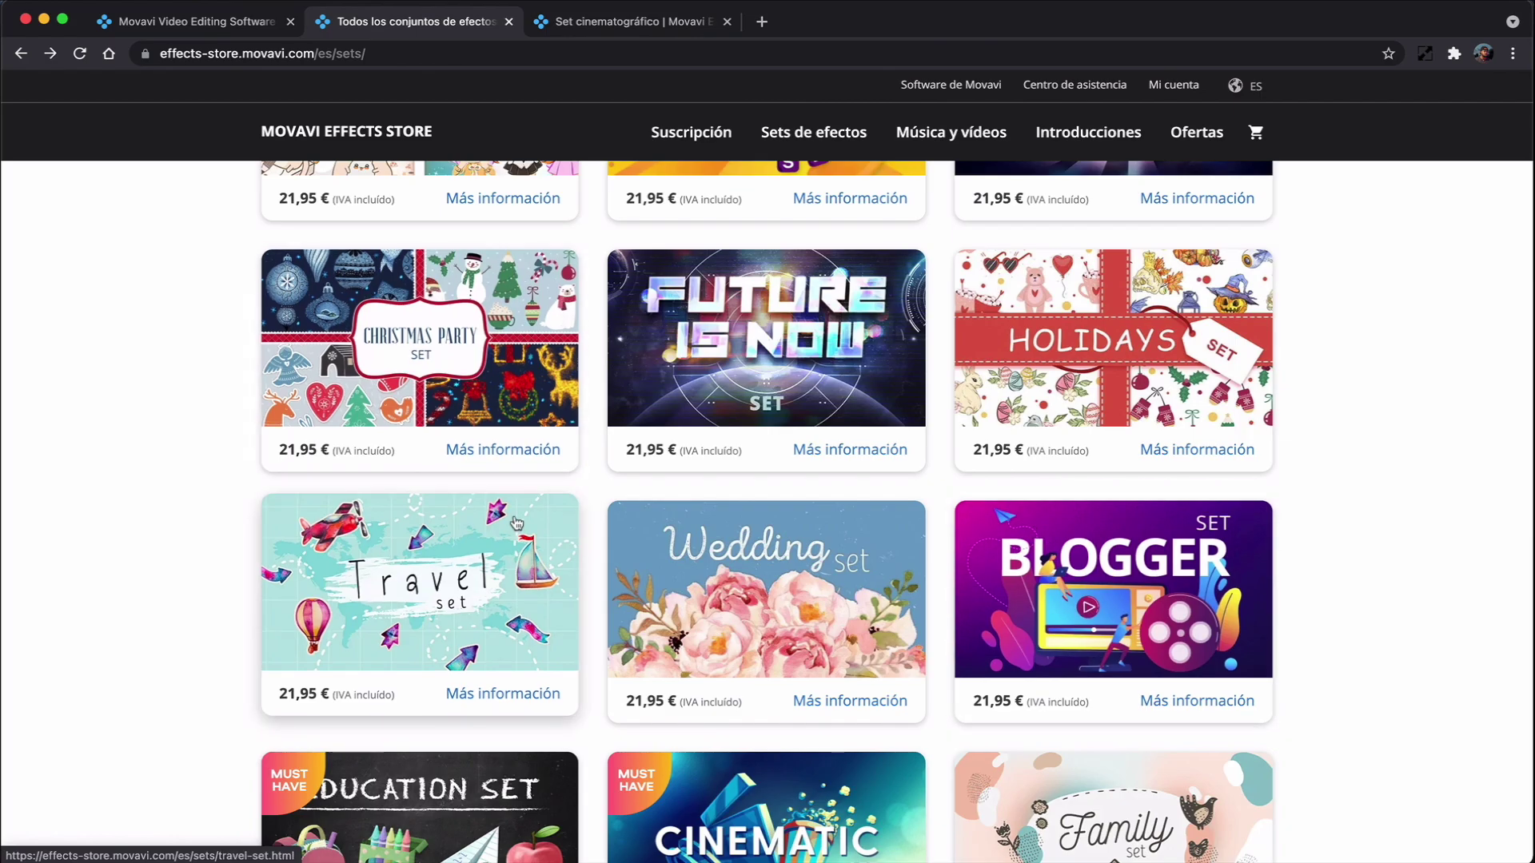
scroll(1373, 584, down, 4)
scroll(1375, 576, down, 4)
scroll(1207, 574, up, 3)
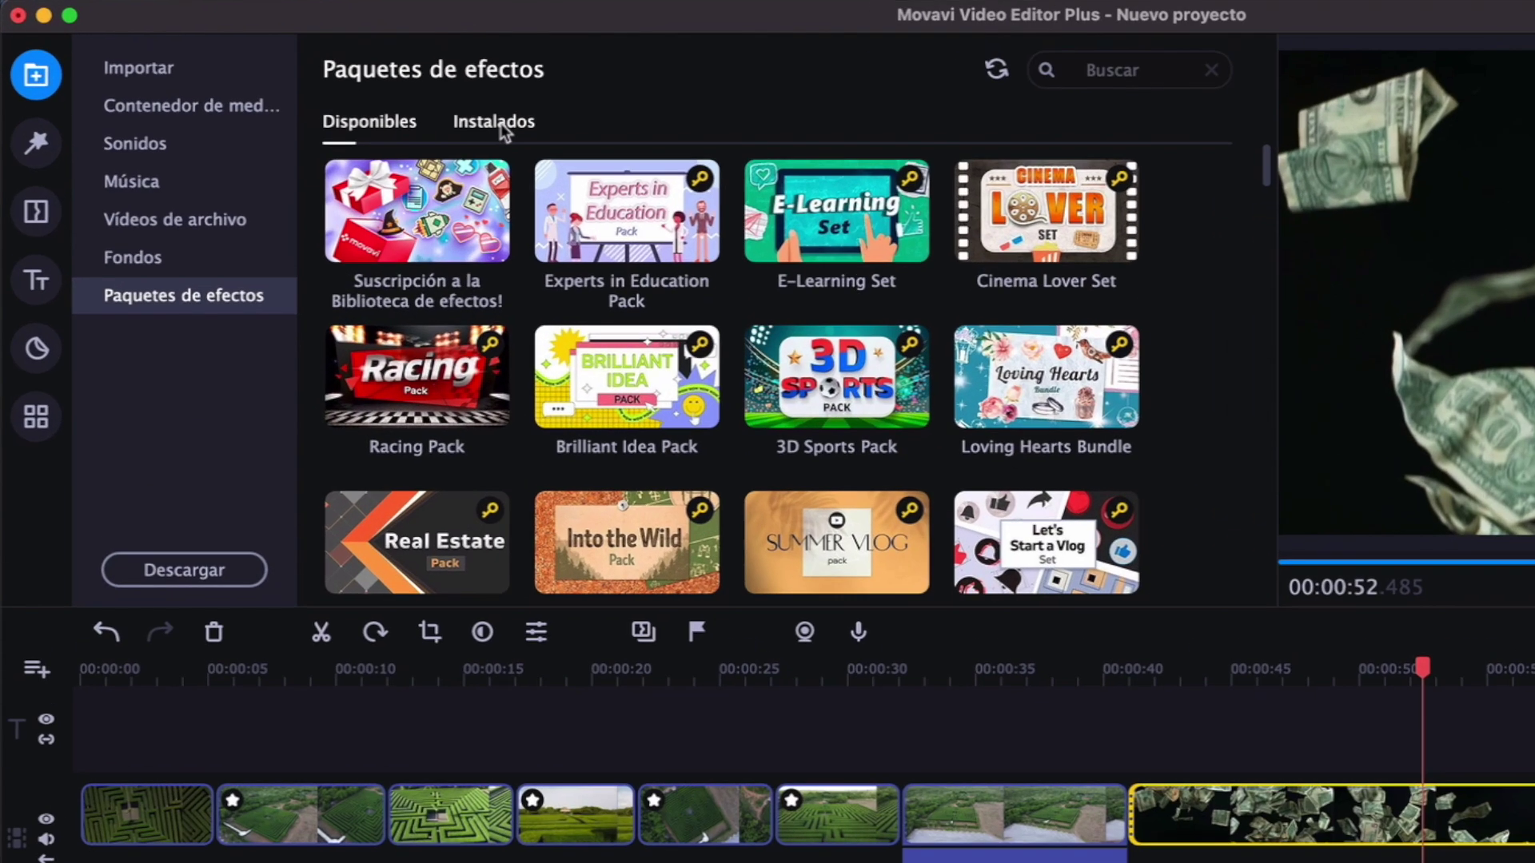
click(501, 123)
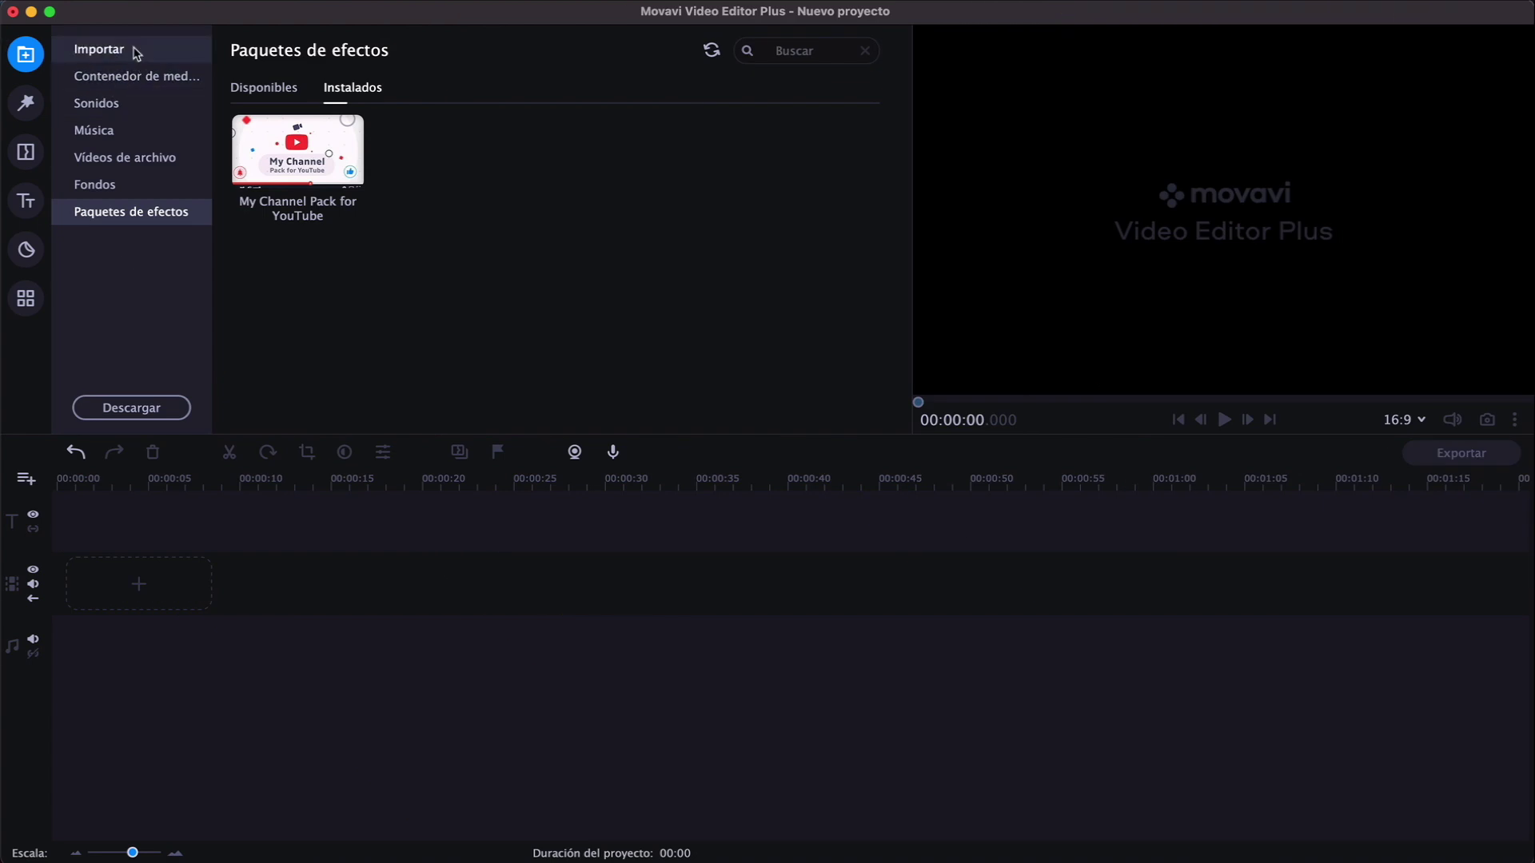
Import all eight photos from the Fotos folder inside Video Movavi and place them on the empty video track
click(120, 49)
click(788, 296)
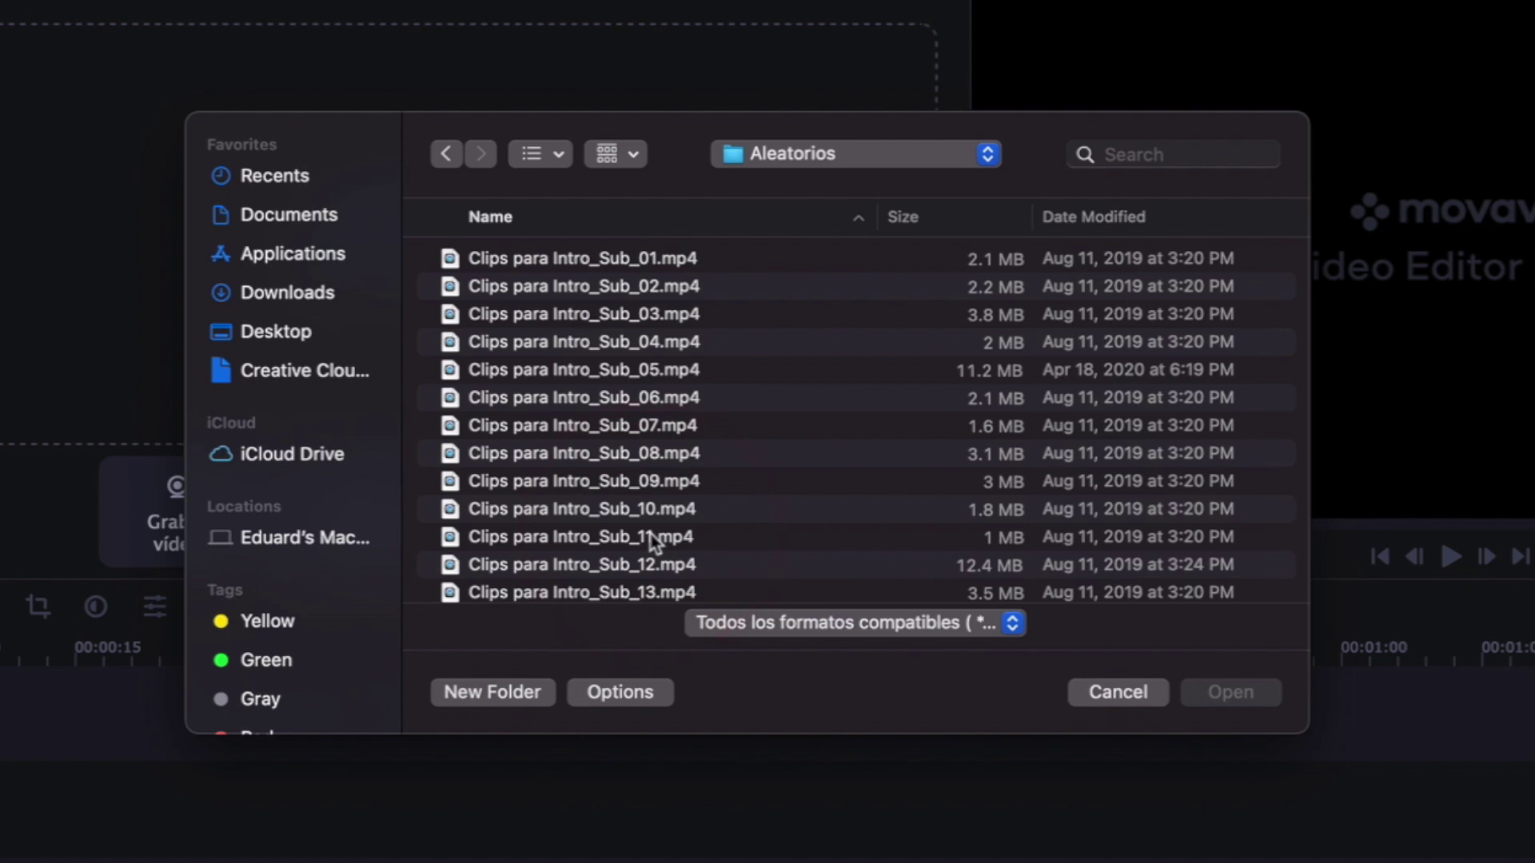
key(super+Up)
key(Down)
key(Down)
key(Down)
key(Down)
key(Down)
key(Down)
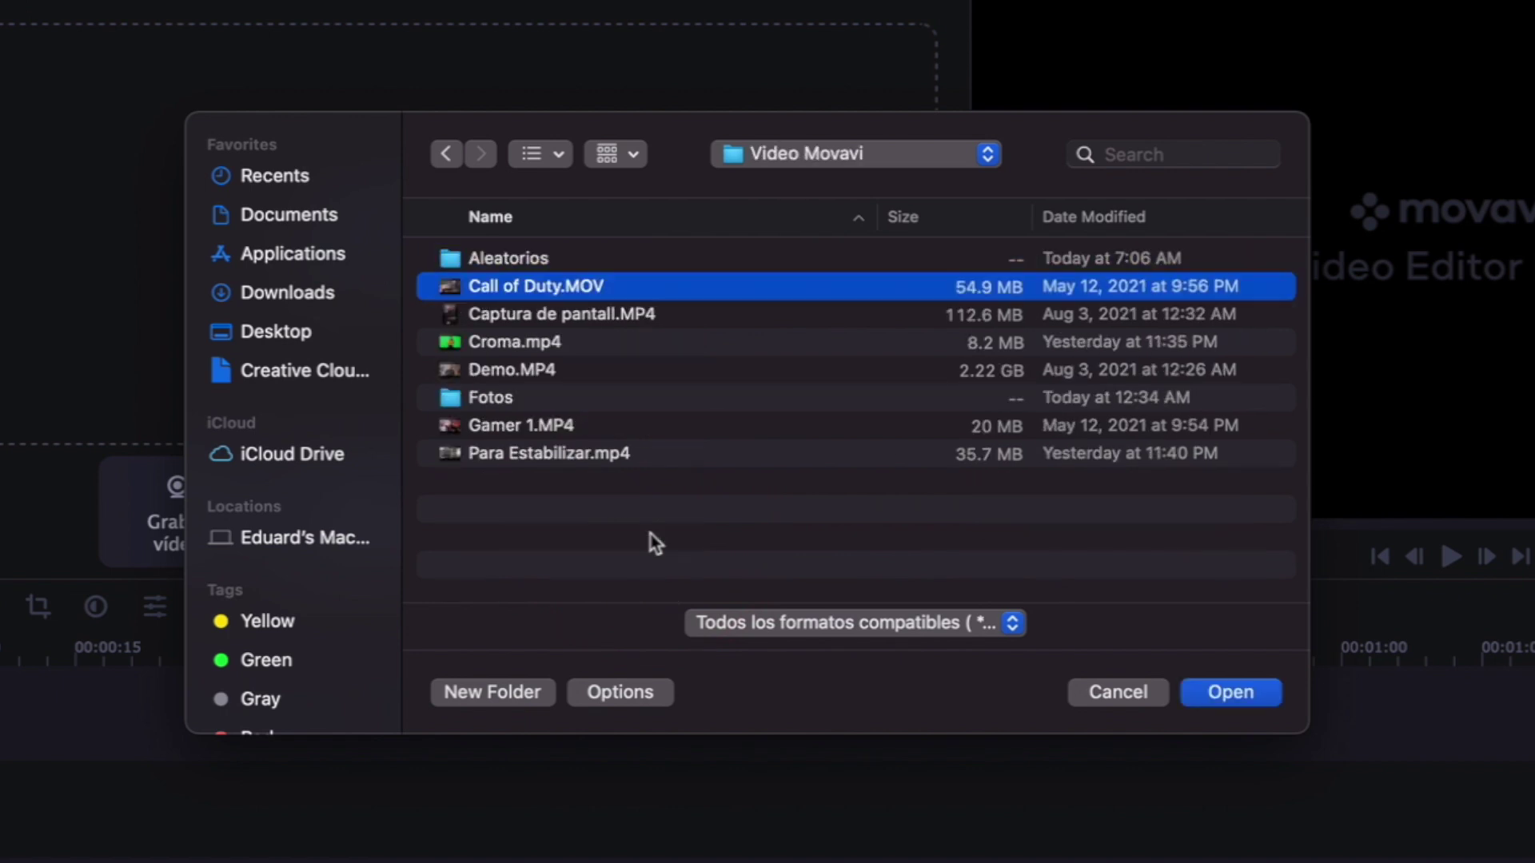
key(super+Down)
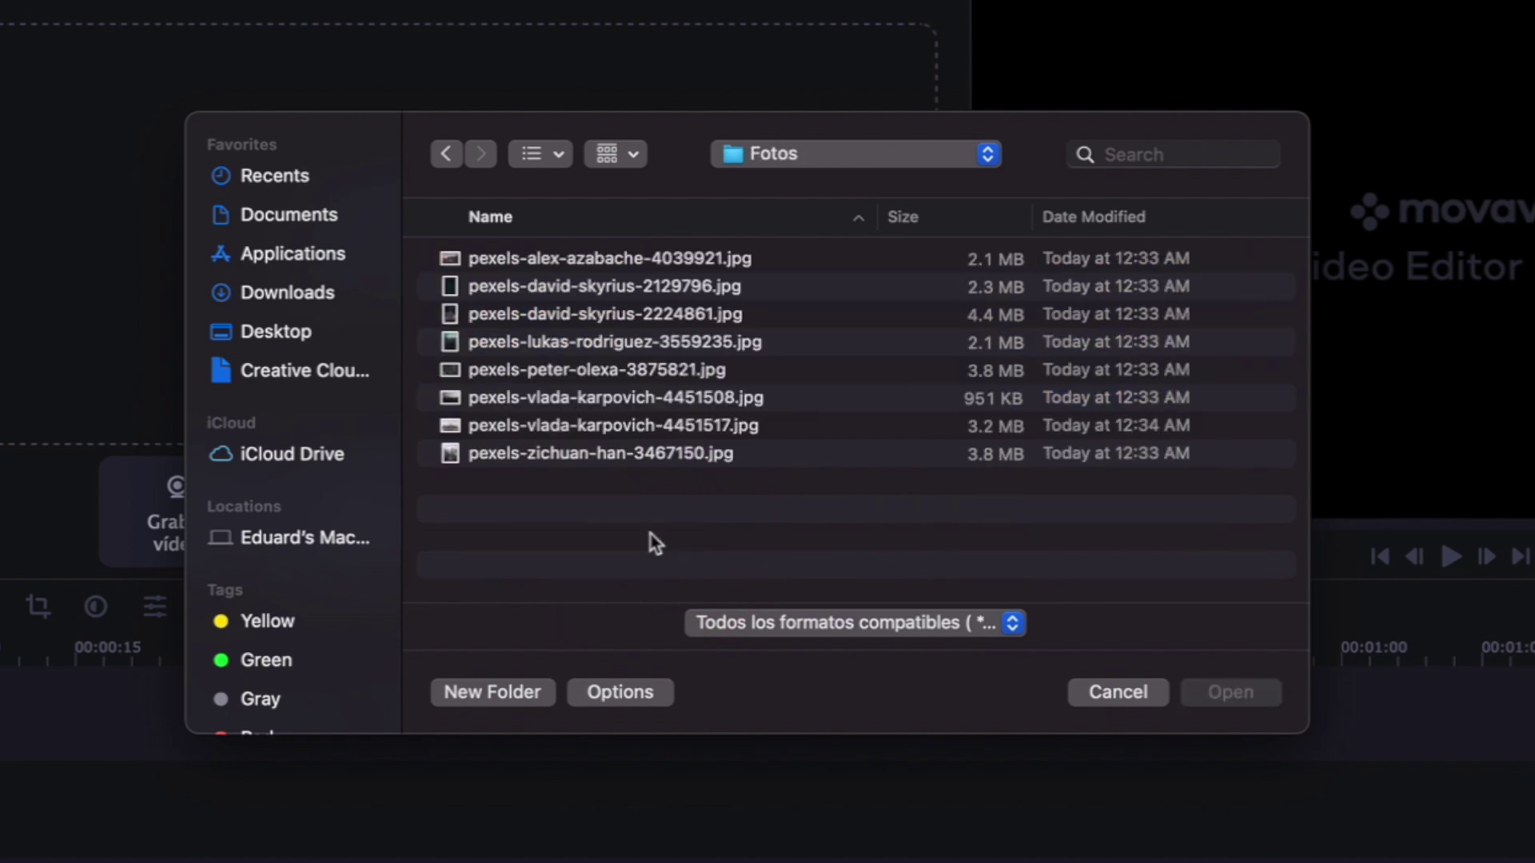
click(627, 463)
shift+click(599, 258)
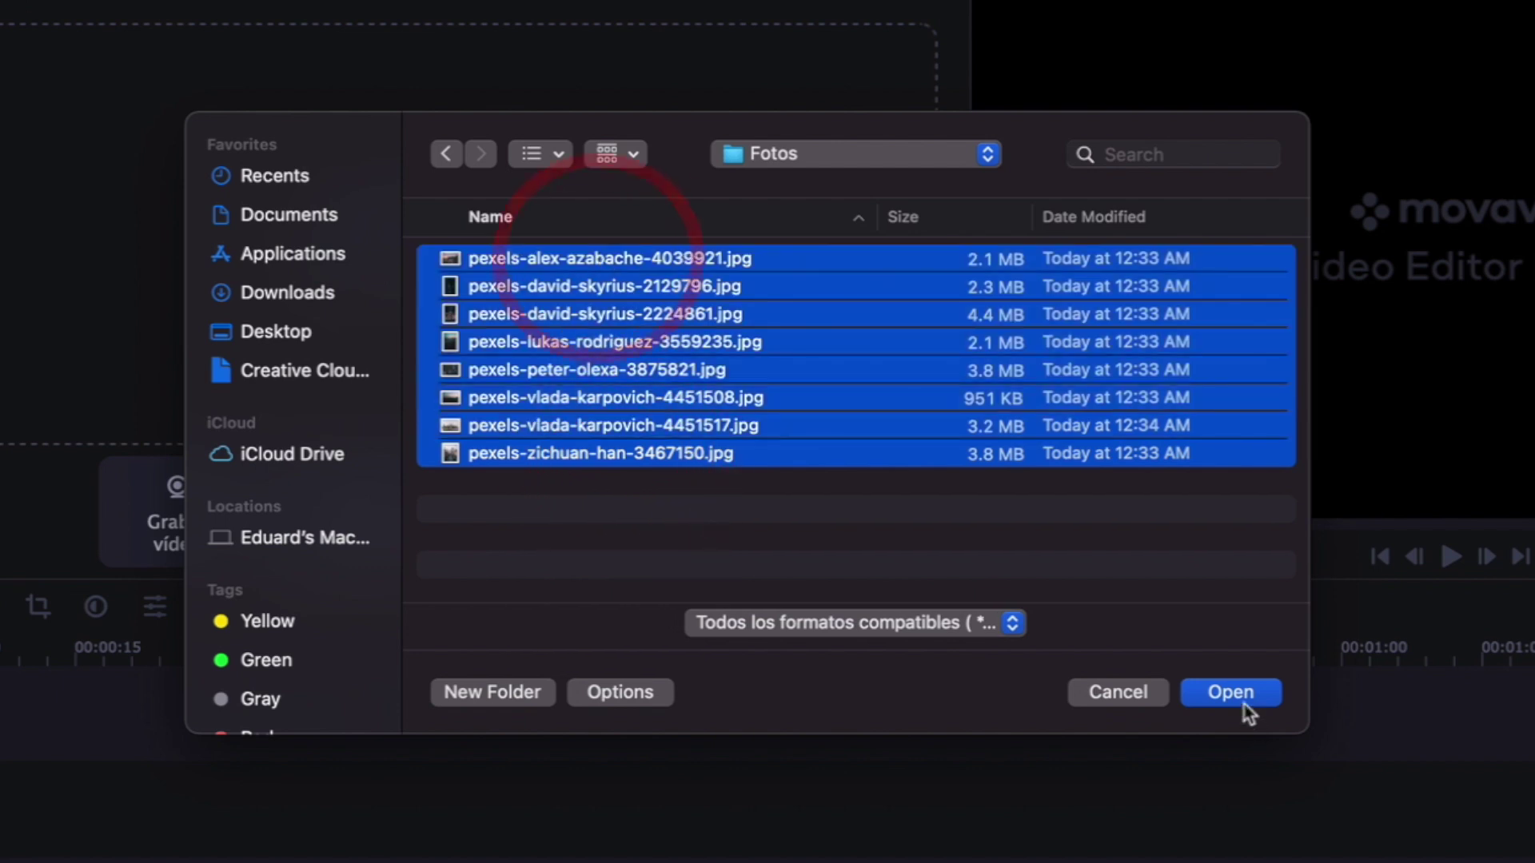
click(1243, 702)
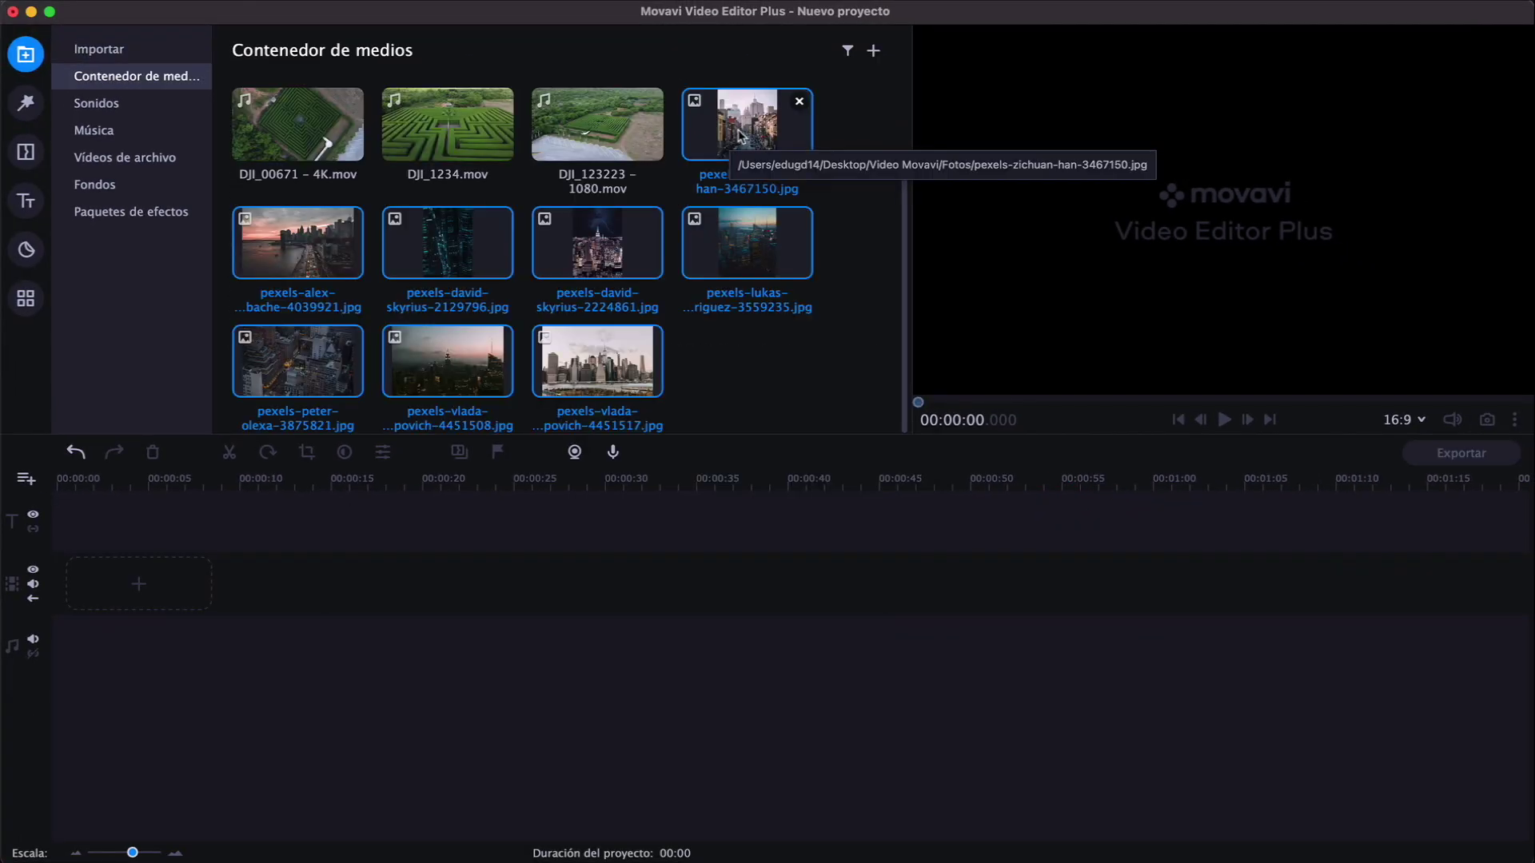
drag(739, 136, 224, 575)
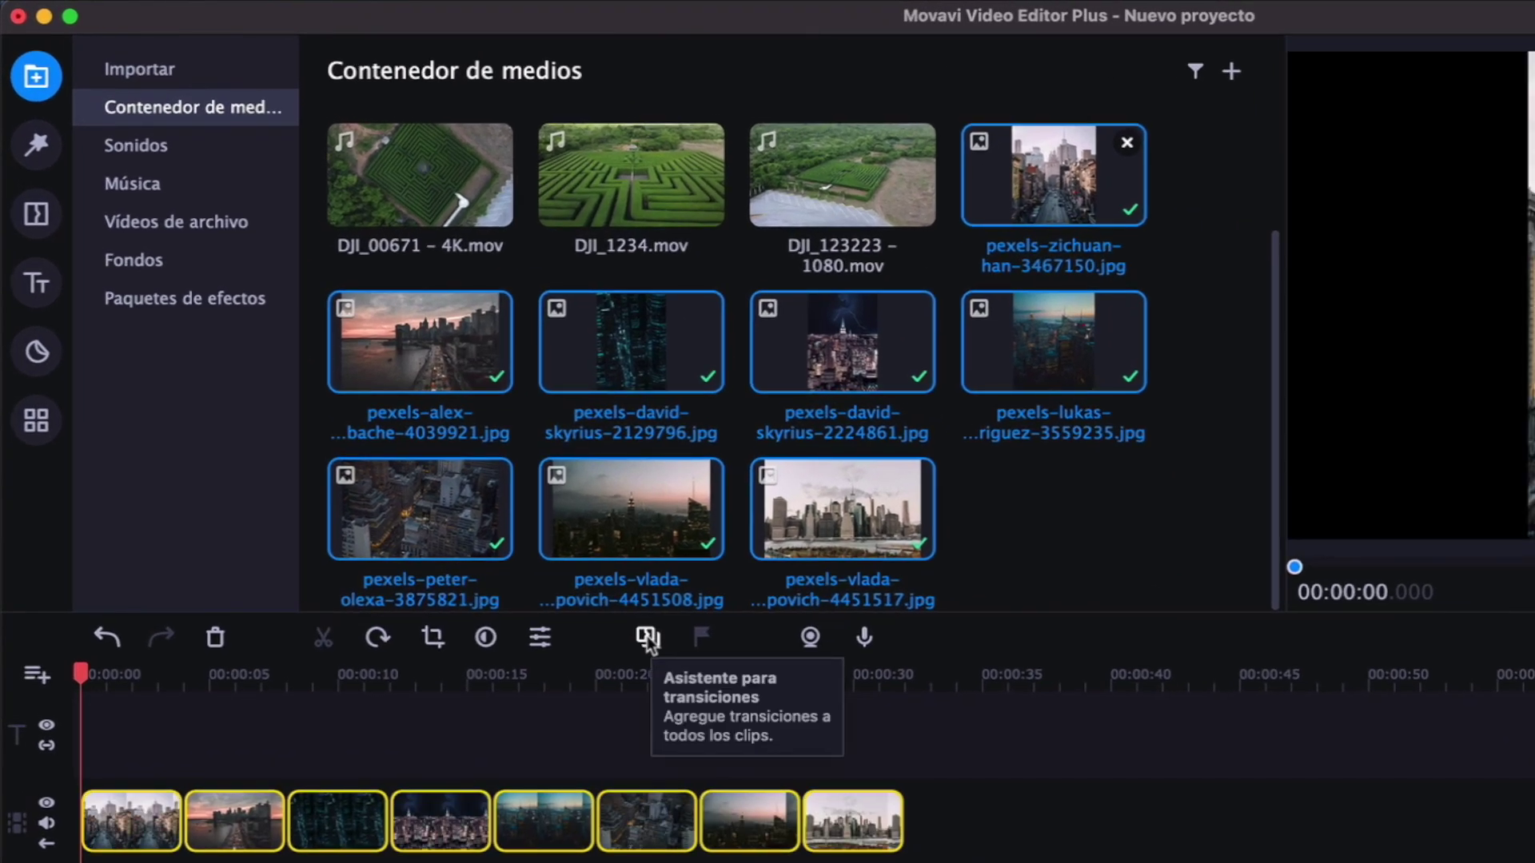
Apply random transitions (Transiciones aleatorias) with a duration of 1 second to all clips using the transition wizard
click(646, 636)
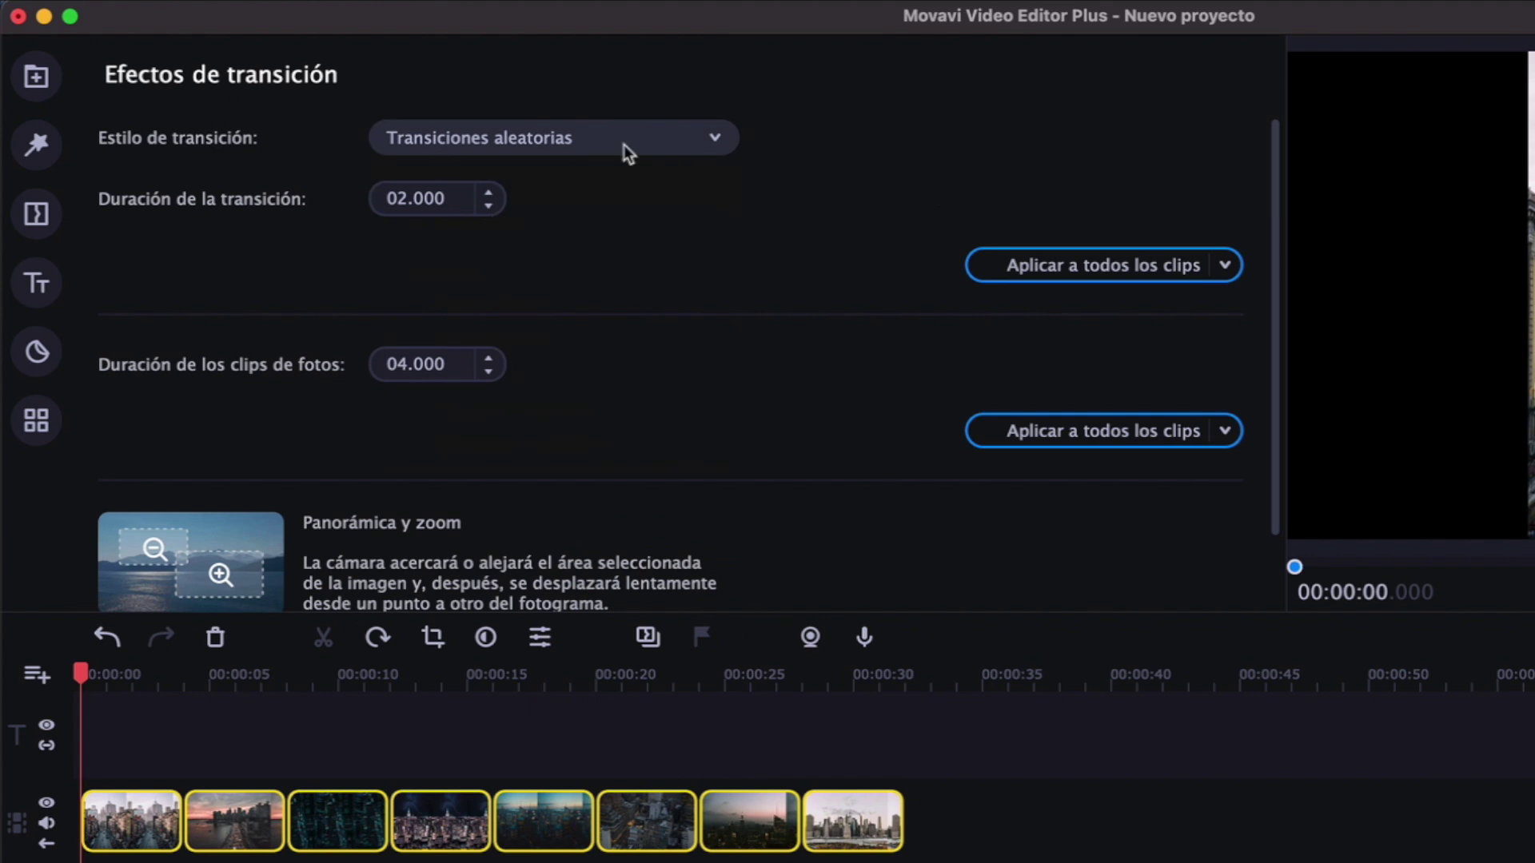
click(683, 145)
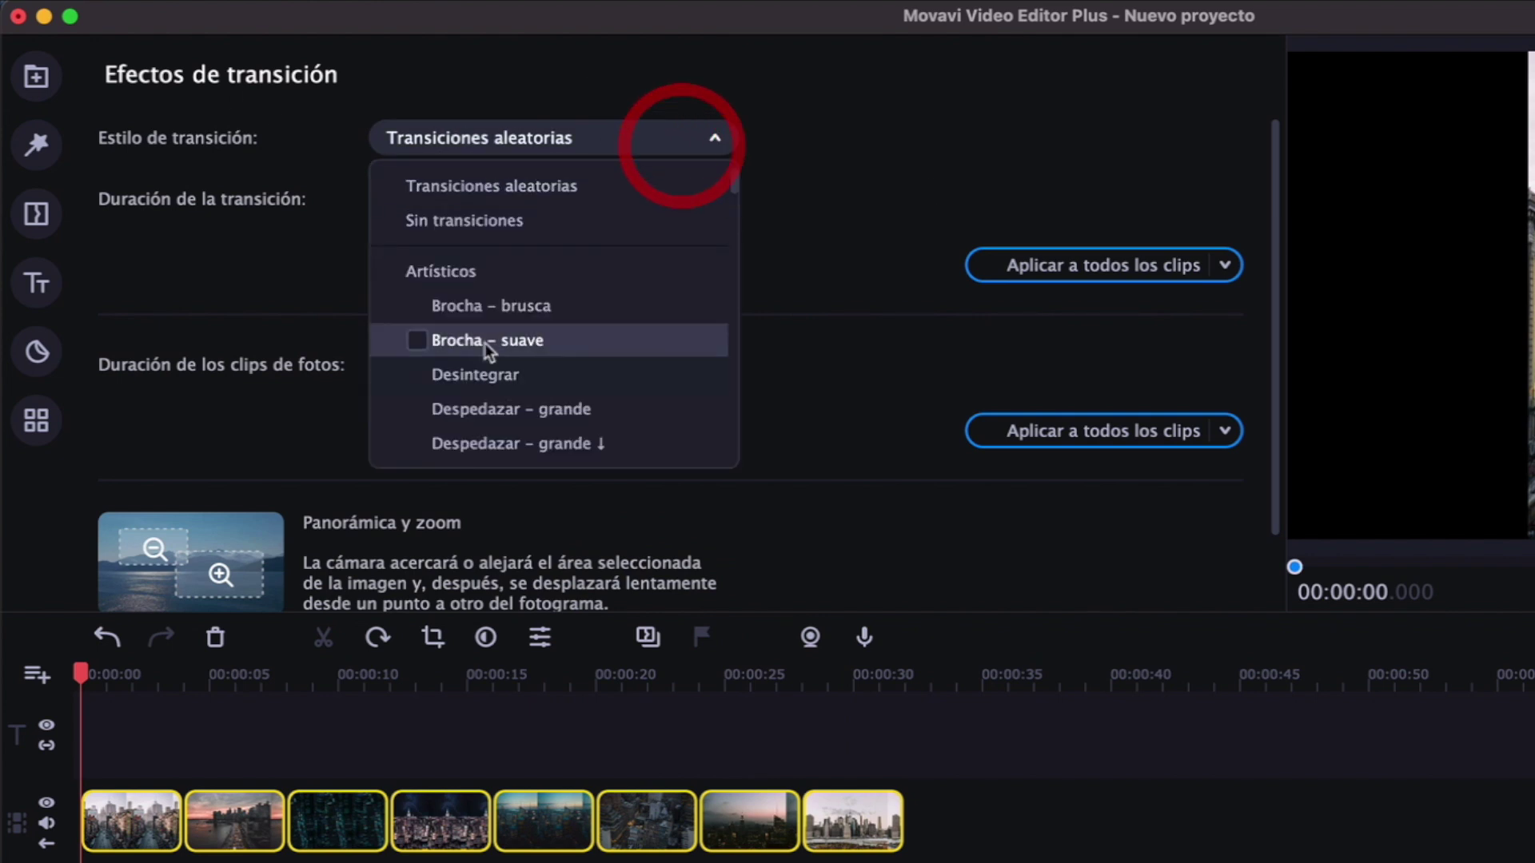
scroll(535, 375, down, 3)
click(715, 142)
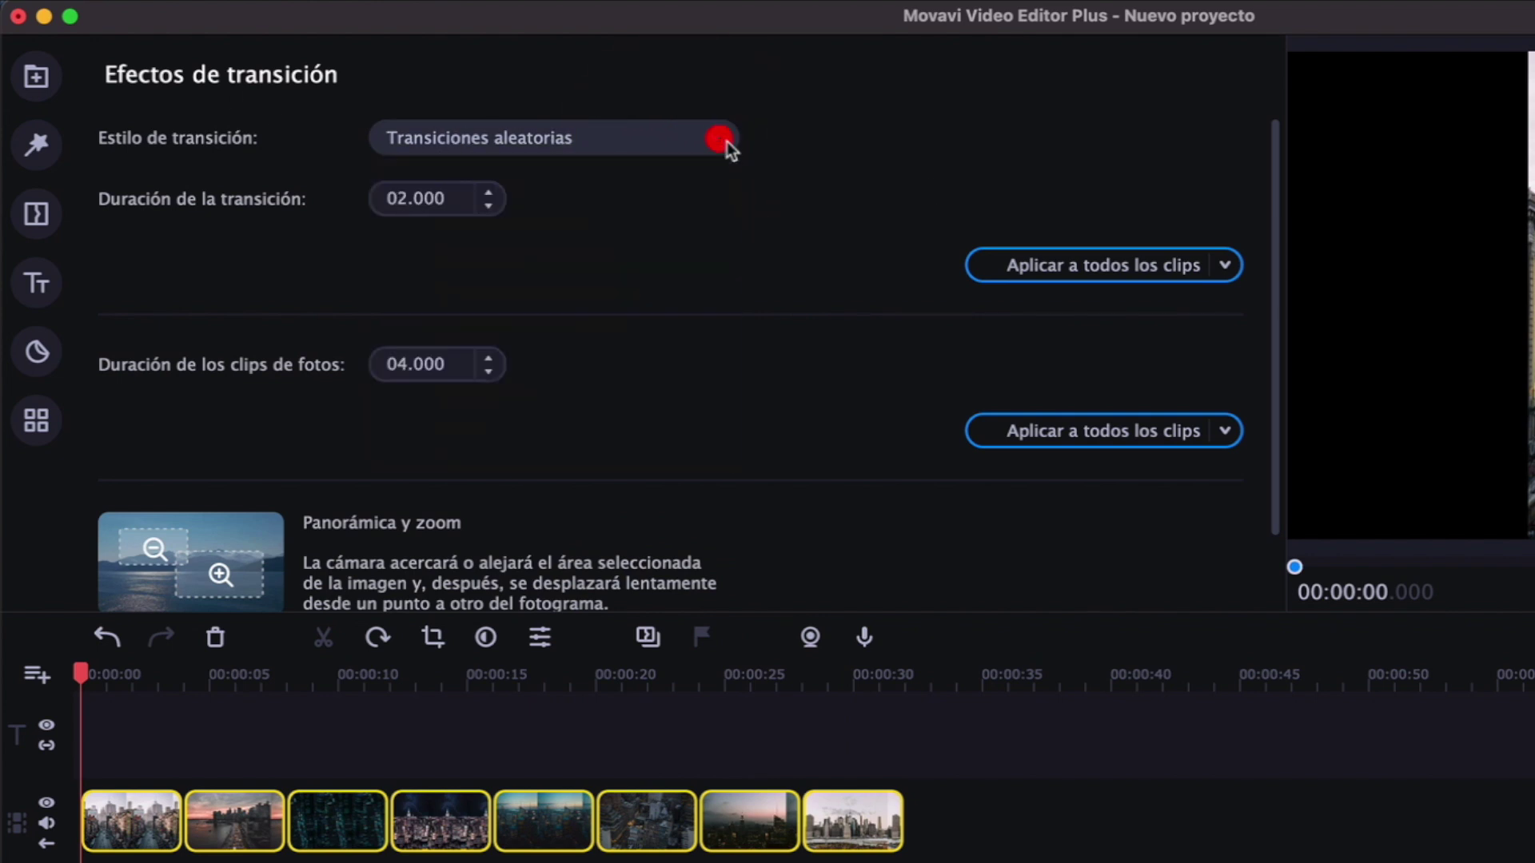
click(489, 207)
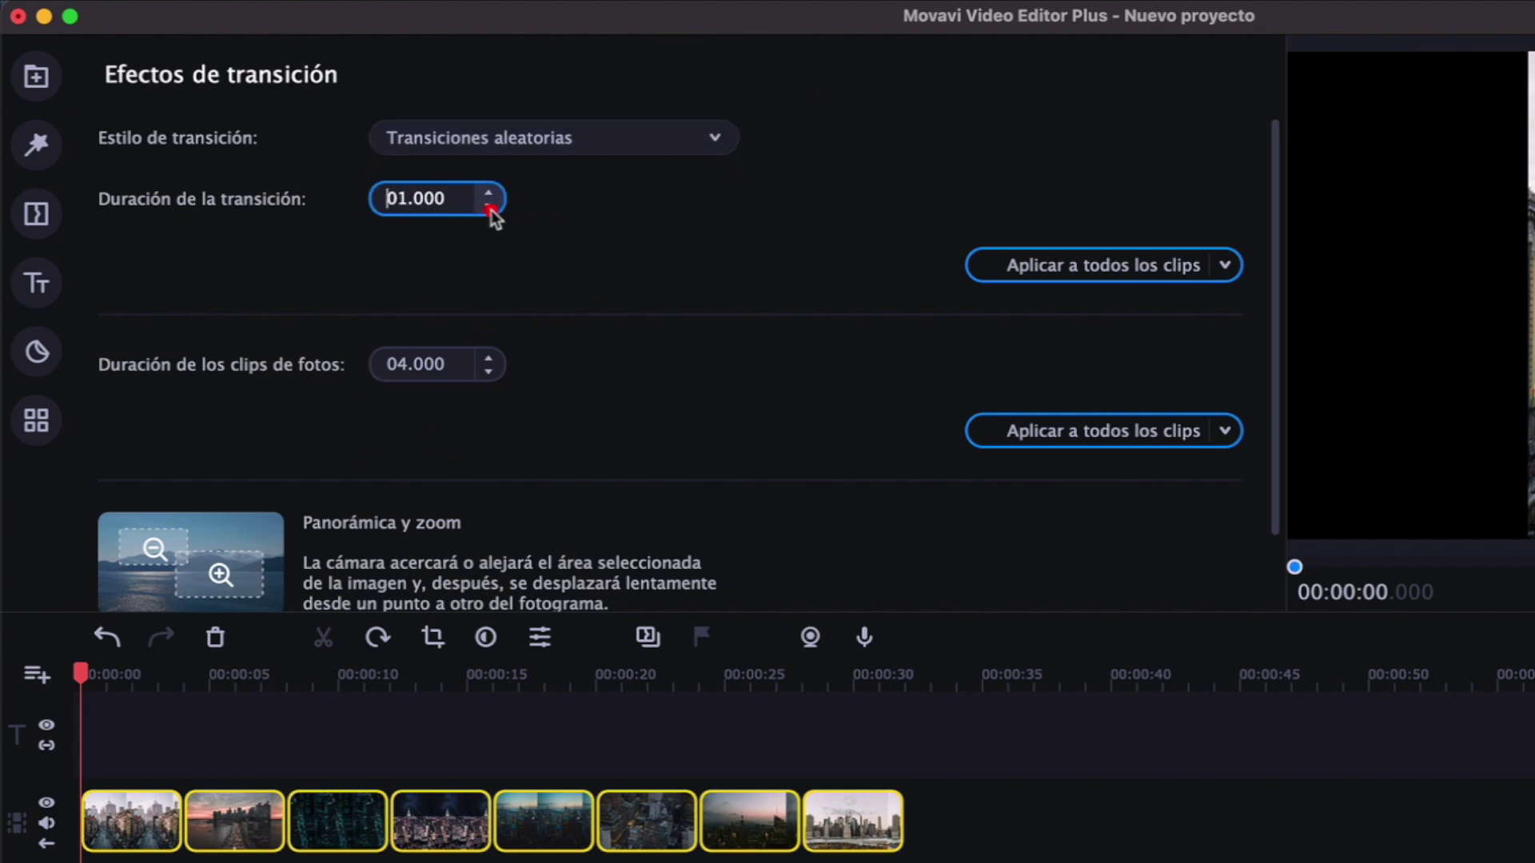
click(1093, 275)
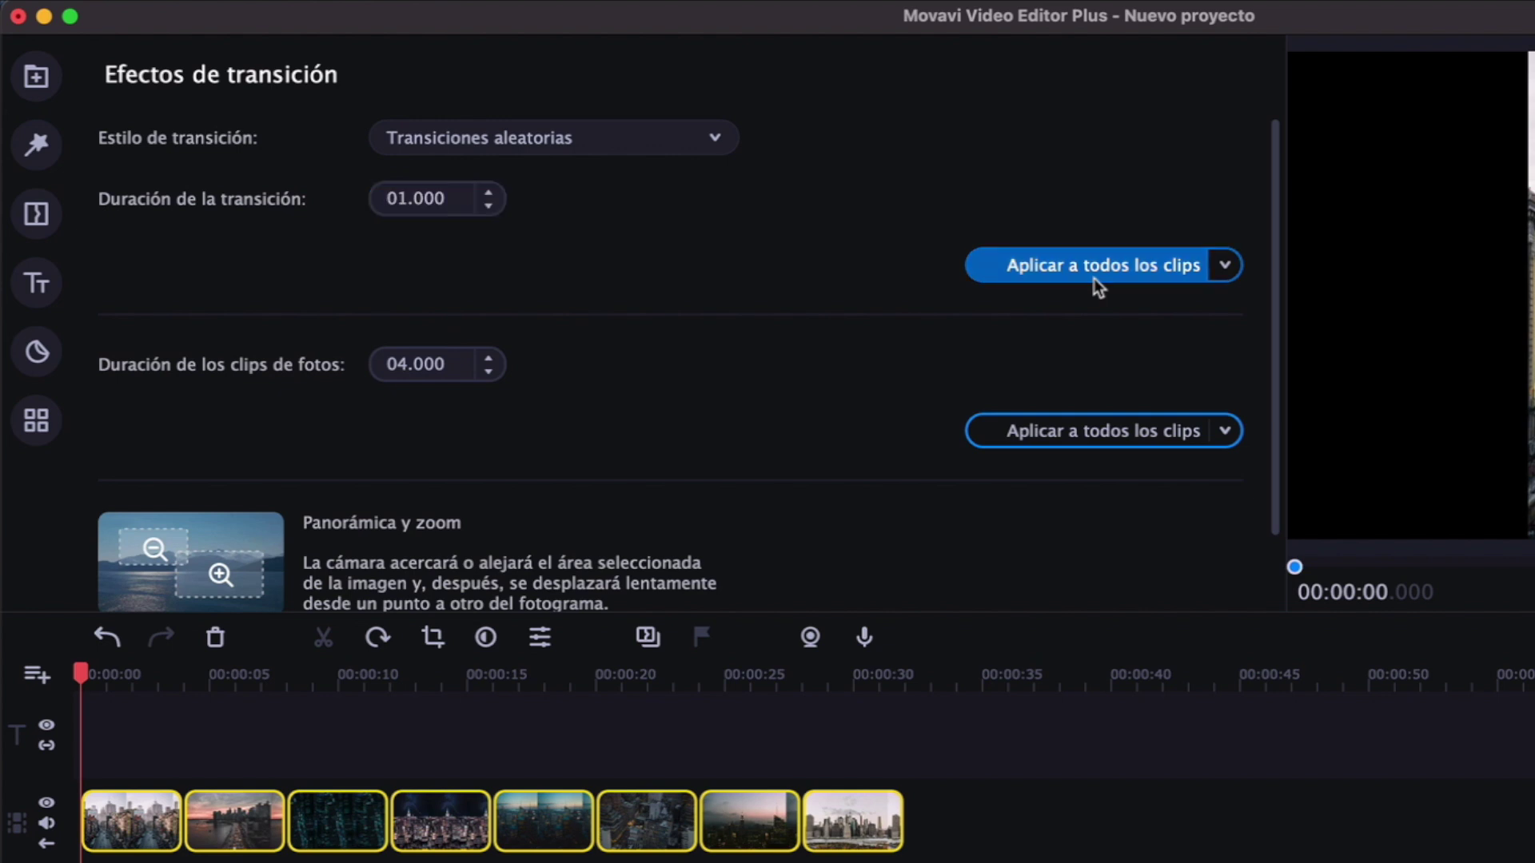
Set the duration of all photo clips to 3 seconds, apply Panorámica y zoom to every clip, and preview the slideshow
click(488, 372)
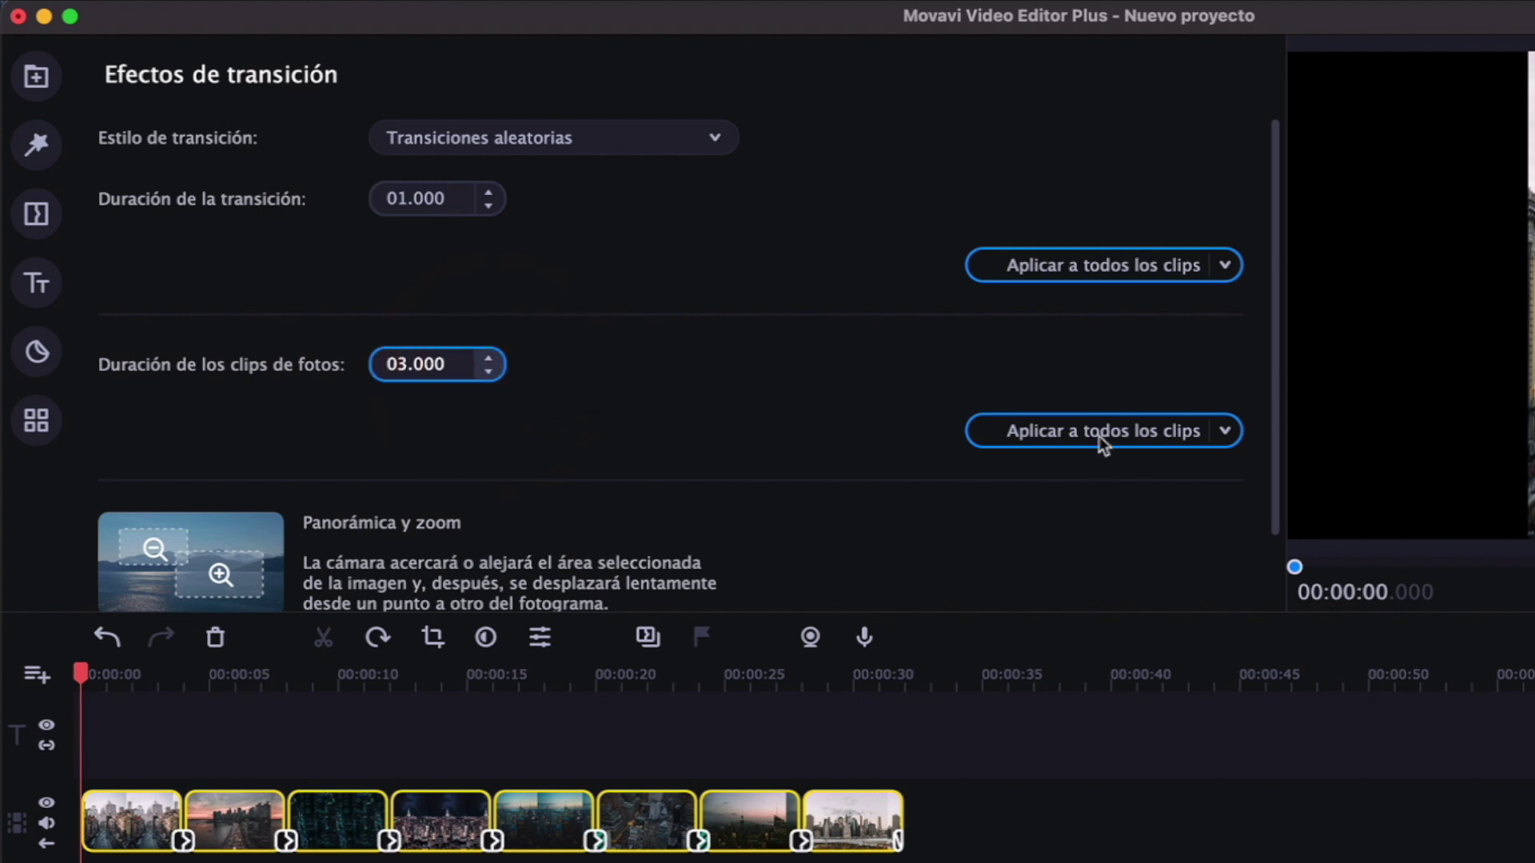
click(1049, 437)
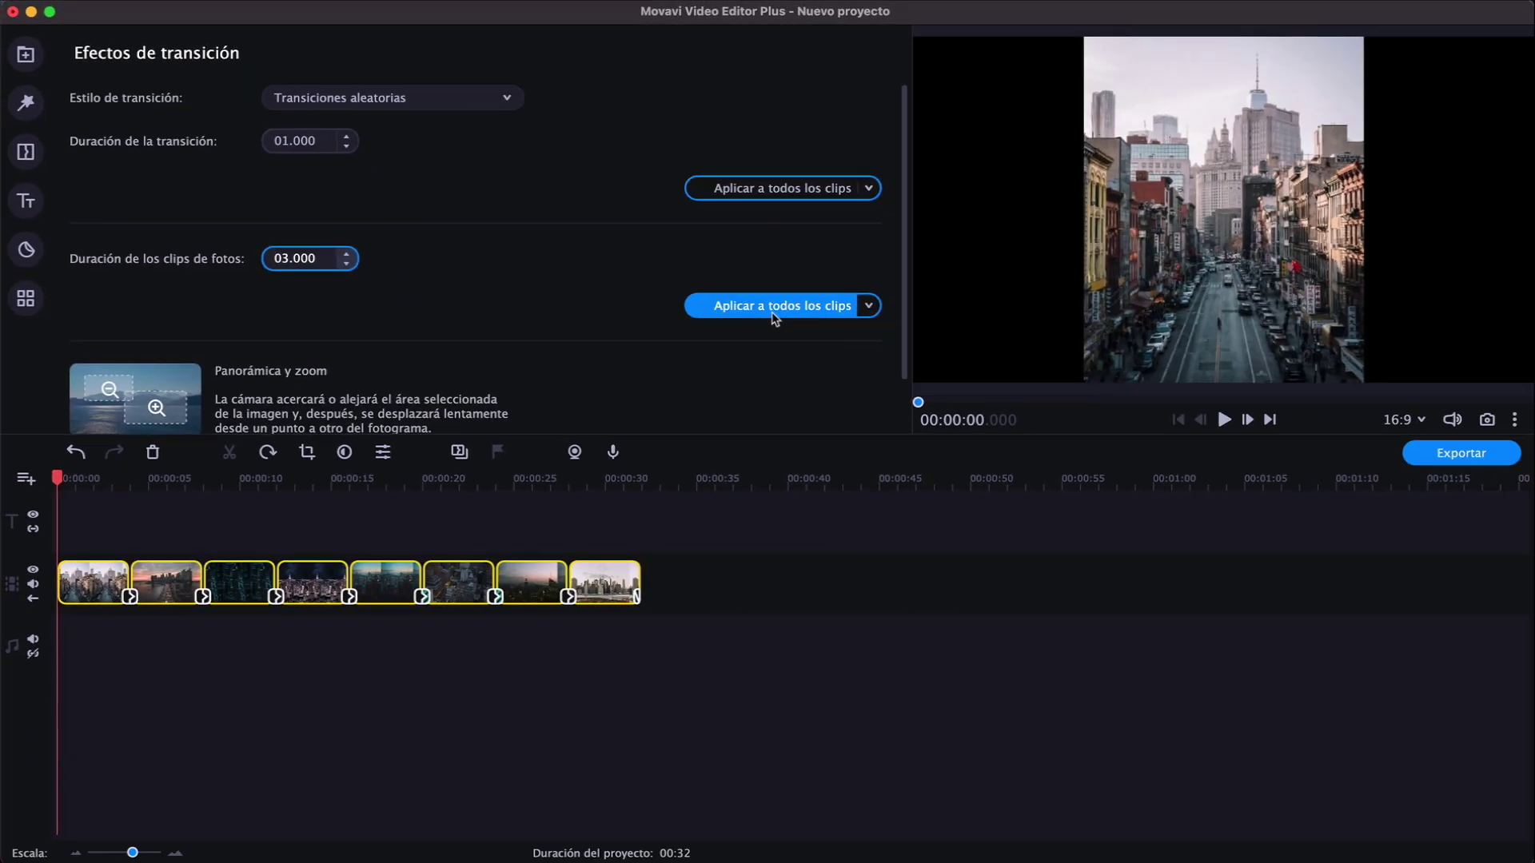
scroll(805, 502, down, 2)
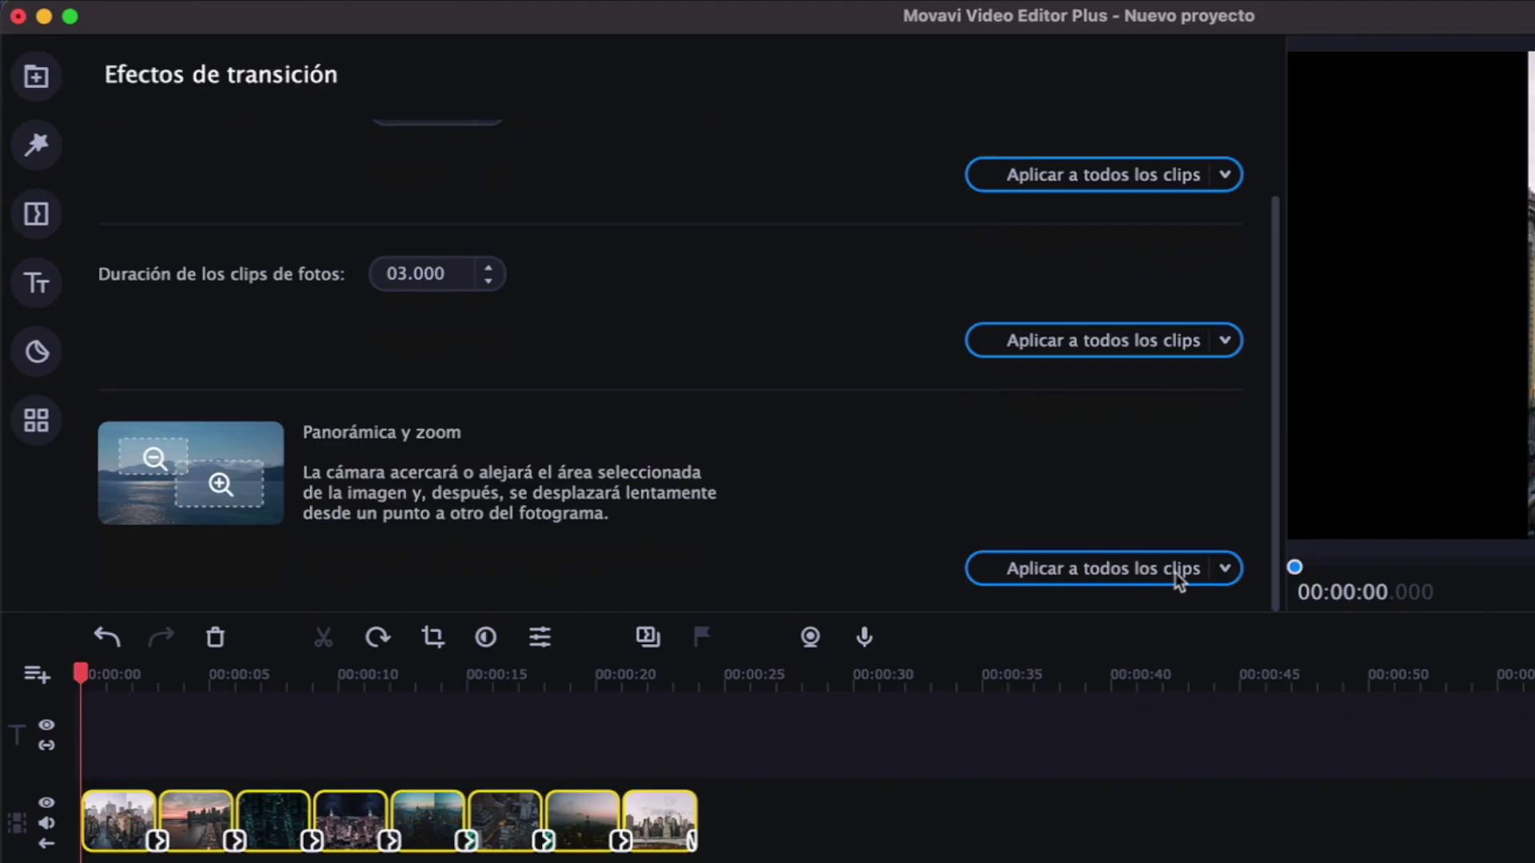
click(1122, 571)
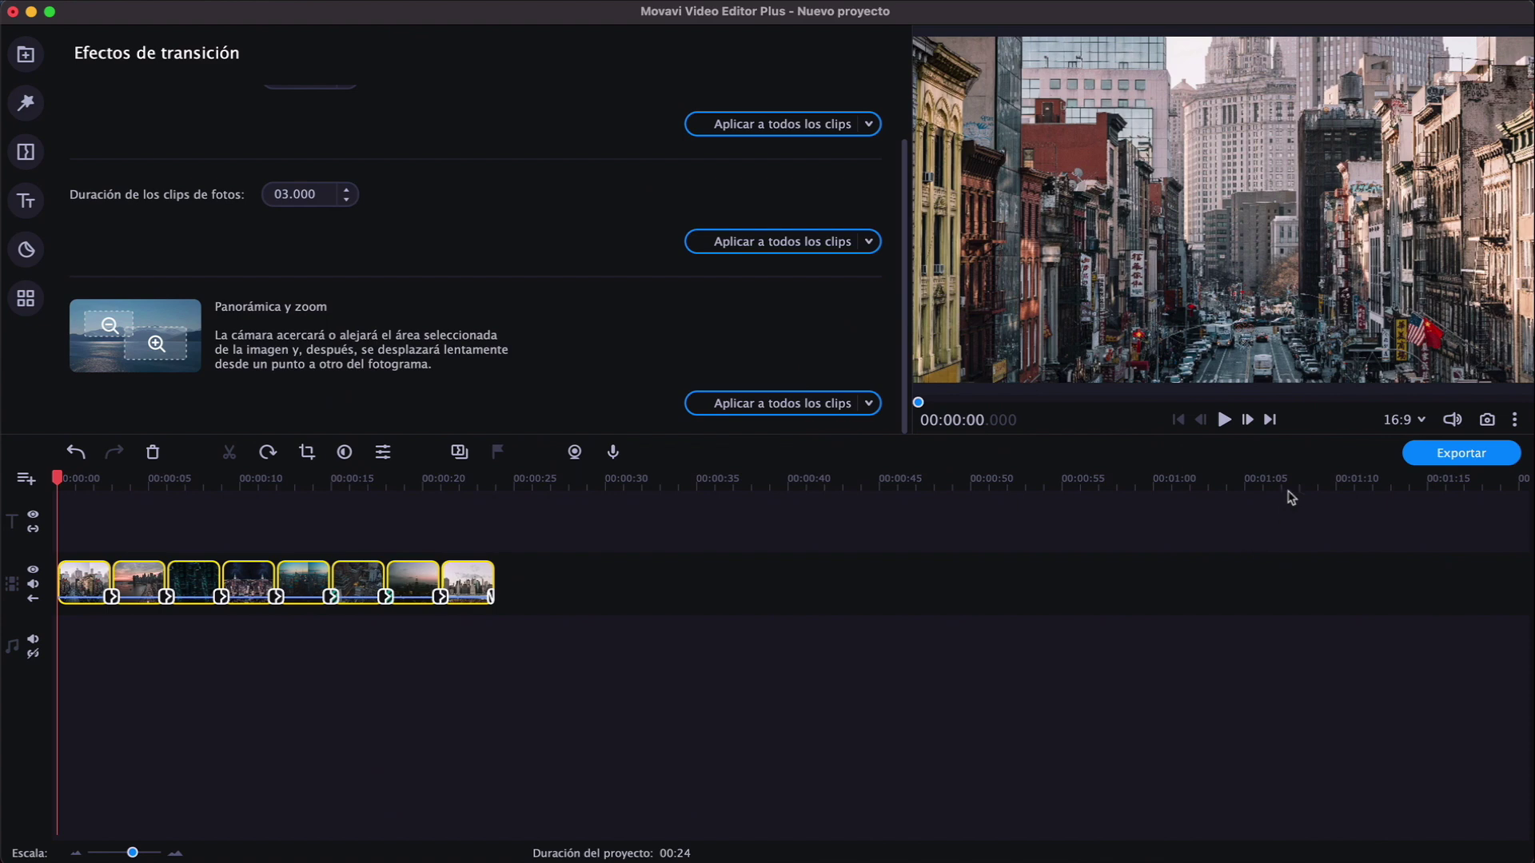
click(1224, 421)
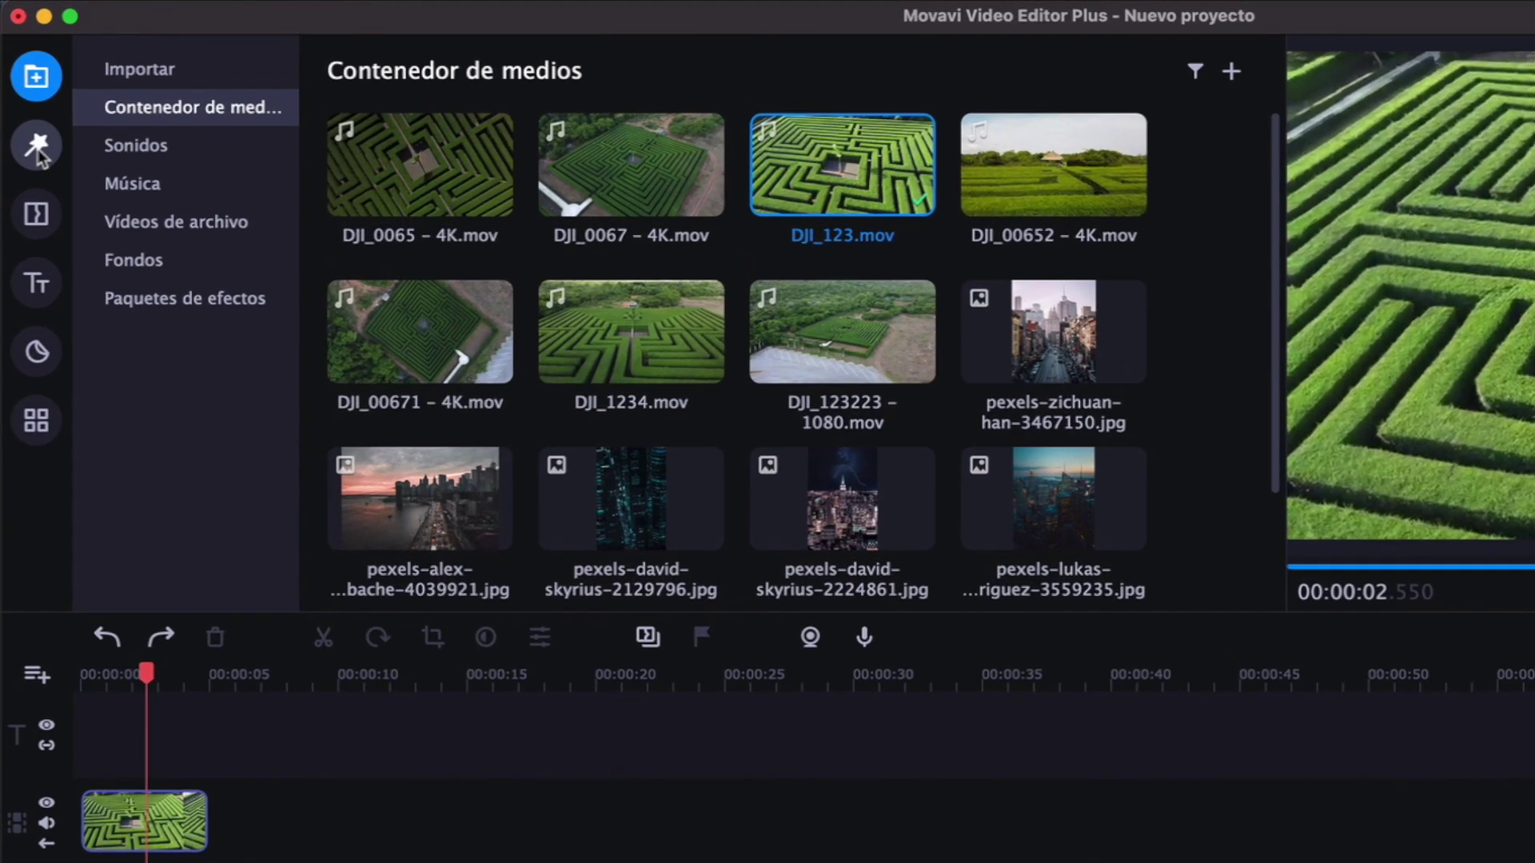
Apply the Lente rota filter to the maze clip on the timeline and preview it
click(28, 101)
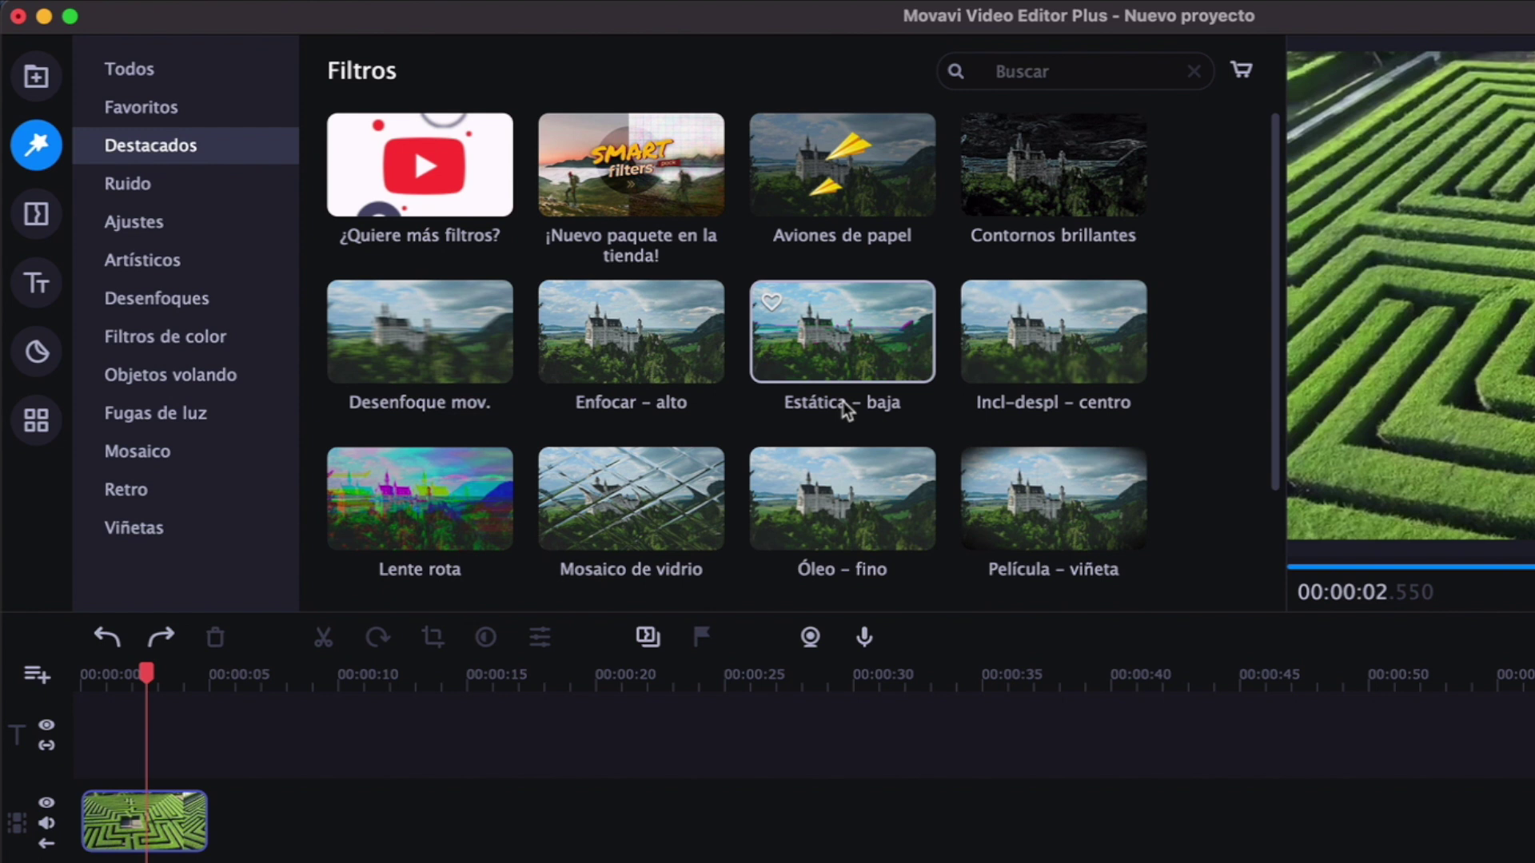
drag(413, 524, 184, 823)
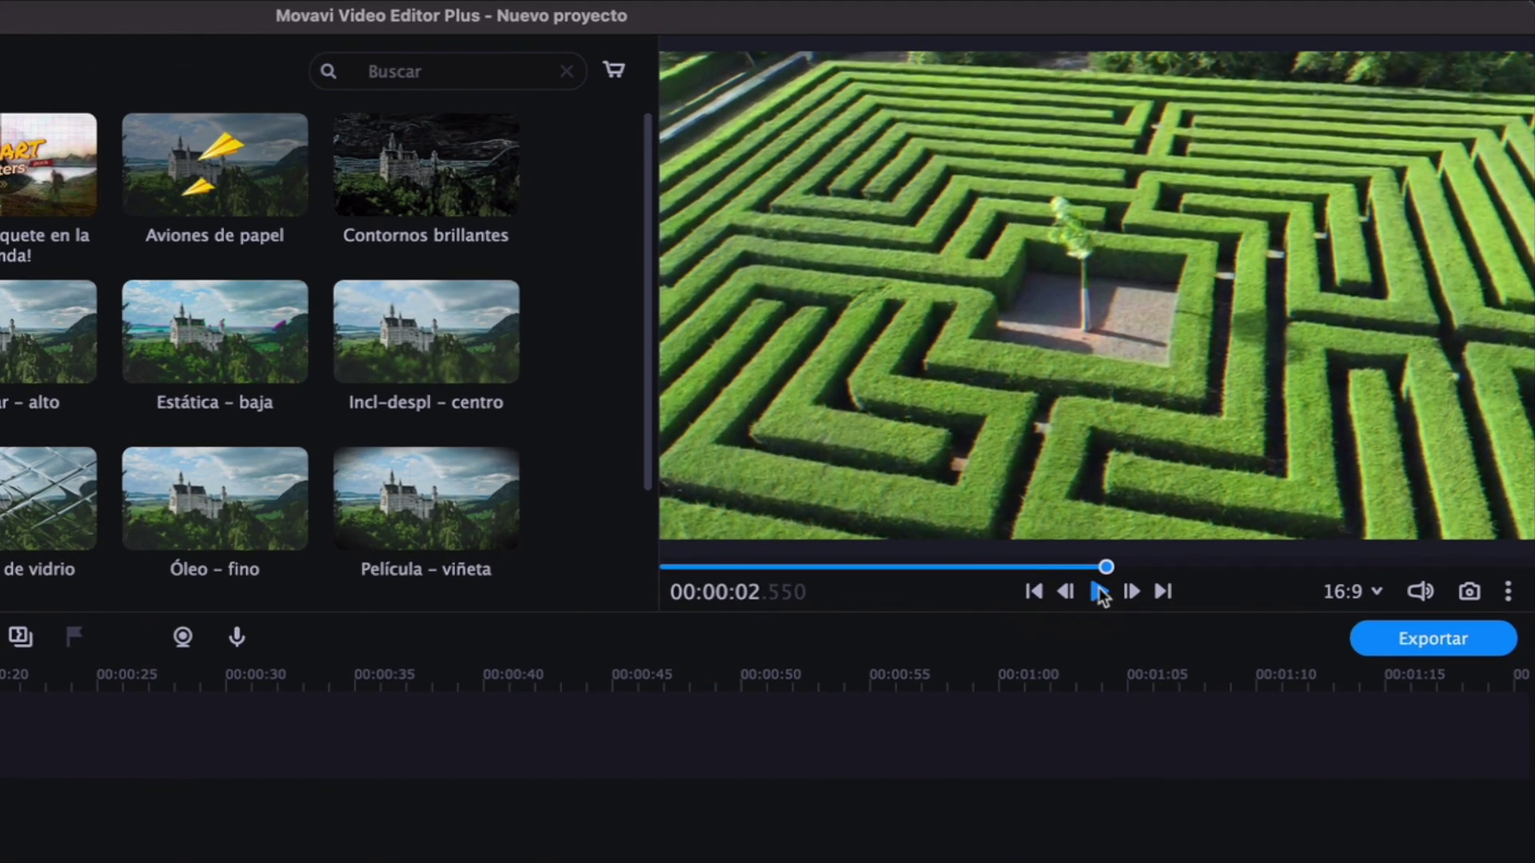
click(1262, 432)
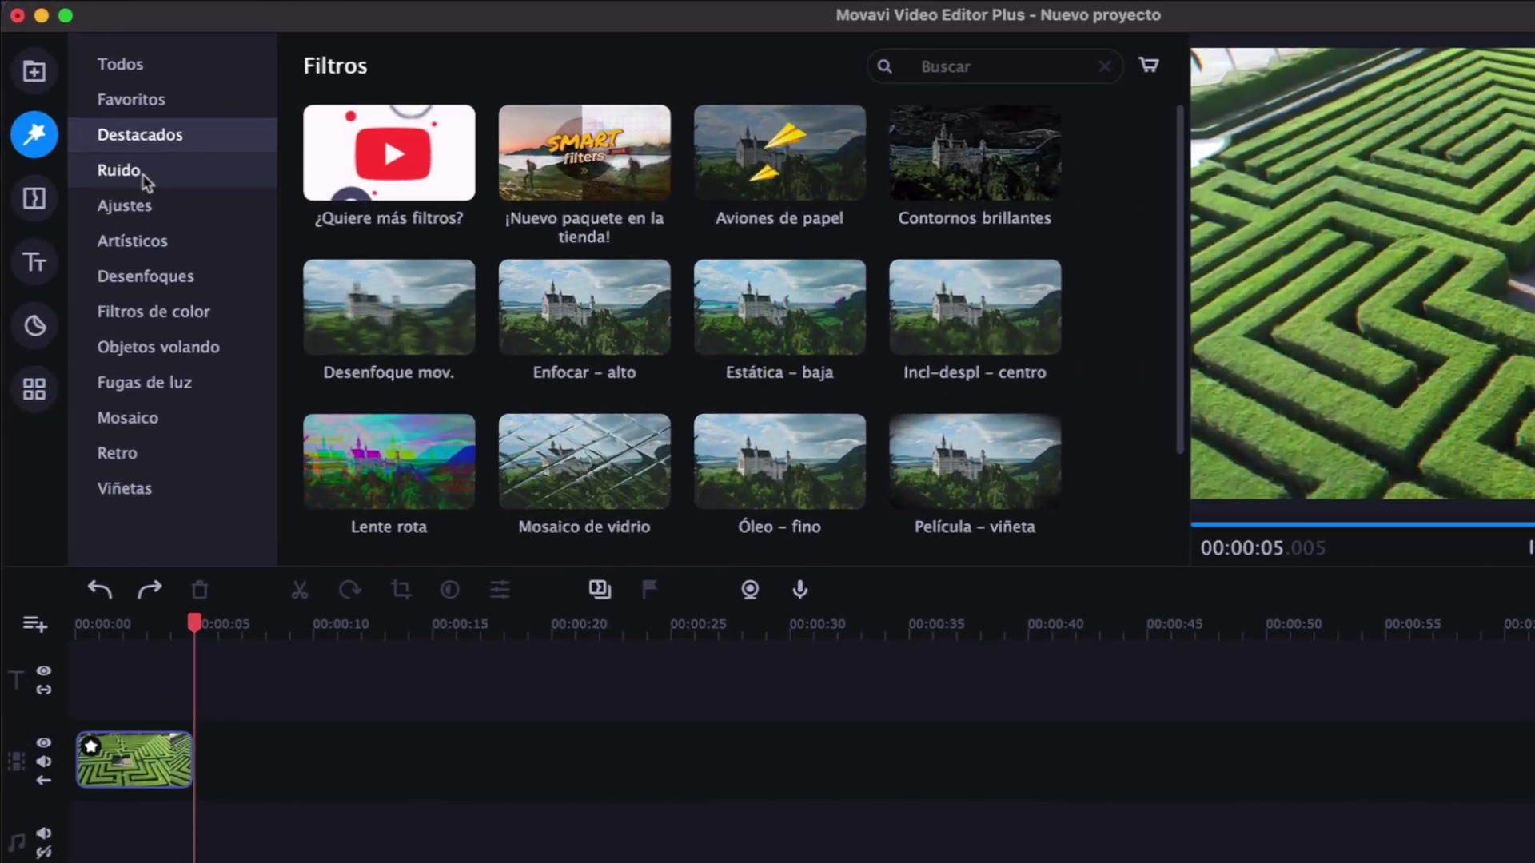
Apply the Caleidoscopio filter from the Ajustes category to the maze clip and preview the effect from near its start
click(143, 179)
click(153, 223)
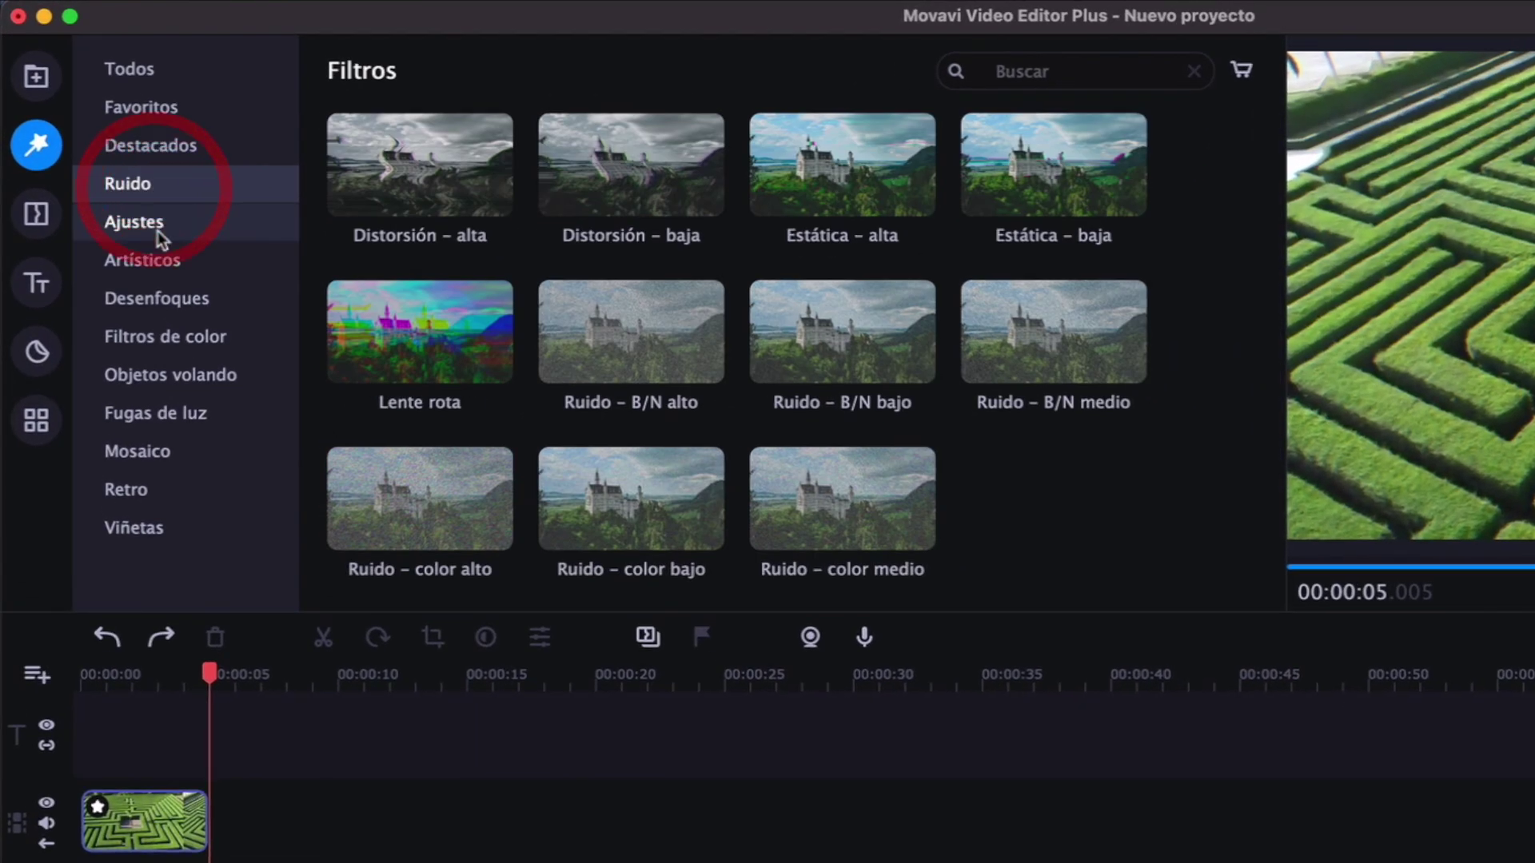
drag(444, 177, 132, 811)
click(144, 682)
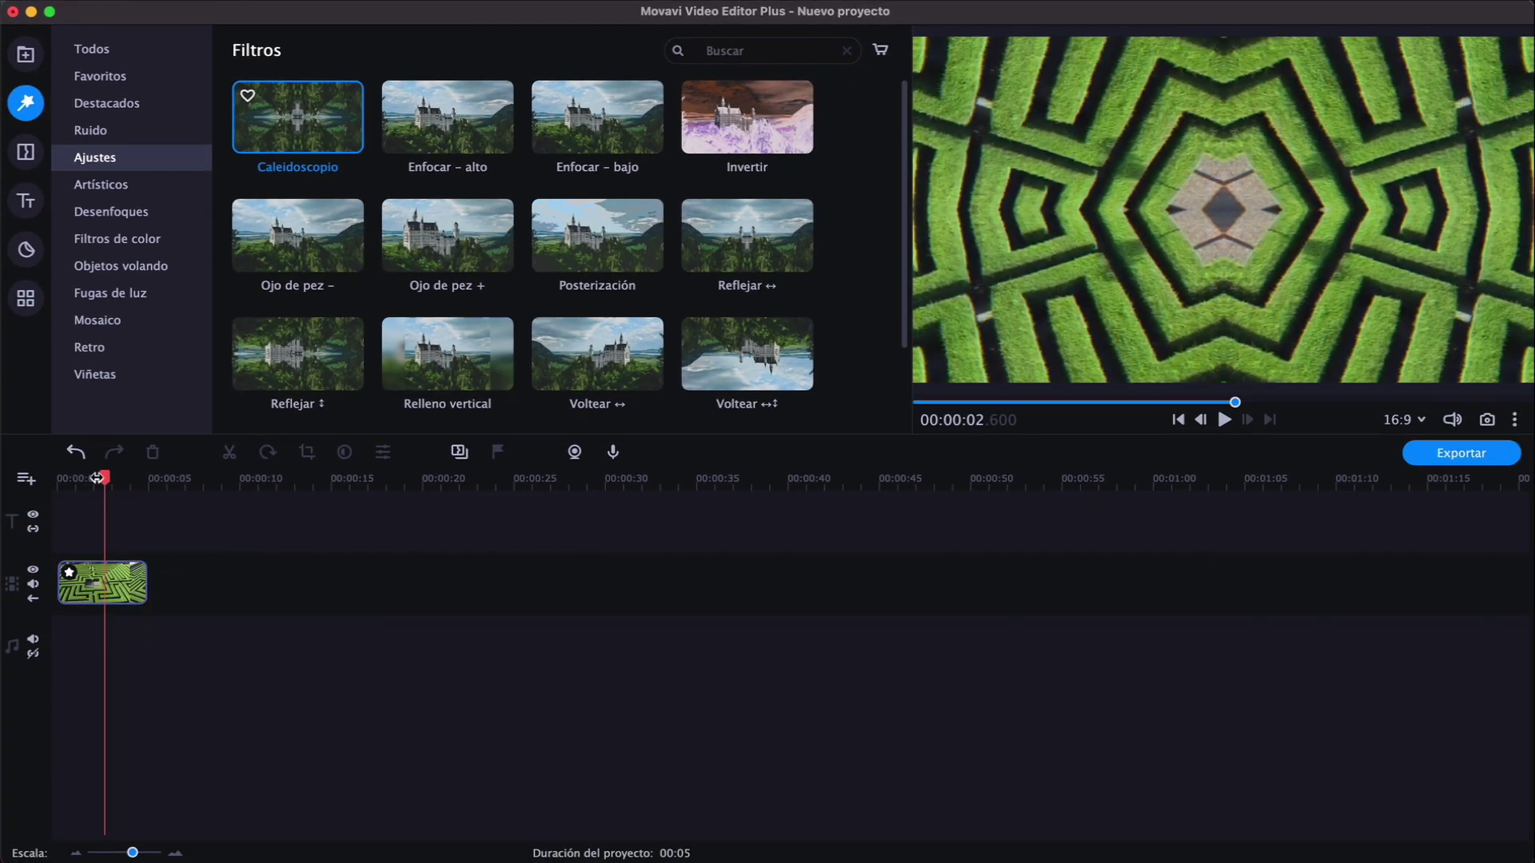
click(87, 482)
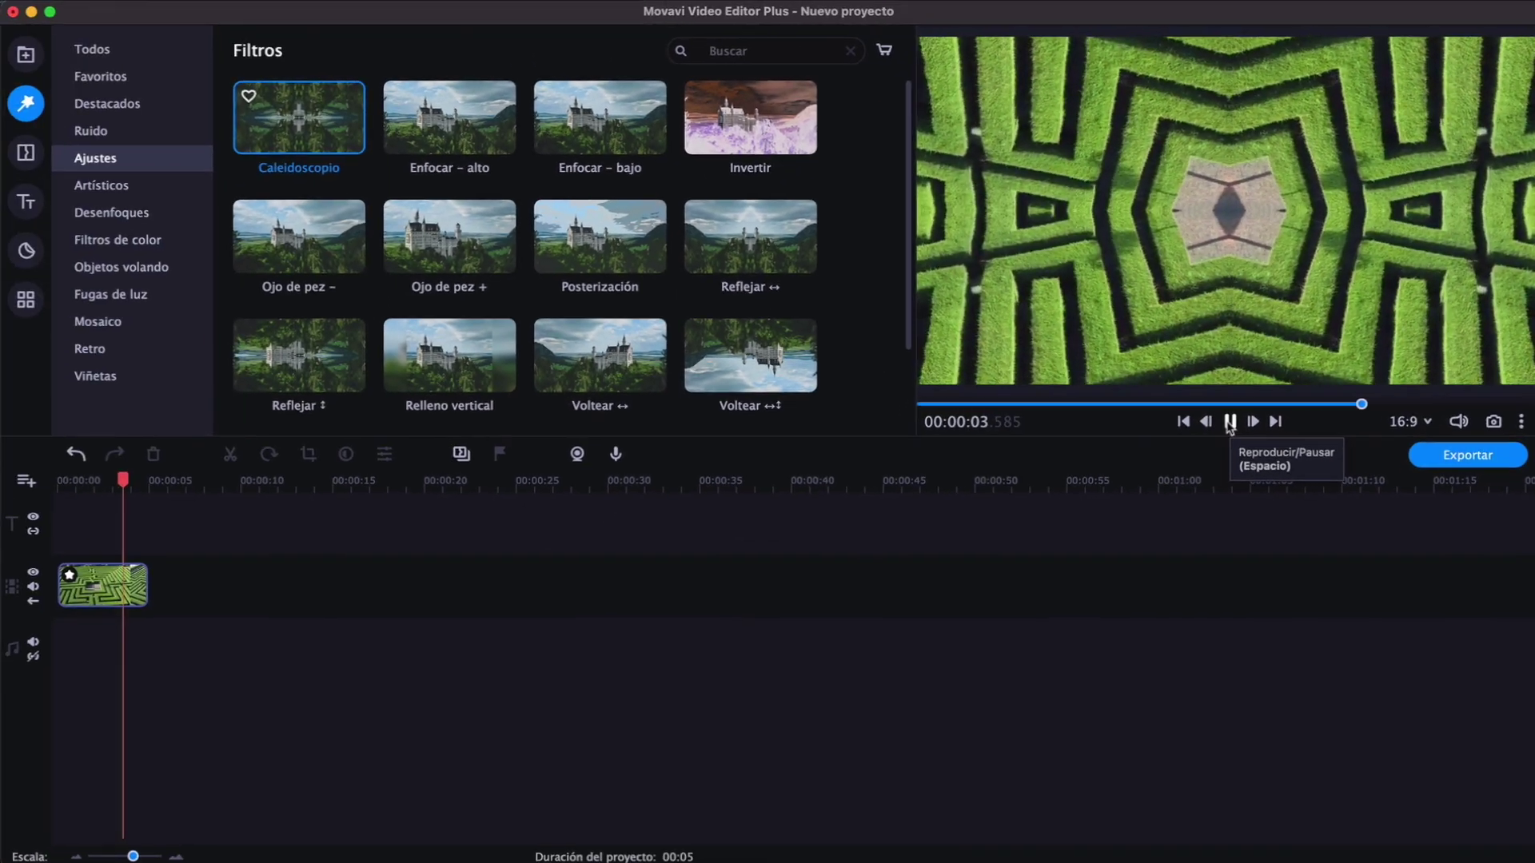
Stop the preview and apply the Película – sepia filter from the Retro category to the maze clip on the timeline
click(1229, 422)
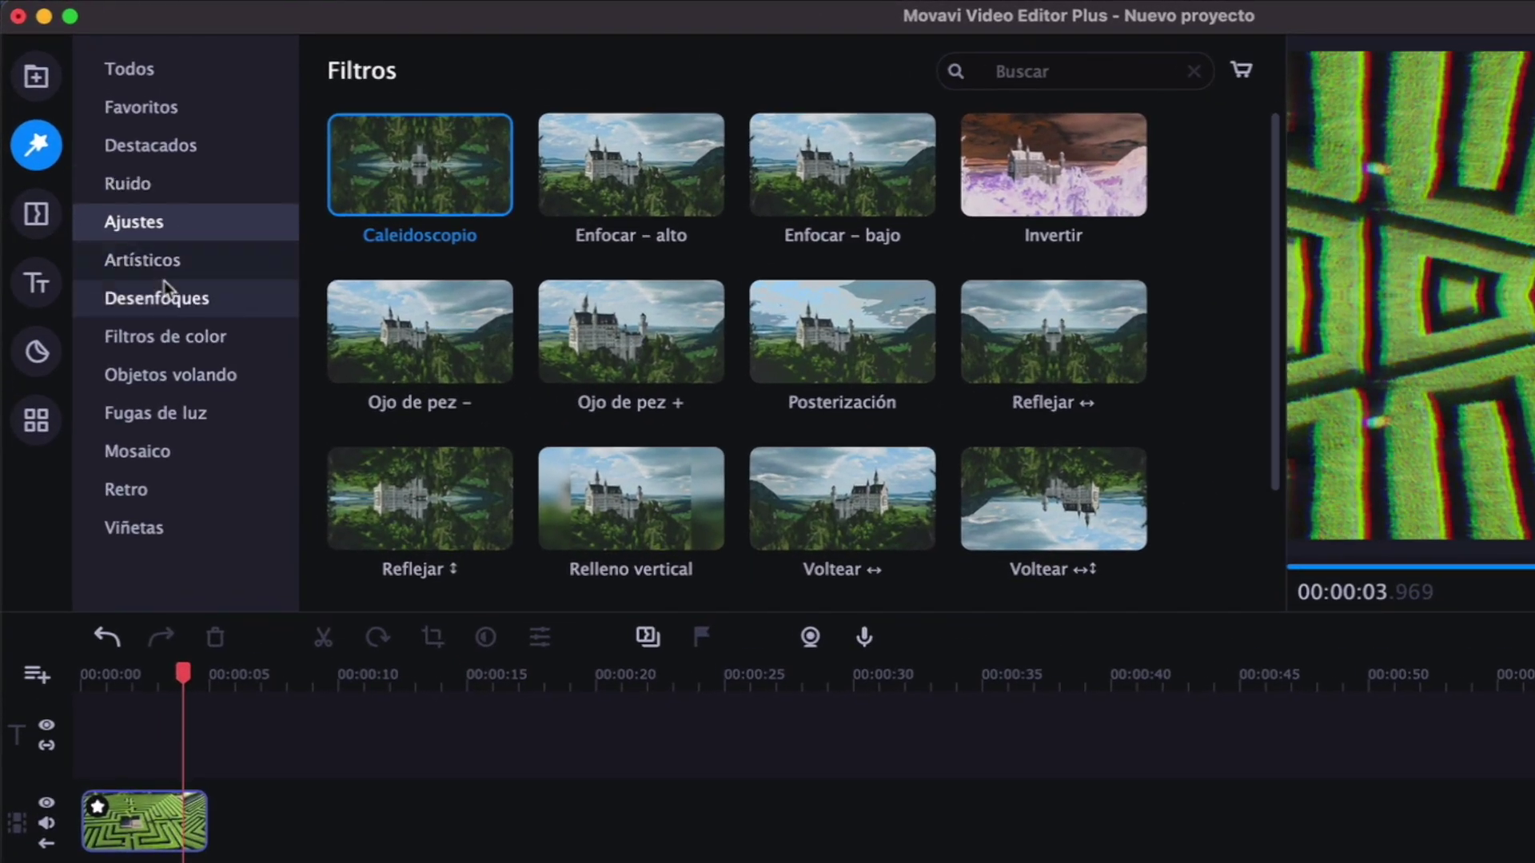
click(166, 303)
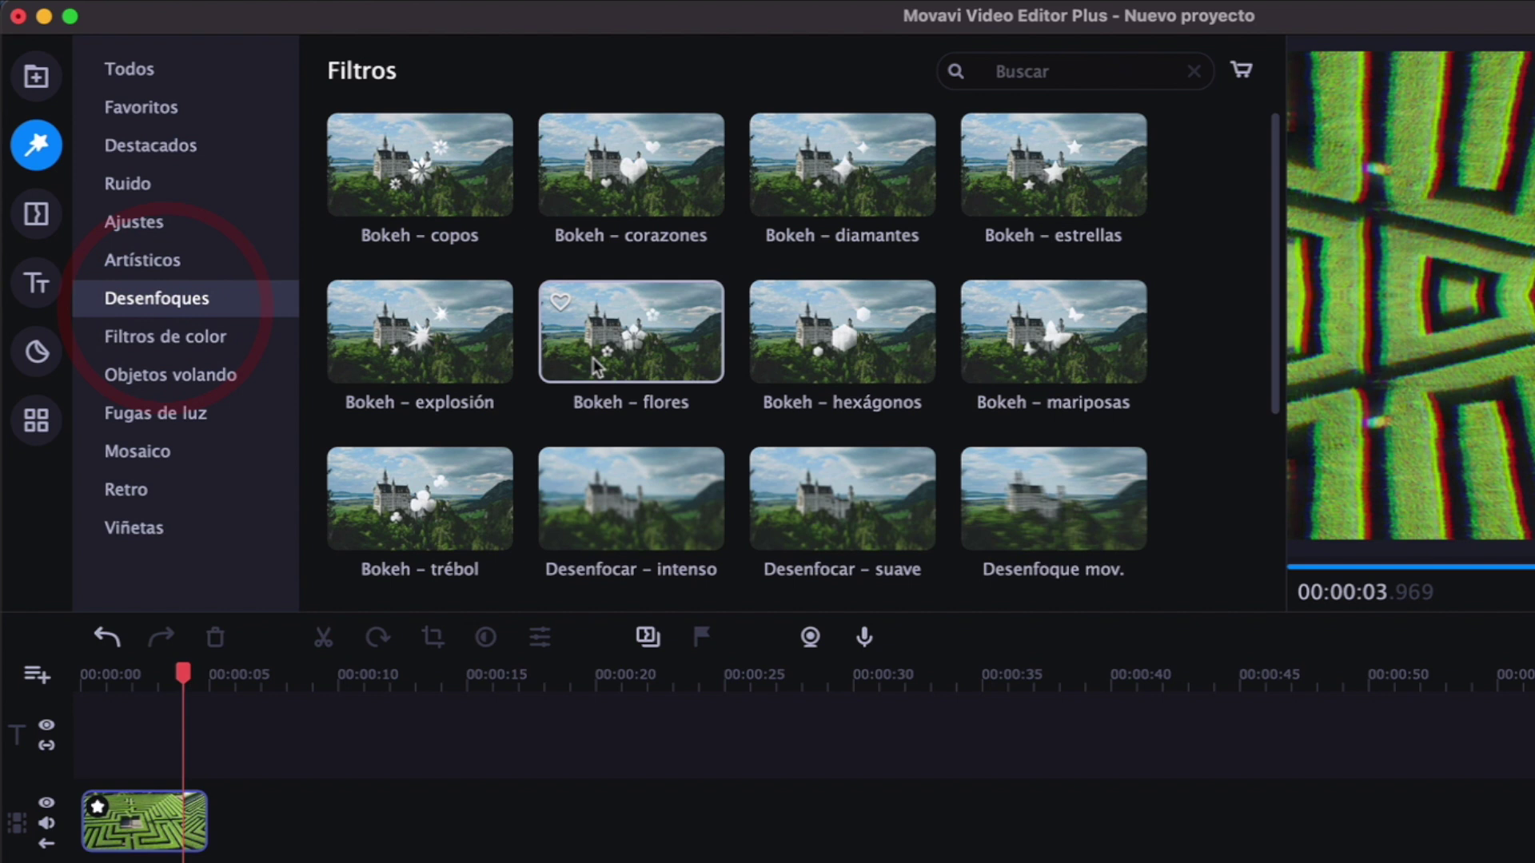
scroll(404, 247, down, 3)
click(158, 497)
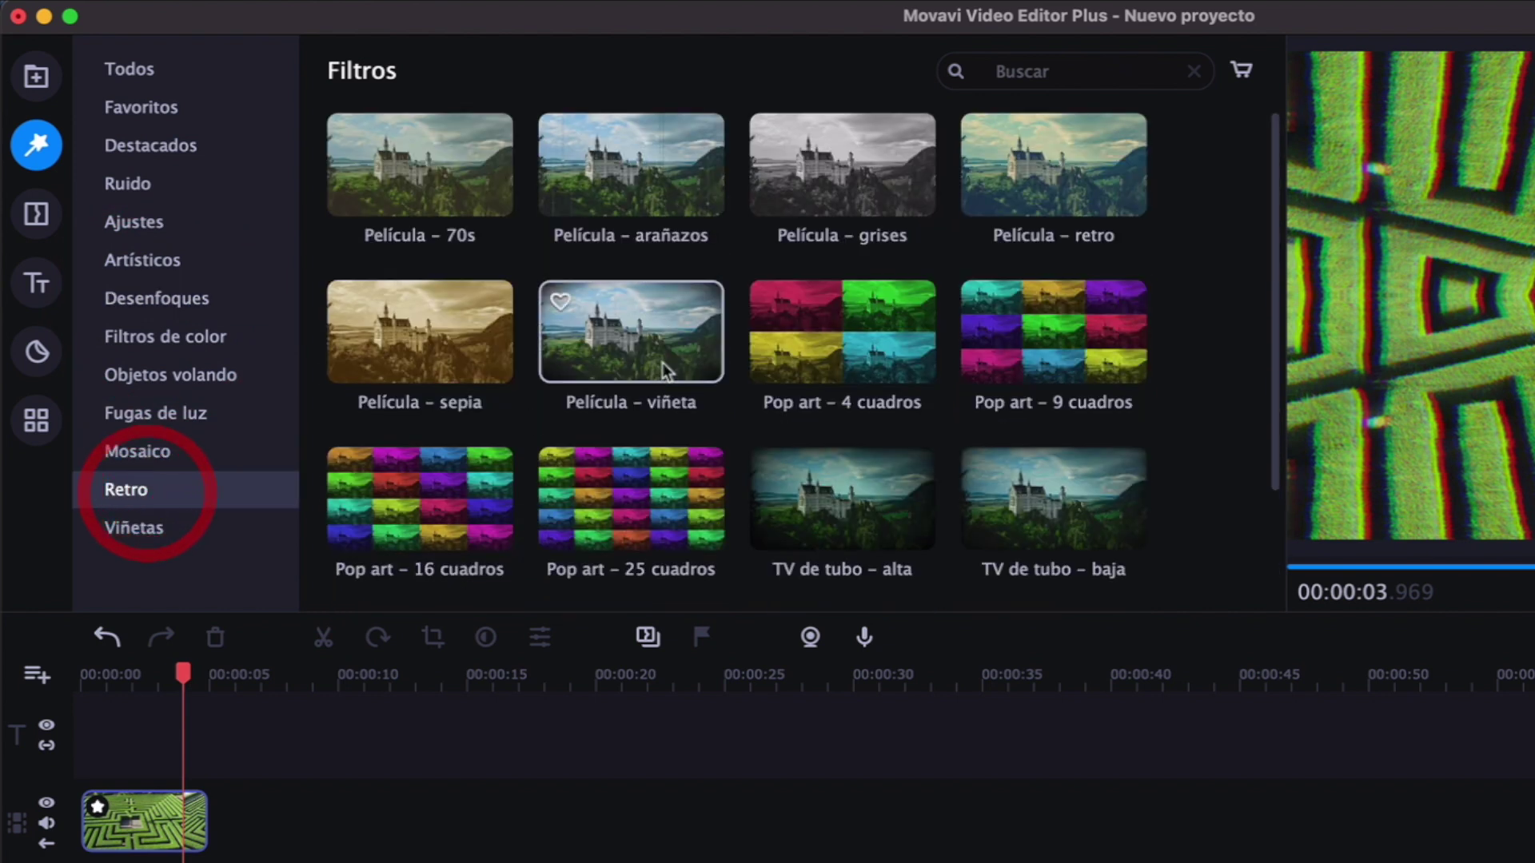
drag(381, 366, 144, 819)
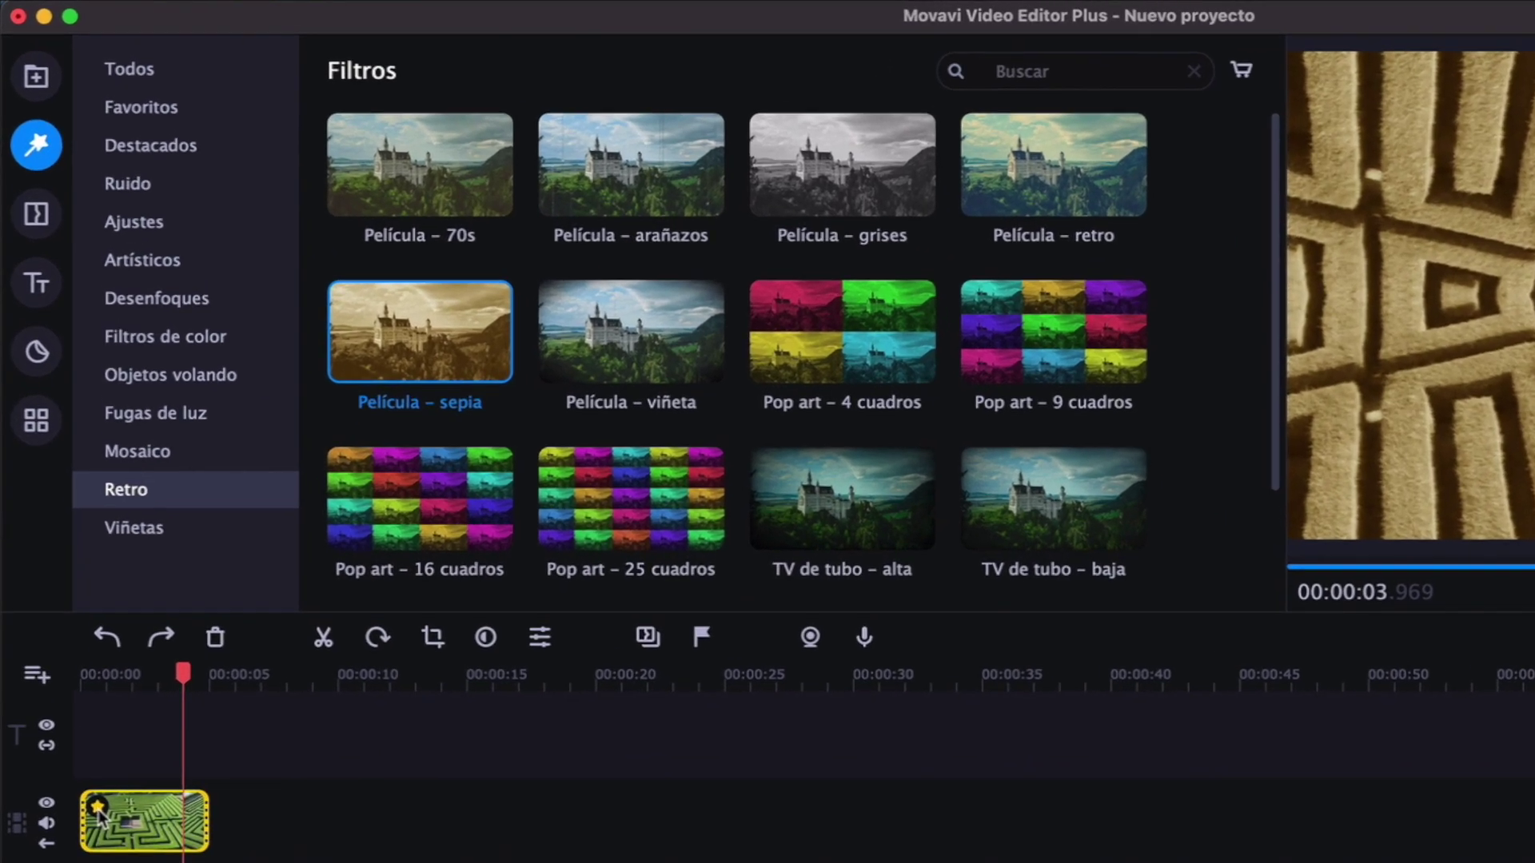
Remove the Caleidoscopio and Lente rota filters from the maze clip, adjust Película – sepia up to 100%, and remove it too
click(70, 573)
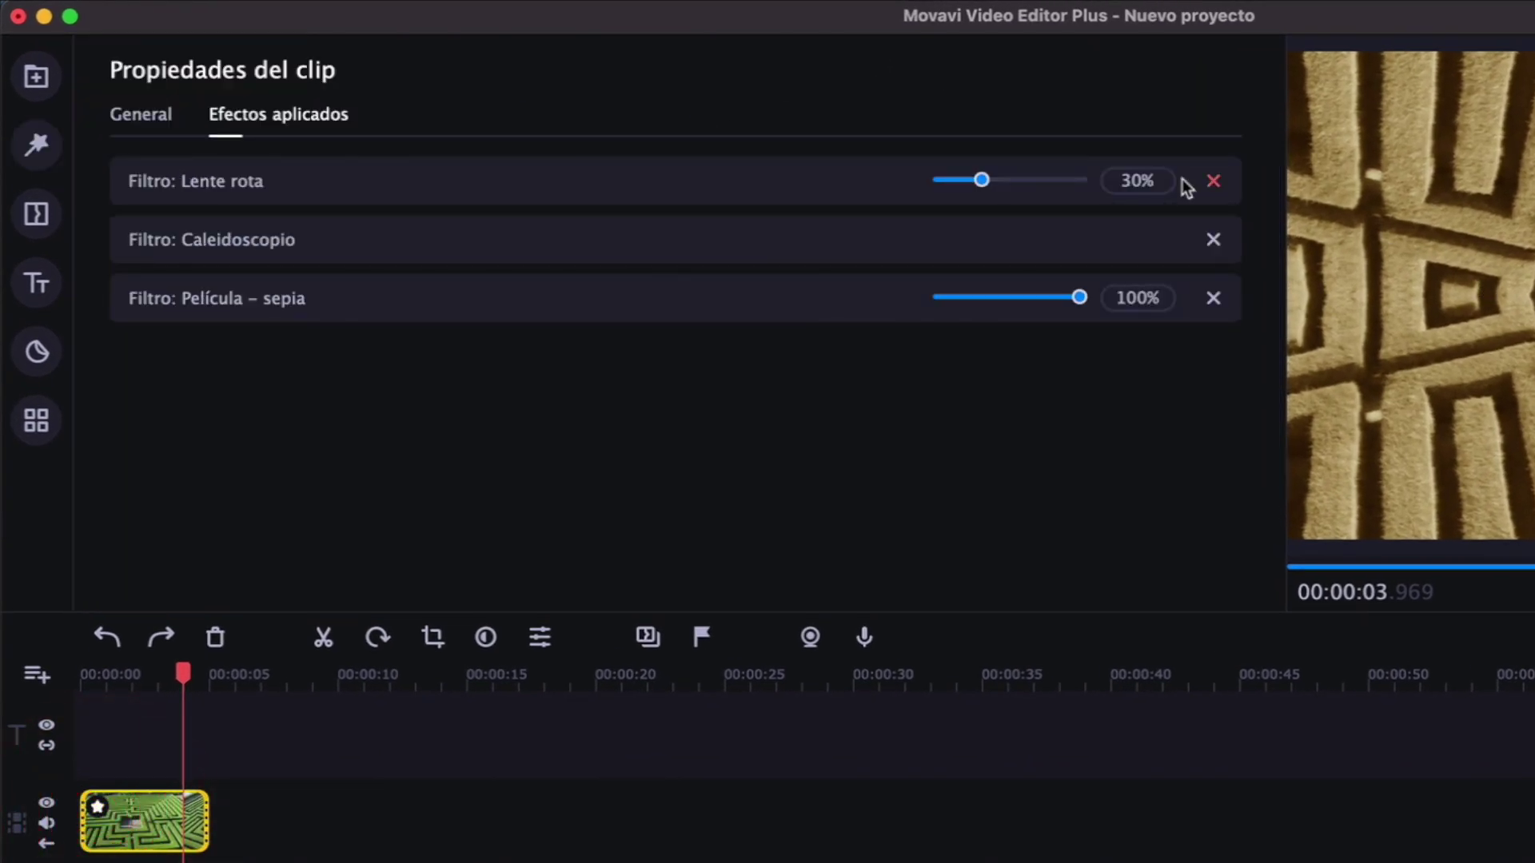
click(1213, 242)
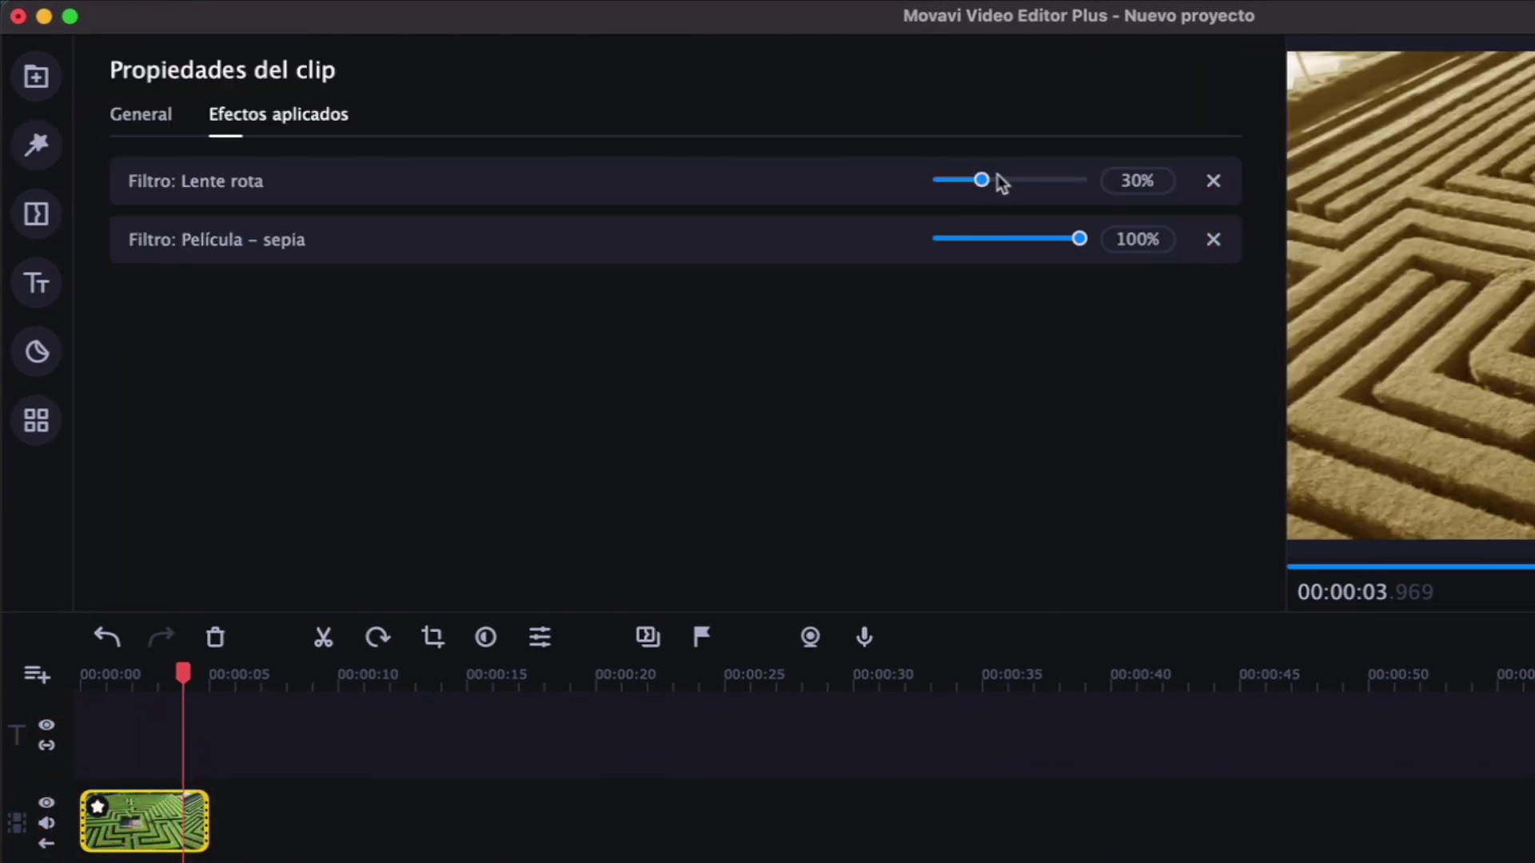
click(1213, 182)
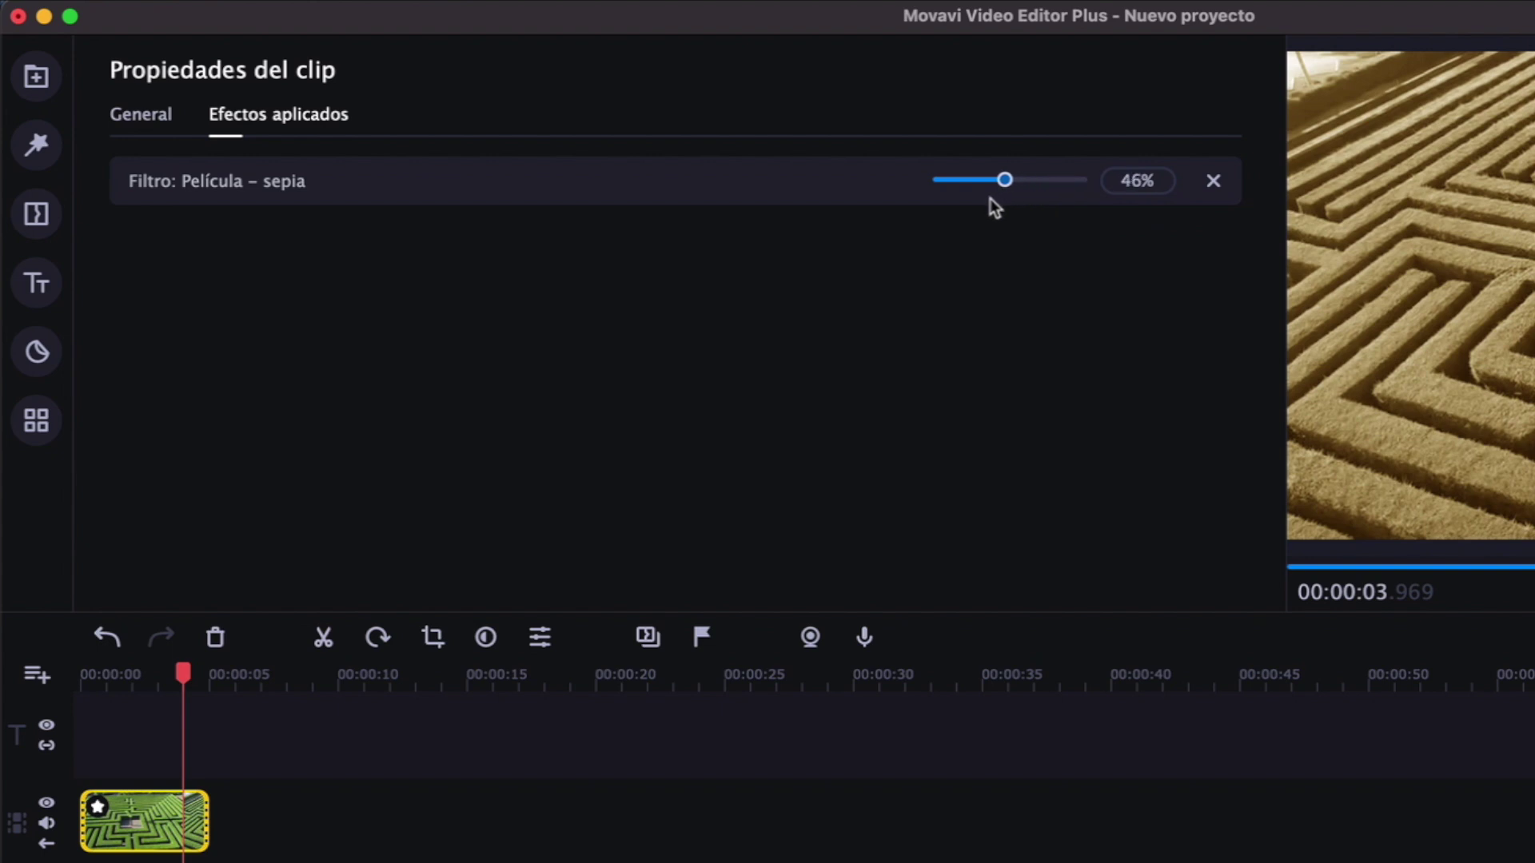
drag(1009, 182, 1119, 186)
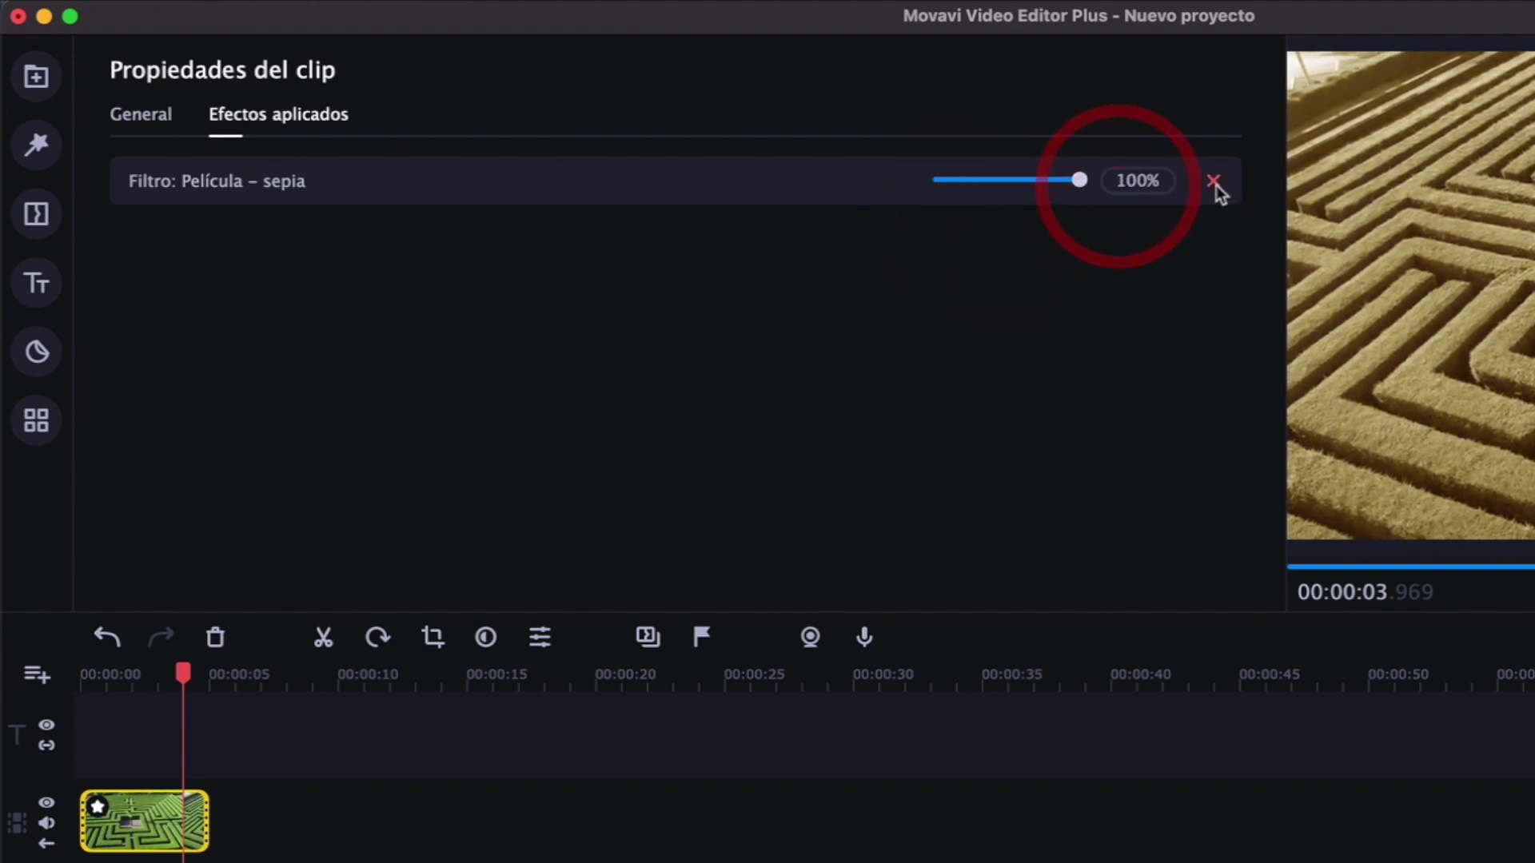
click(1213, 182)
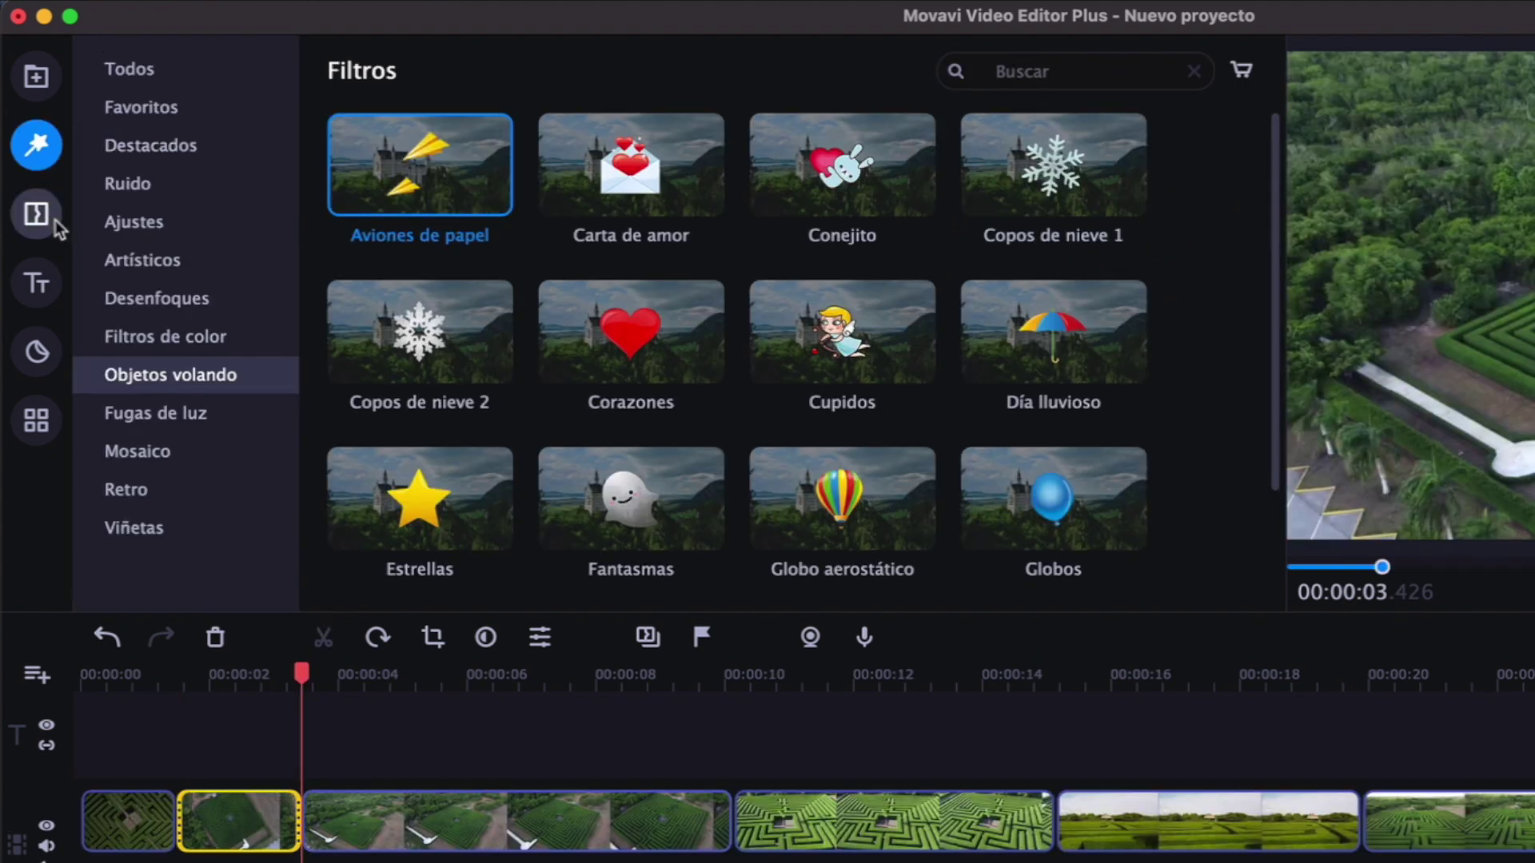
Place the Alejar rápidamente transition between the first two clips and preview it from the start of the timeline
click(42, 226)
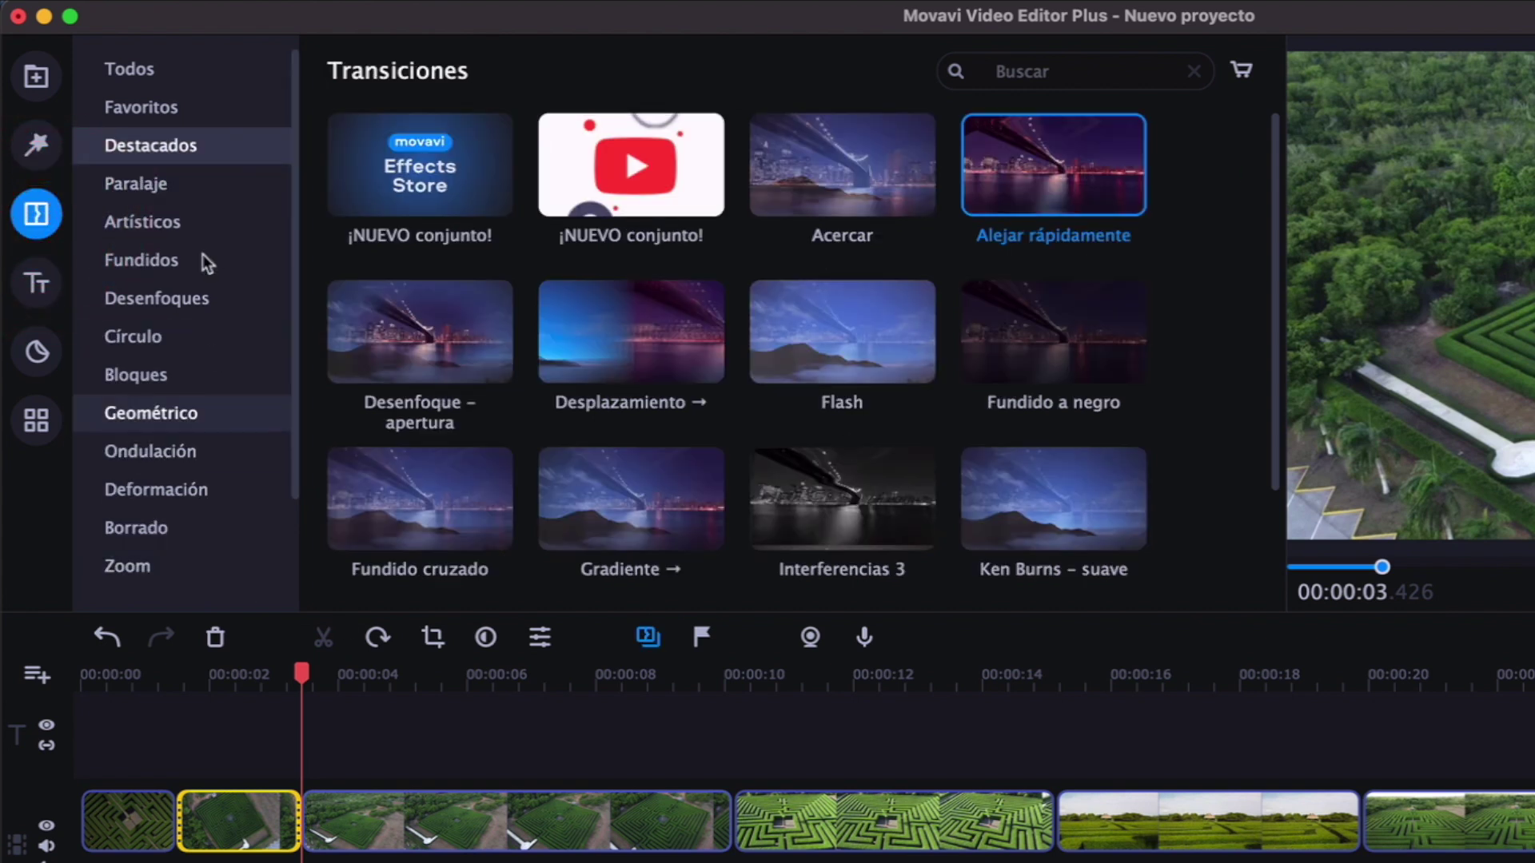
scroll(151, 483, down, 3)
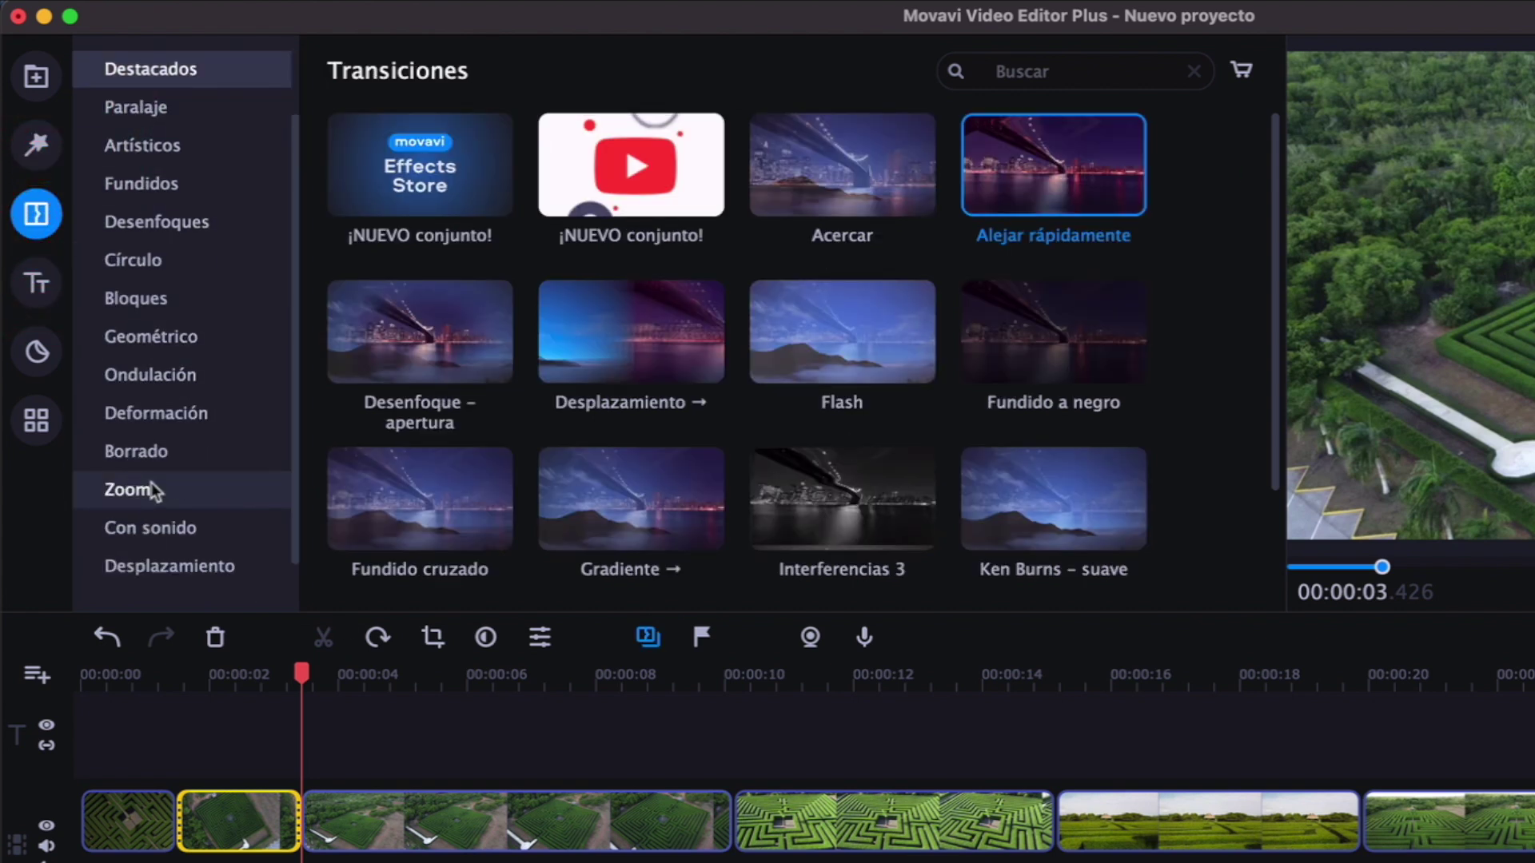
scroll(189, 332, up, 3)
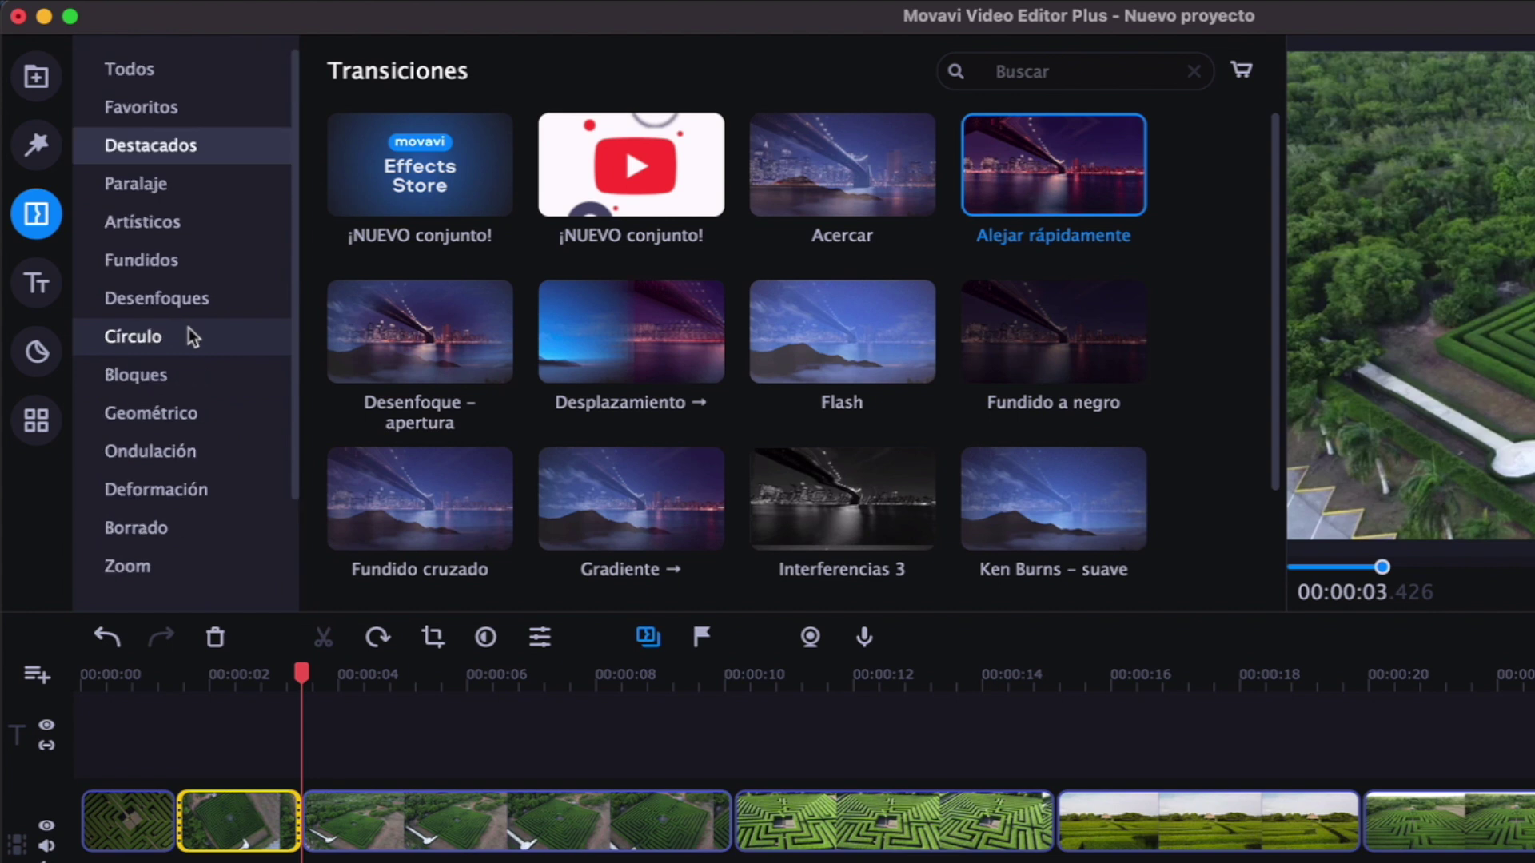
drag(1074, 182, 179, 838)
click(79, 681)
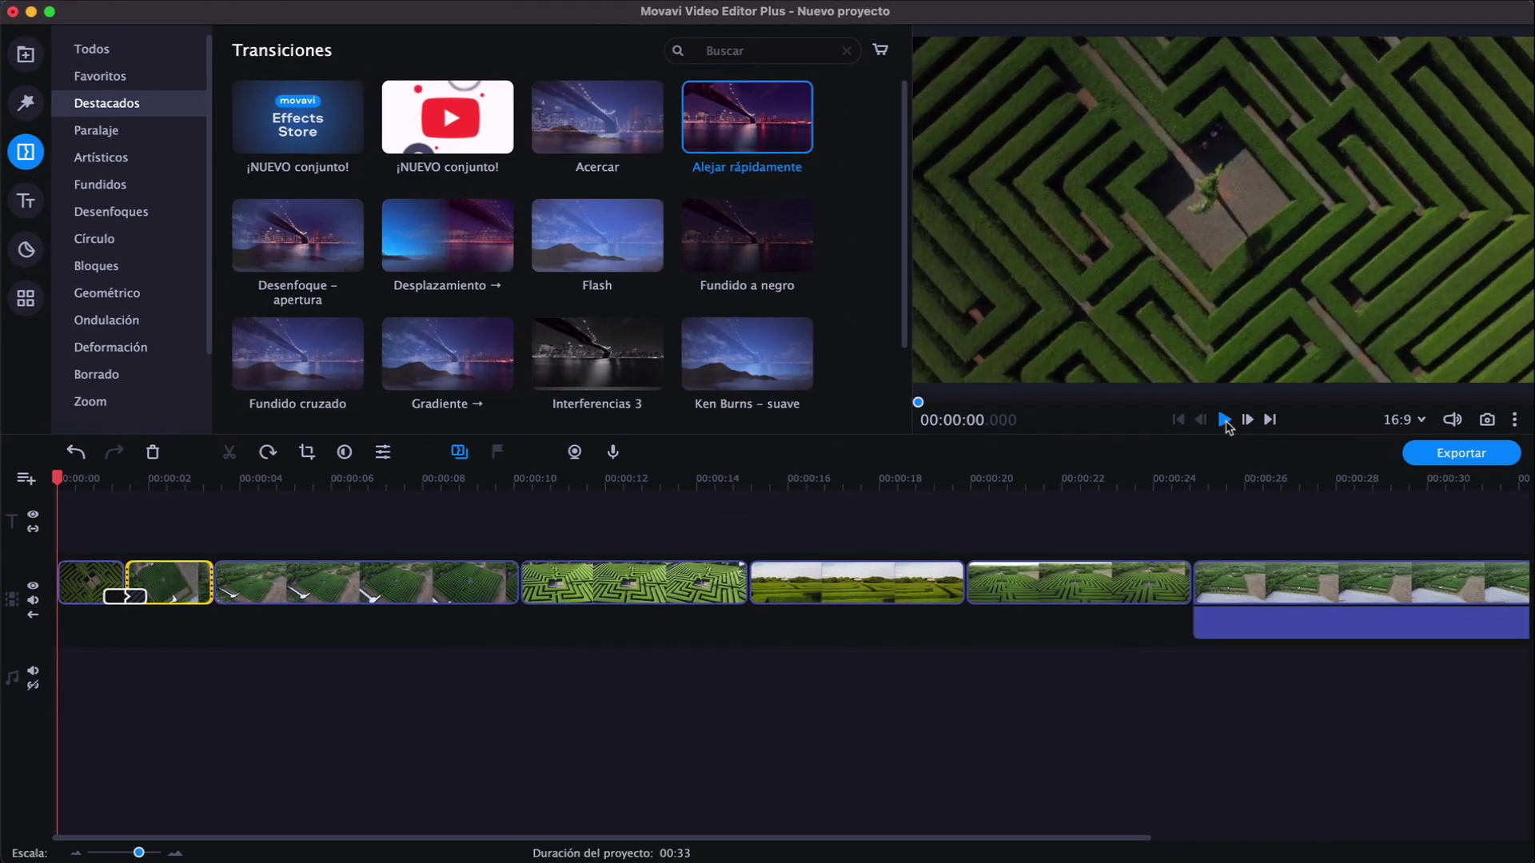
click(1223, 705)
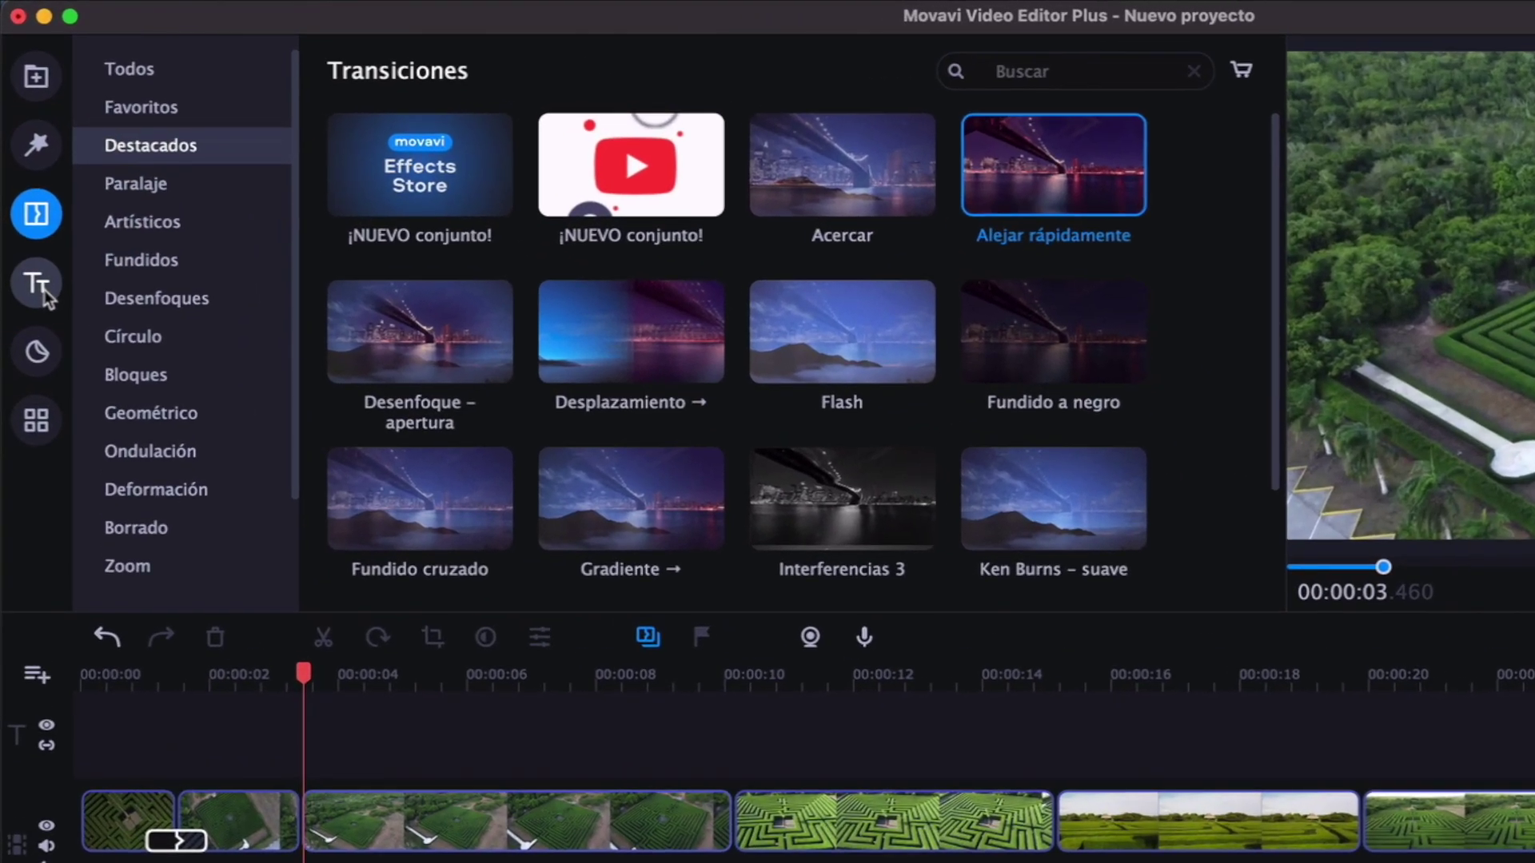
Add the Cartel 3D title to the title track at the start of the third clip
click(24, 205)
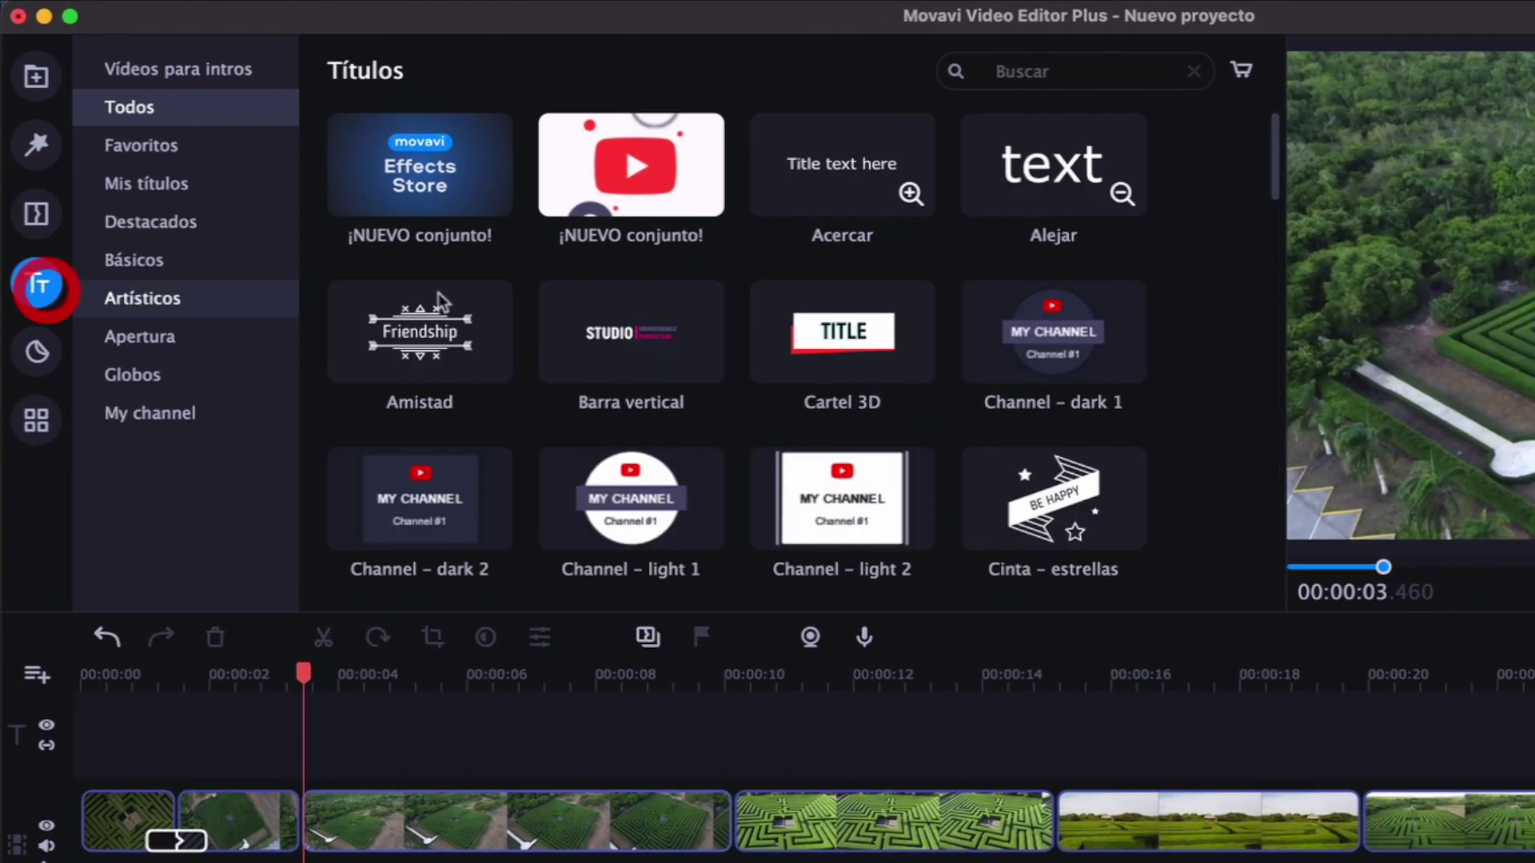
scroll(857, 328, down, 10)
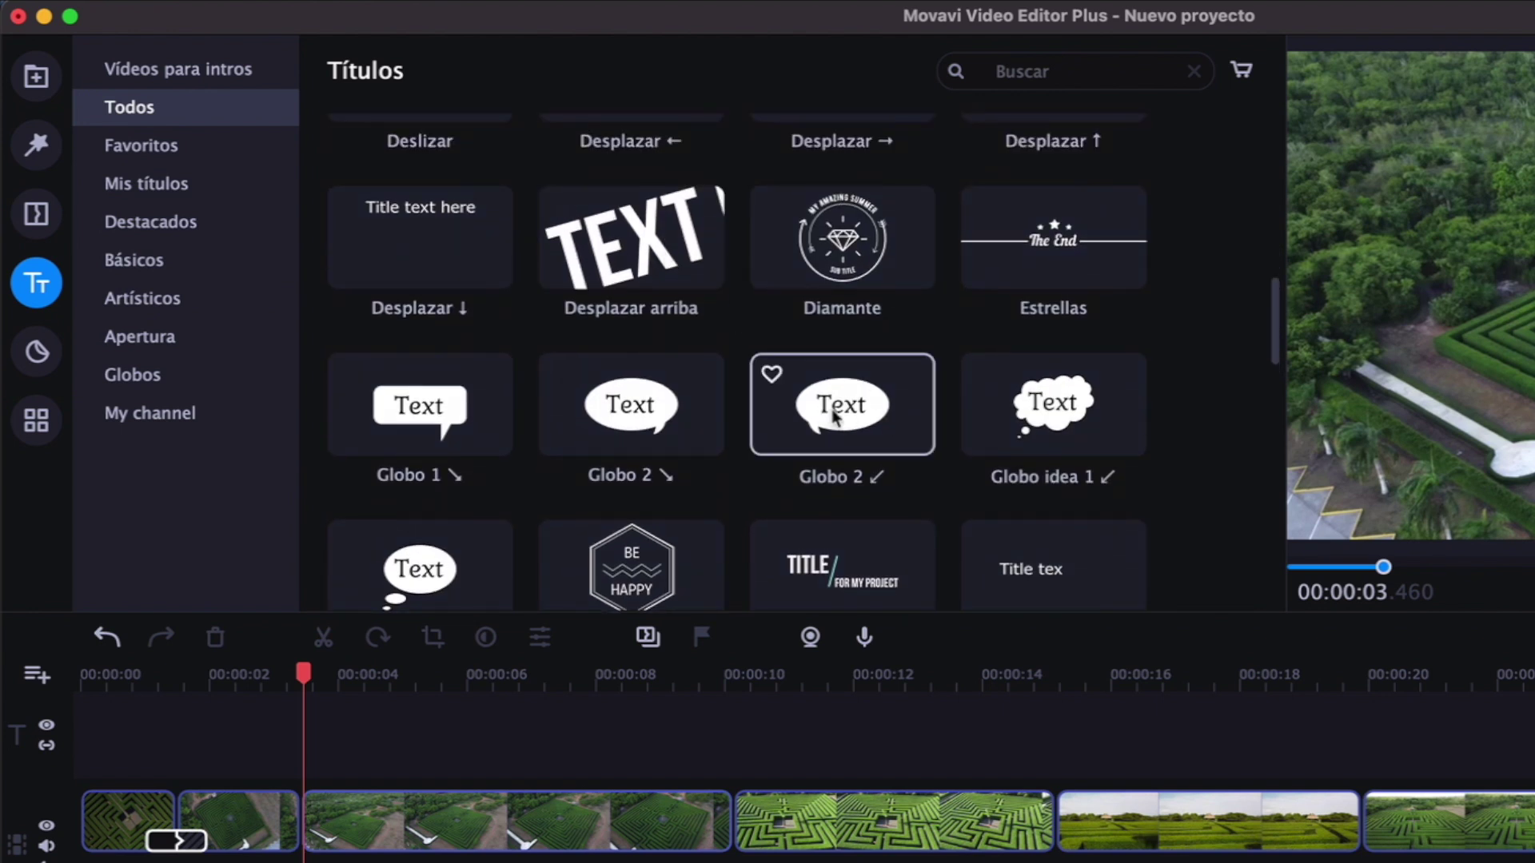
scroll(837, 415, up, 10)
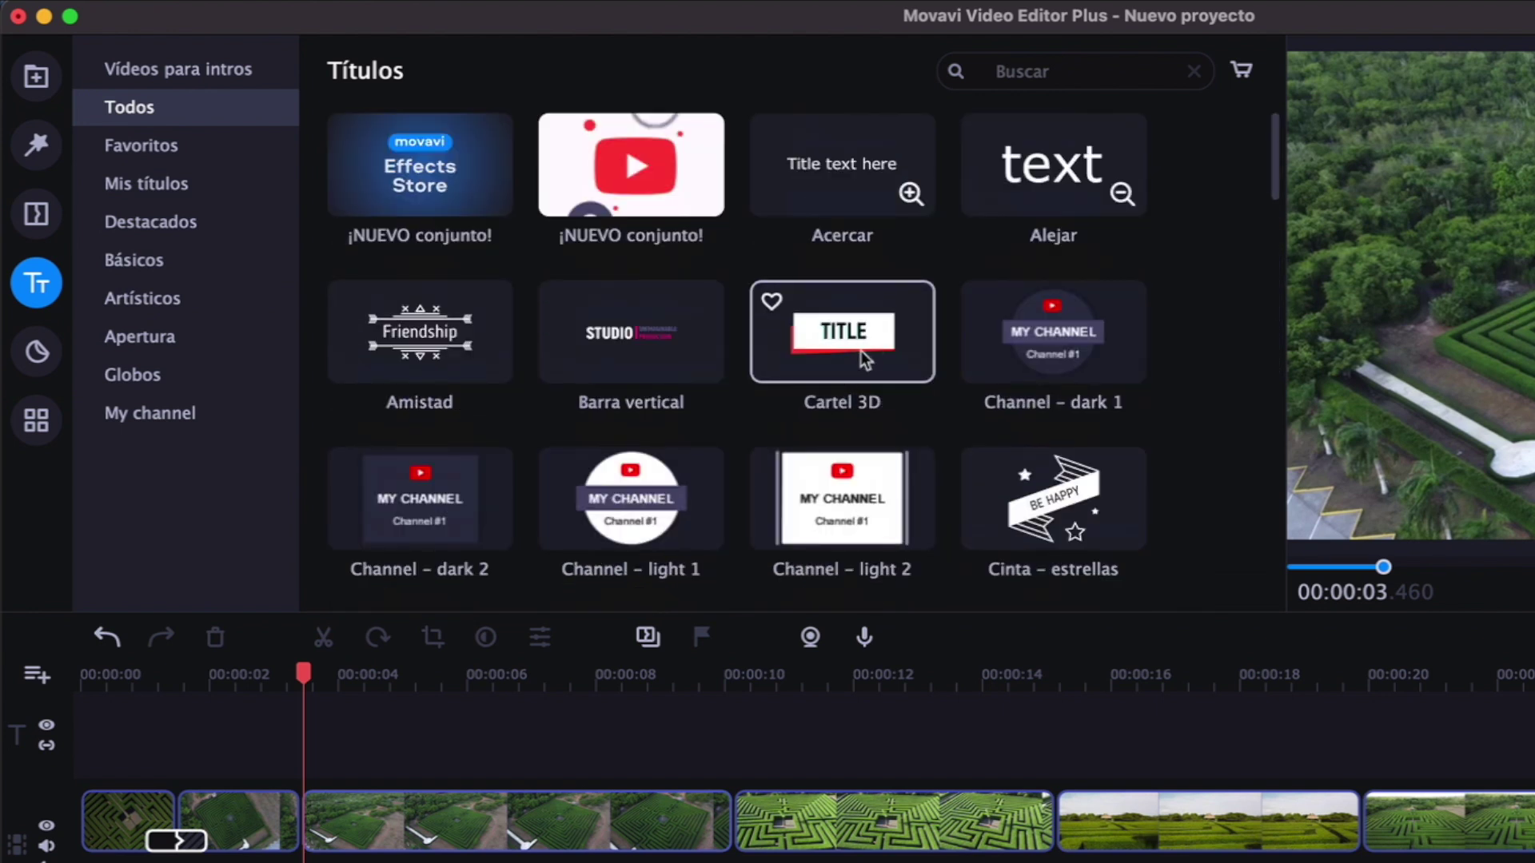
drag(851, 336, 293, 729)
Replace the Cartel 3D title's text with "Suscríbete" and set its font size to 120
double_click(296, 729)
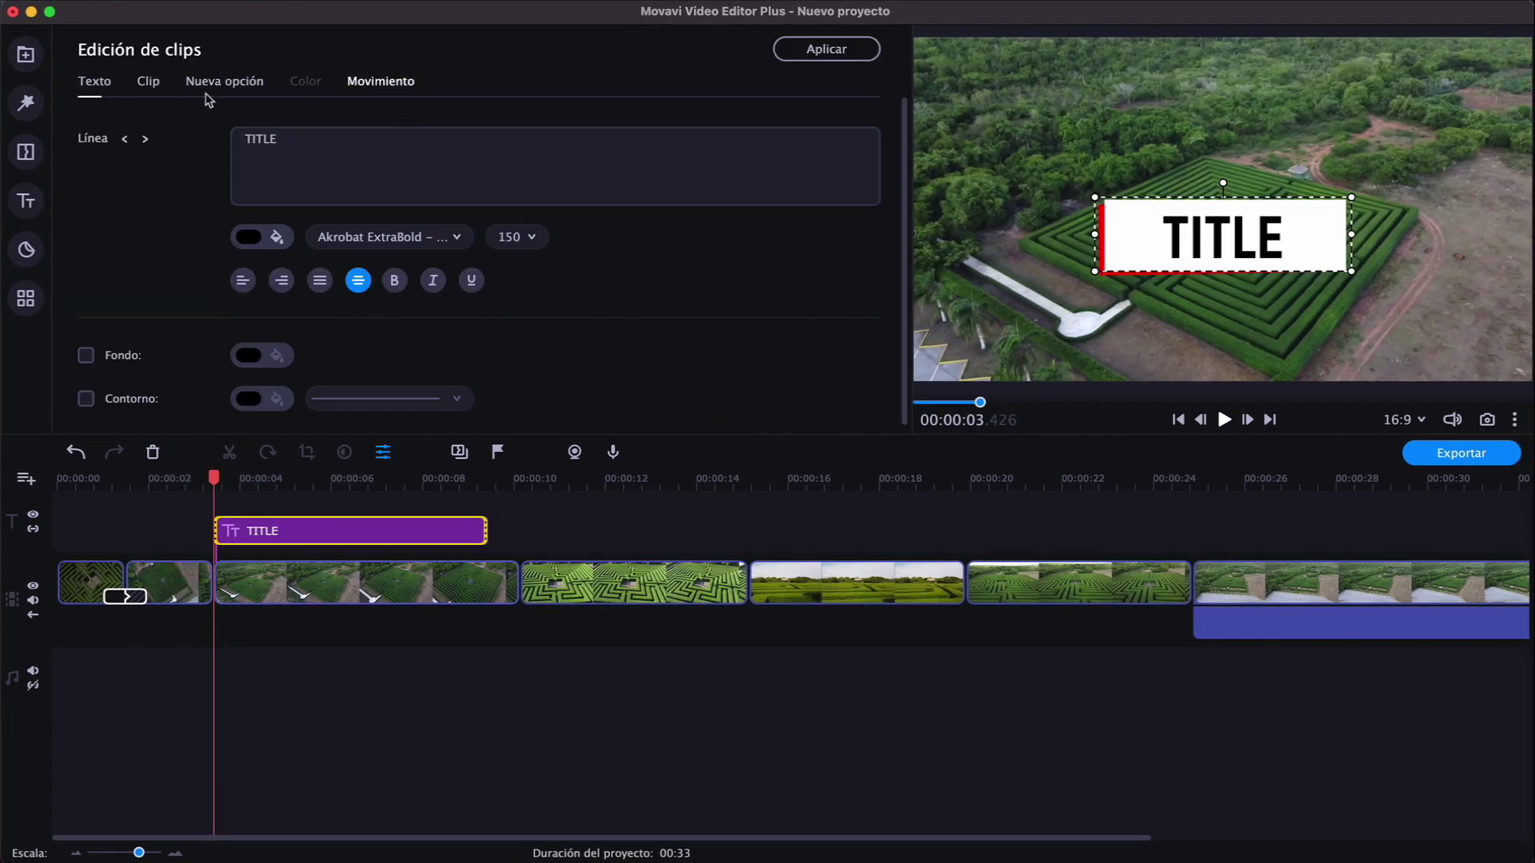
double_click(338, 150)
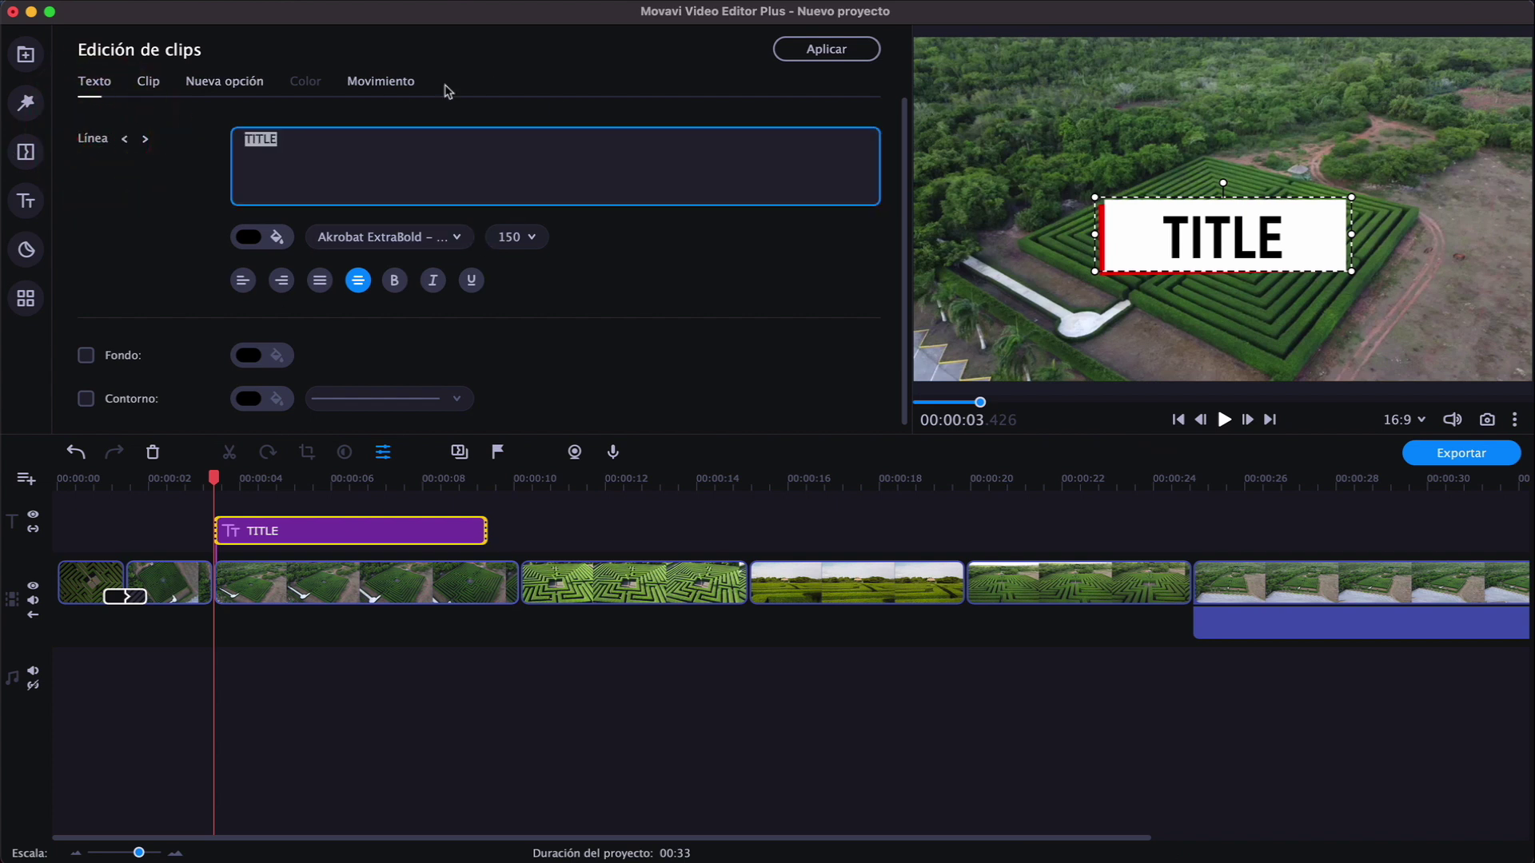
text(Suscríbete)
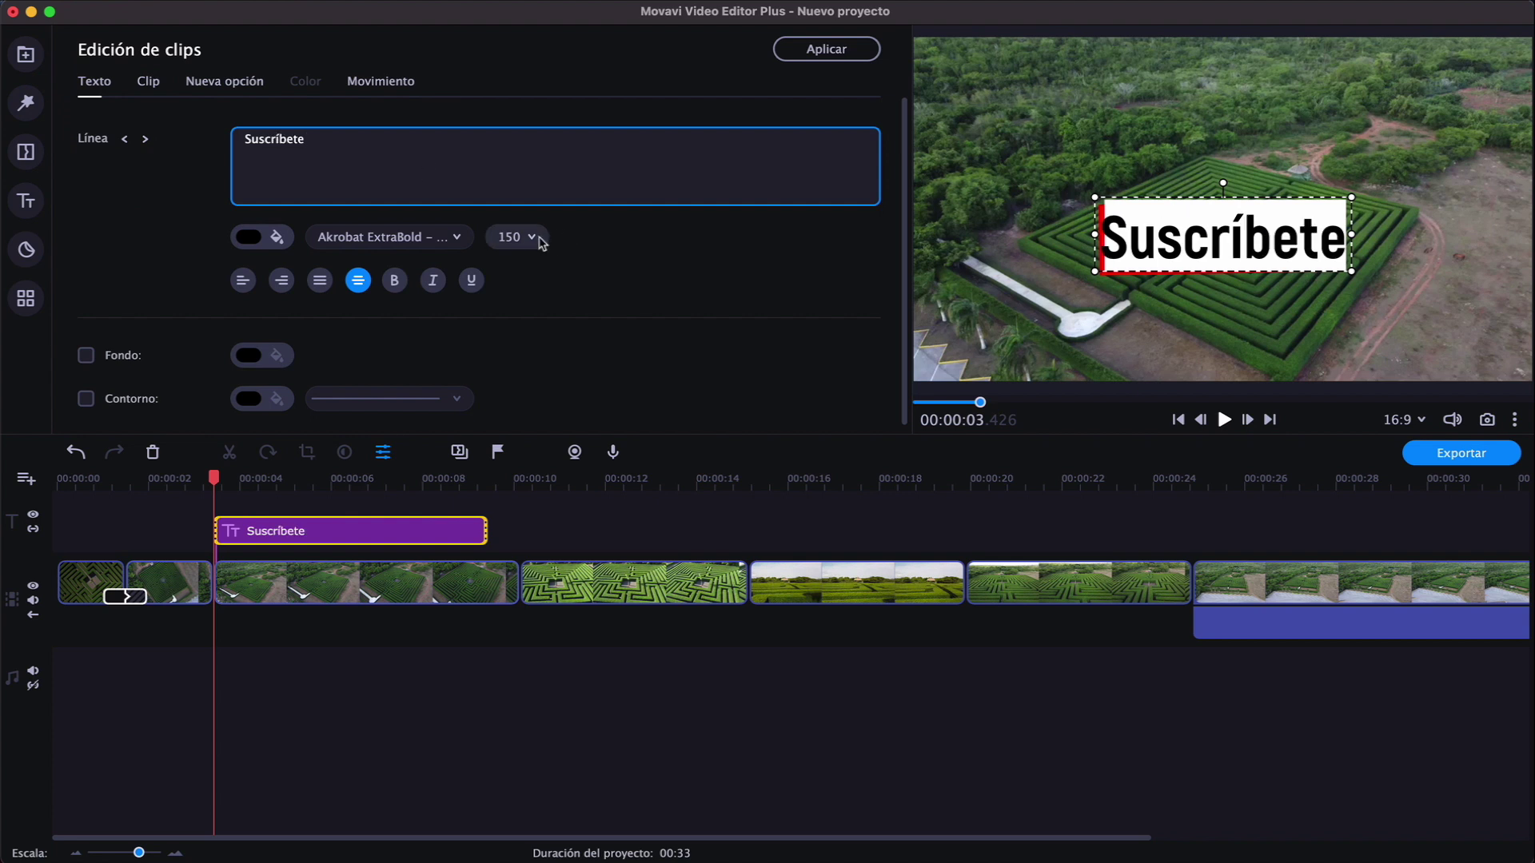
click(541, 237)
click(524, 466)
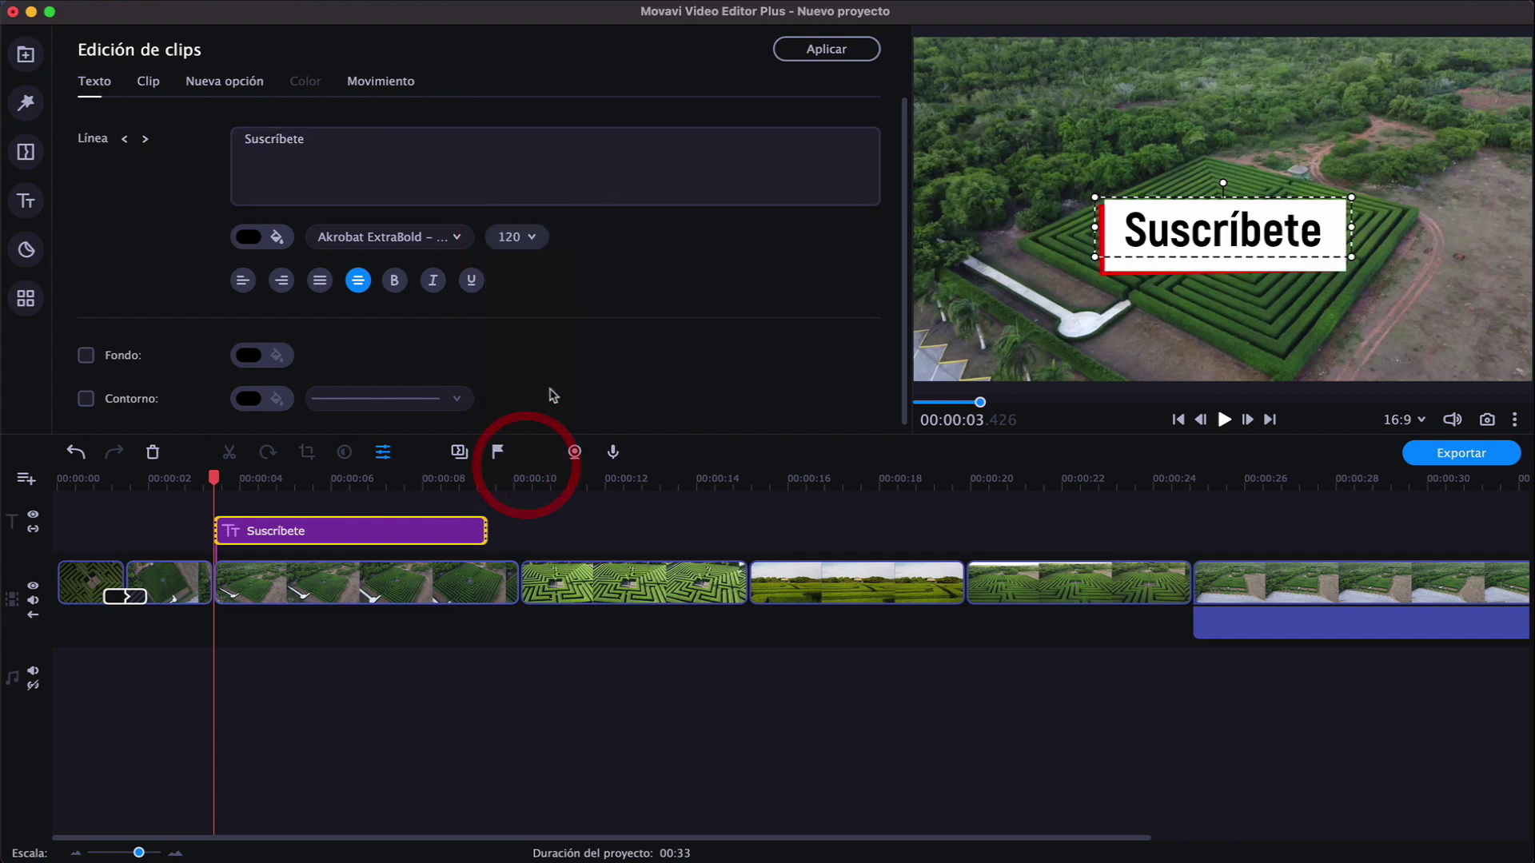
Choose the Akrobat ExtraBold – Black font, change the title text to "SUSCRIBETE", and preview the title
click(417, 236)
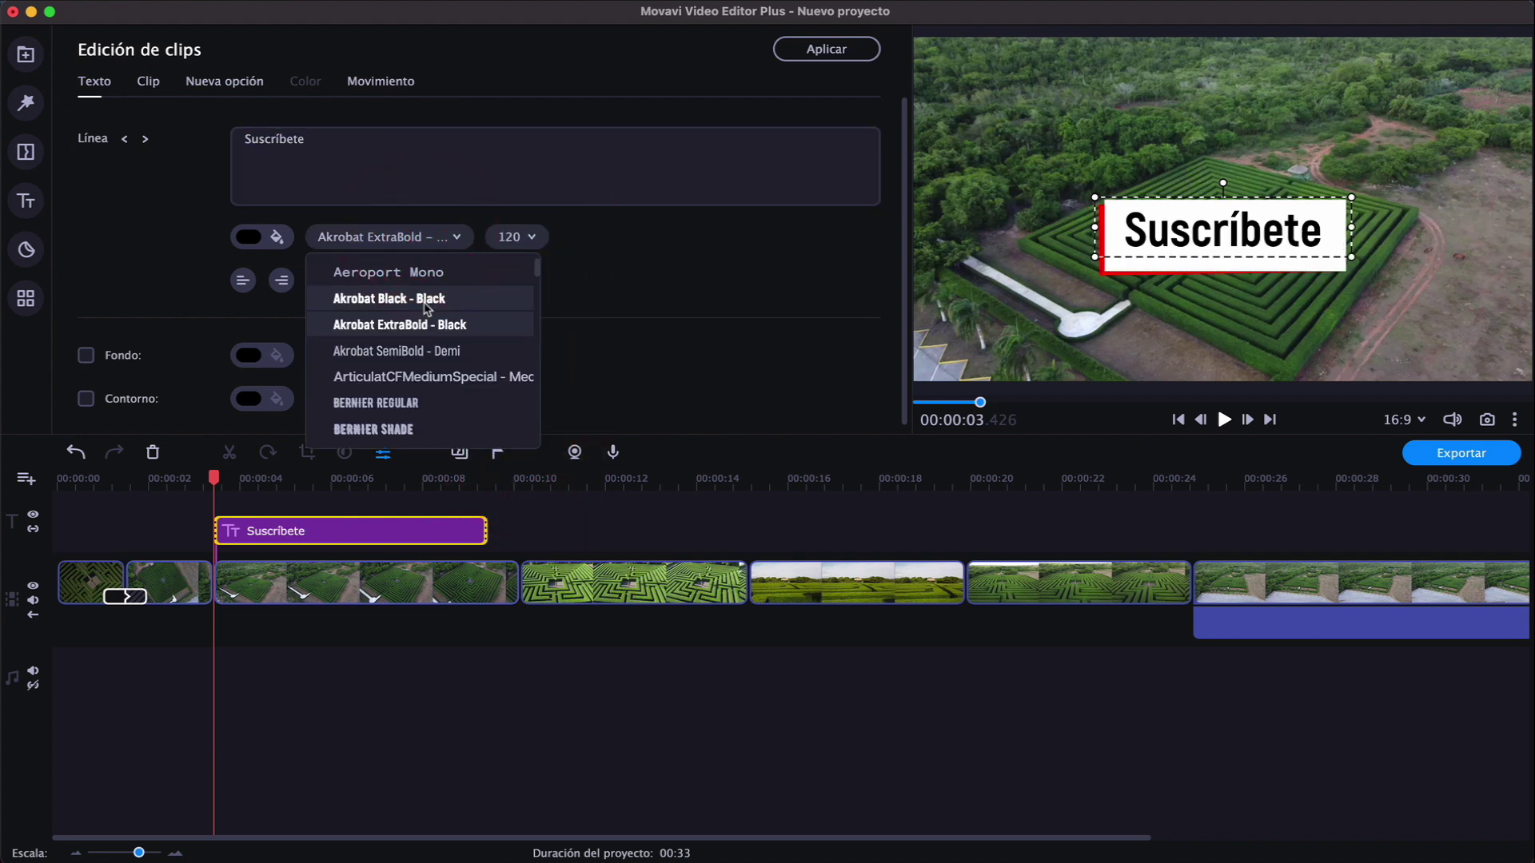
click(433, 324)
double_click(264, 142)
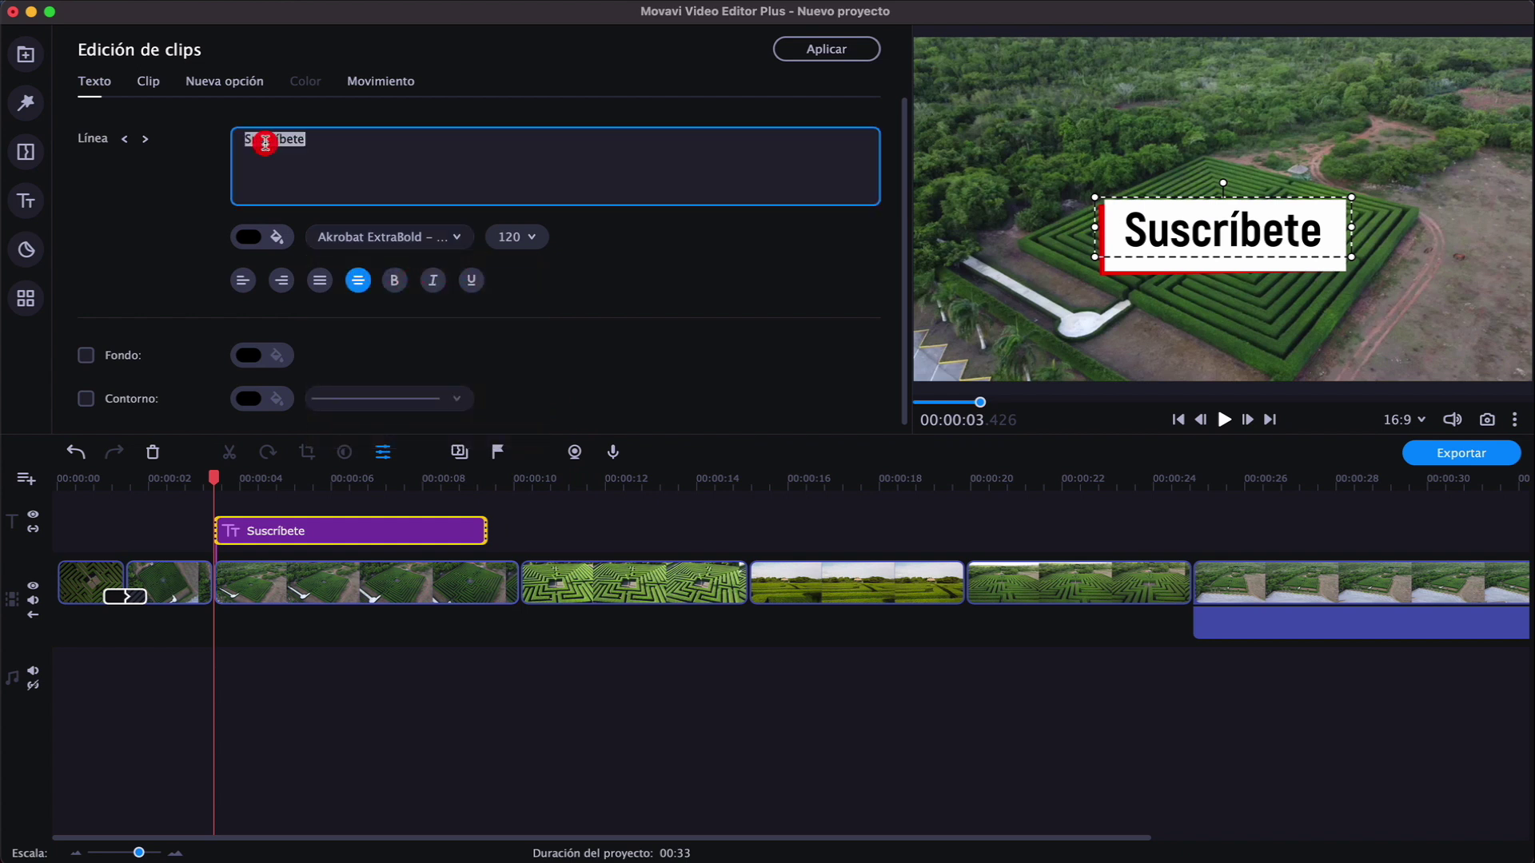
text(SUSCRIBETE)
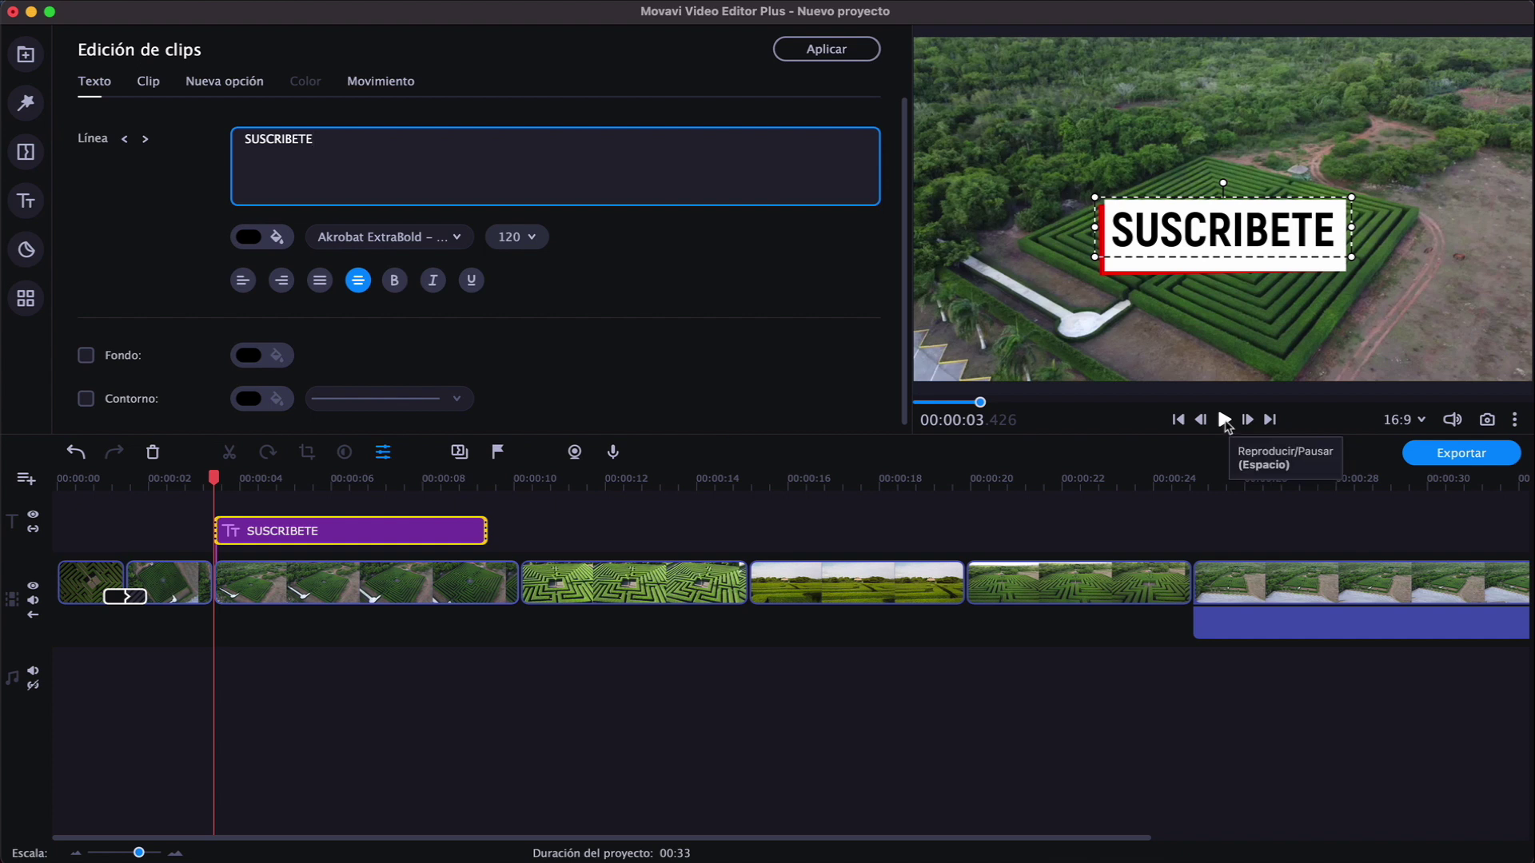
click(1224, 420)
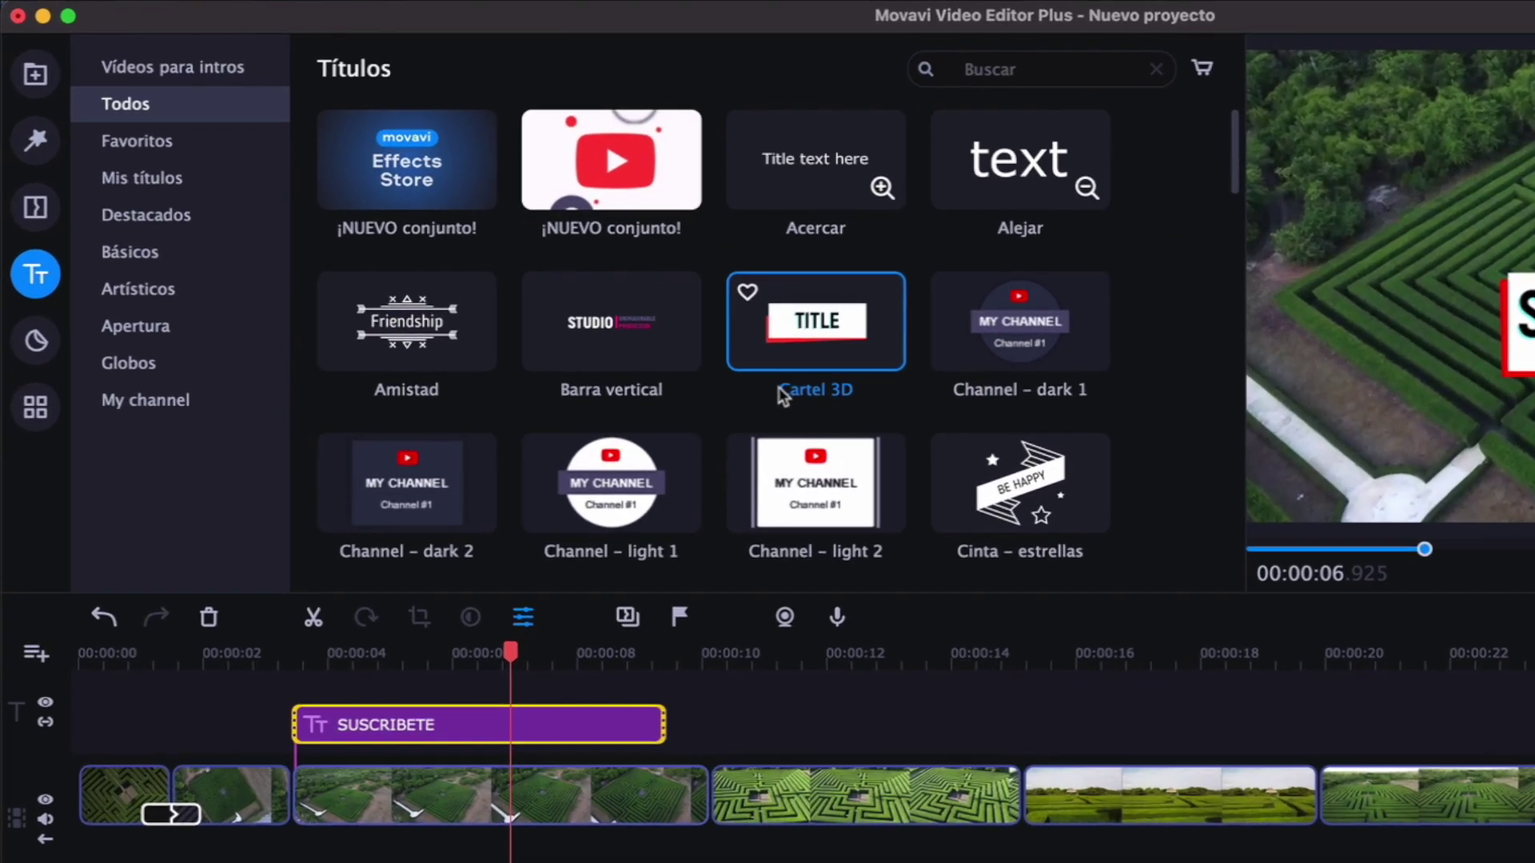
Browse the available titles and check the installed effect packs
scroll(791, 384, down, 6)
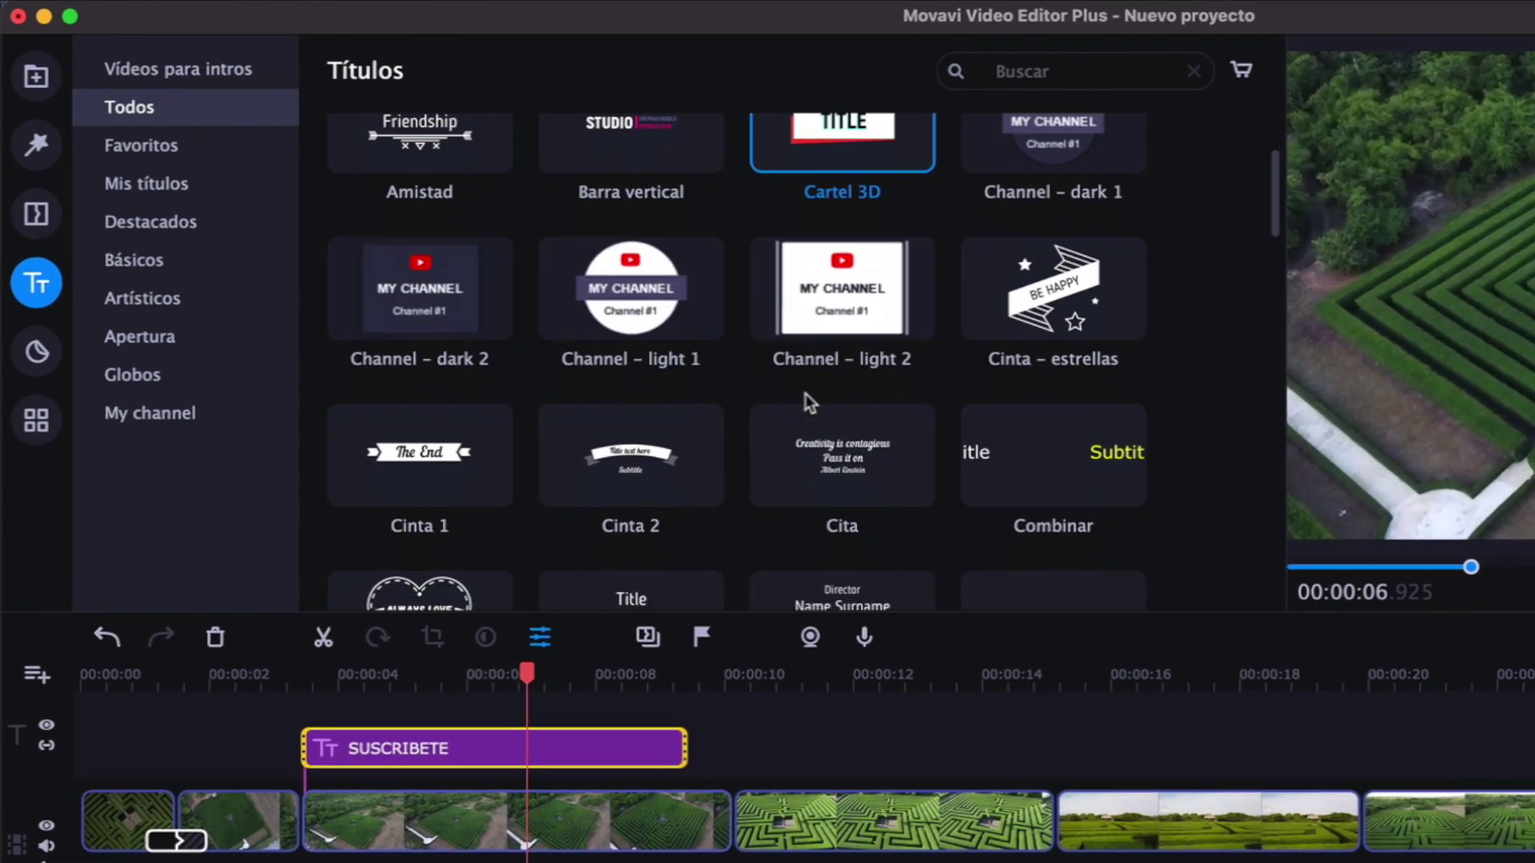
scroll(701, 232, up, 6)
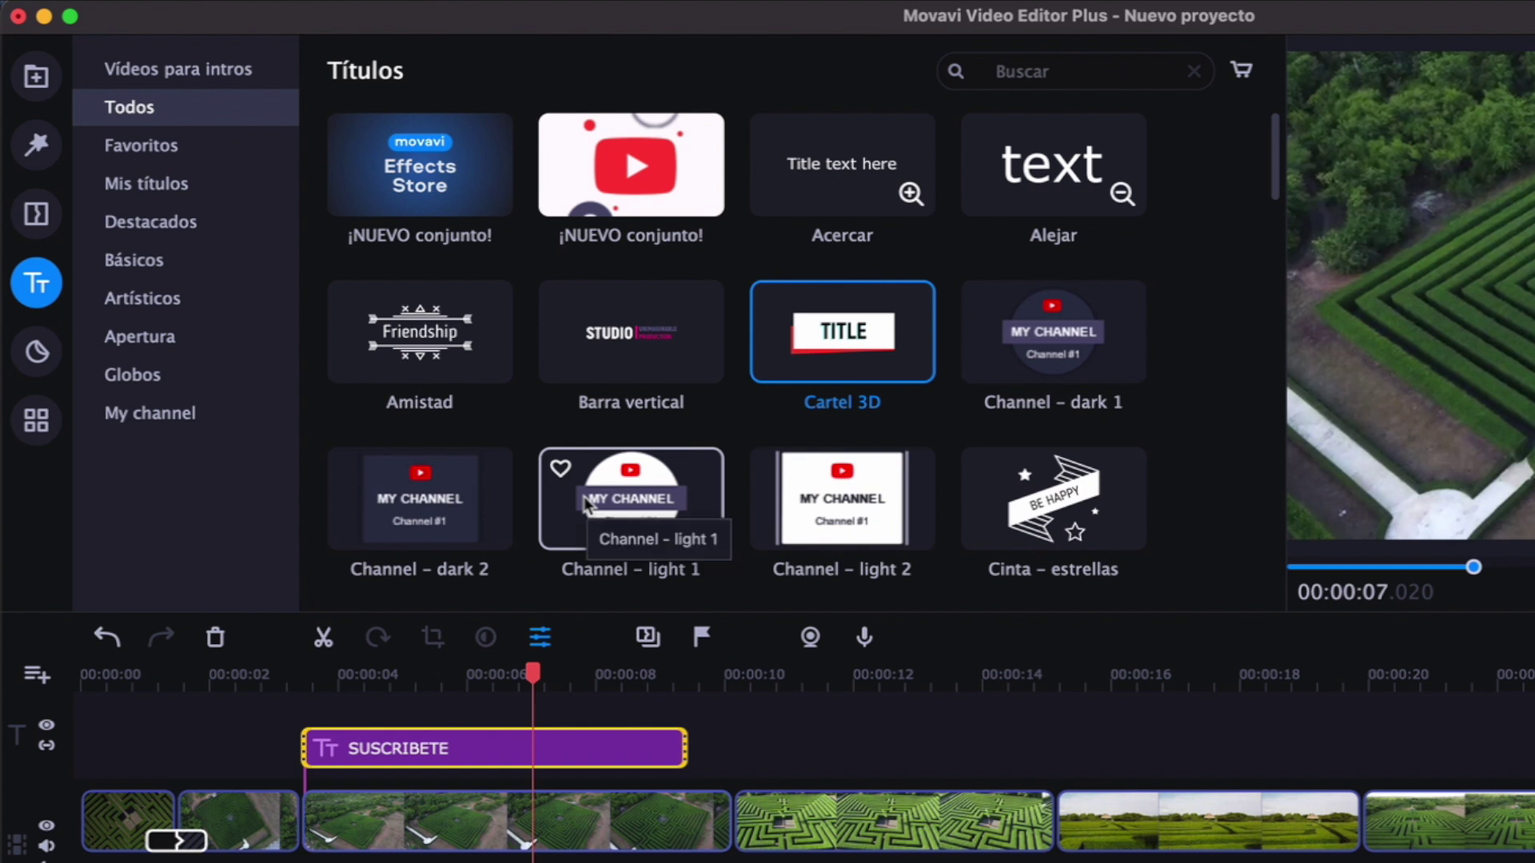
scroll(696, 391, down, 2)
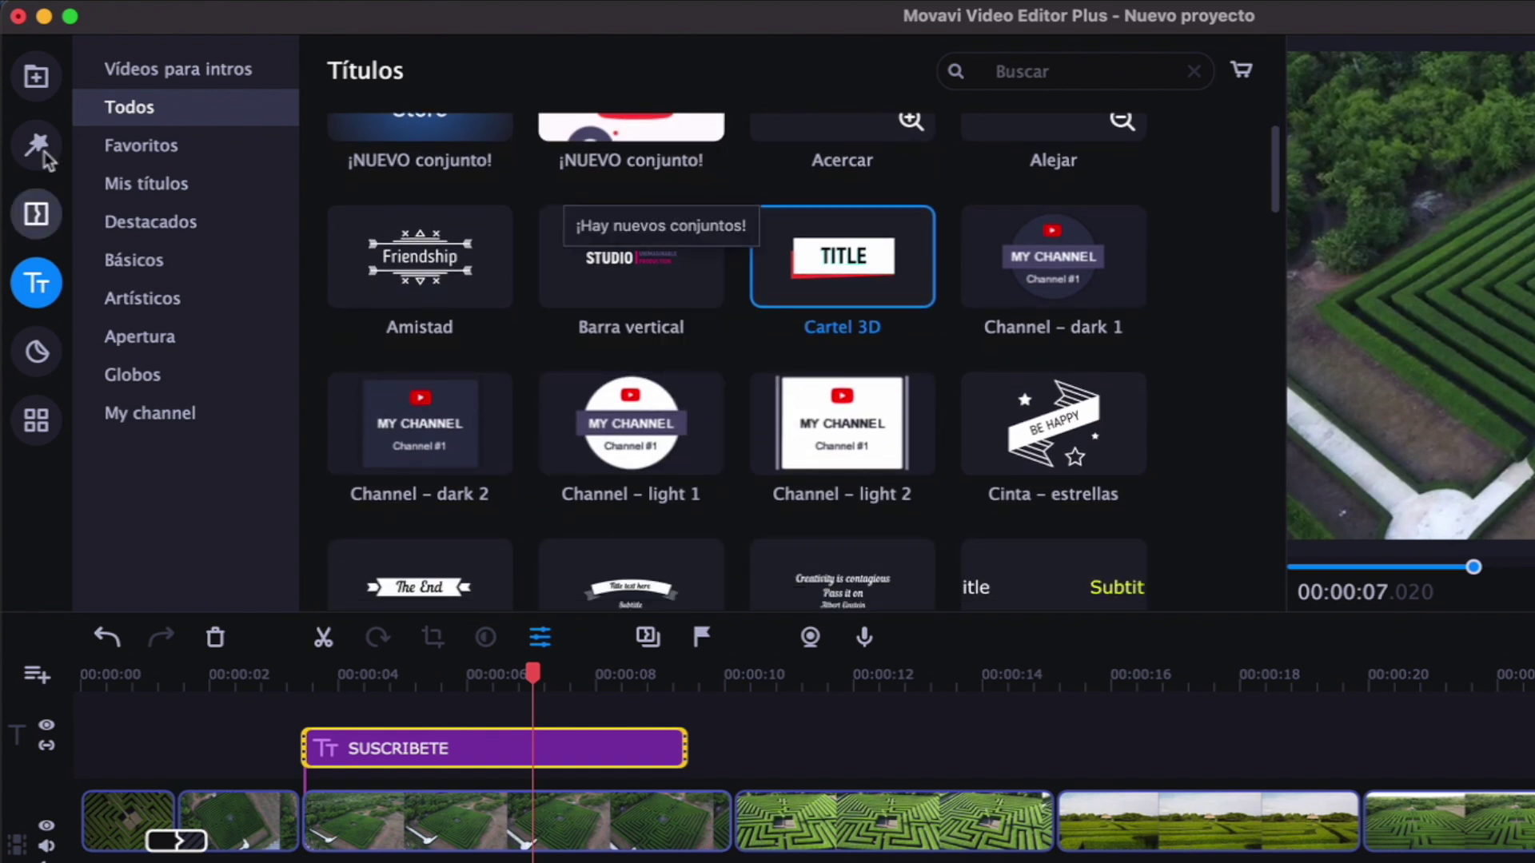
click(36, 76)
click(204, 308)
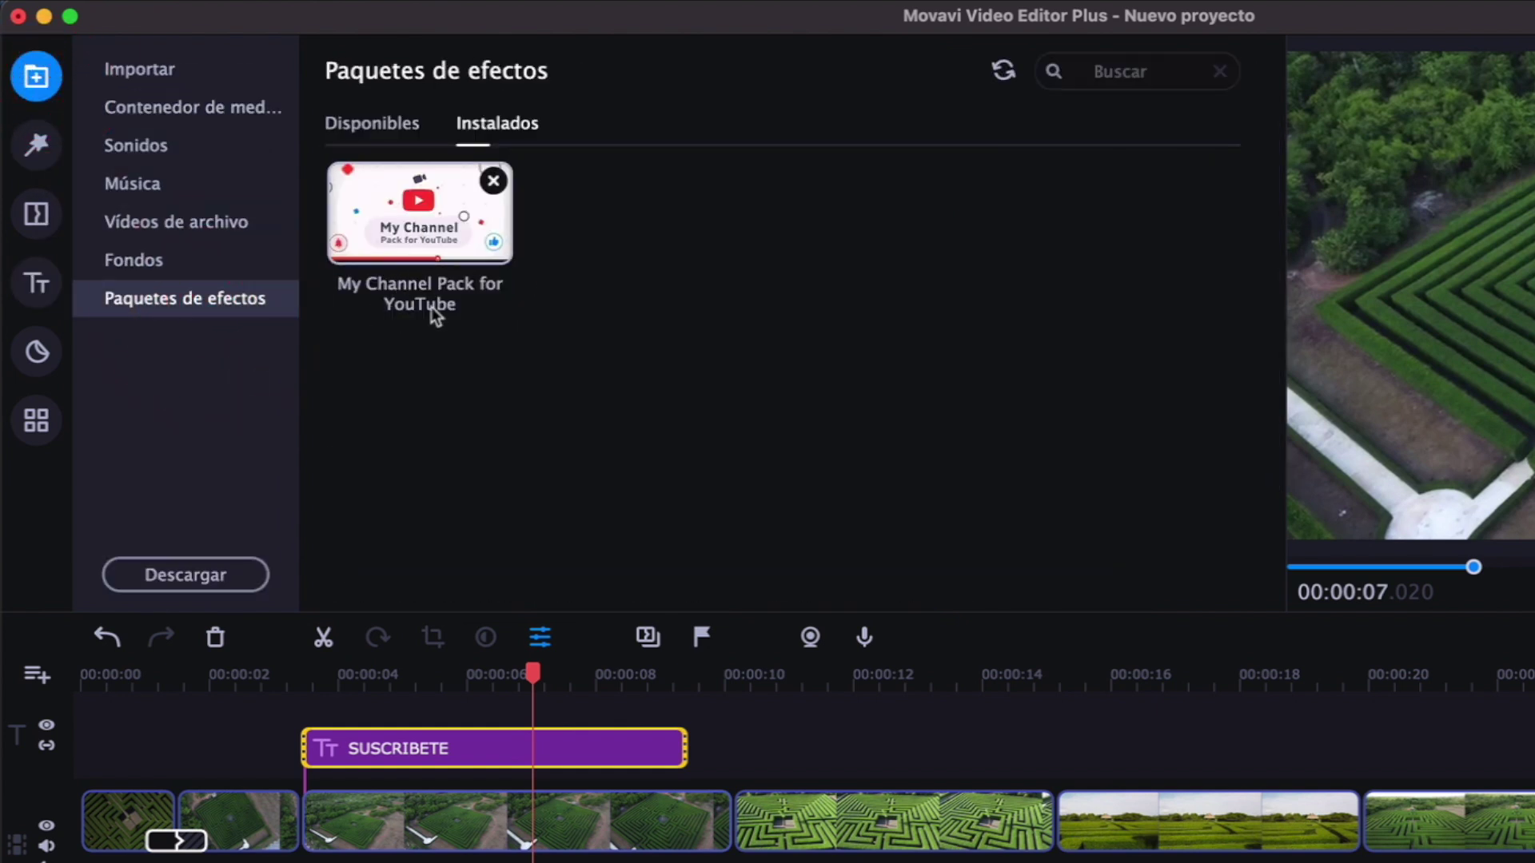
Add the My links – light 2 title from the My channel category to the title track at the start of the fourth clip
click(40, 295)
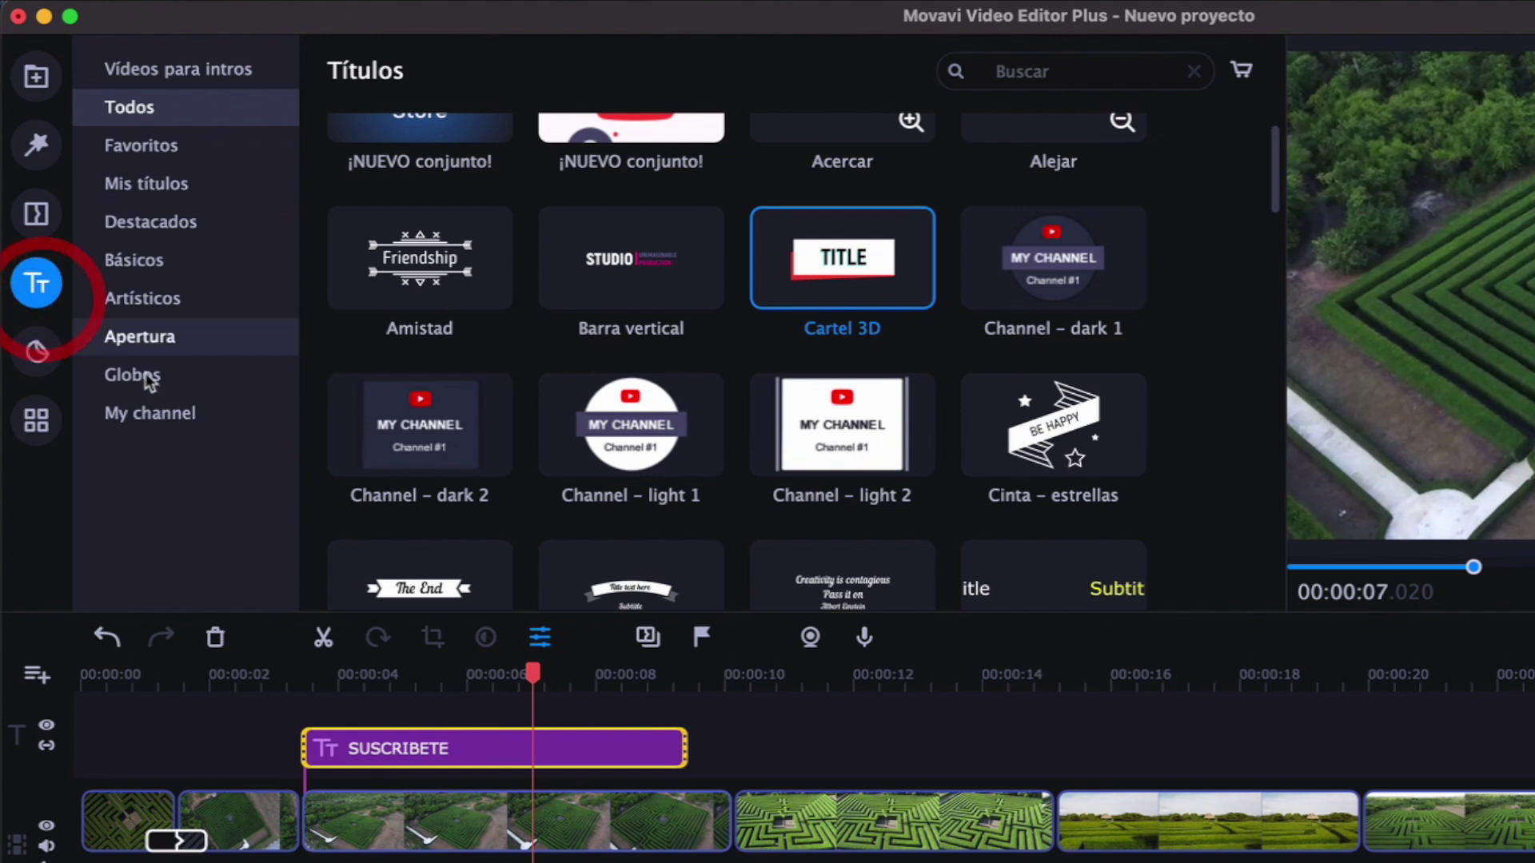
click(168, 425)
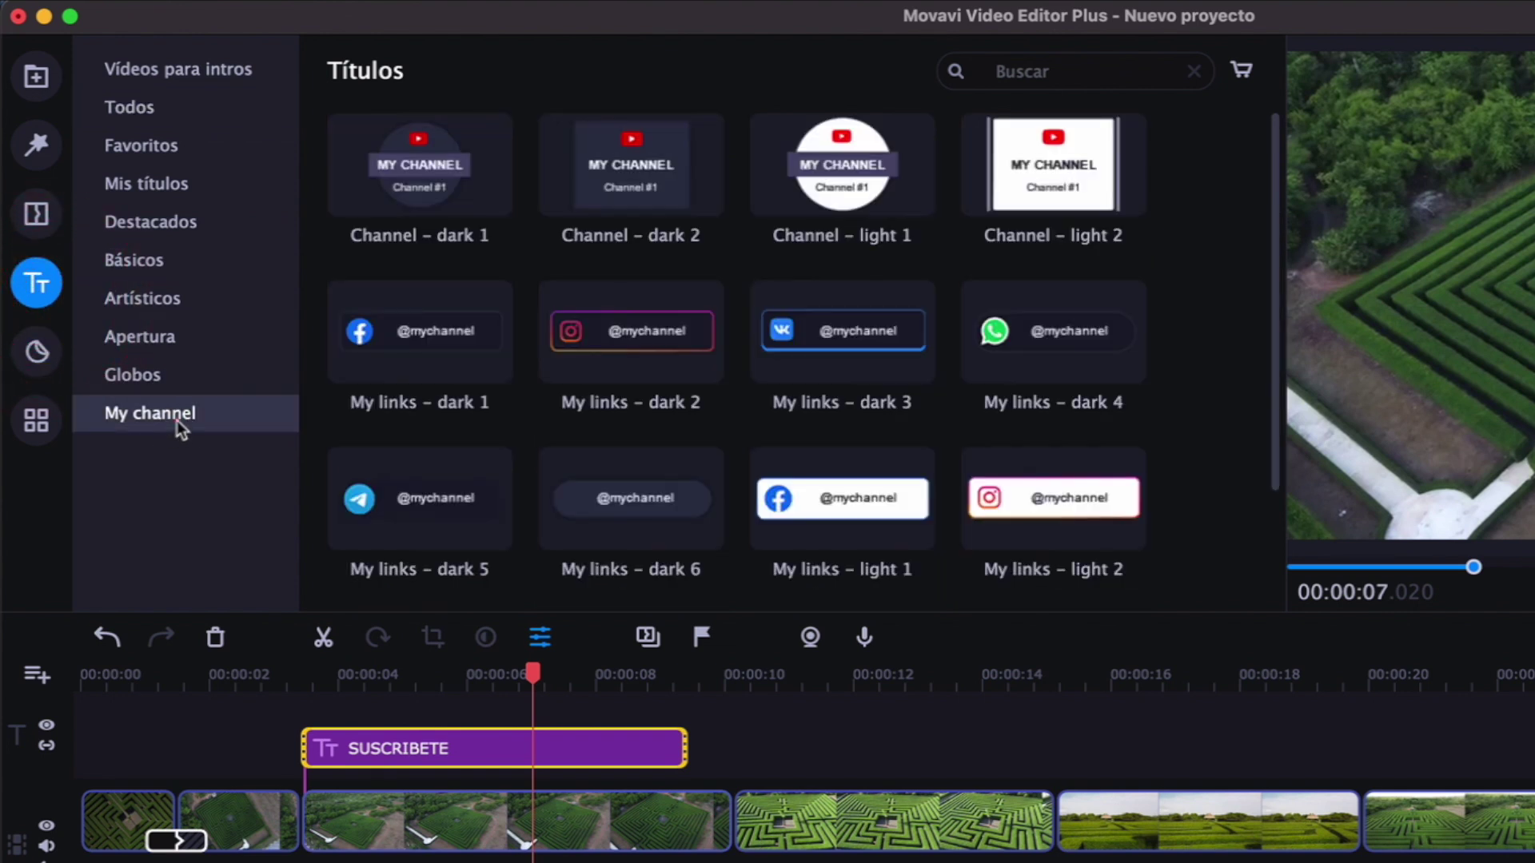
scroll(813, 315, down, 2)
scroll(774, 392, up, 3)
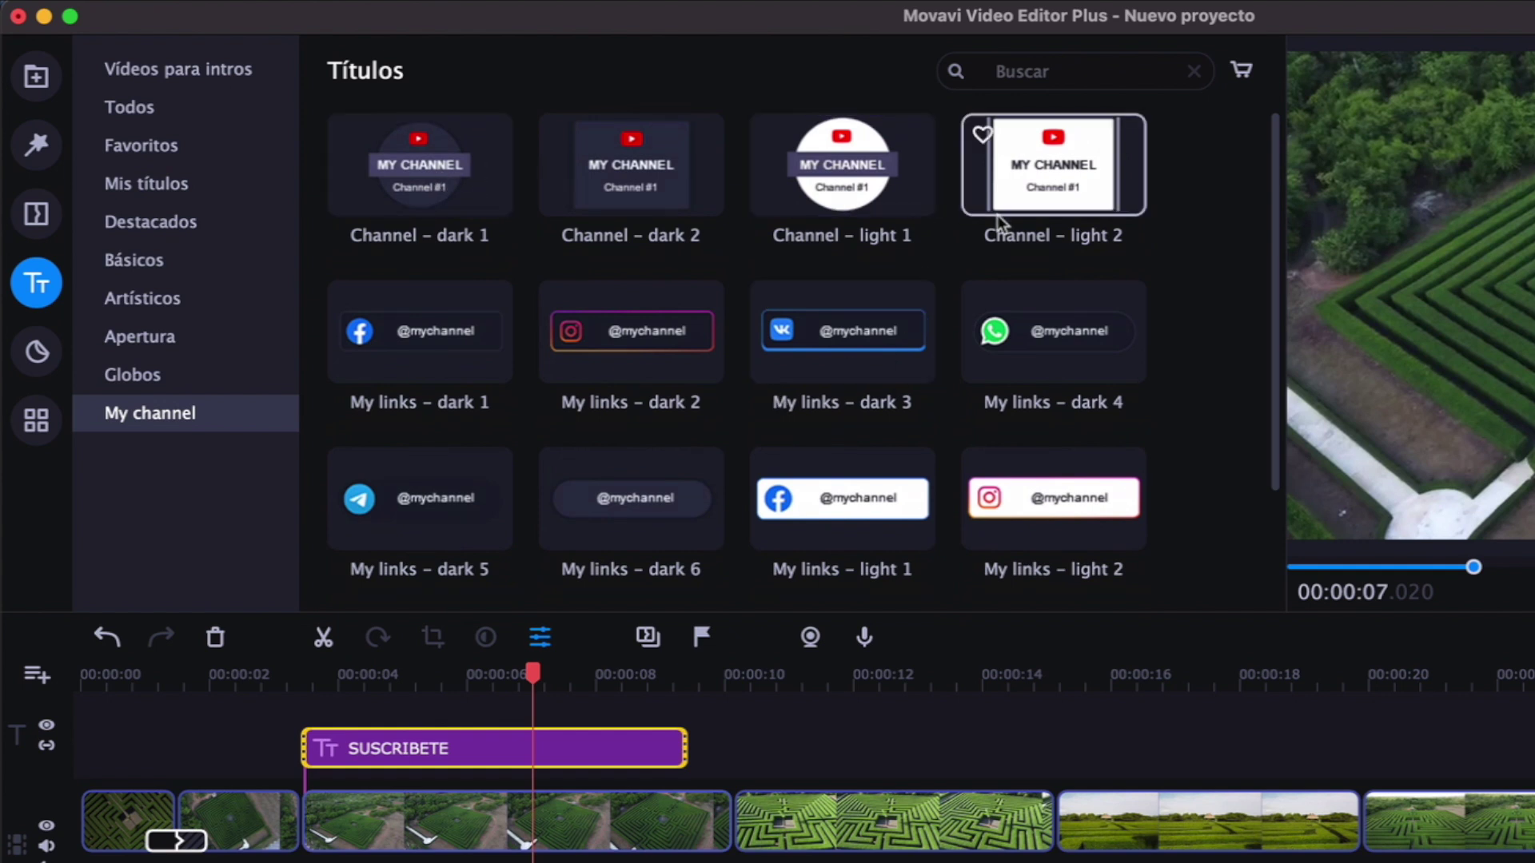
drag(1038, 507, 732, 747)
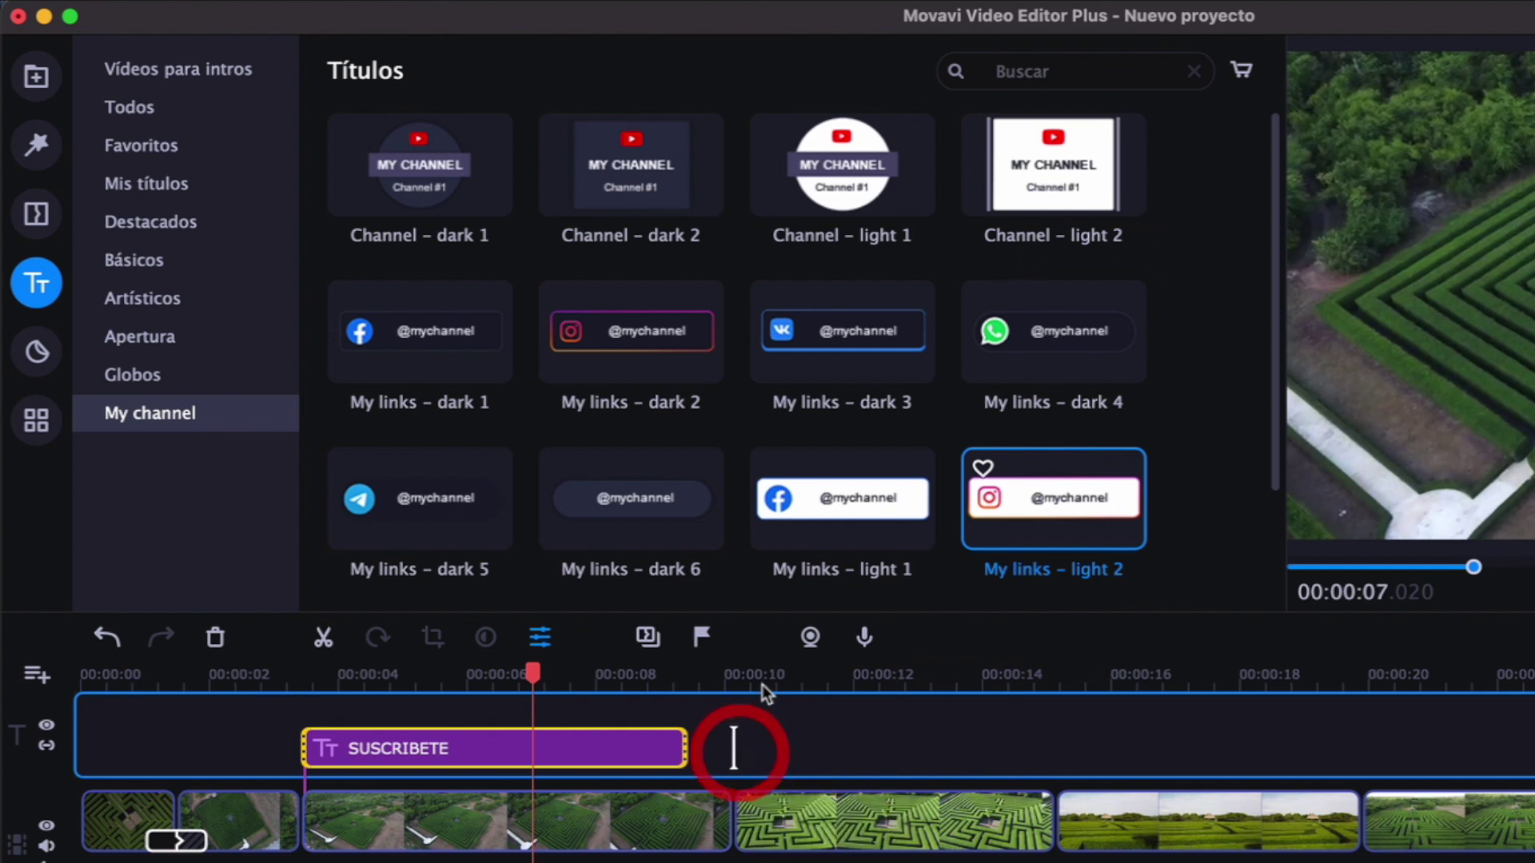
double_click(747, 747)
click(799, 675)
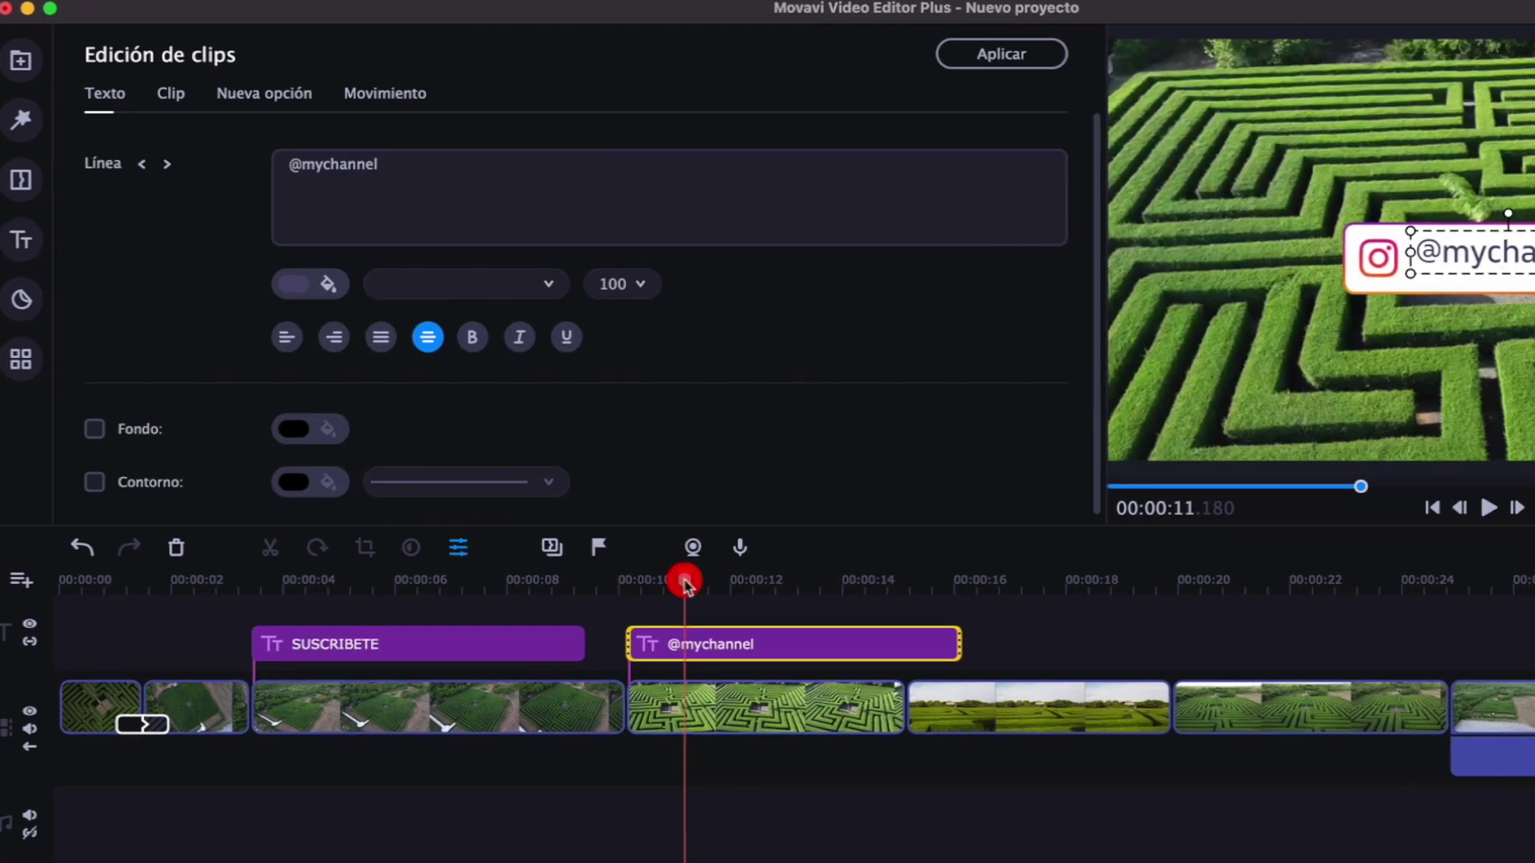
drag(443, 183, 307, 168)
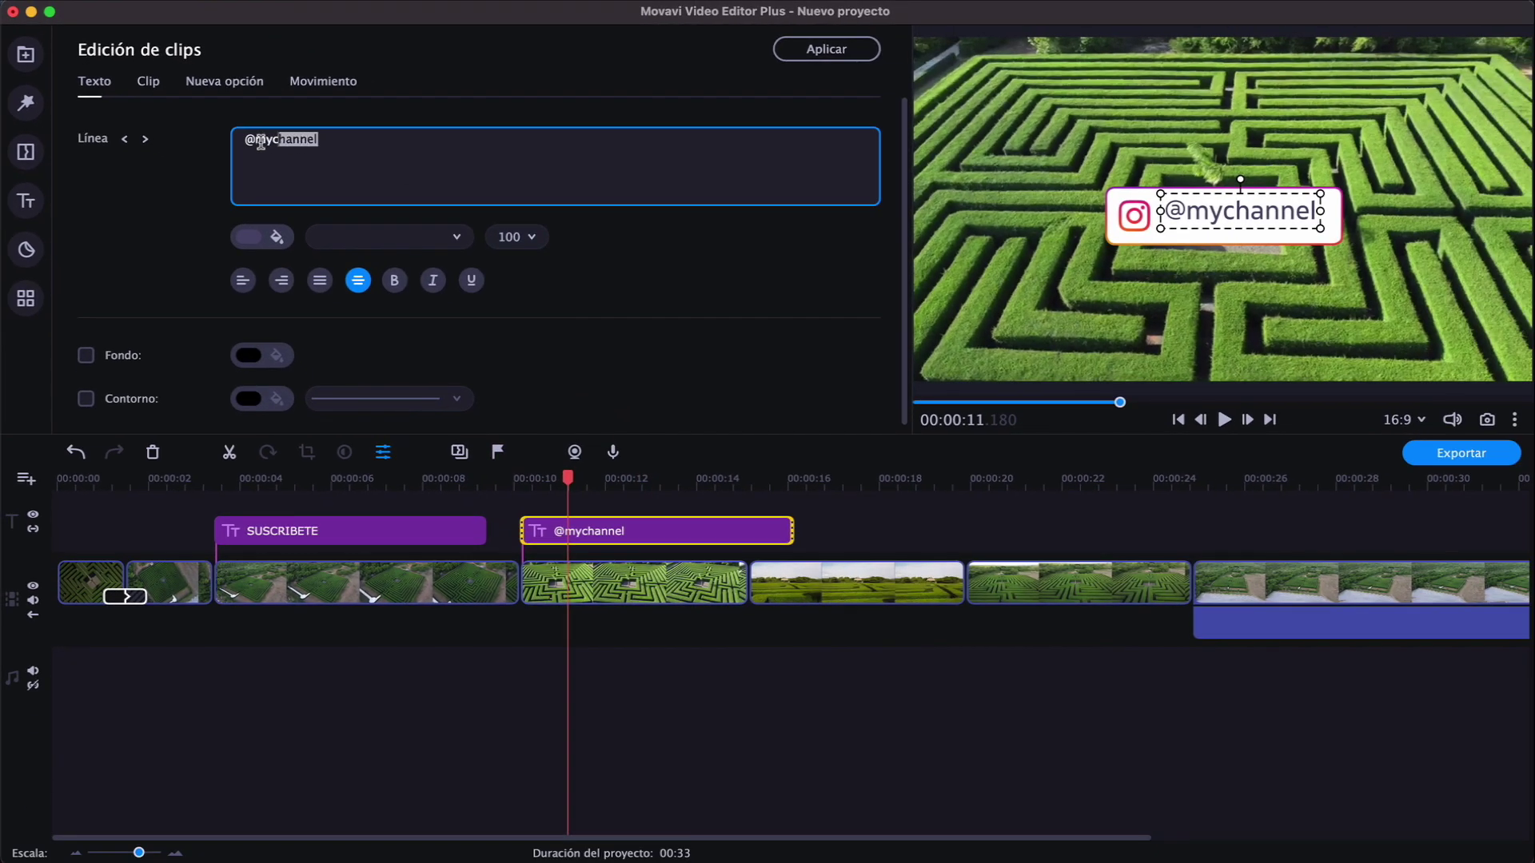
text(eduardgonza)
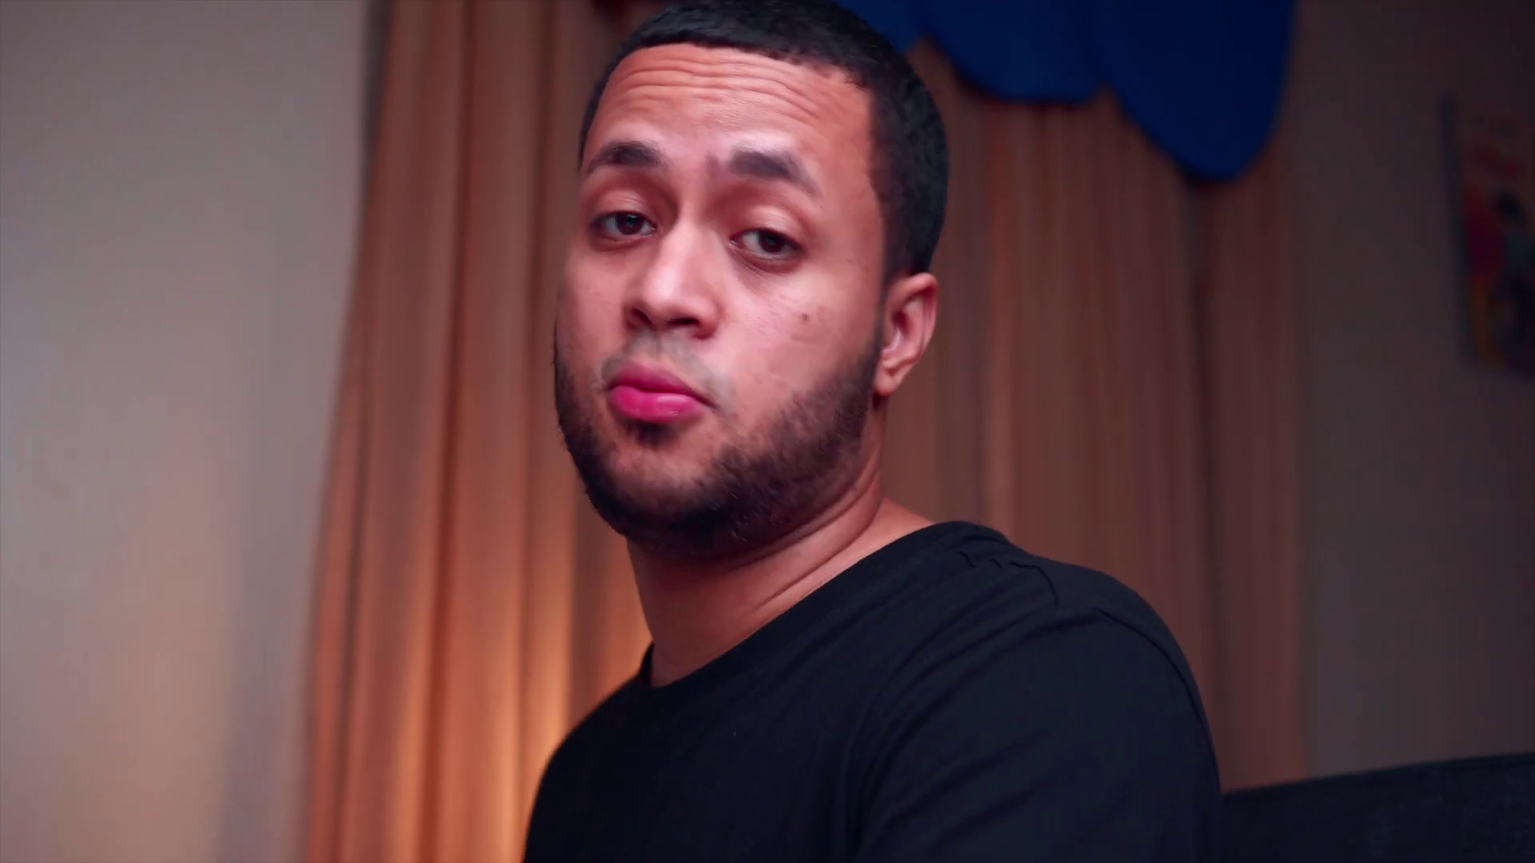
text(al)
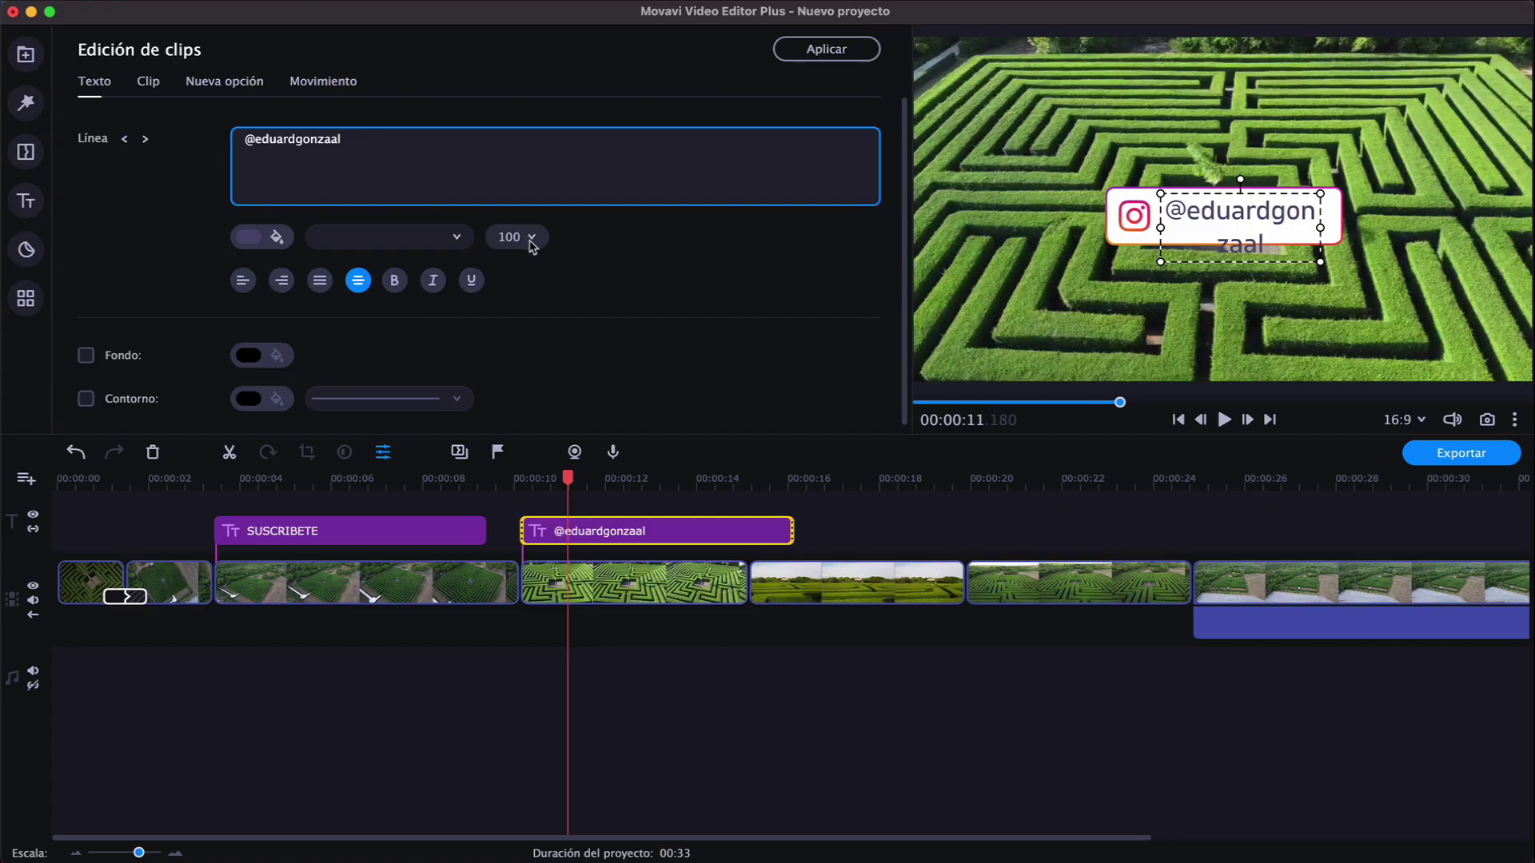
Set the handle's font size to 80, widen and recentre its text box to fit one line, and preview the title
click(515, 237)
click(519, 466)
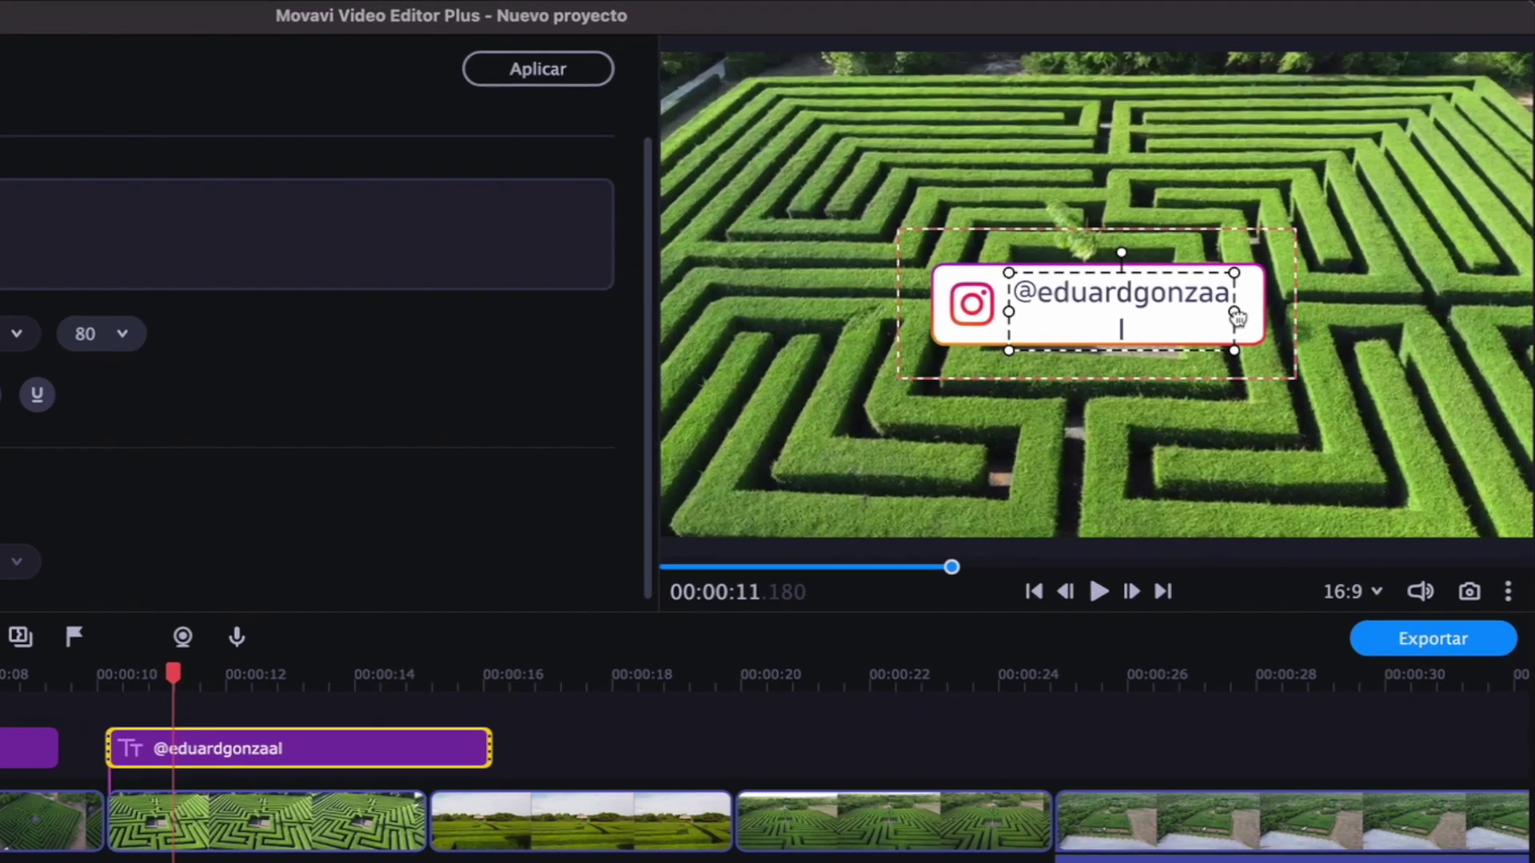
drag(1320, 221, 1330, 209)
drag(1181, 299, 1183, 323)
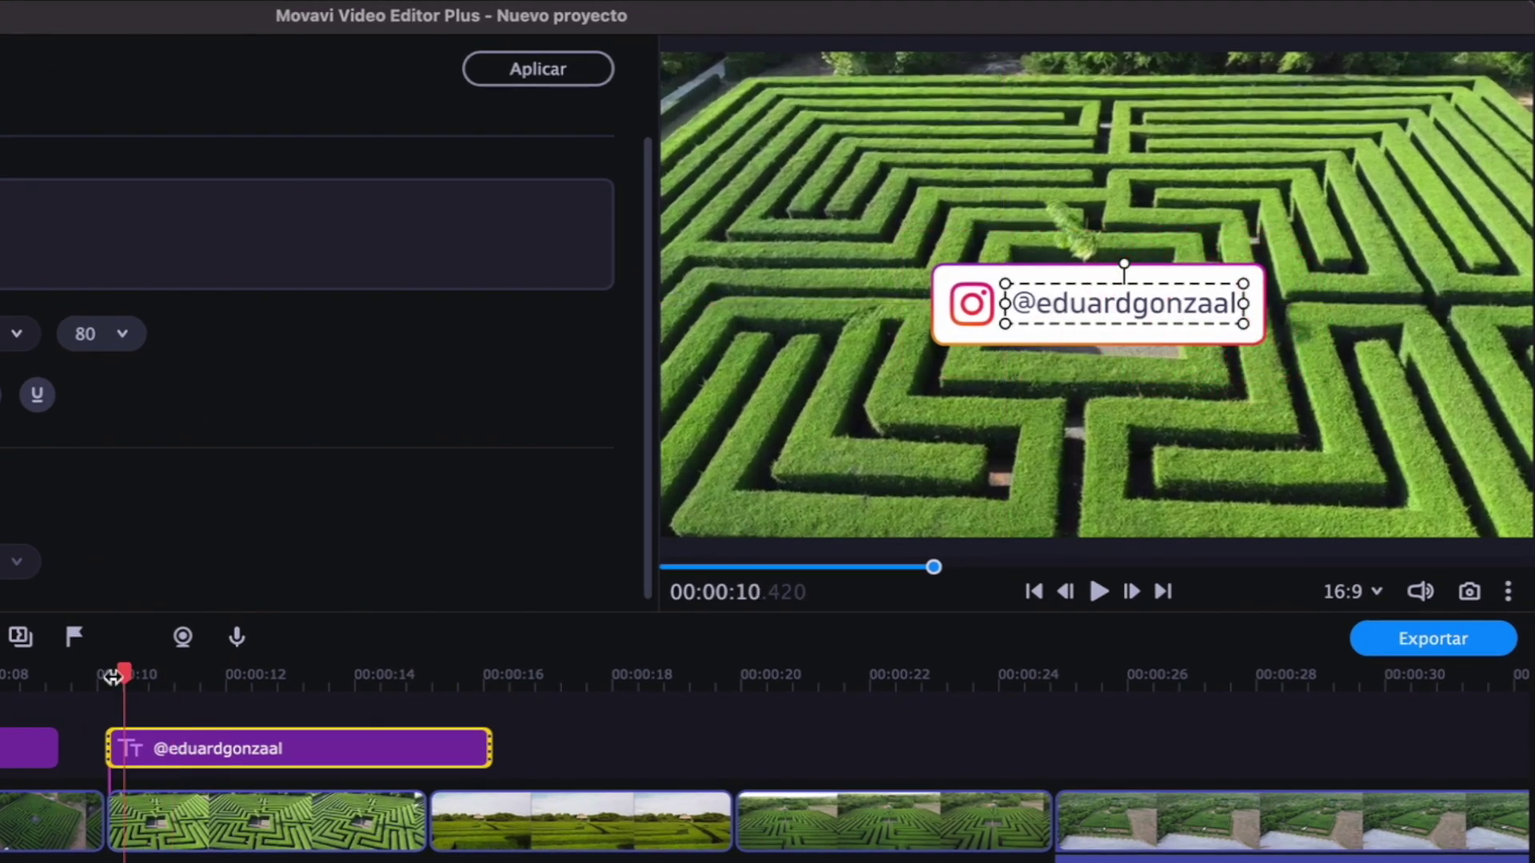
click(113, 677)
click(1100, 591)
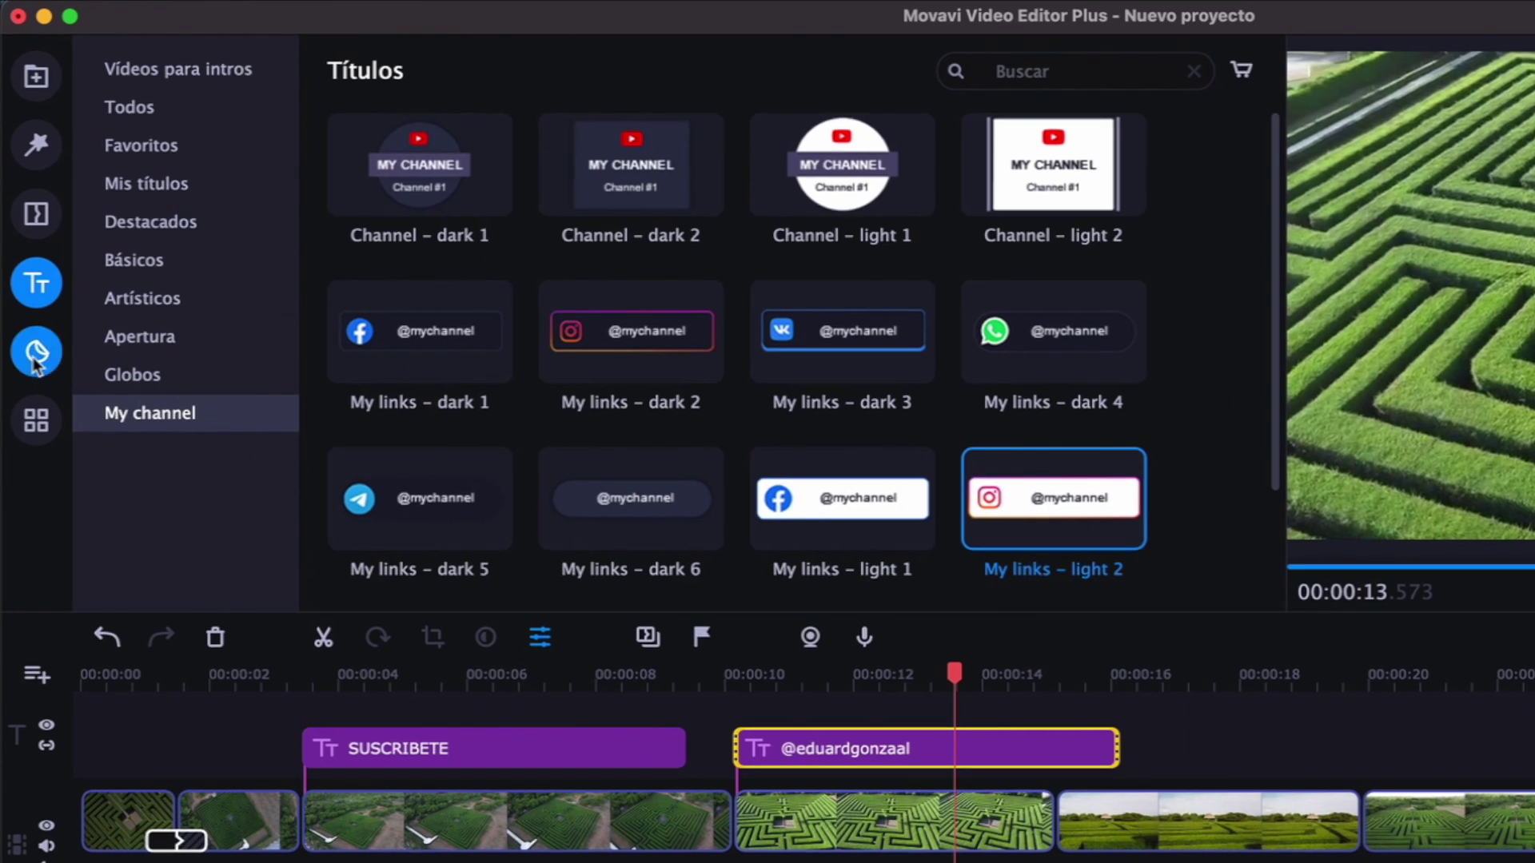
Add The Play button sticker from the My channel category above the fifth clip and move it to the frame's upper-right corner
click(36, 360)
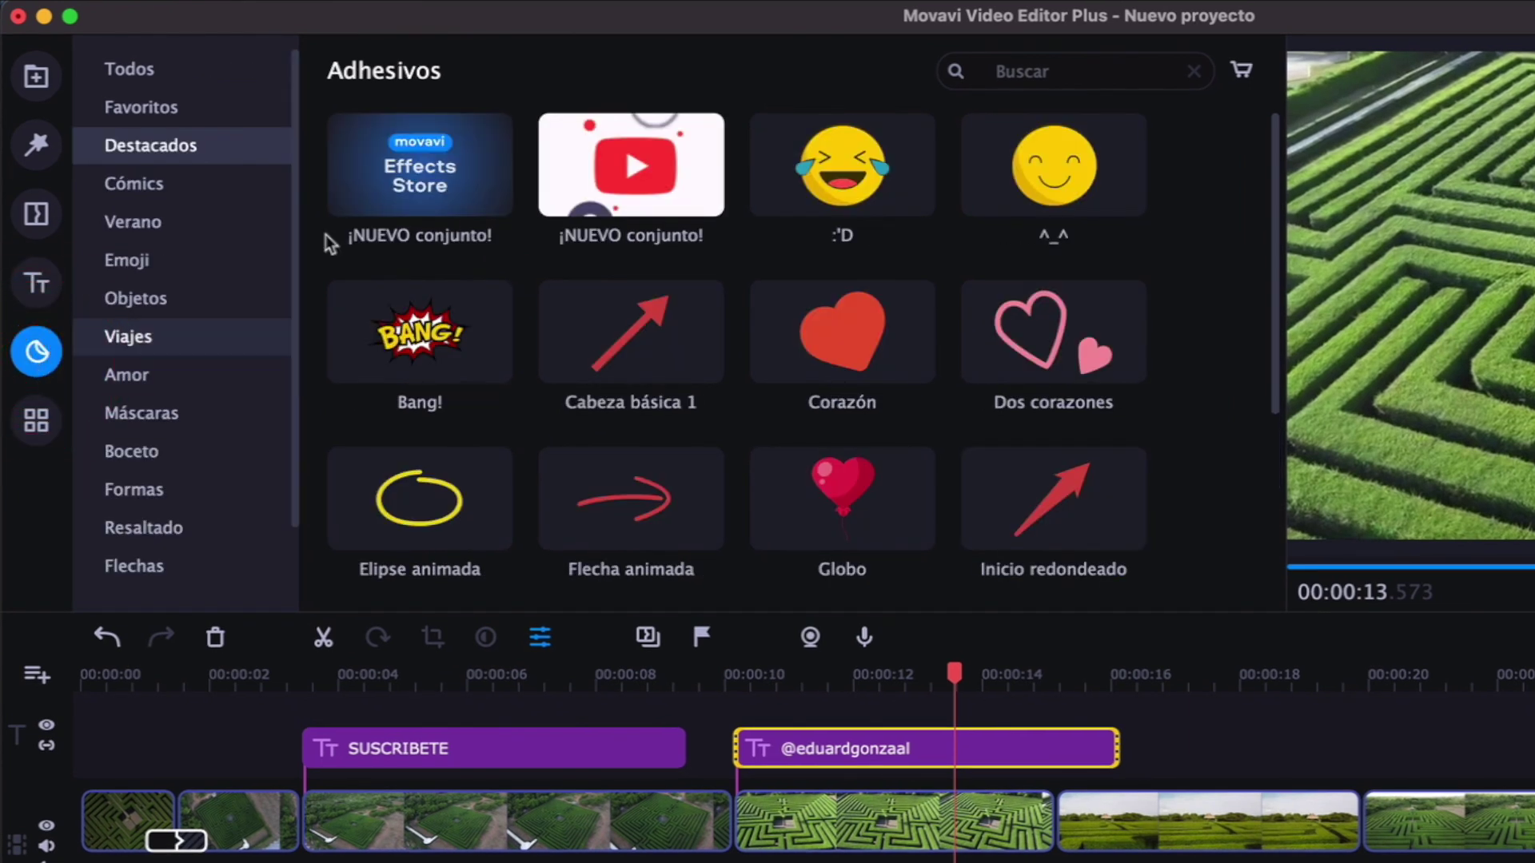
scroll(789, 406, down, 3)
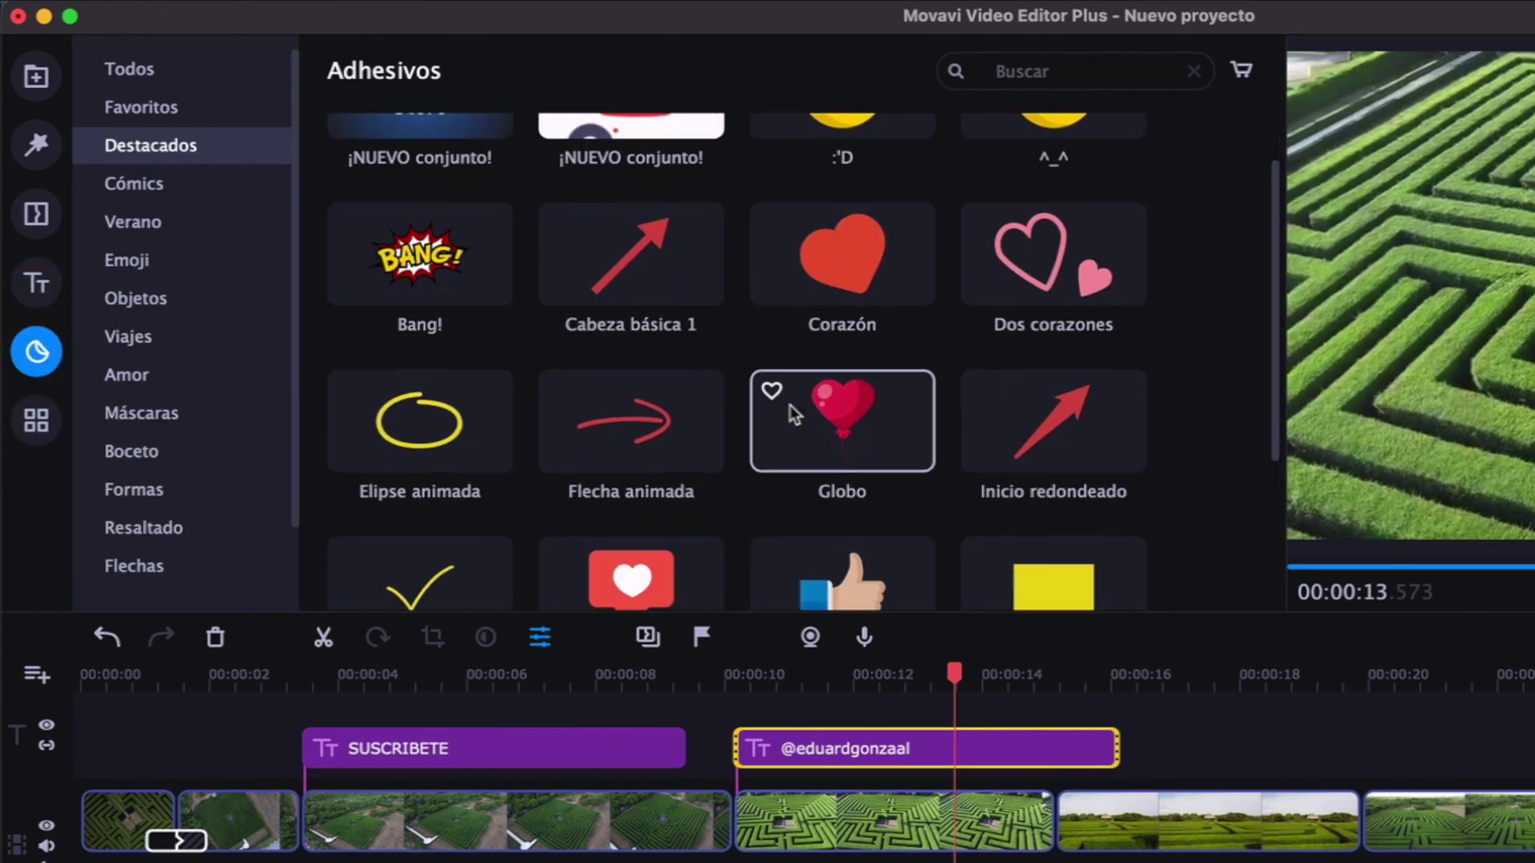
click(150, 307)
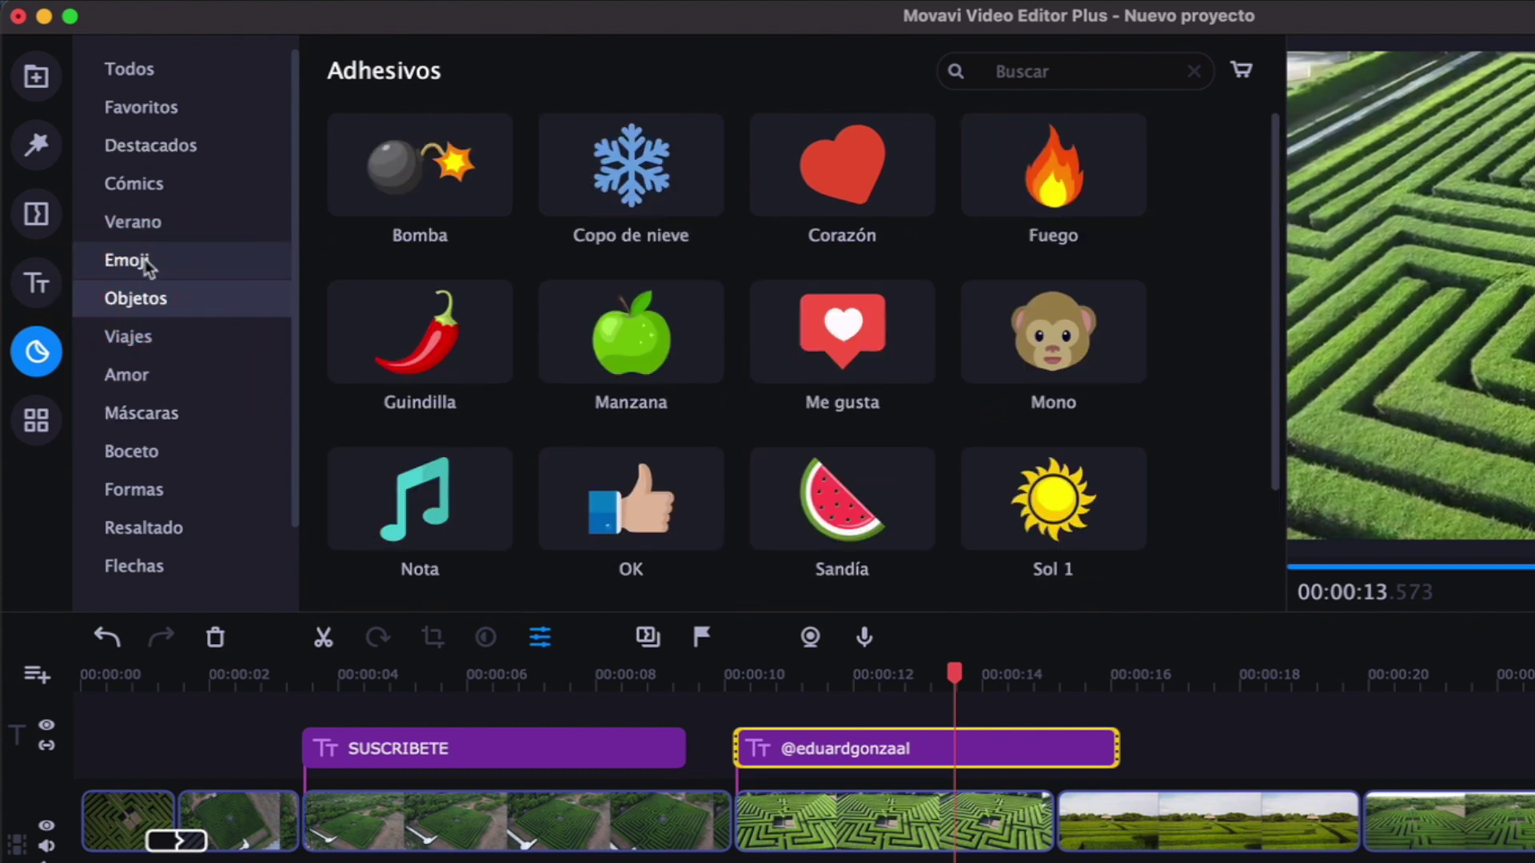
click(146, 263)
click(132, 339)
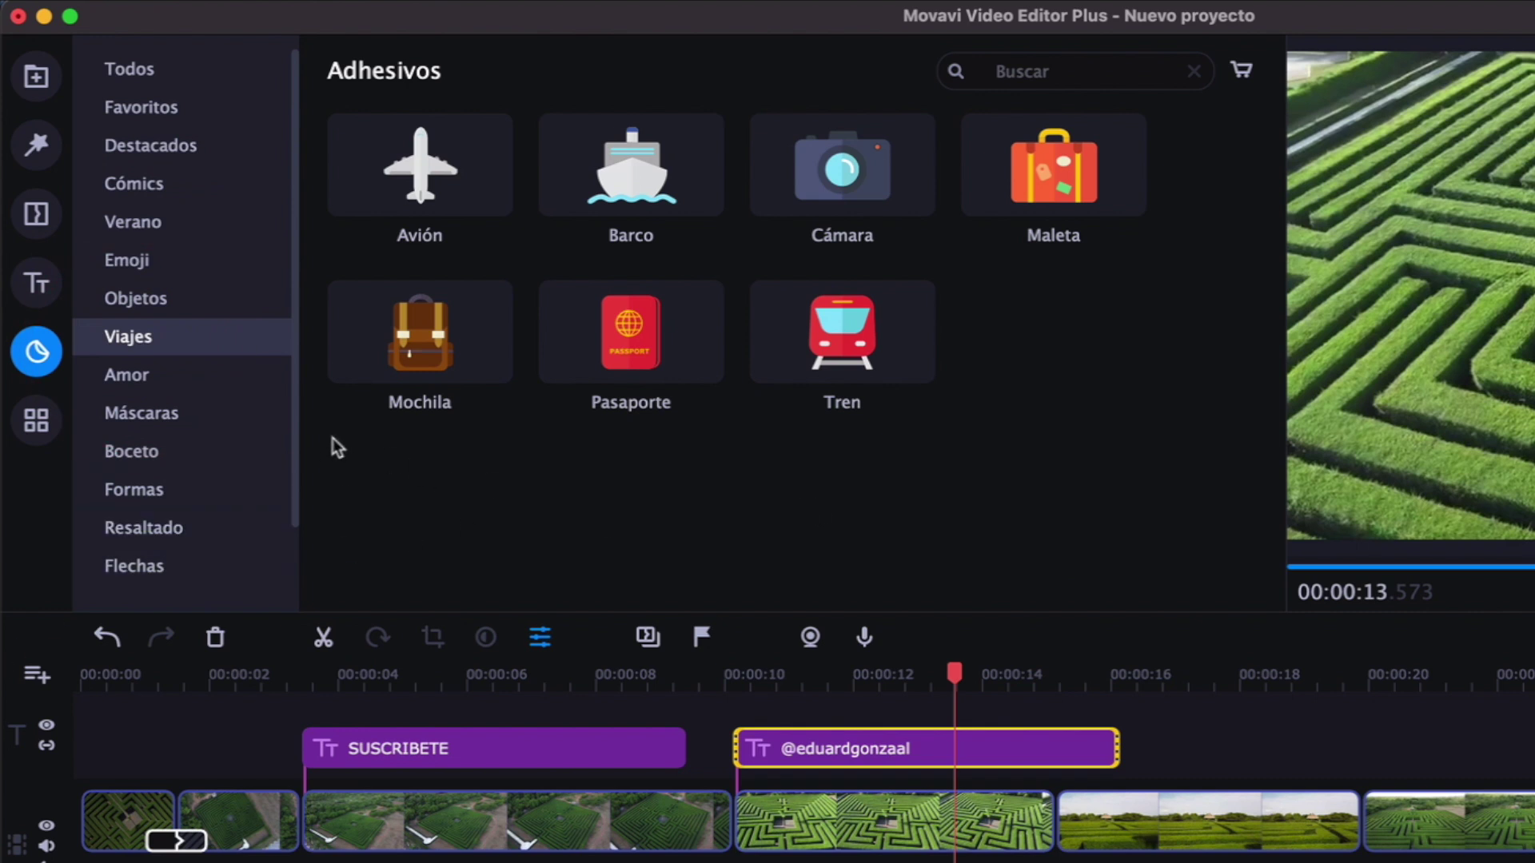
scroll(212, 473, down, 2)
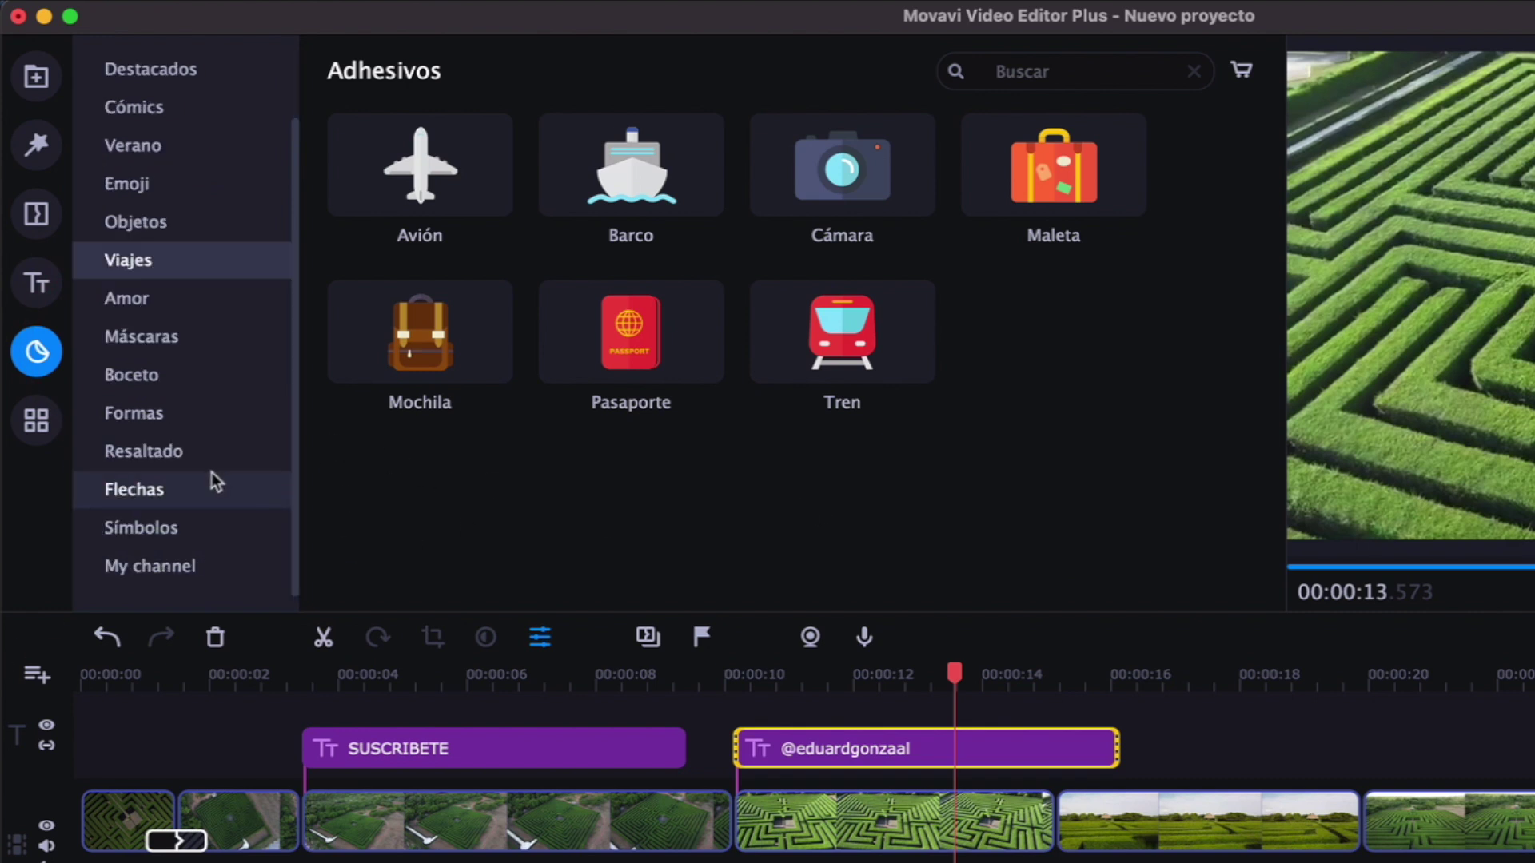
click(154, 571)
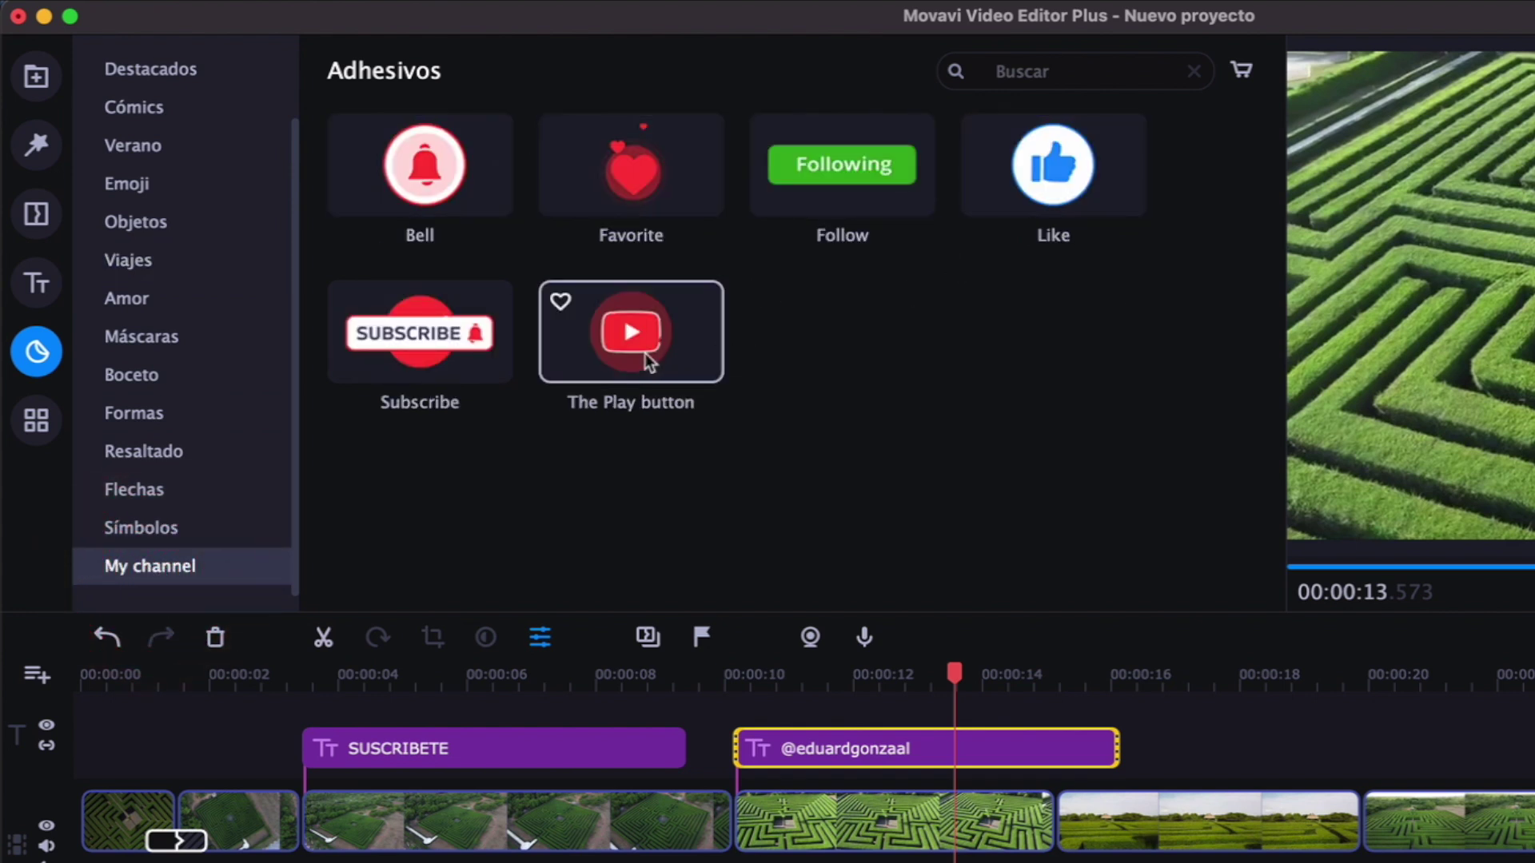
drag(640, 352, 1211, 742)
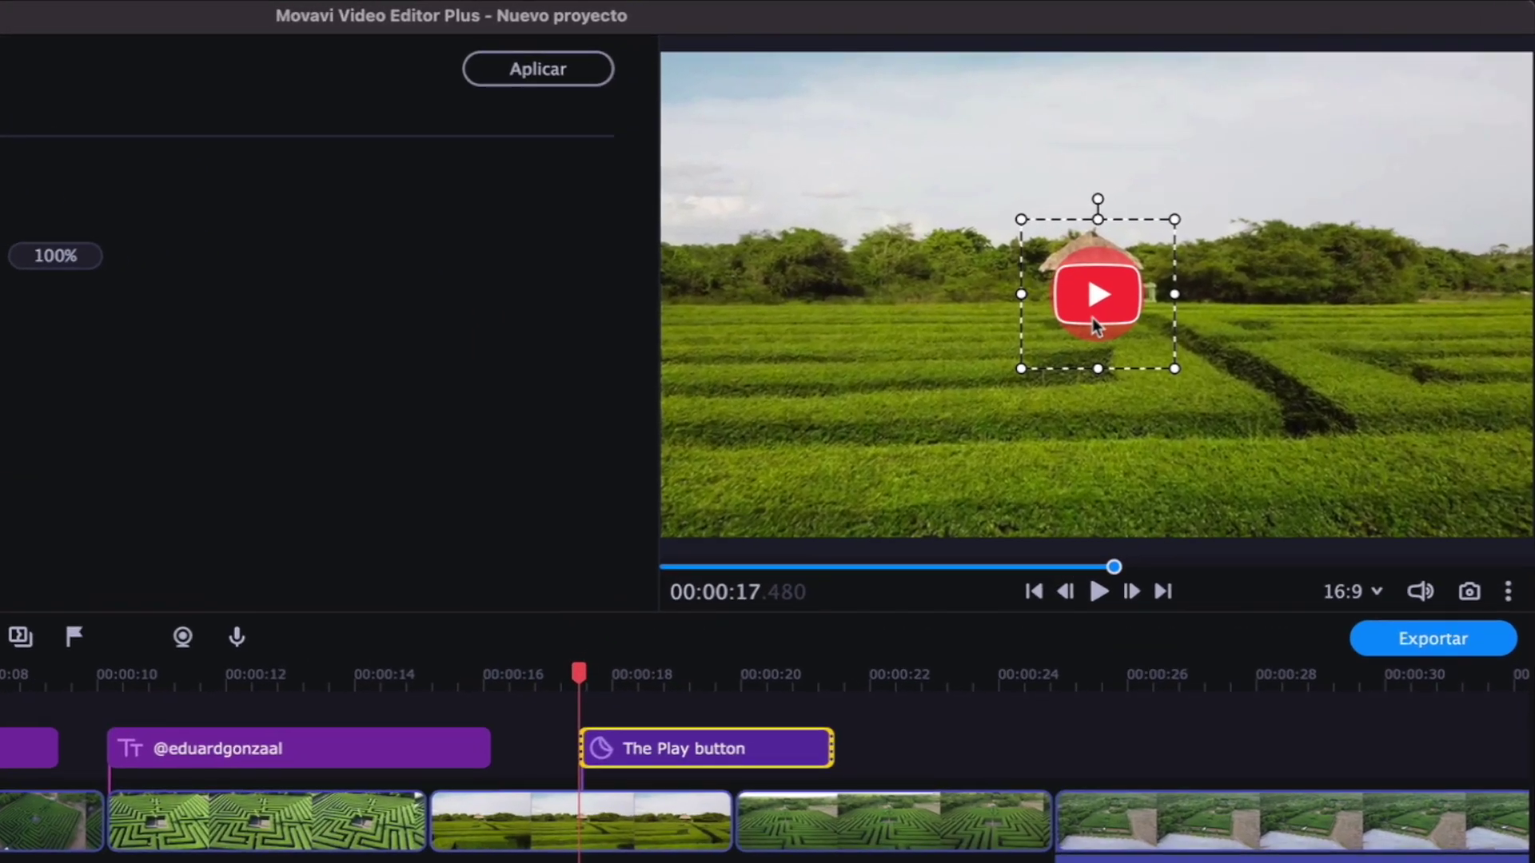
drag(1198, 240, 1444, 160)
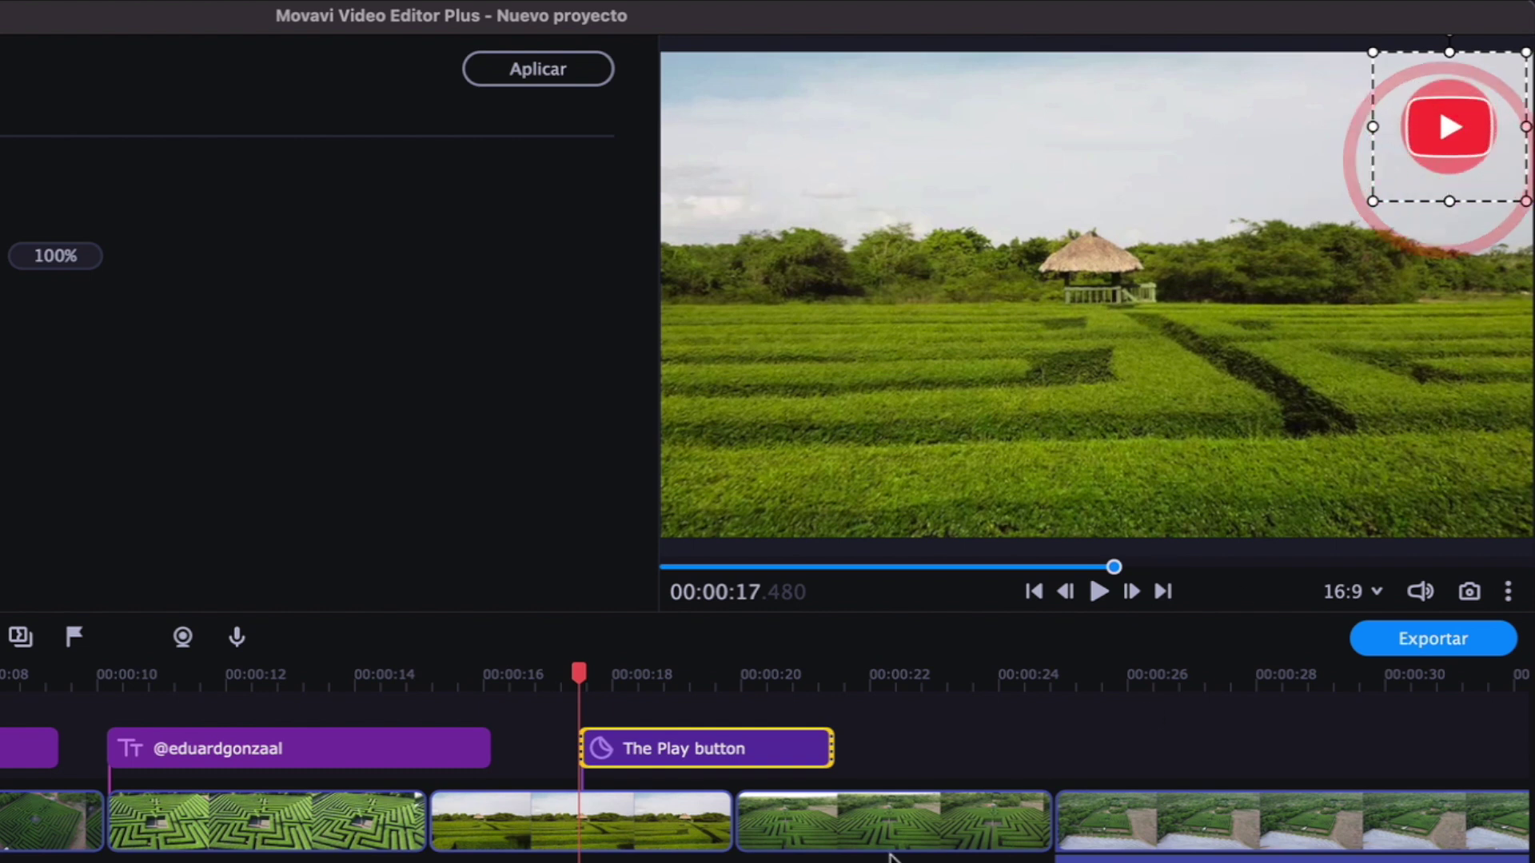
click(1099, 591)
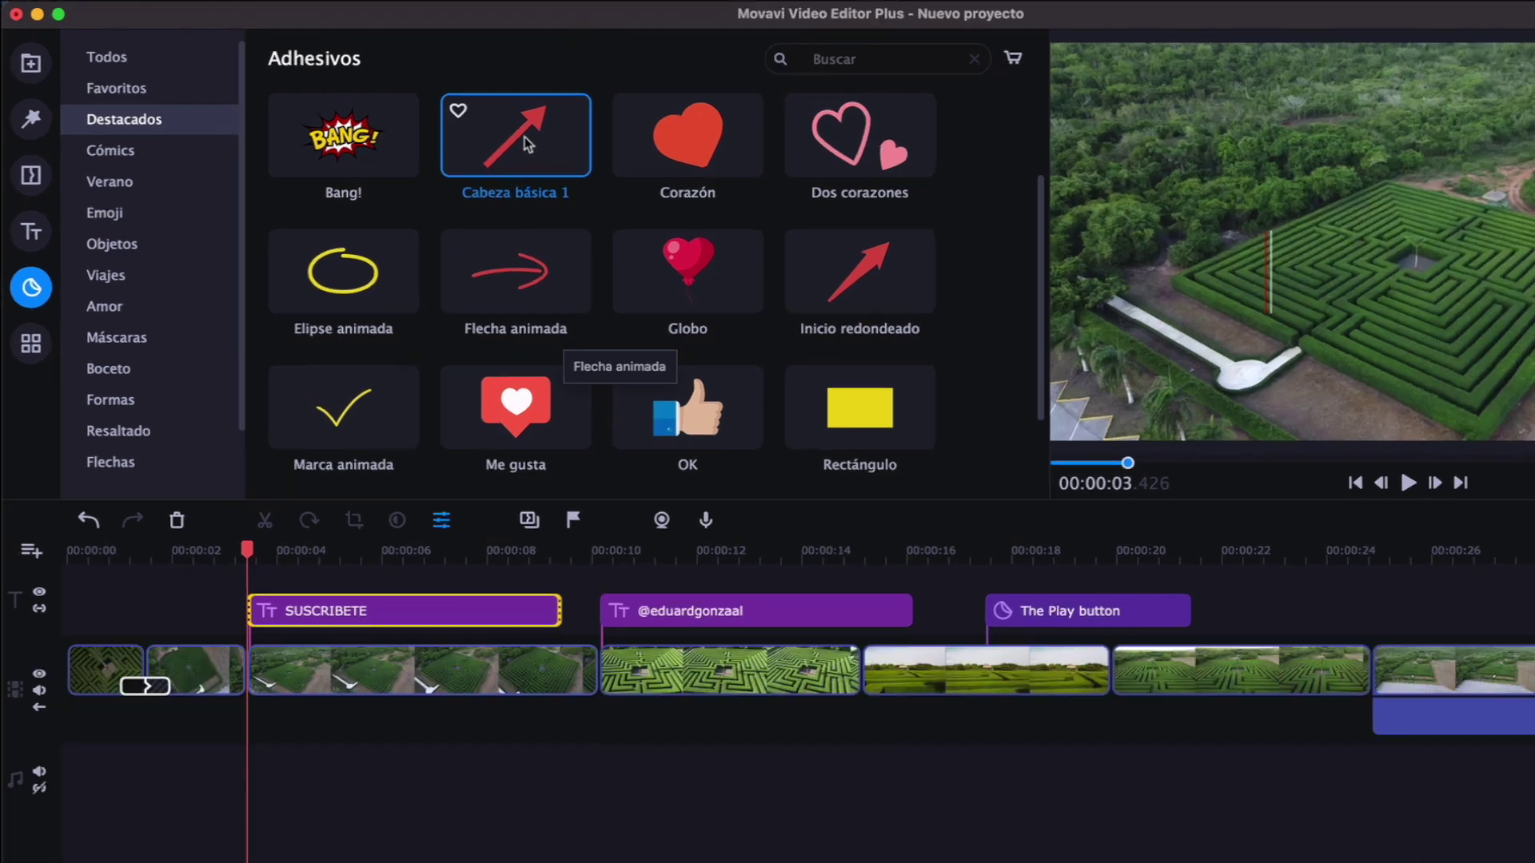
Add the Cabeza básica 1 arrow sticker at the start of the second clip, pointing at the maze's centre
drag(467, 140, 130, 515)
drag(187, 733, 178, 730)
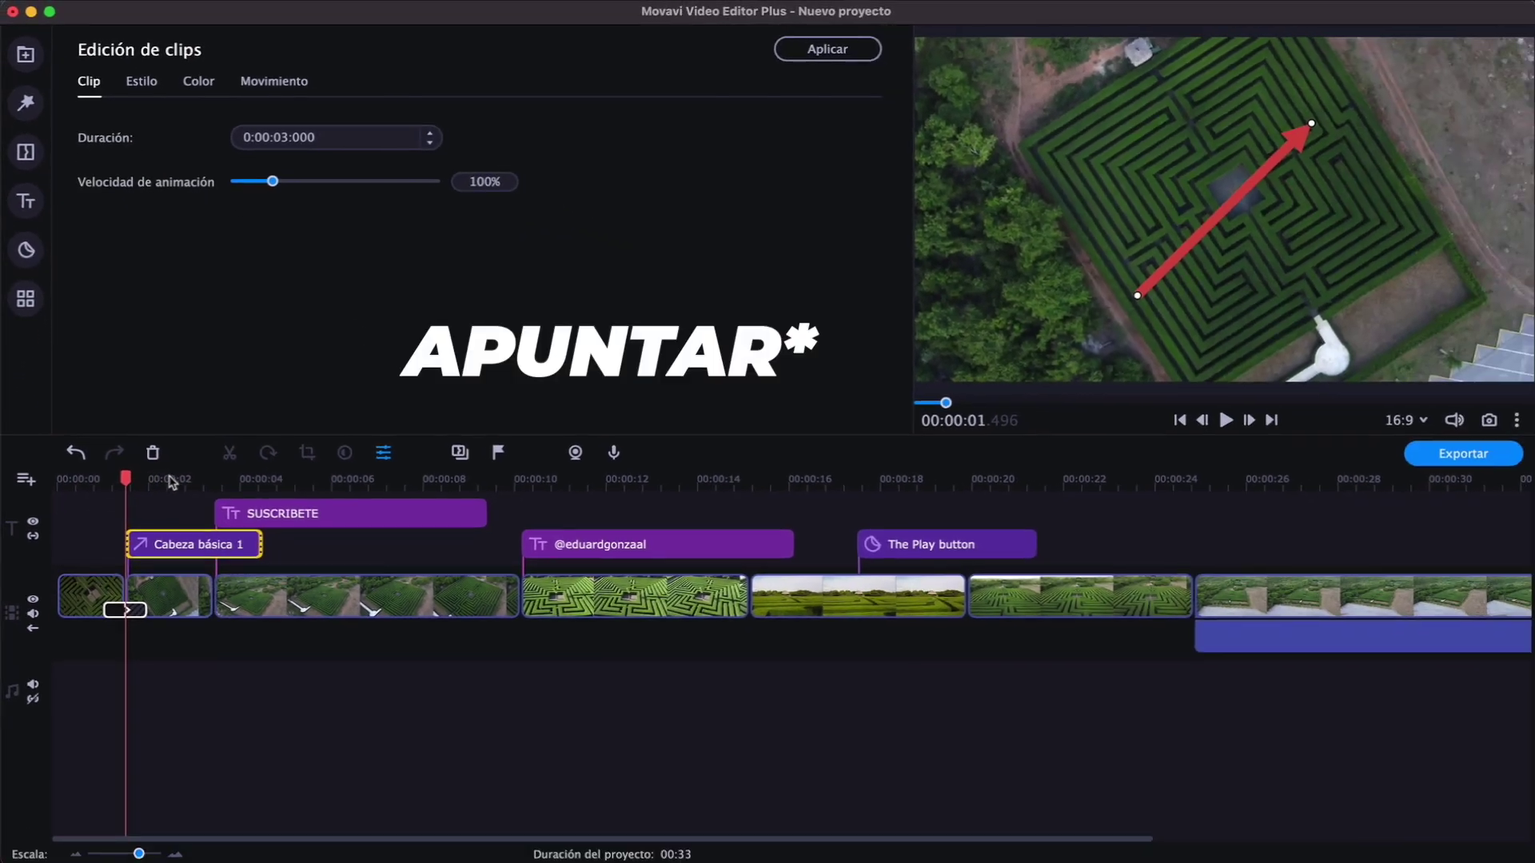
click(175, 479)
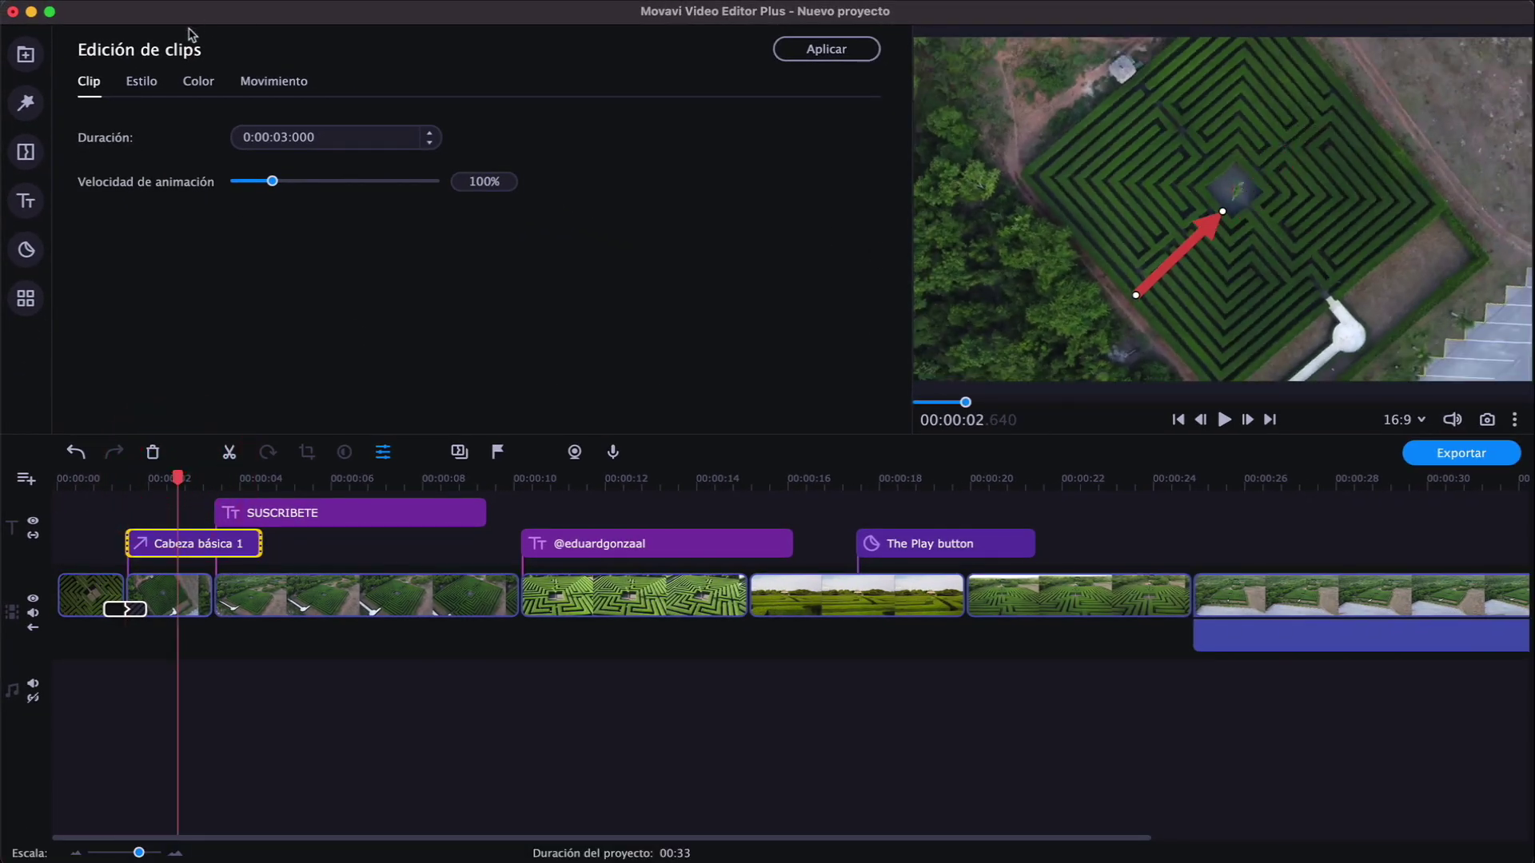
Set the arrow sticker's fill colour to yellow and preview its animation
click(200, 83)
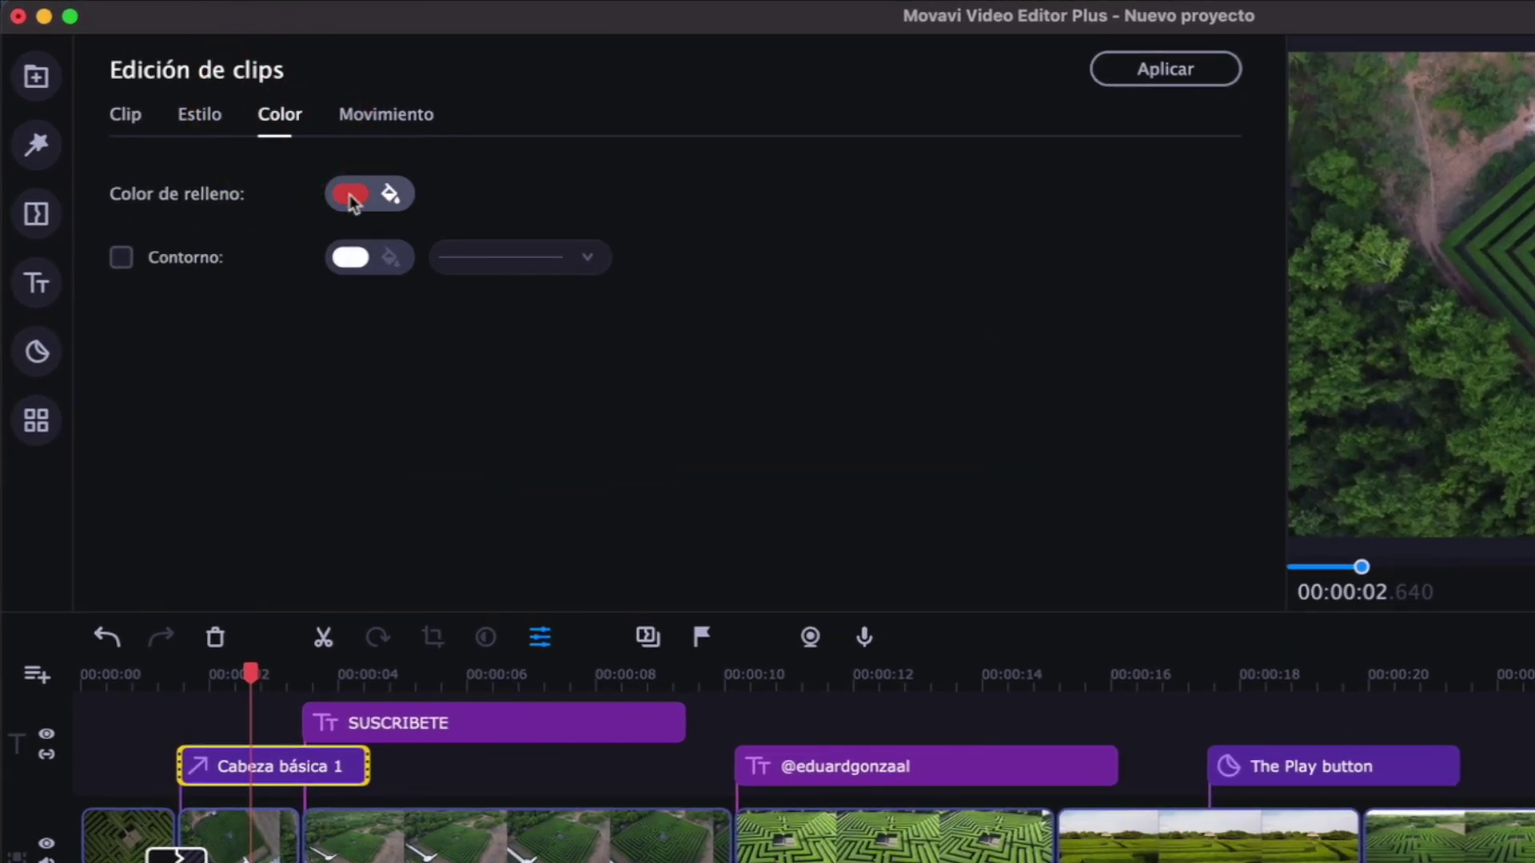
click(248, 138)
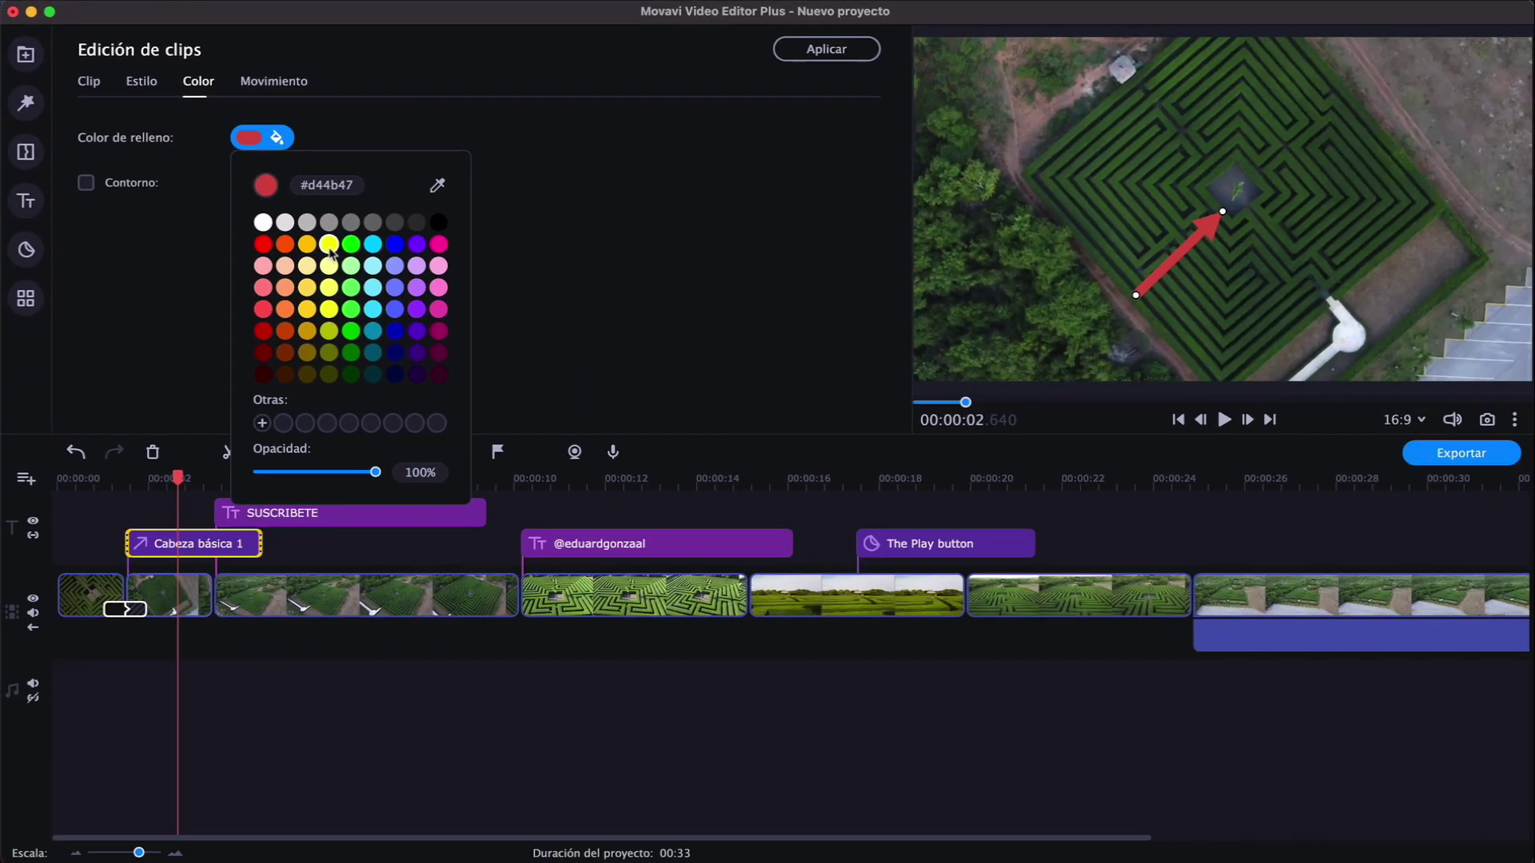
click(89, 88)
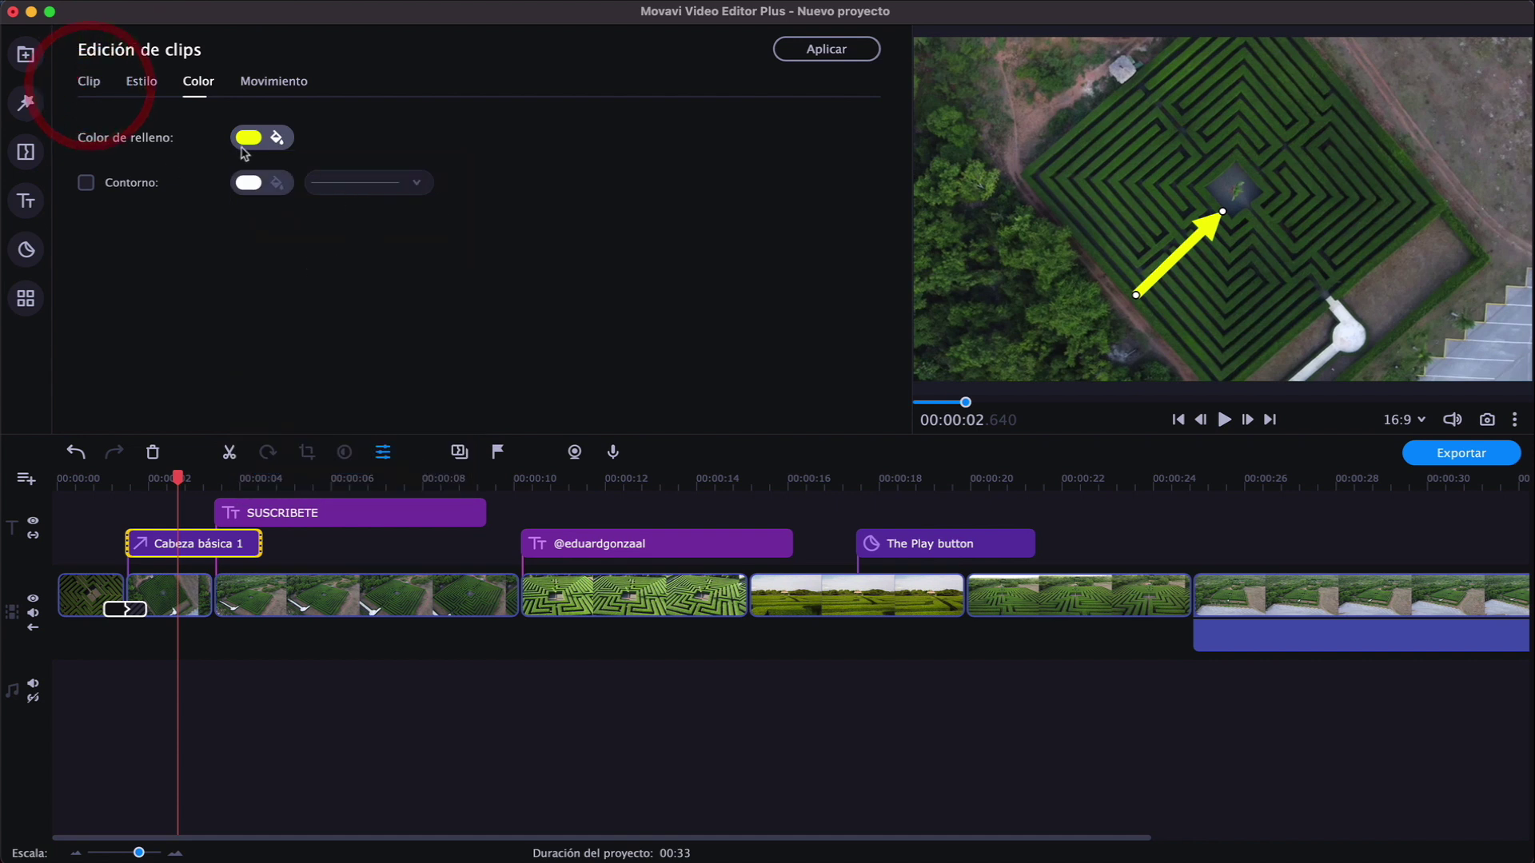
click(89, 82)
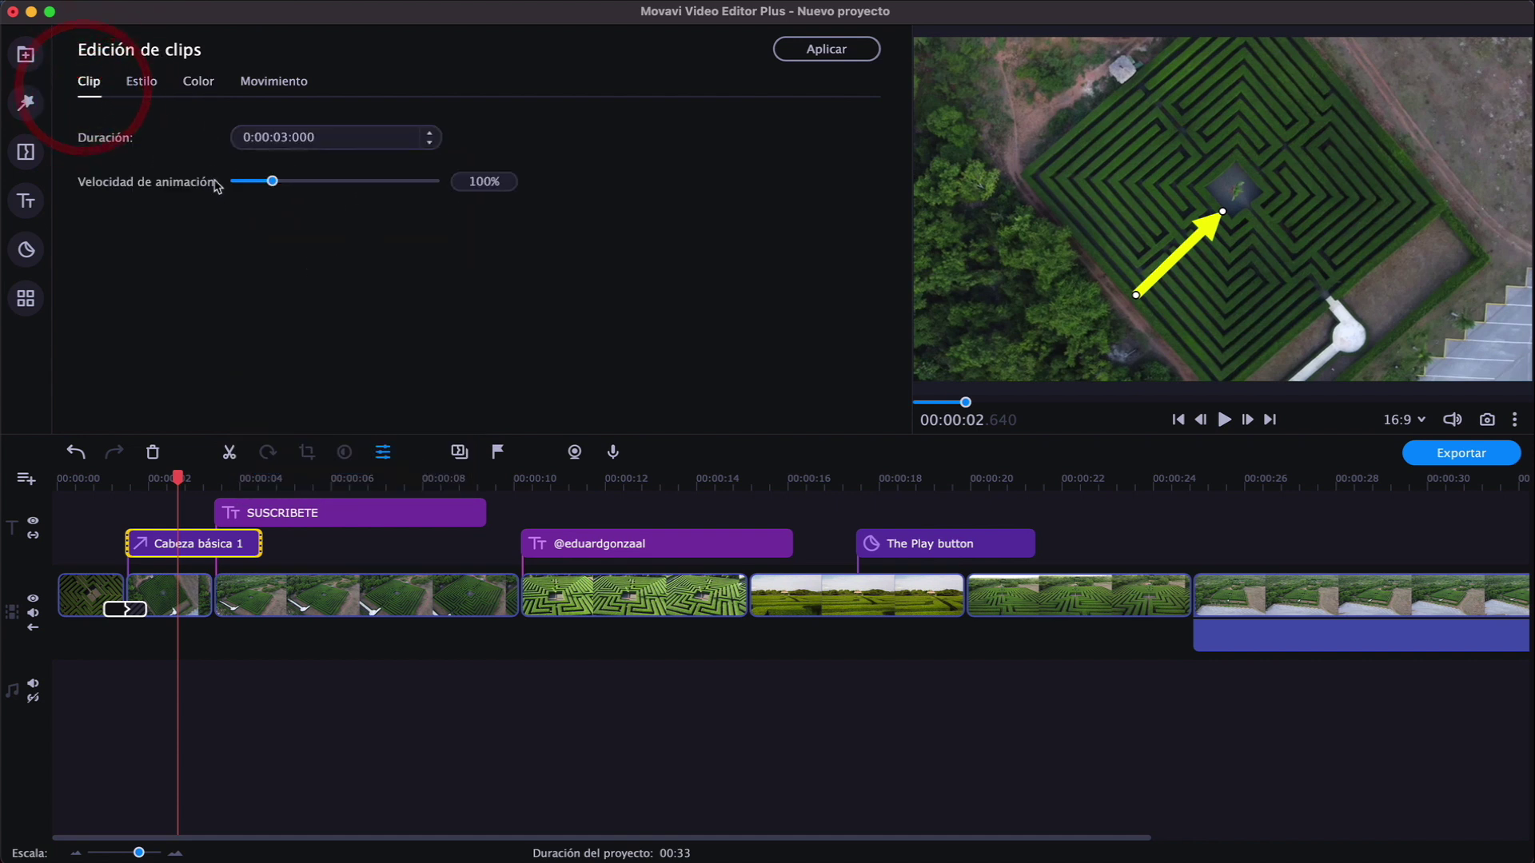
click(126, 480)
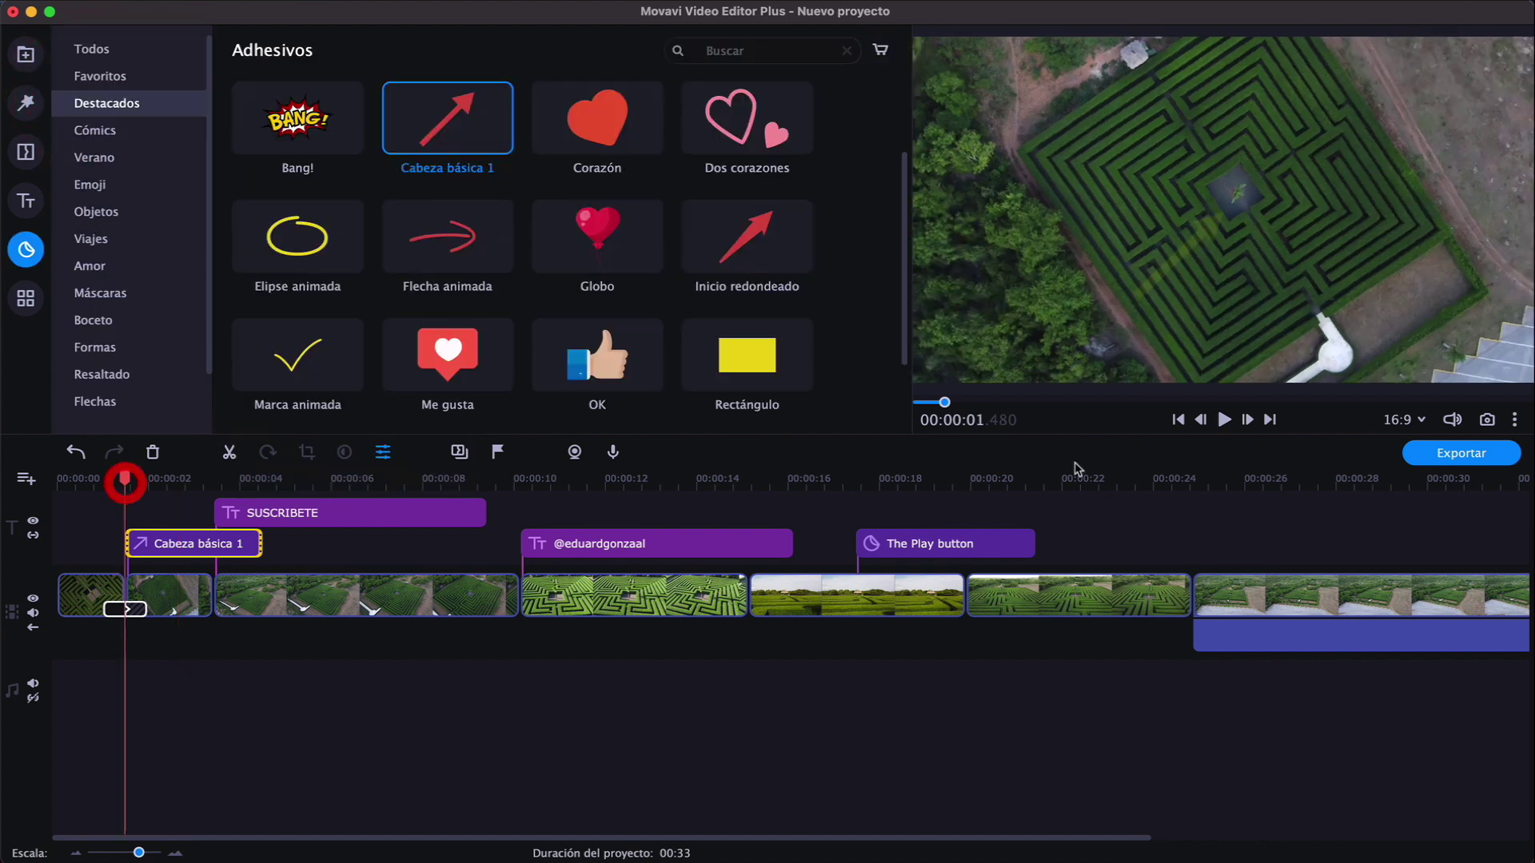
click(1224, 419)
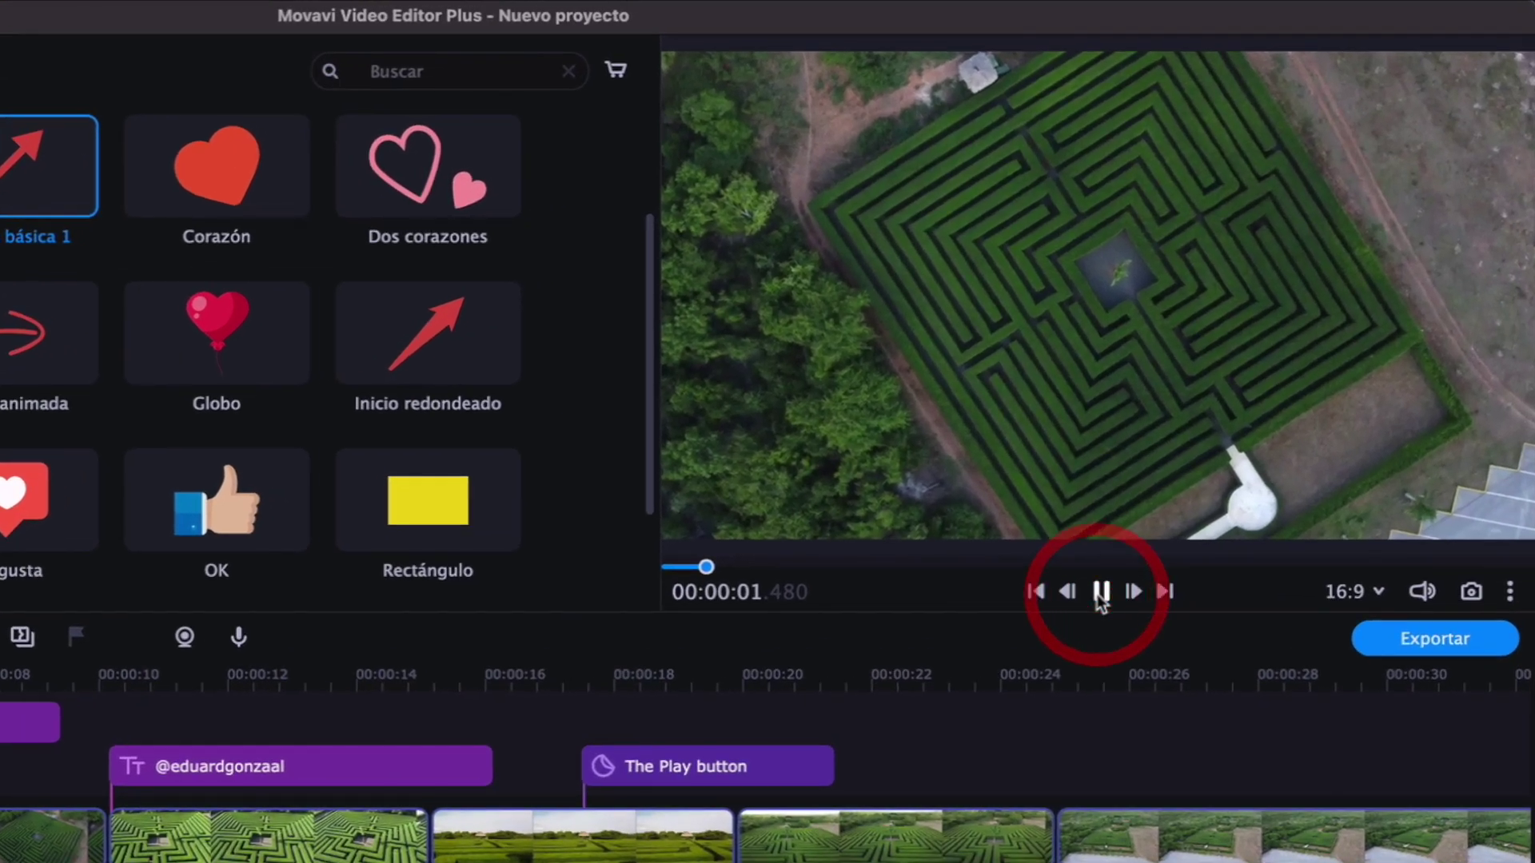
click(1100, 592)
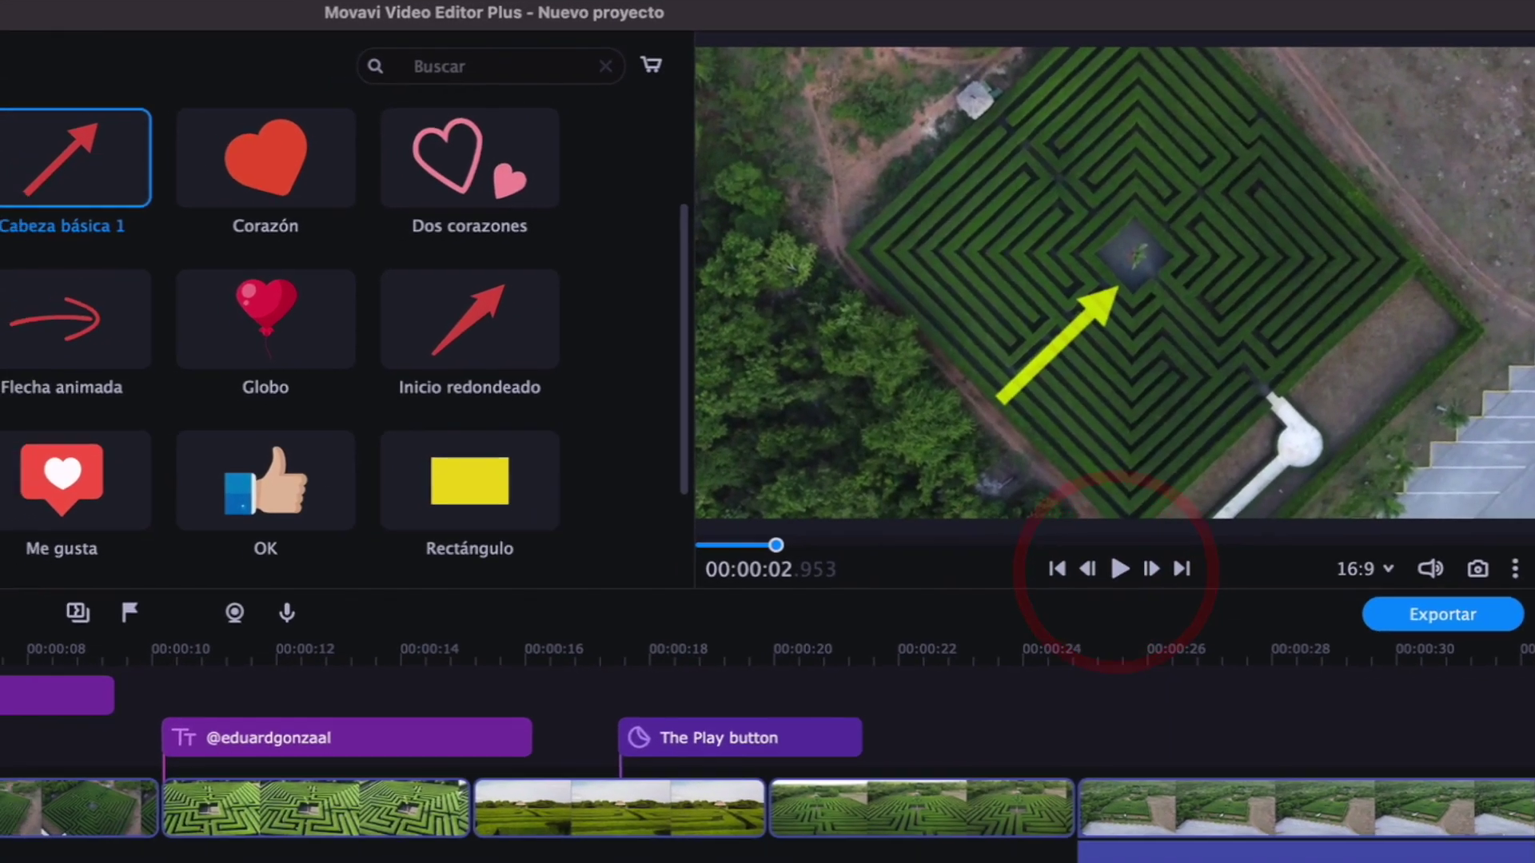
Set the arrow sticker's animation speed to 500%, apply it, and play back the result
double_click(188, 543)
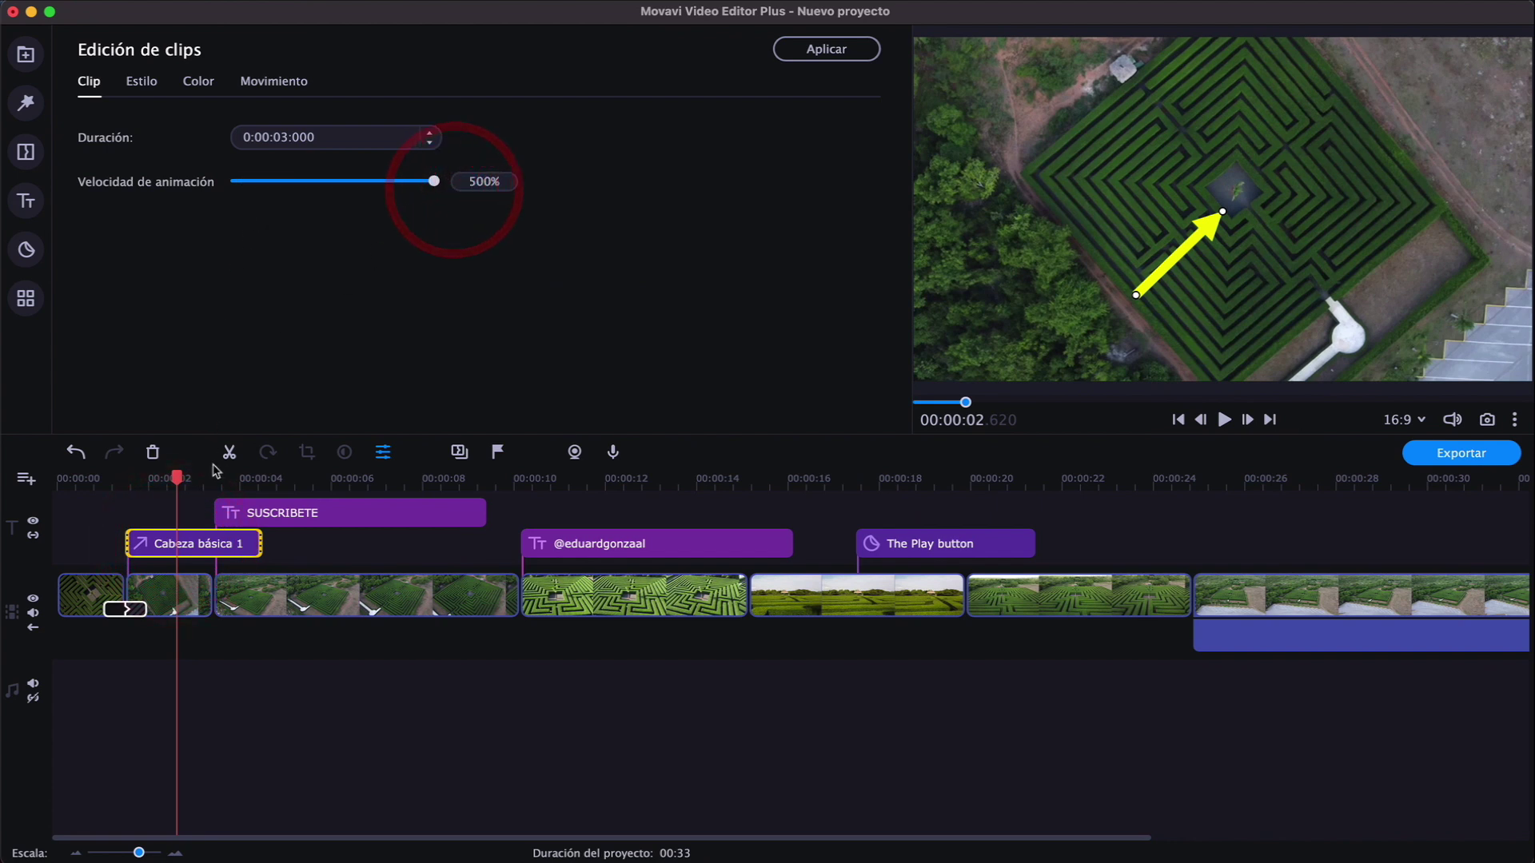
click(125, 482)
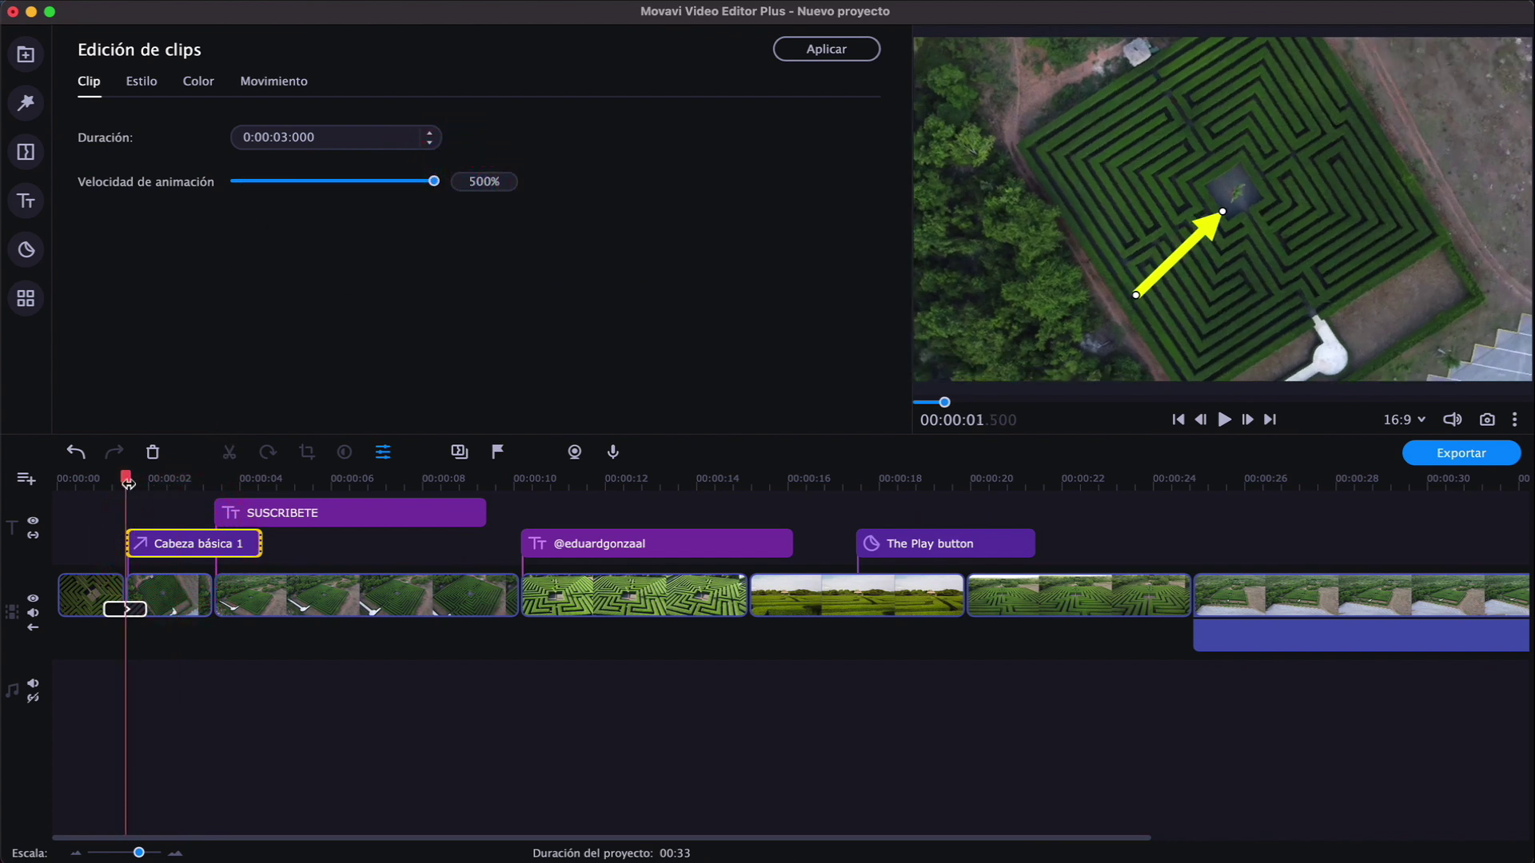
click(826, 49)
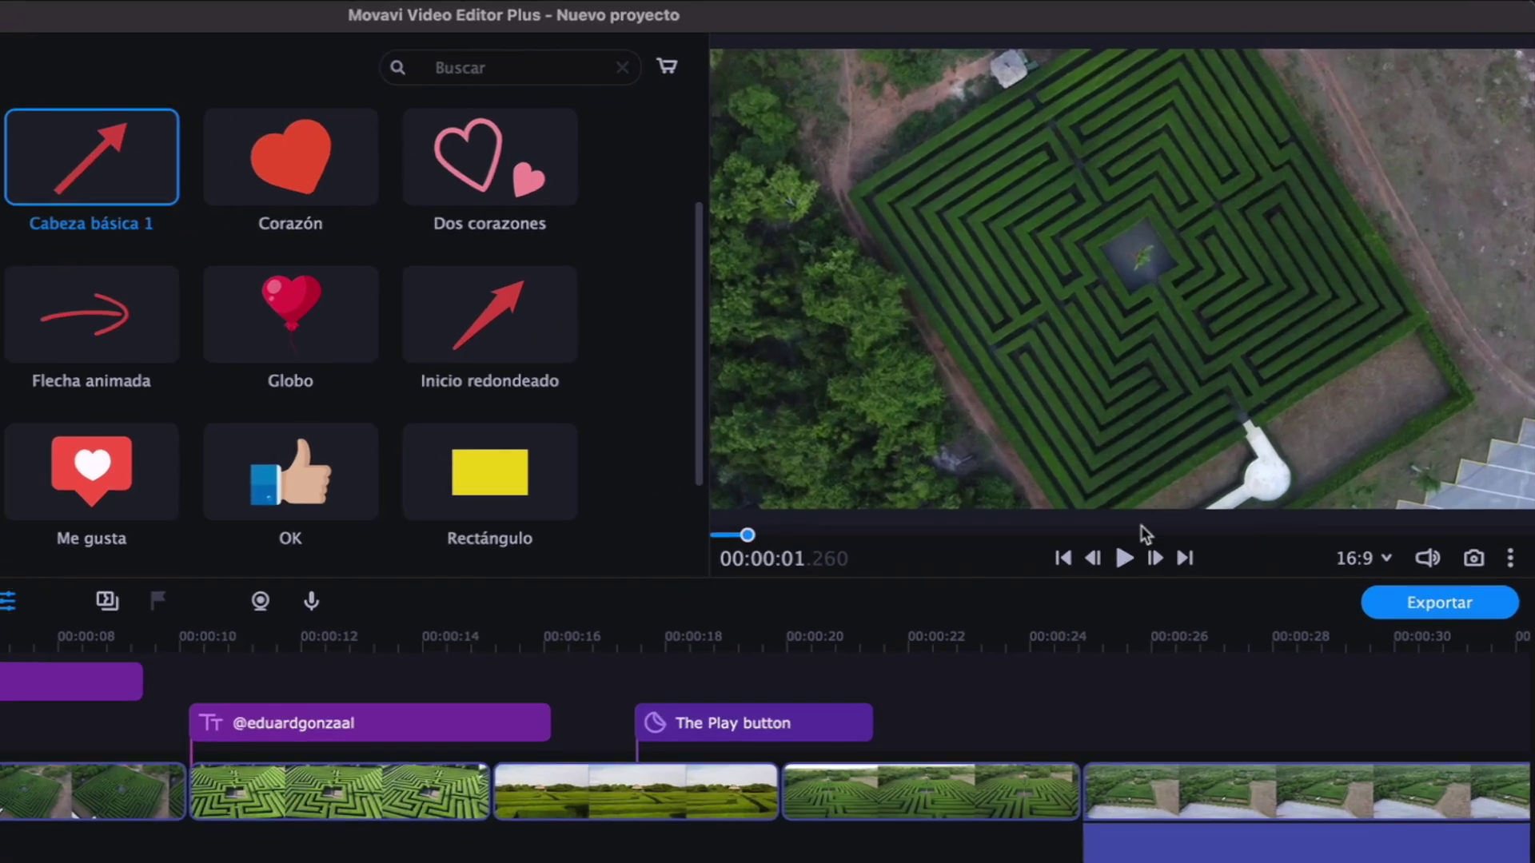
click(1225, 421)
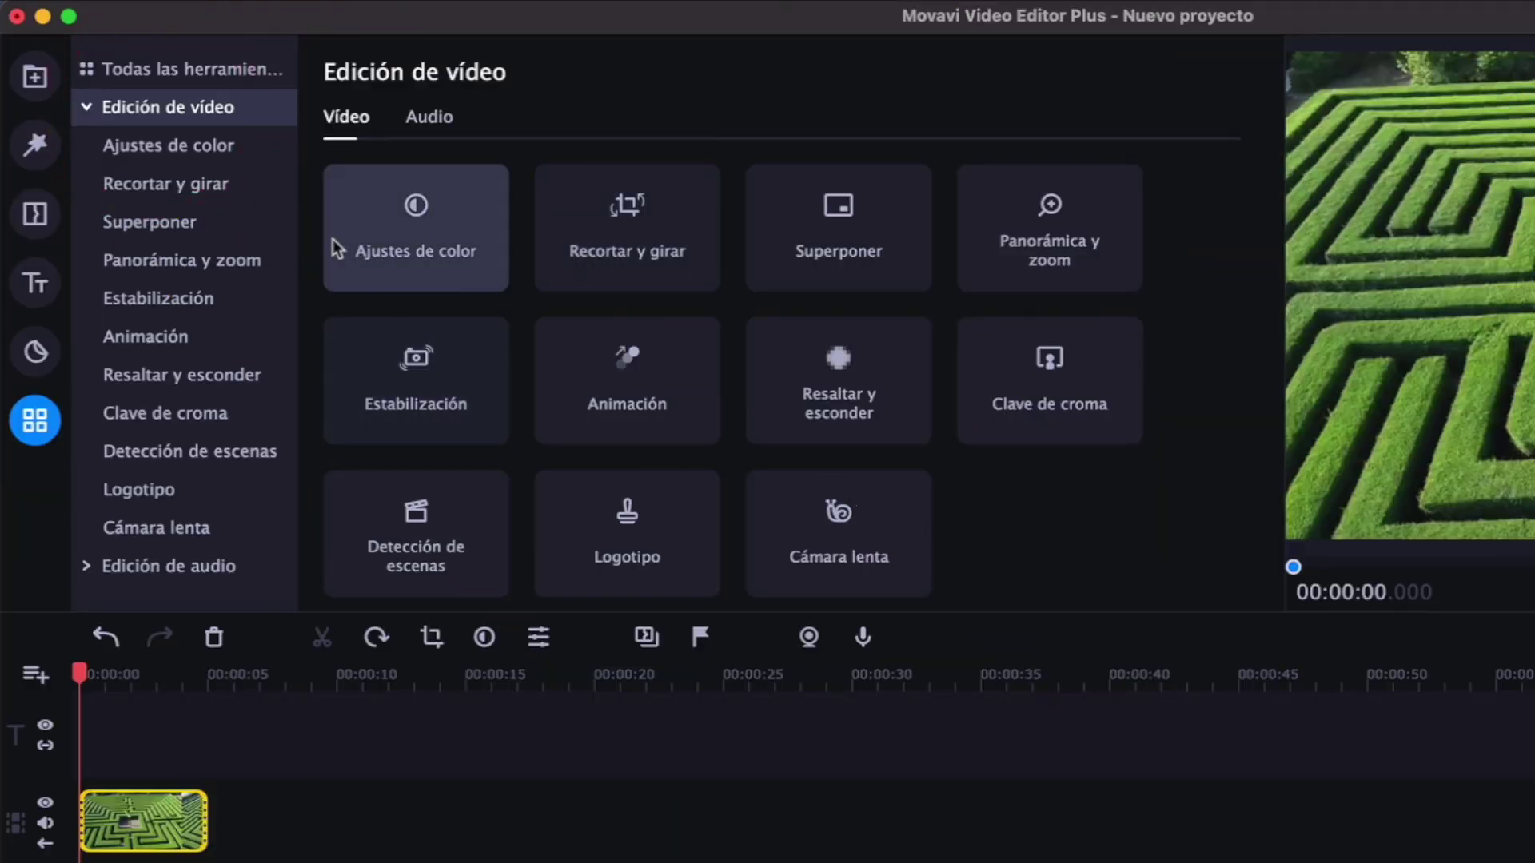
Apply the Viaje a Marte colour preset to the maze clip and remove it from the clip's applied effects
click(425, 248)
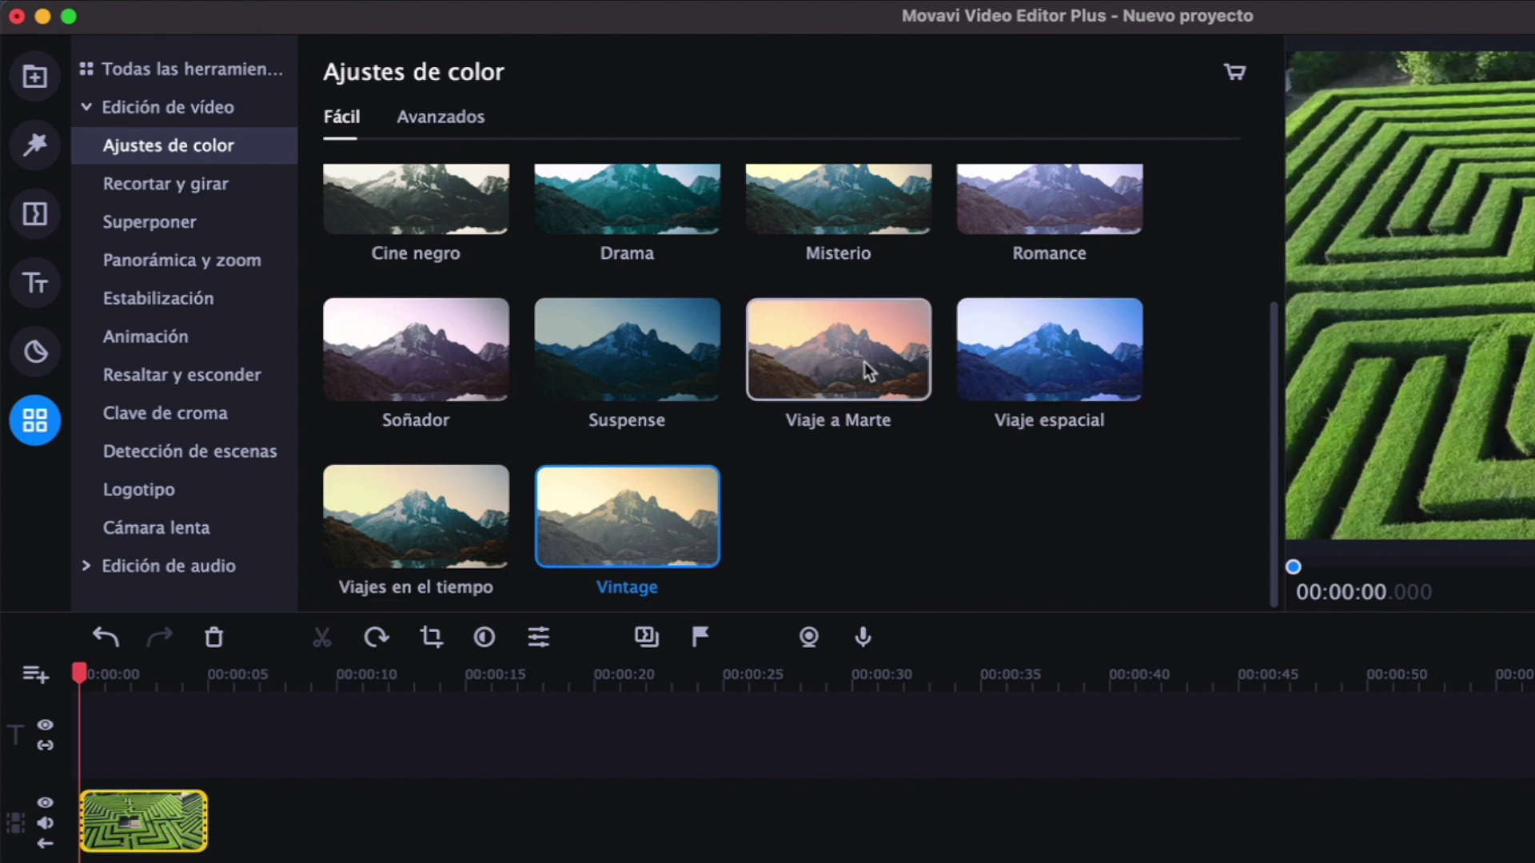
click(838, 356)
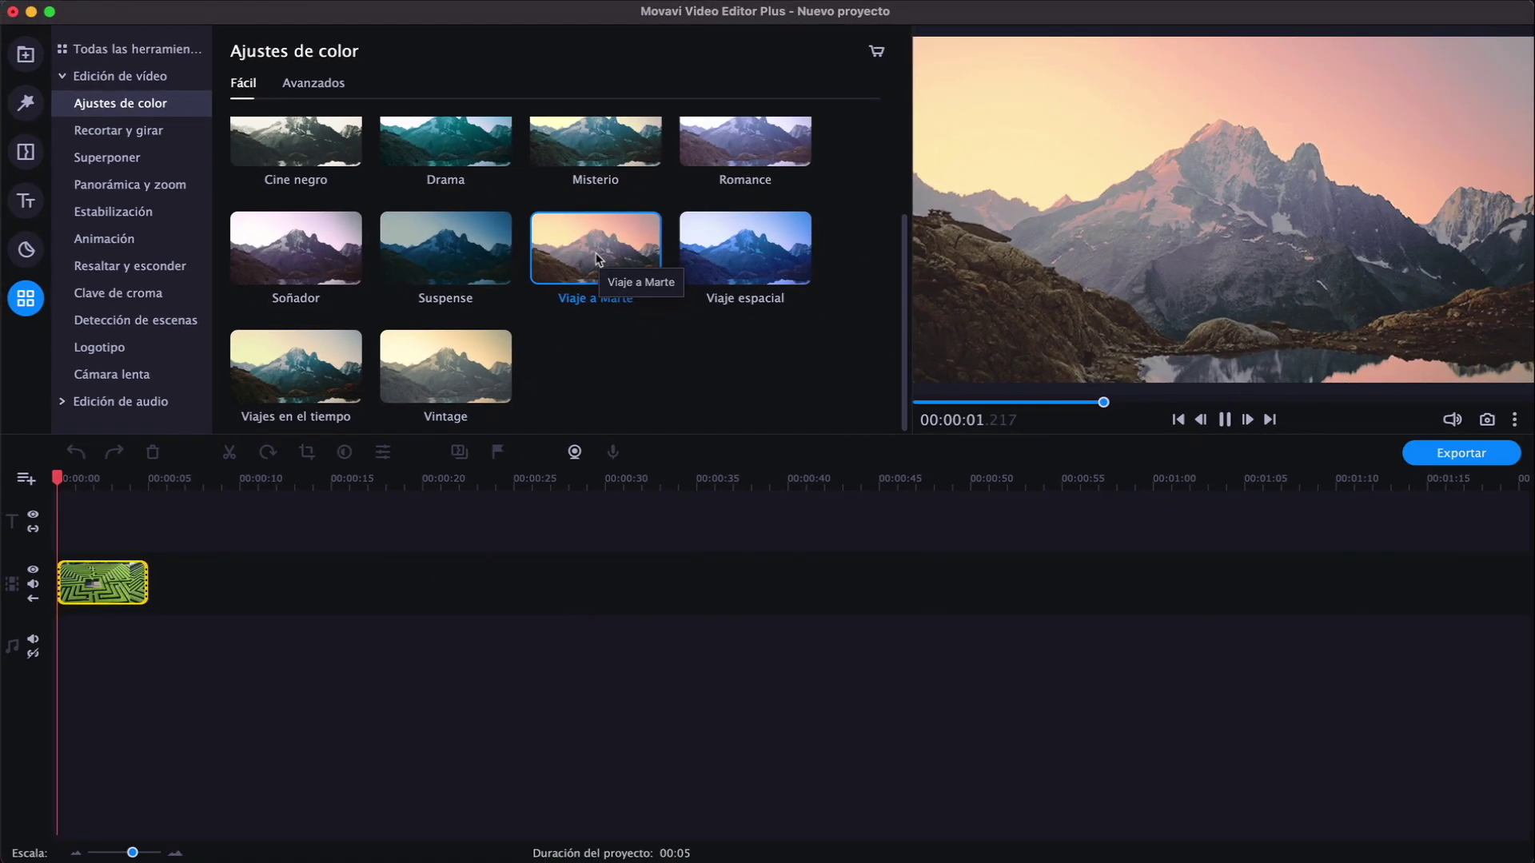
drag(595, 259, 96, 574)
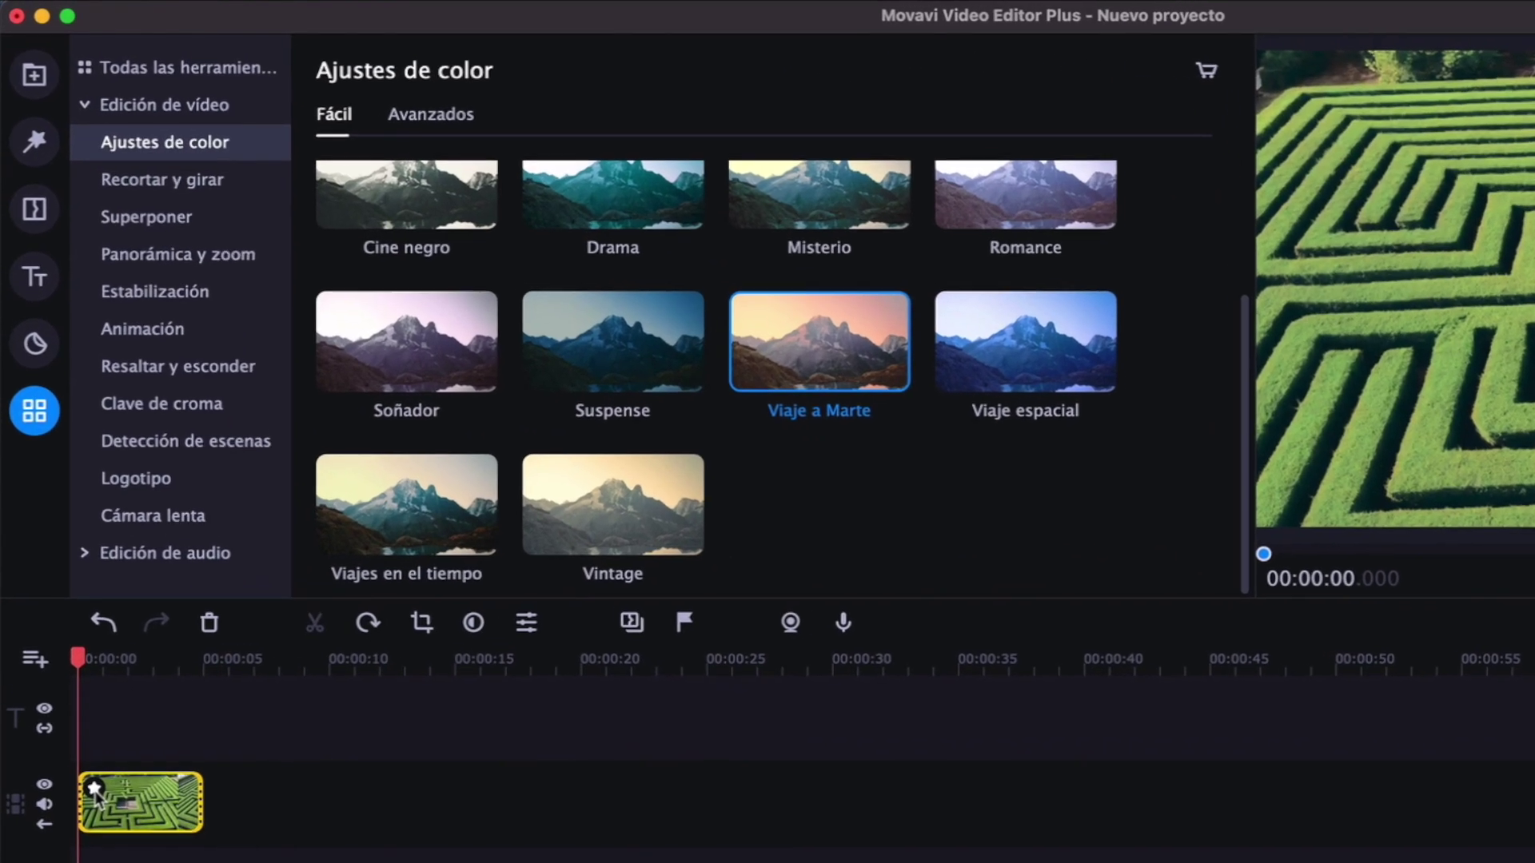
click(69, 572)
click(1212, 181)
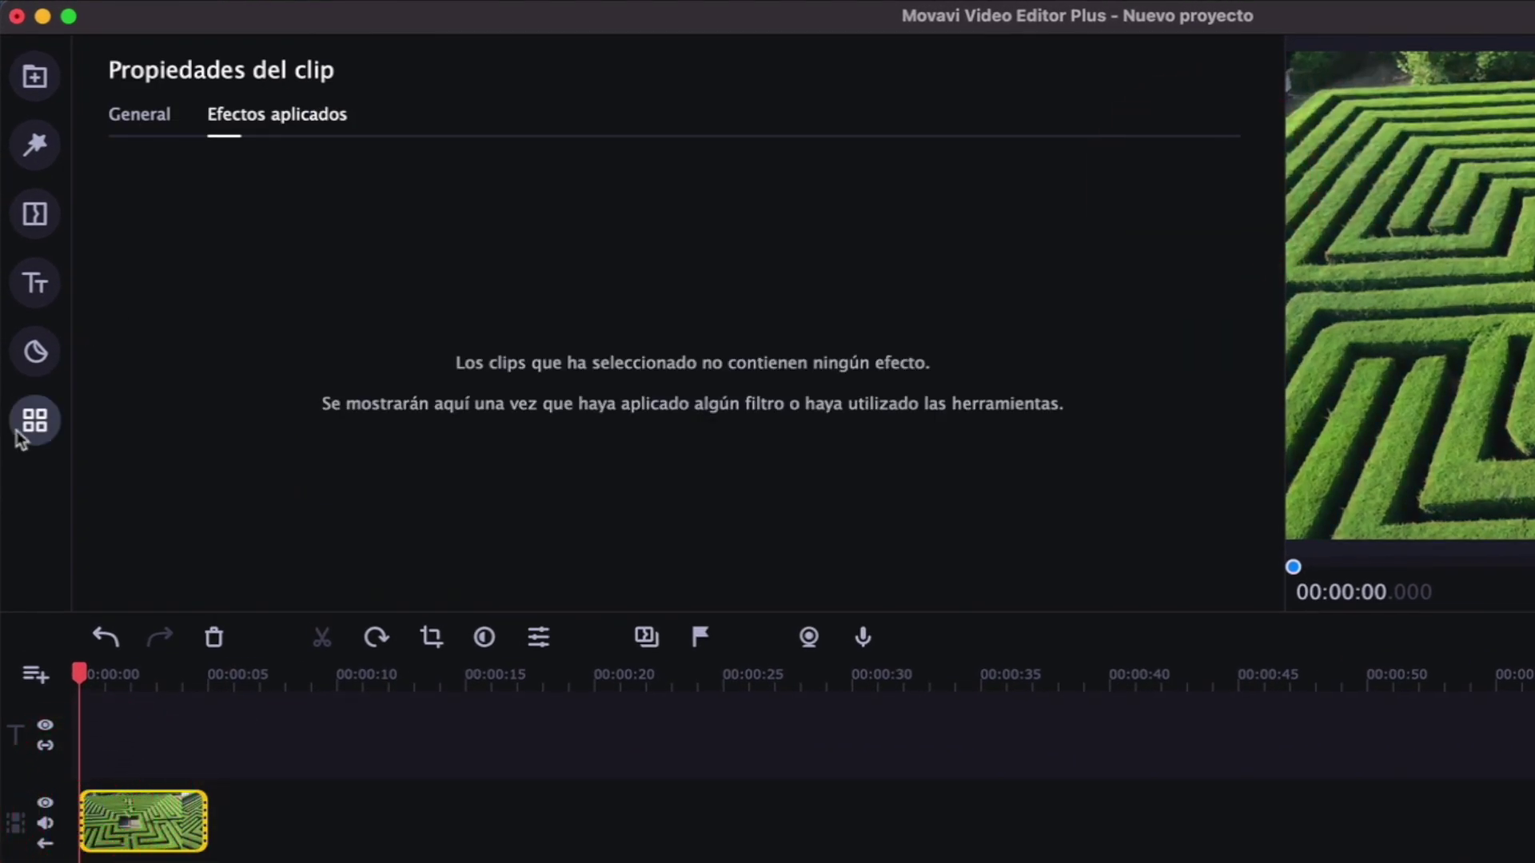
Set the maze clip's contrast to 85 and adjust its saturation in the advanced colour adjustments, and open the Recortar y girar tool
click(34, 420)
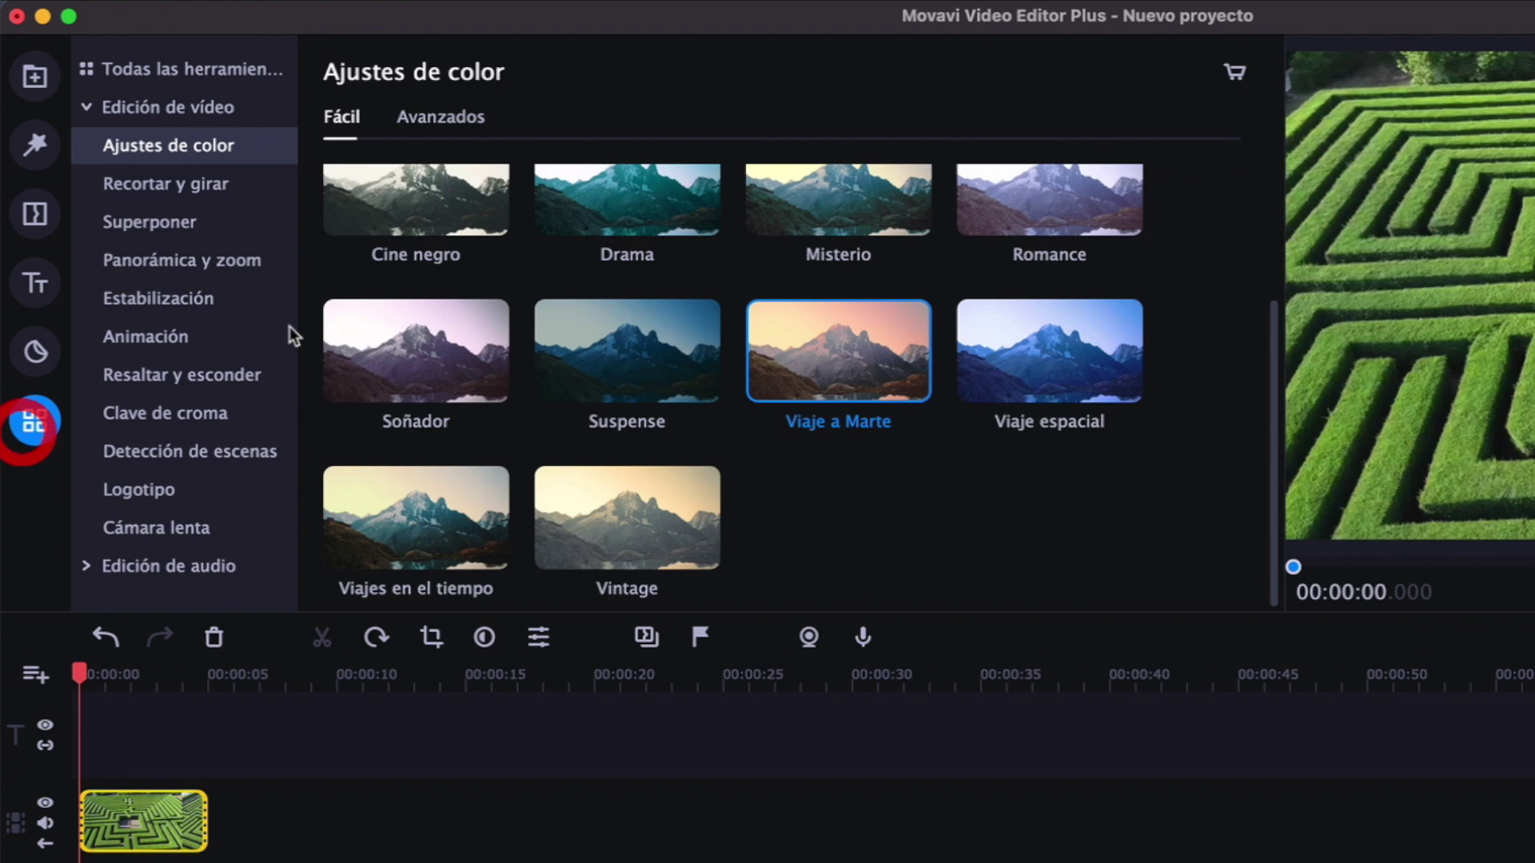
click(458, 121)
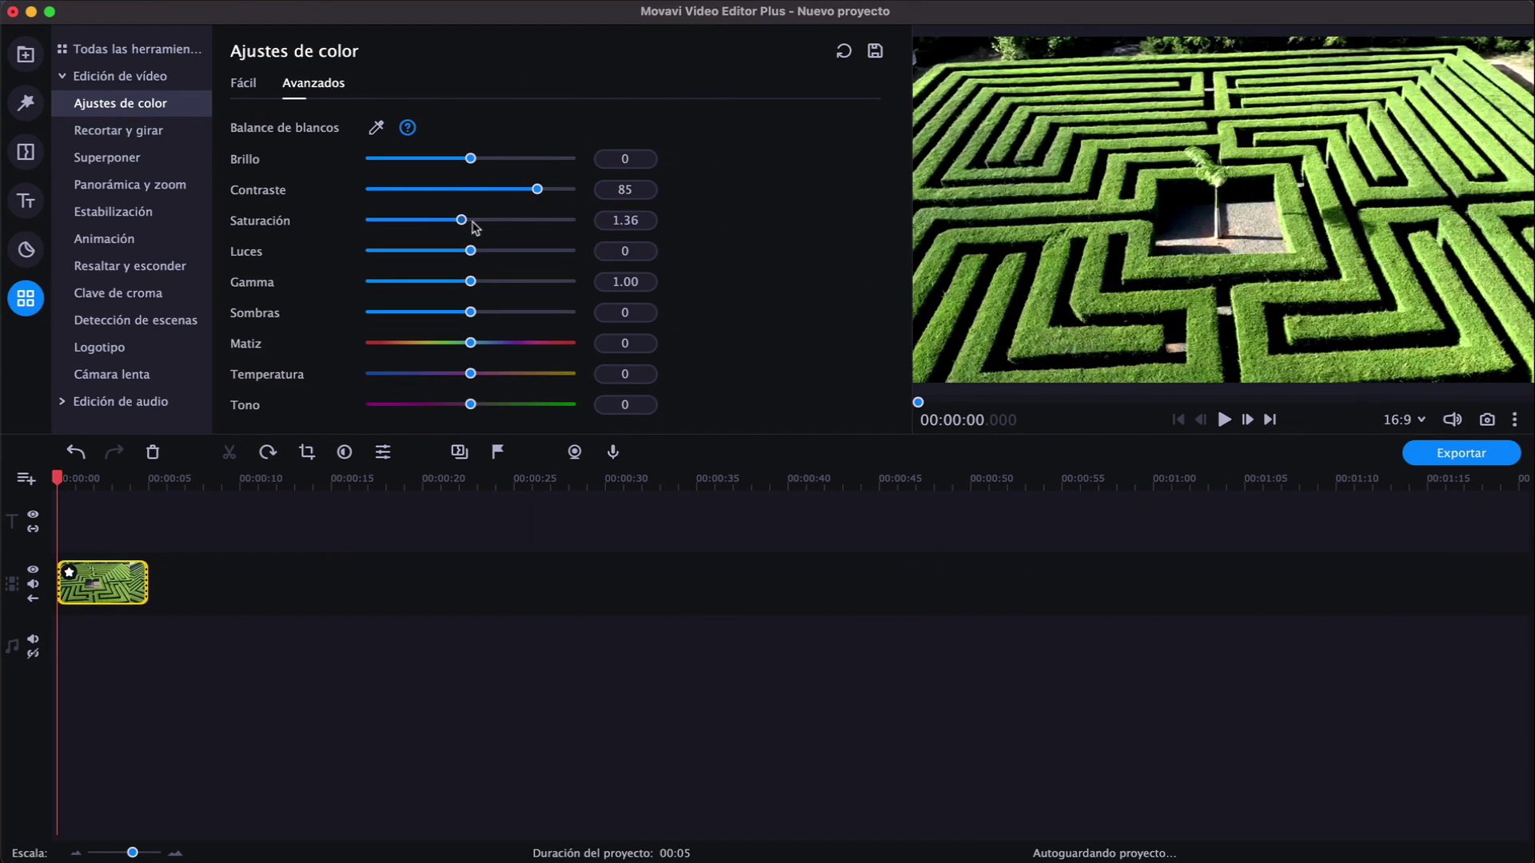
drag(501, 228, 513, 229)
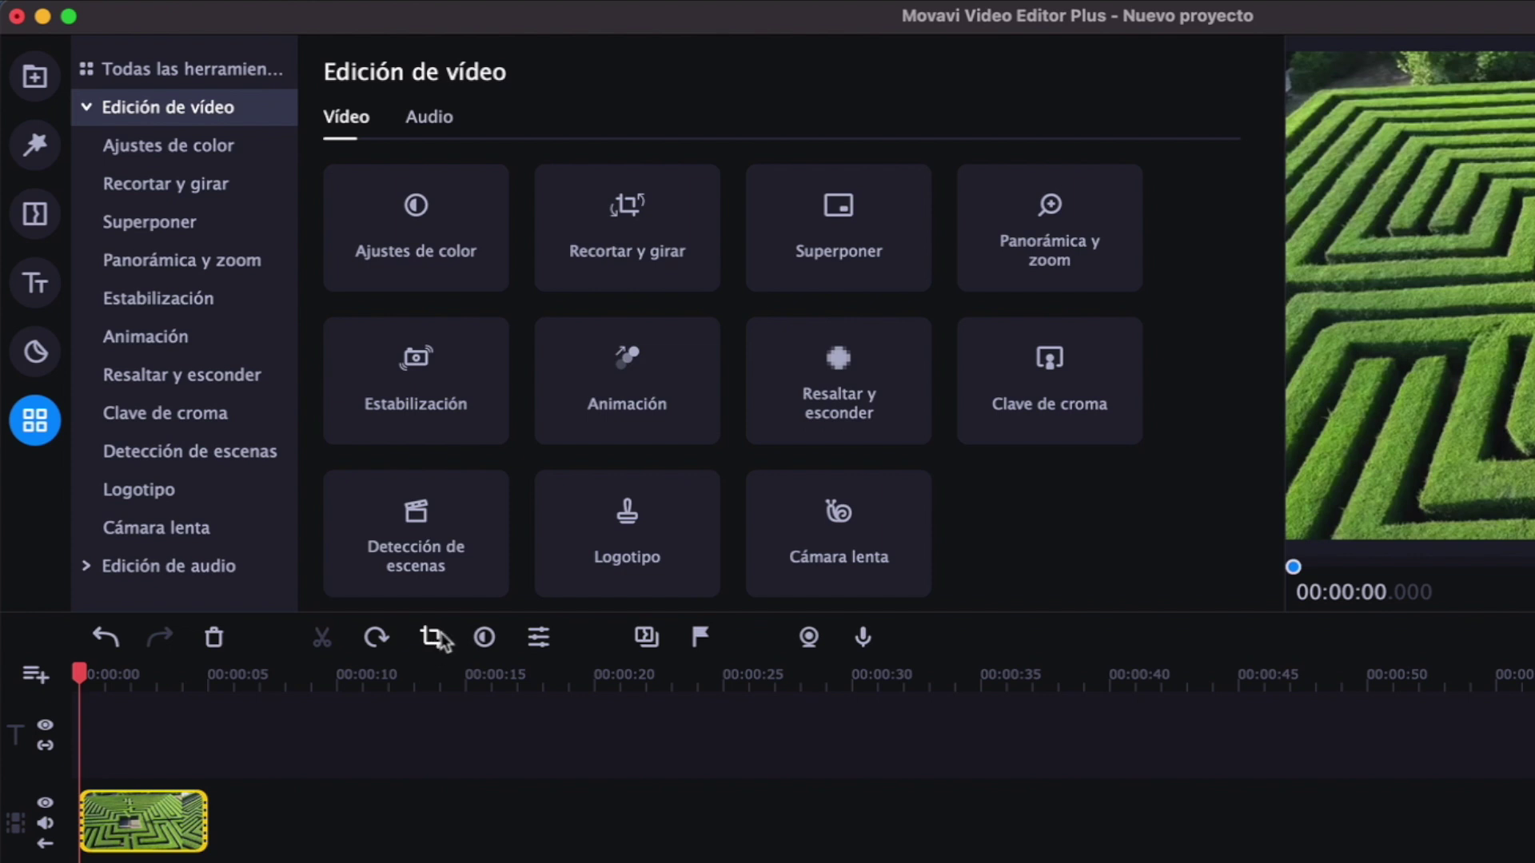
click(627, 246)
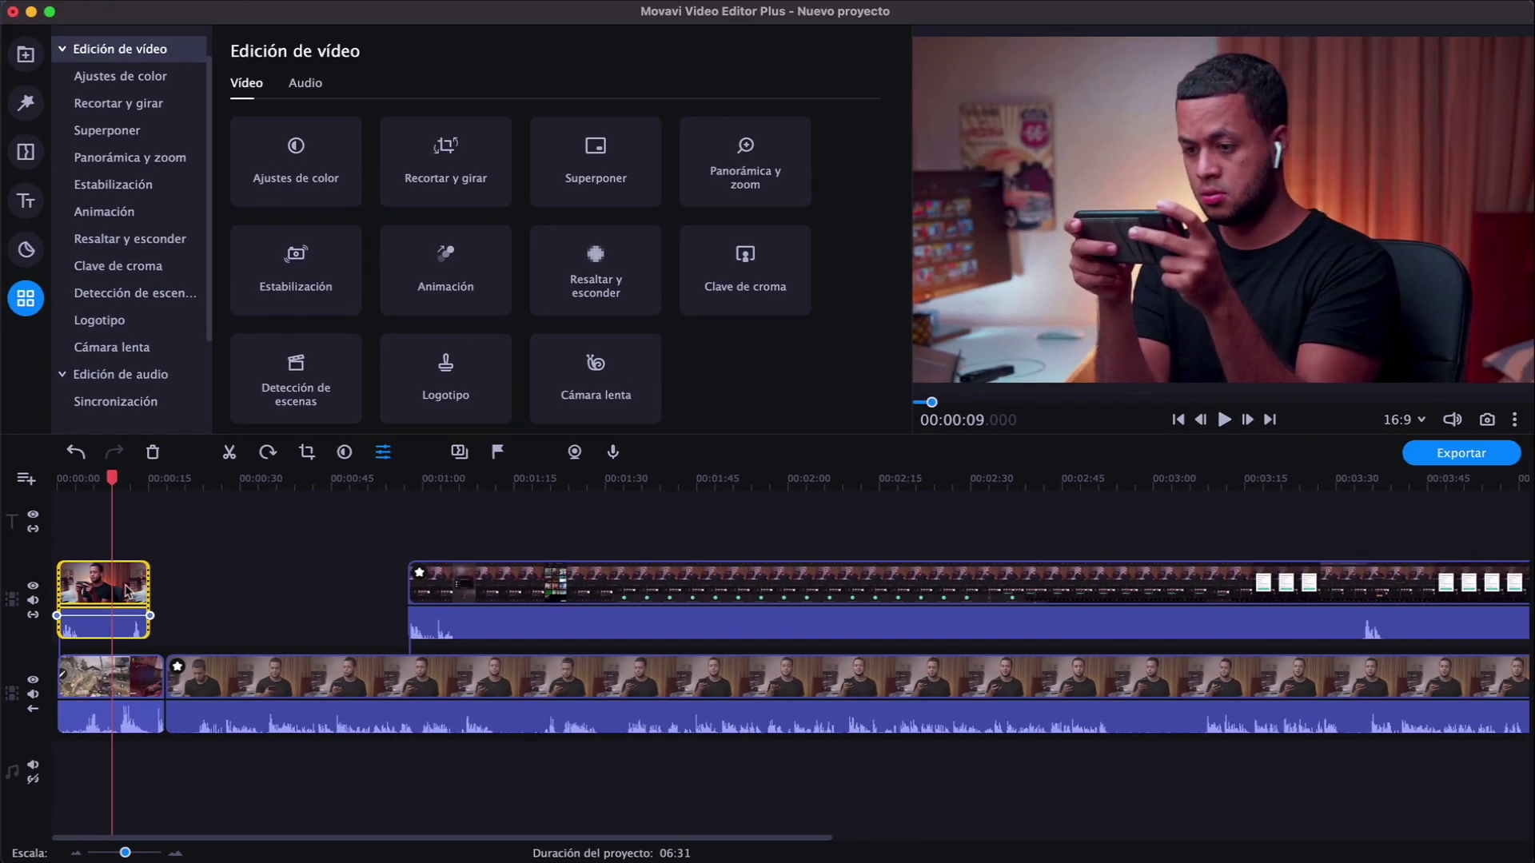
Overlay the phone-gaming clip on the gameplay footage using the Logotipo layout and enlarge the overlay within the frame
click(144, 336)
drag(157, 491, 155, 492)
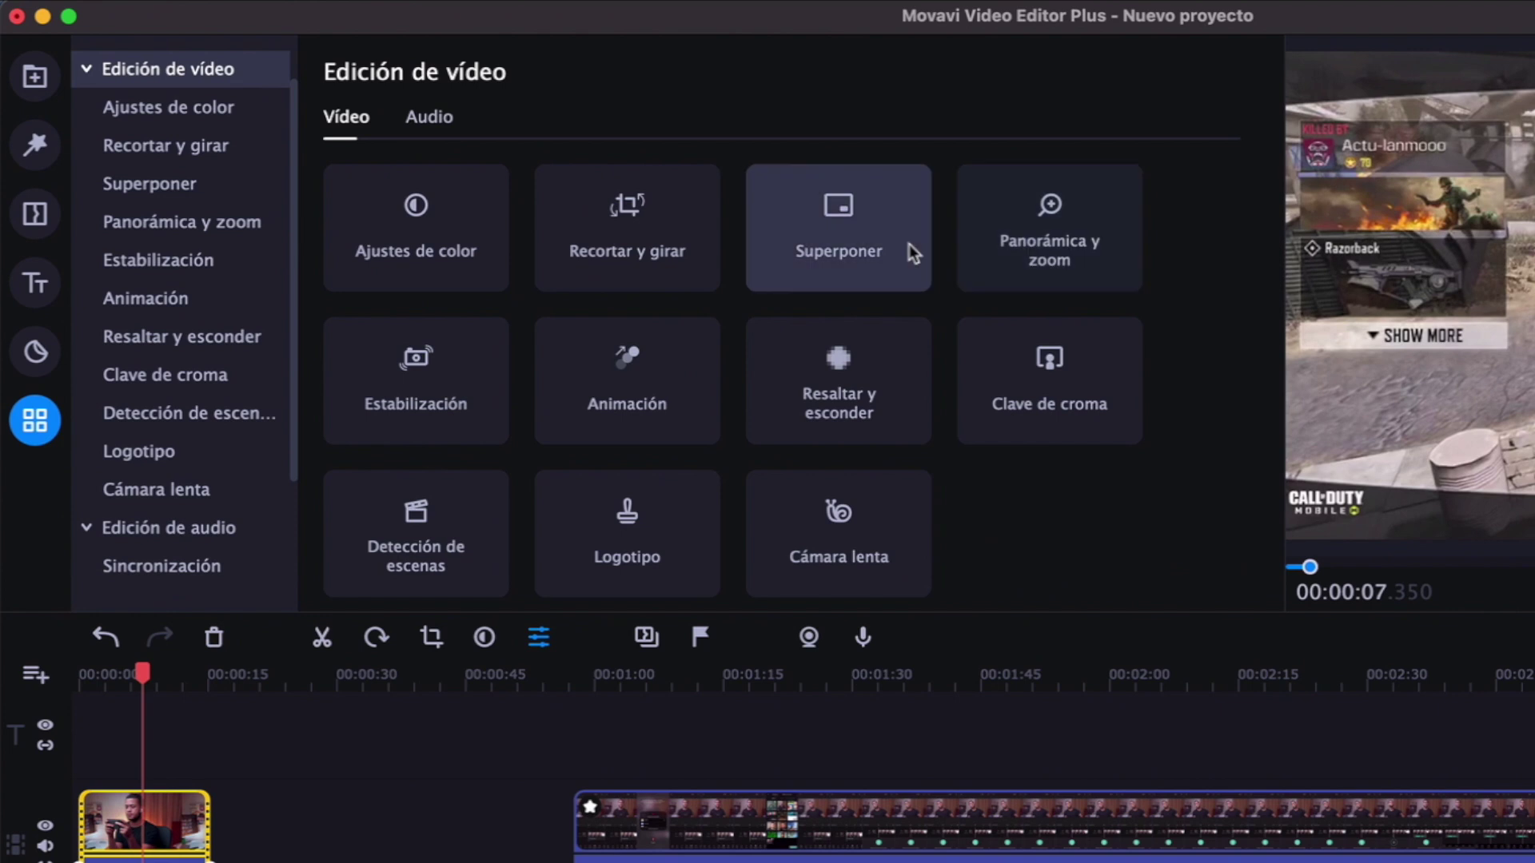
click(599, 176)
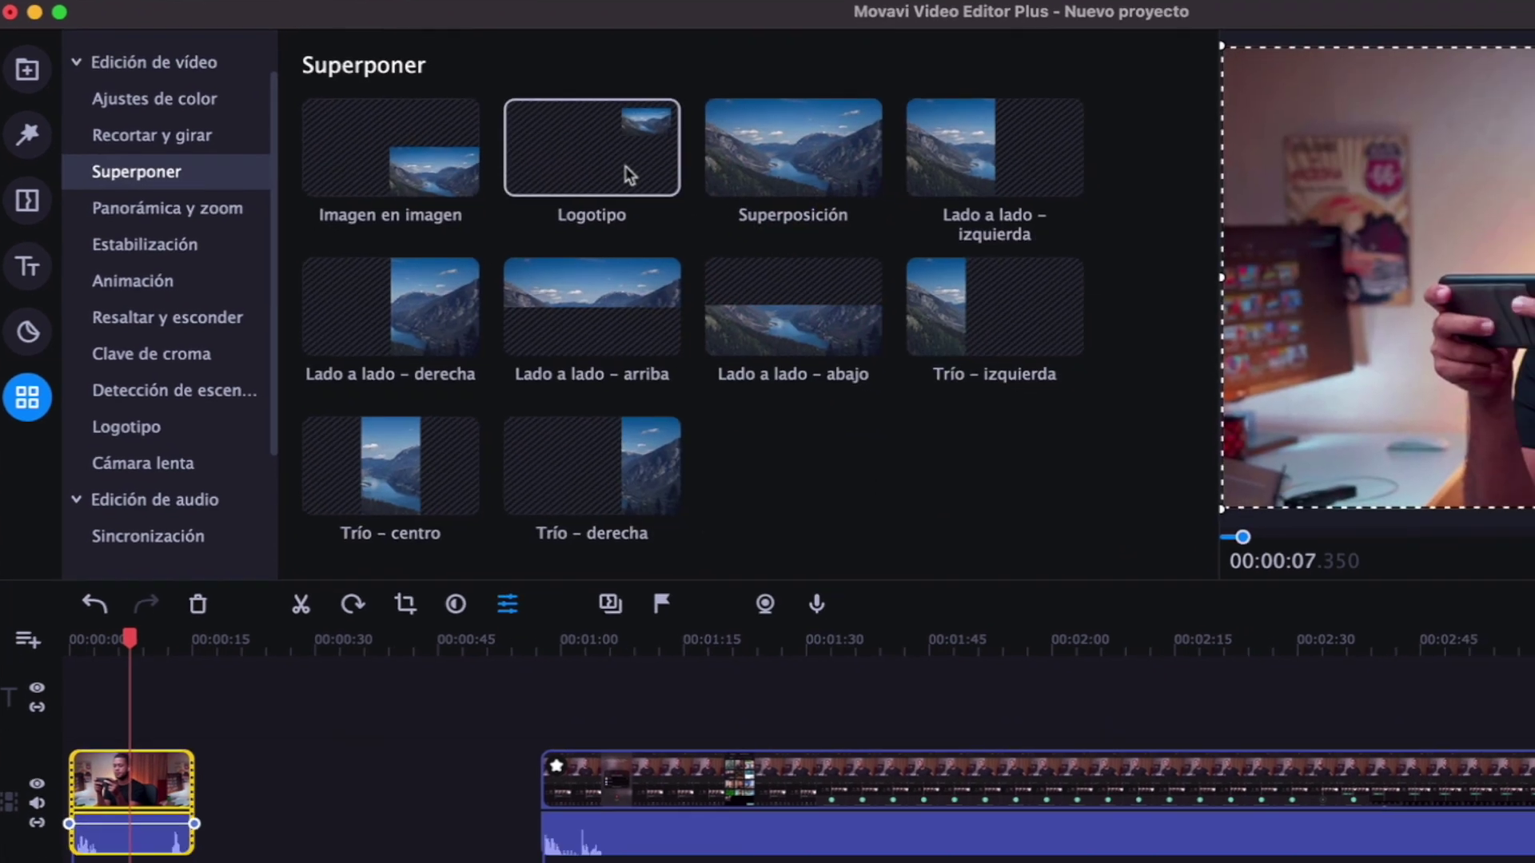
click(672, 190)
drag(1395, 121, 1303, 177)
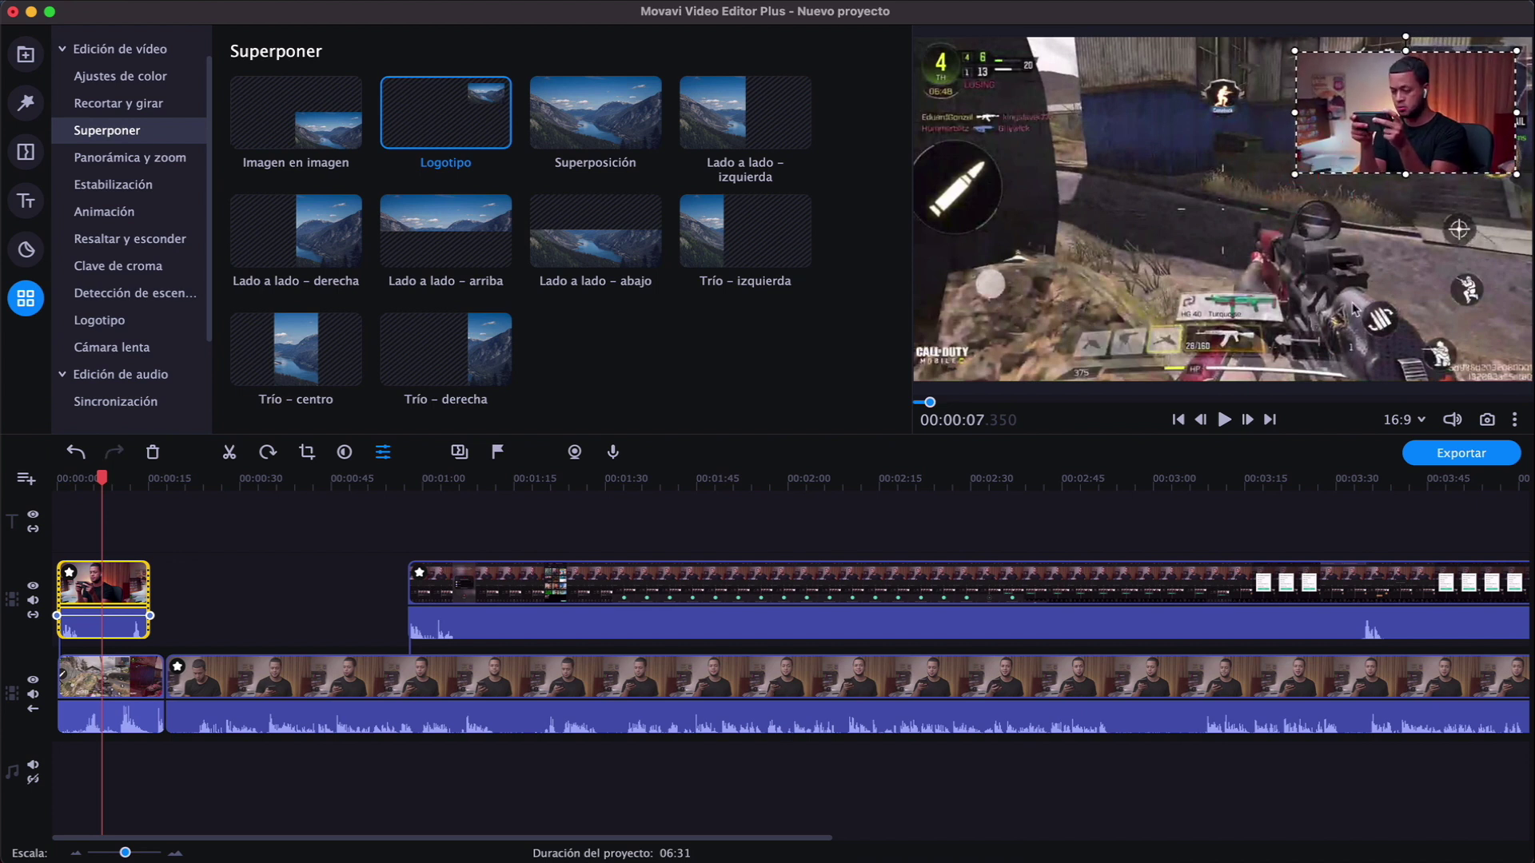
Overlay the upper-track screen recording on the presenter clip with the Trío – izquierda layout, previewing around 00:01:49
click(708, 582)
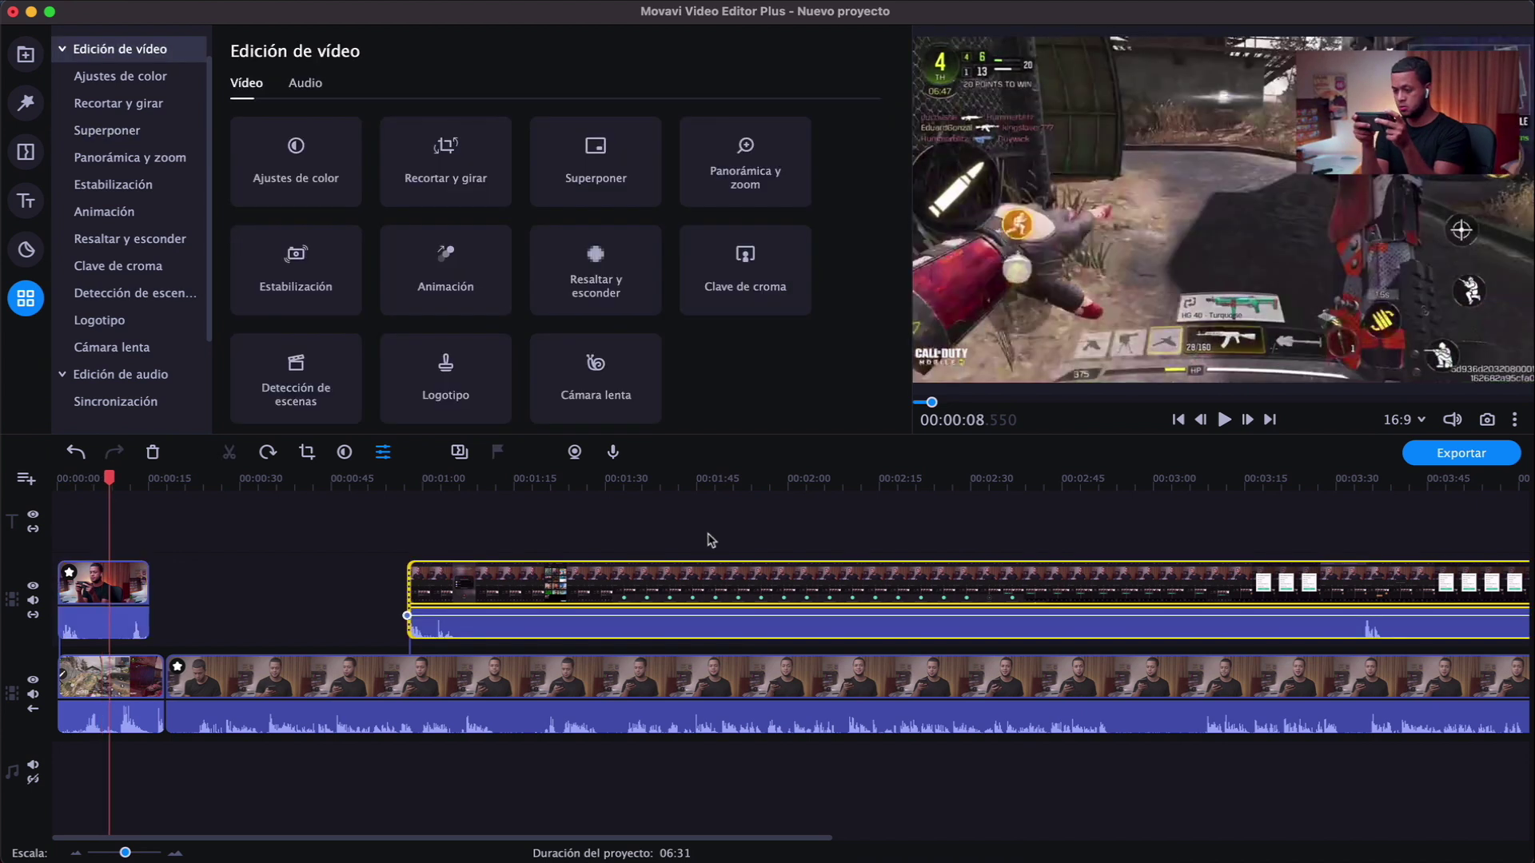
click(1011, 482)
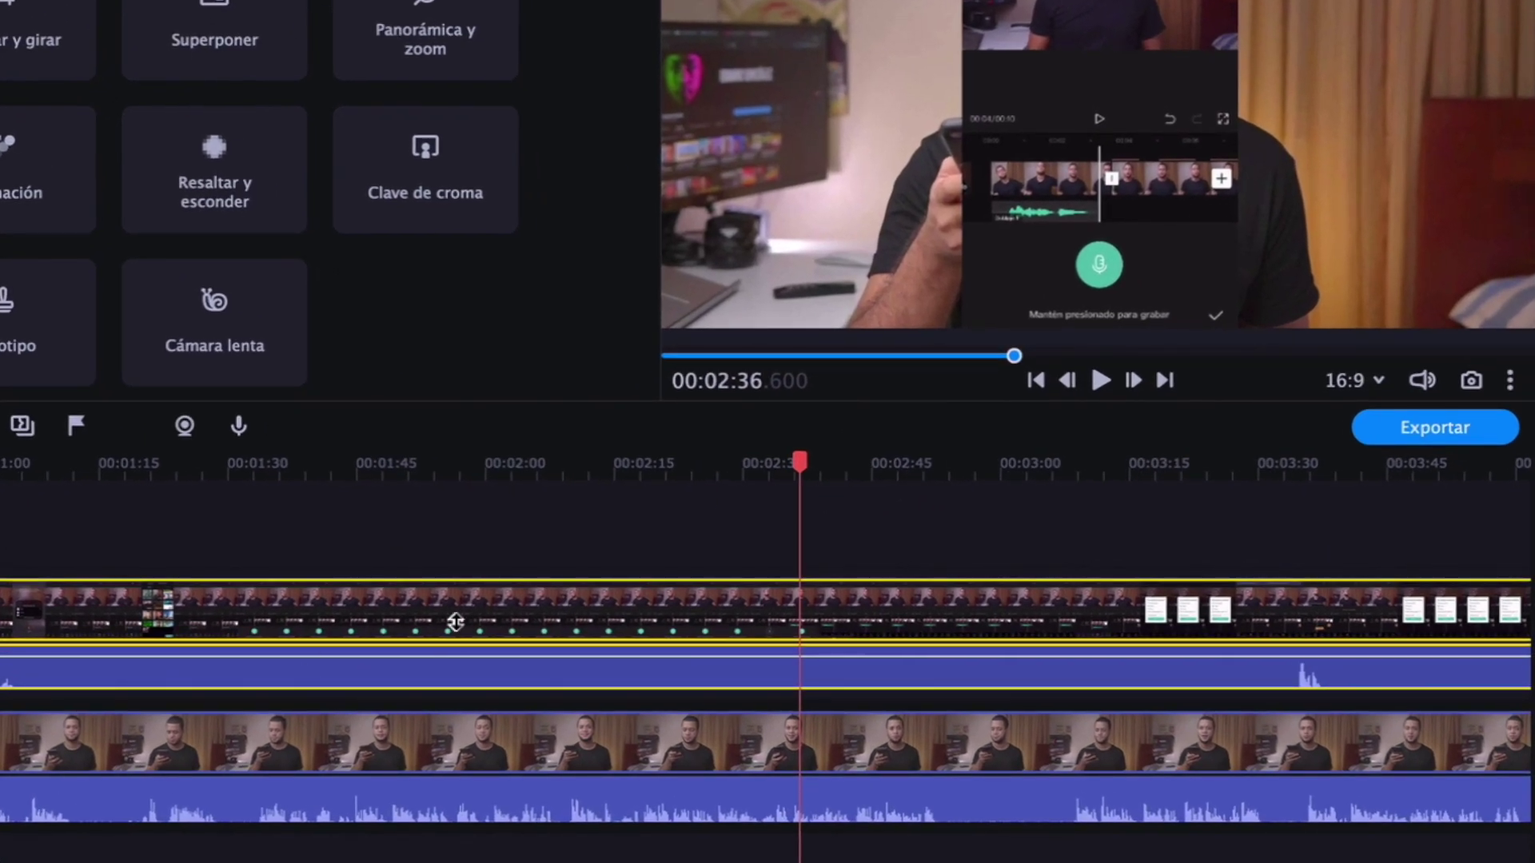
click(458, 626)
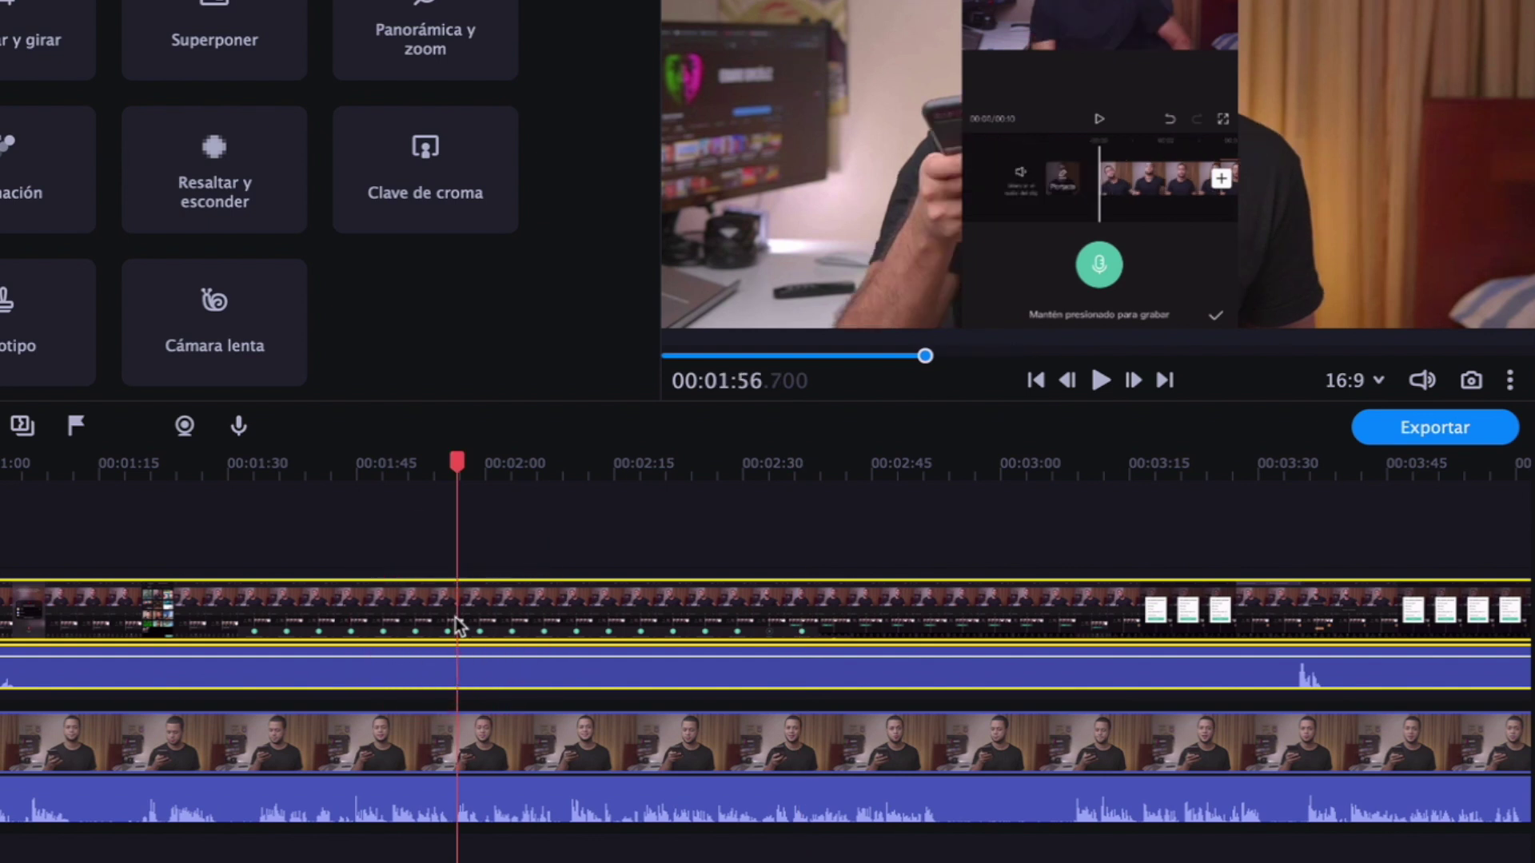
click(750, 742)
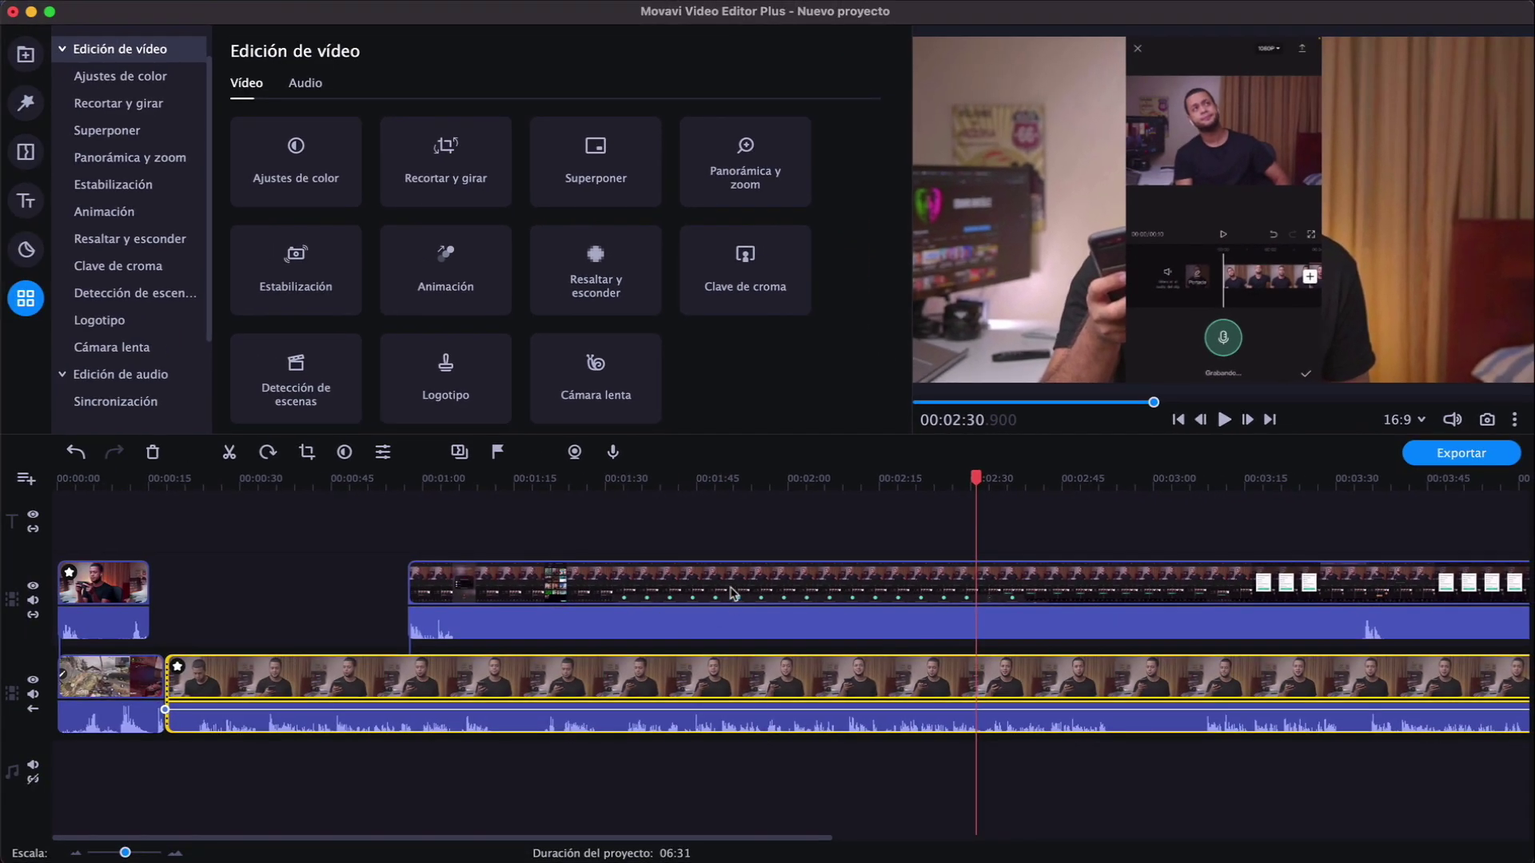
click(731, 593)
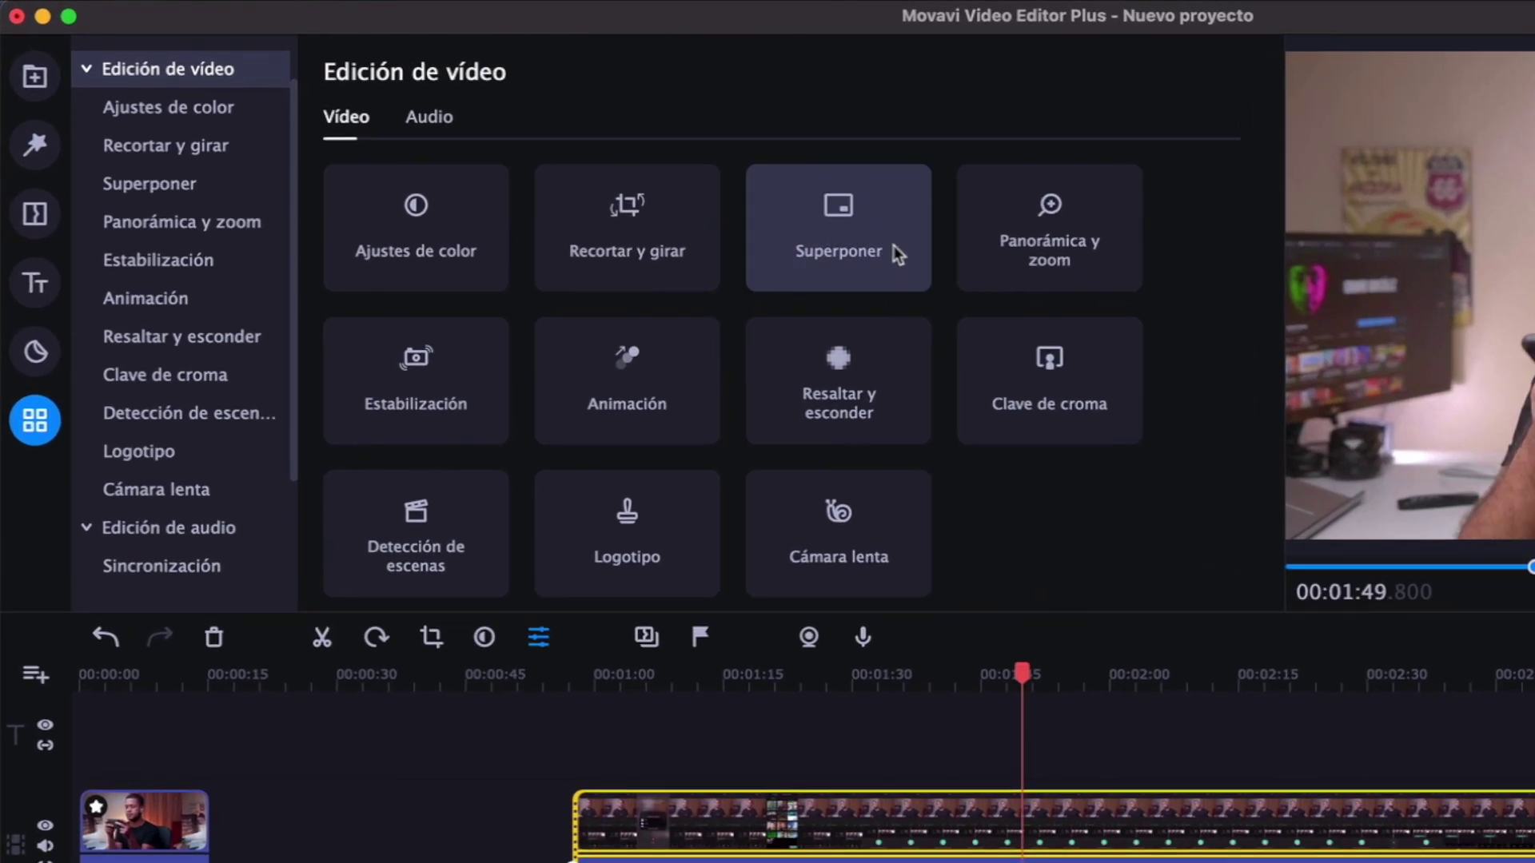
click(855, 227)
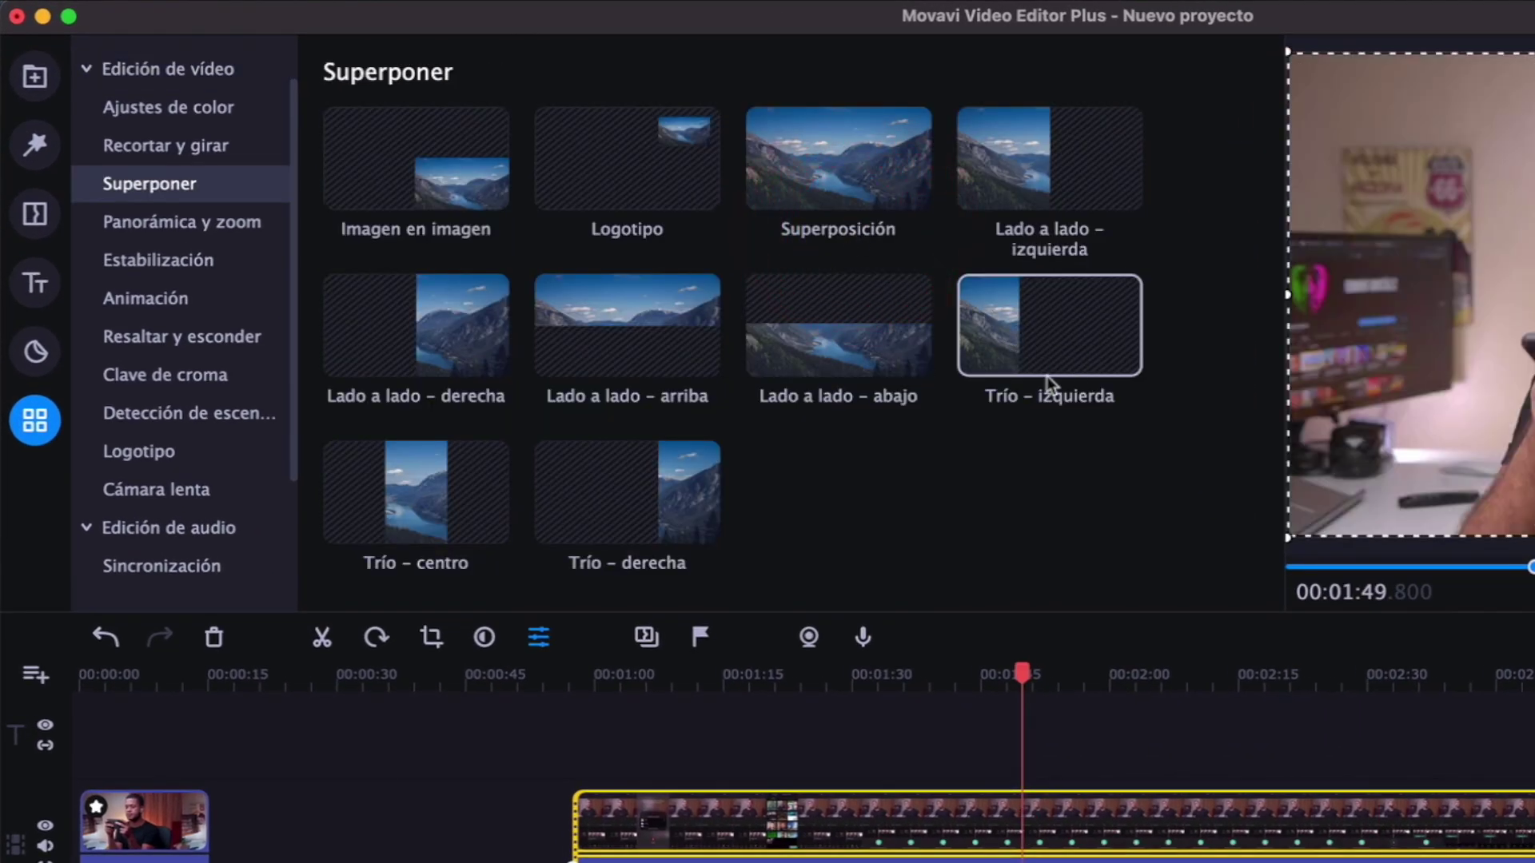
click(1031, 320)
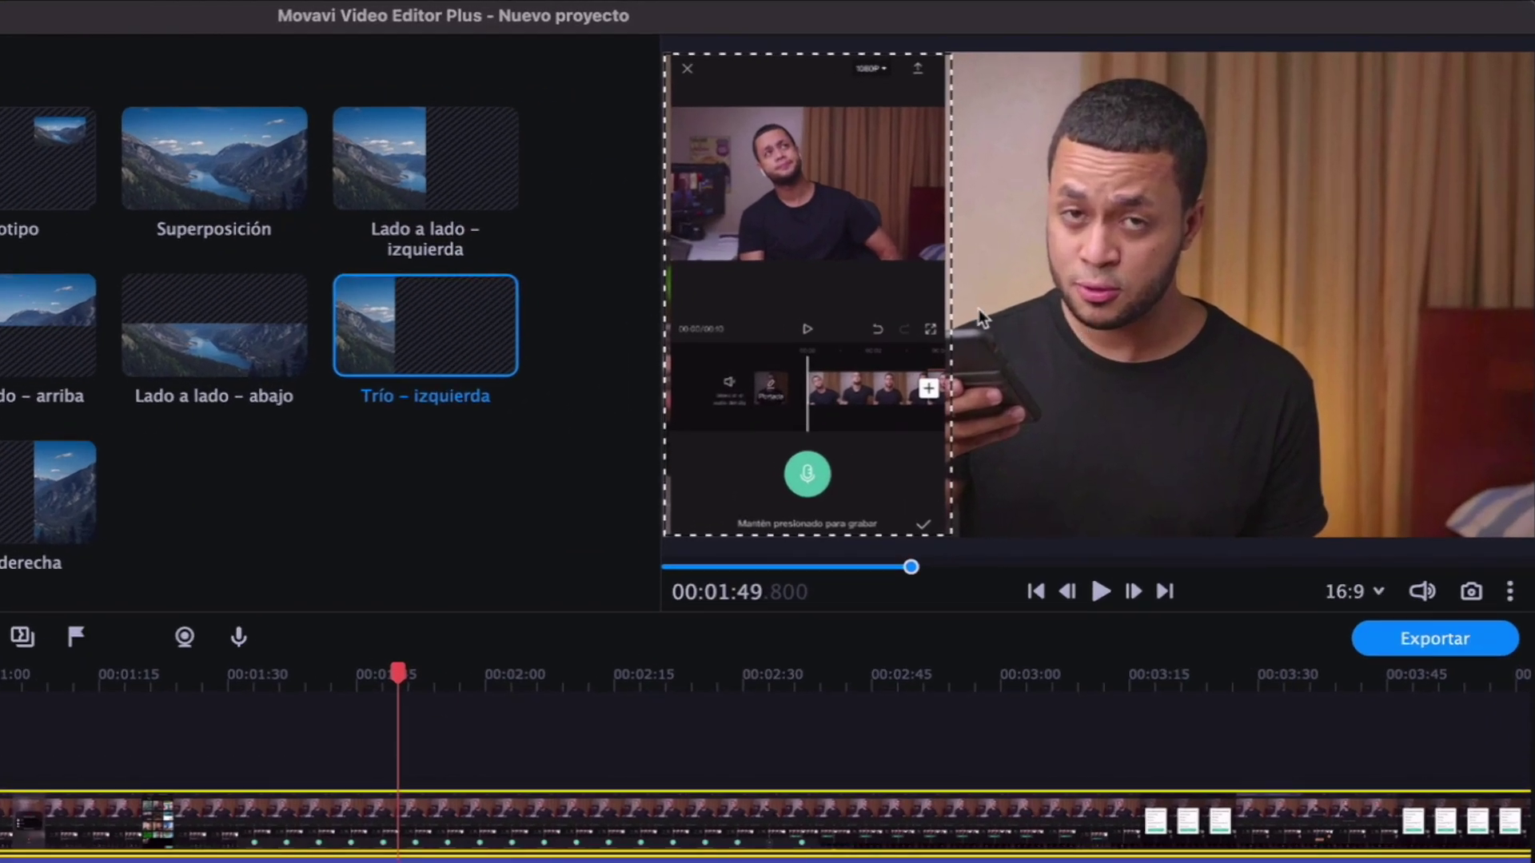
Position the screen recording along the frame's left edge, shift the presenter clip to the right, and play back the composition
drag(843, 297, 833, 294)
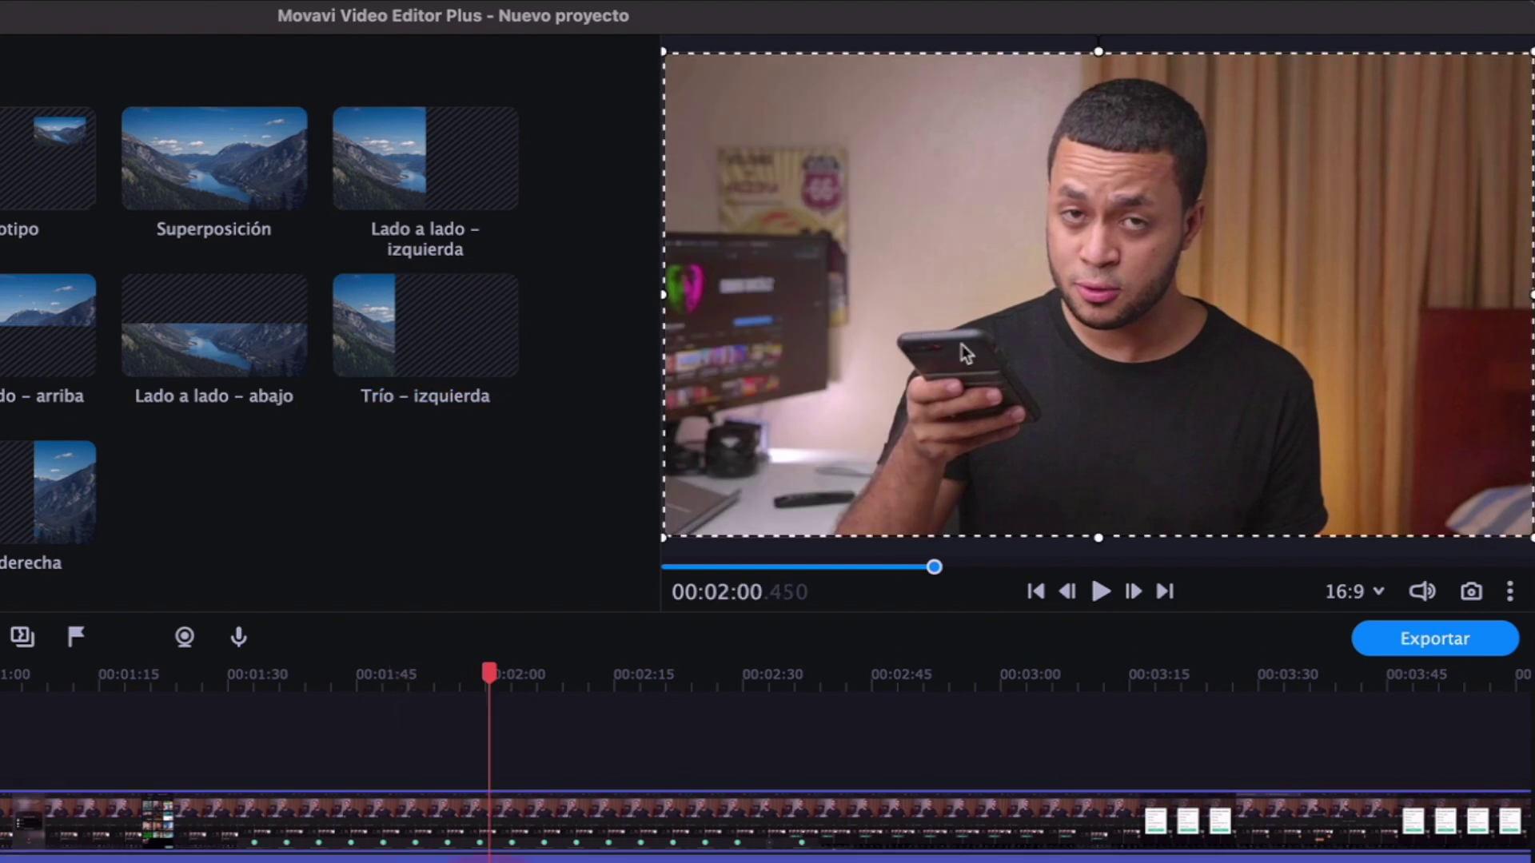
drag(962, 344, 1064, 338)
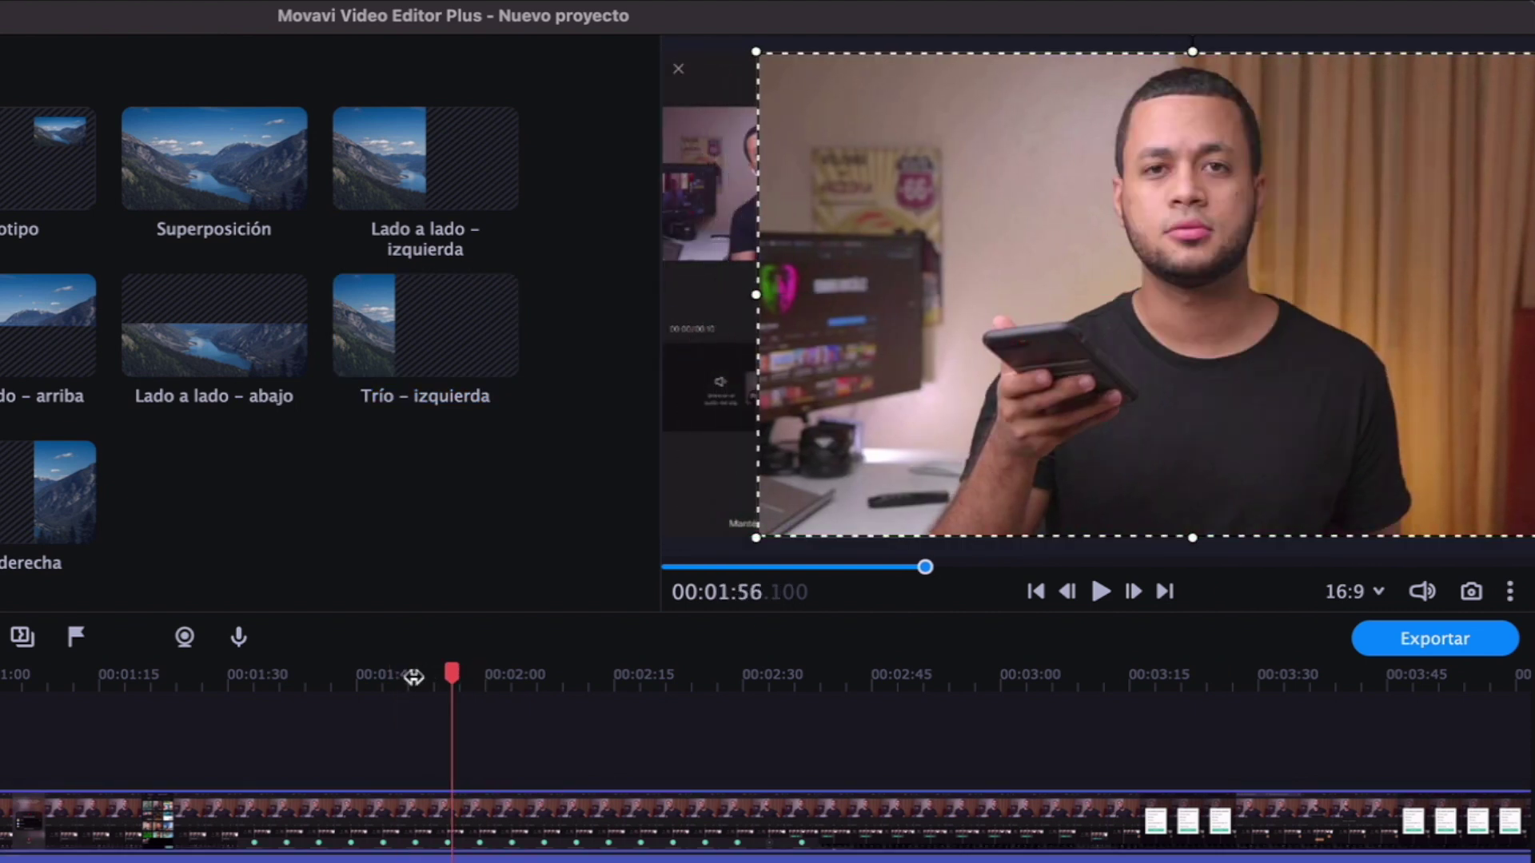
click(345, 675)
click(1101, 591)
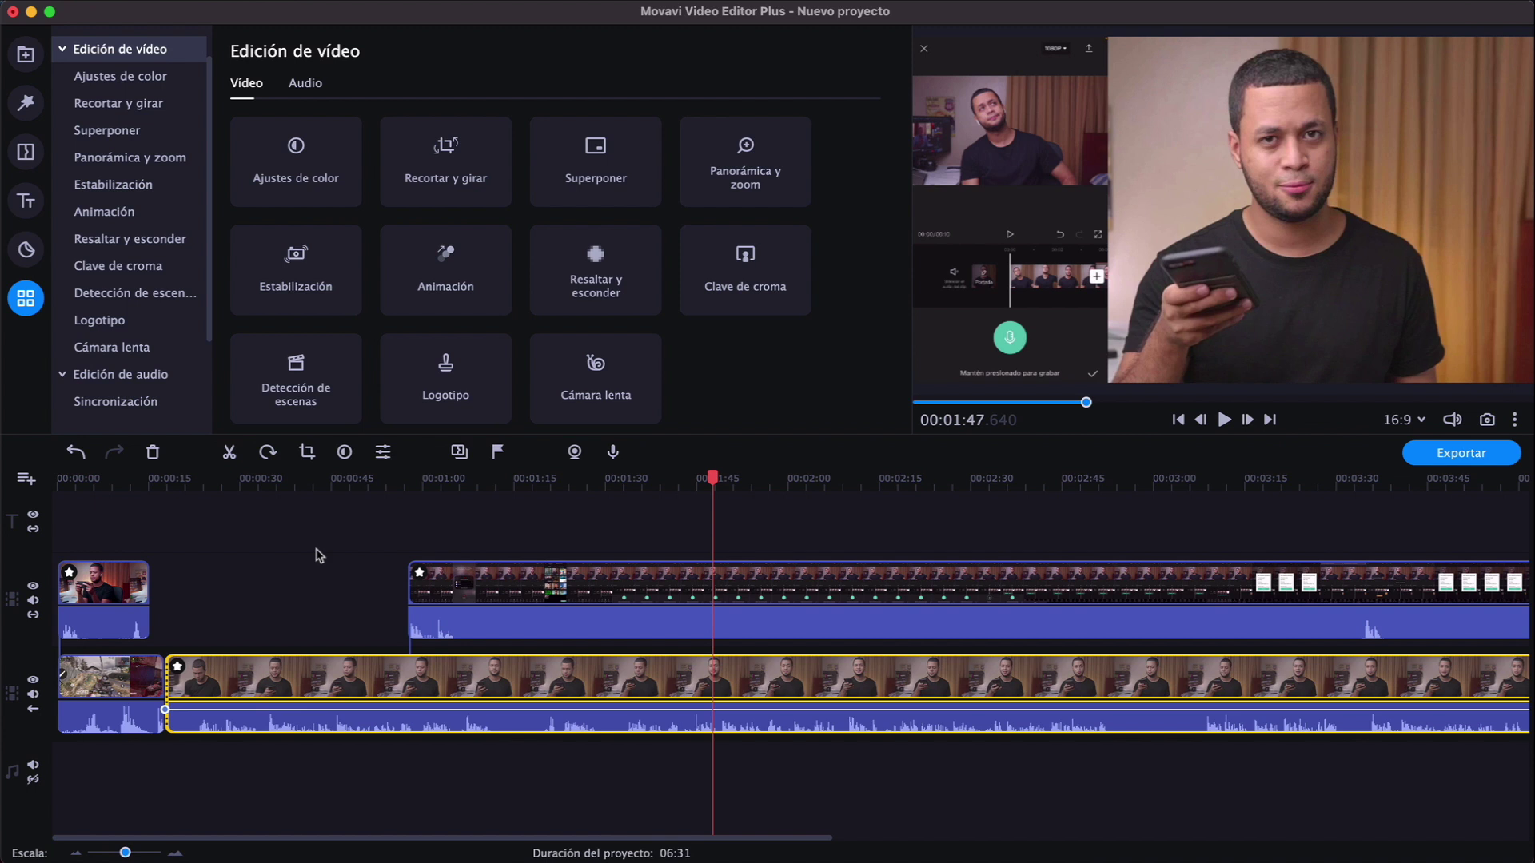
Synchronise the screen recording and the presenter clip by their audio and play back the result
drag(319, 555, 669, 730)
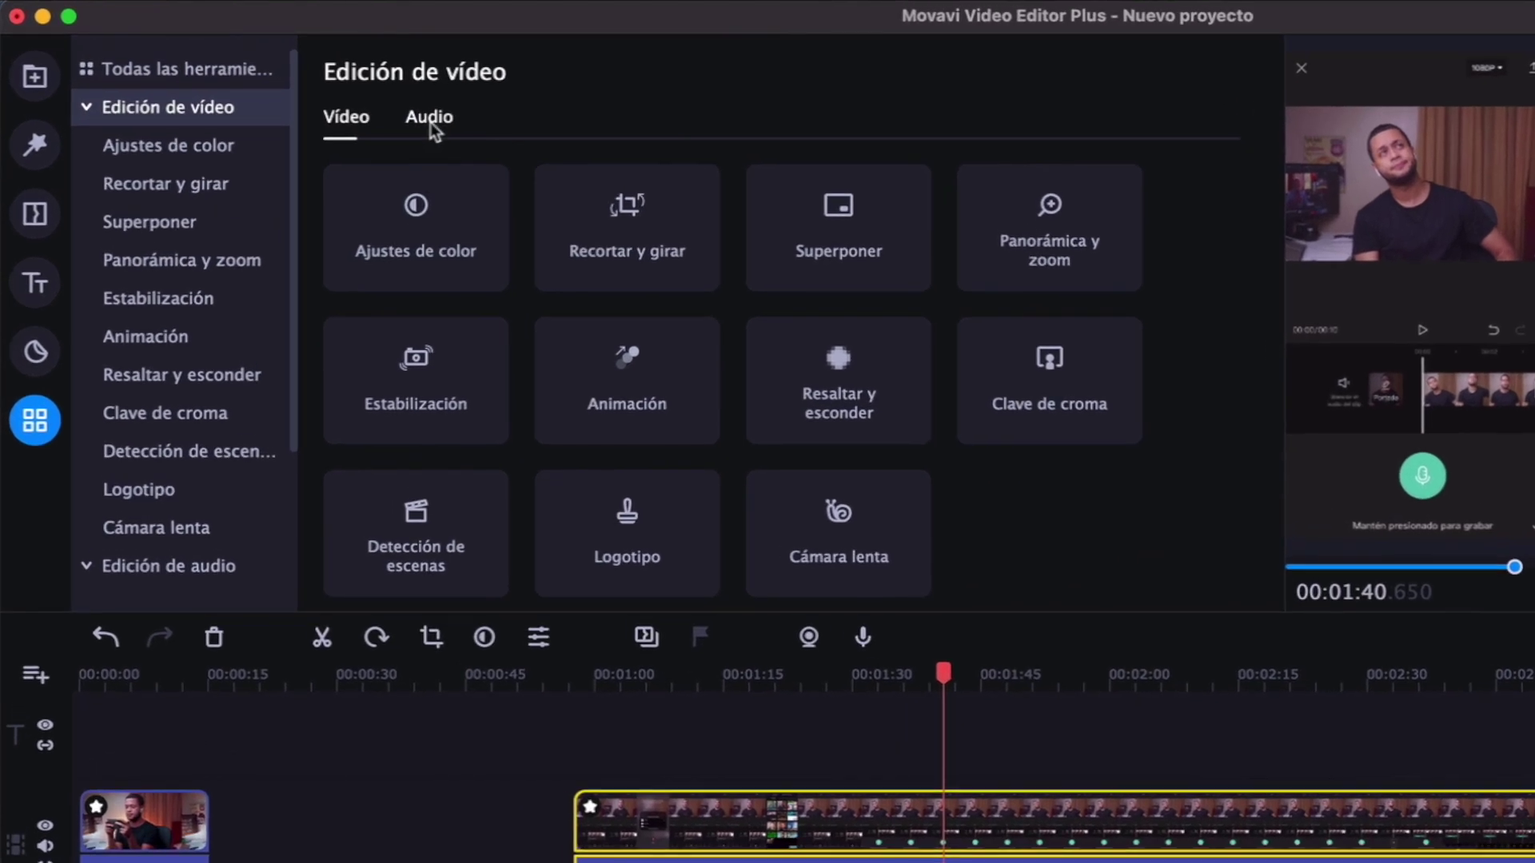
click(306, 83)
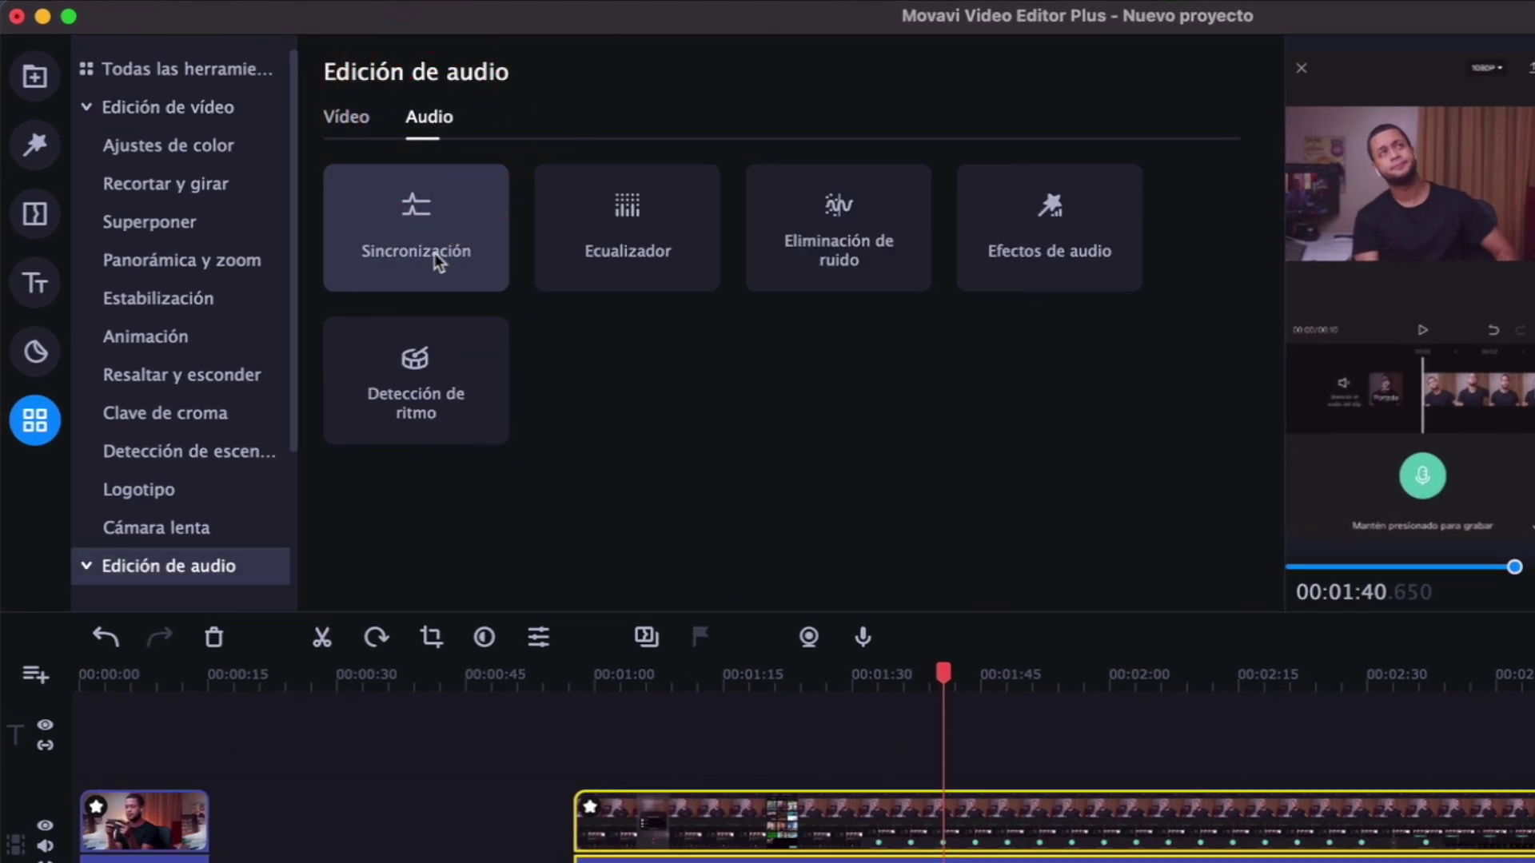
click(434, 252)
click(424, 206)
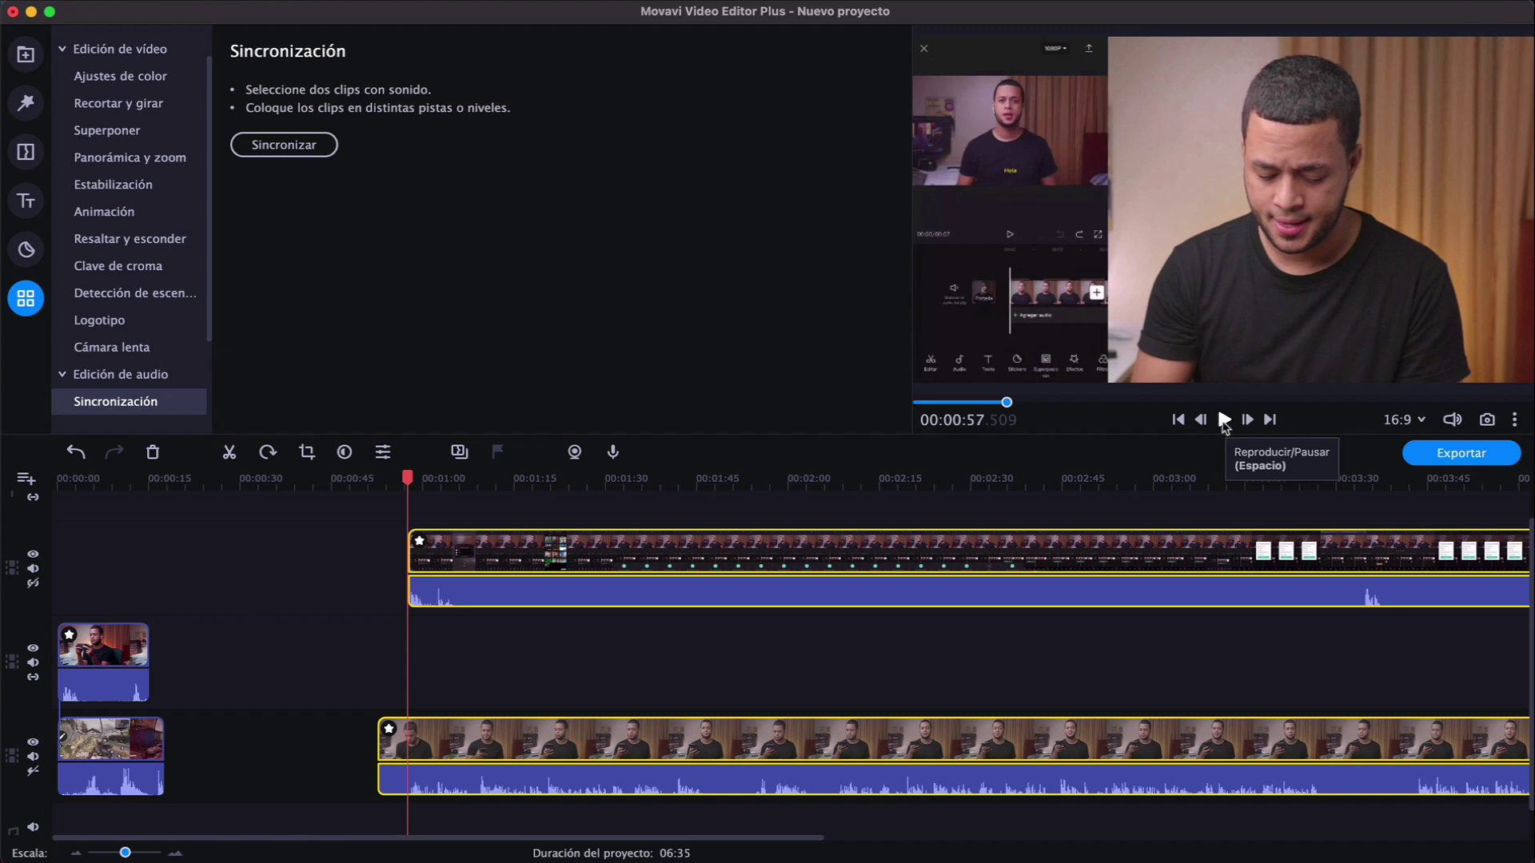
click(1224, 420)
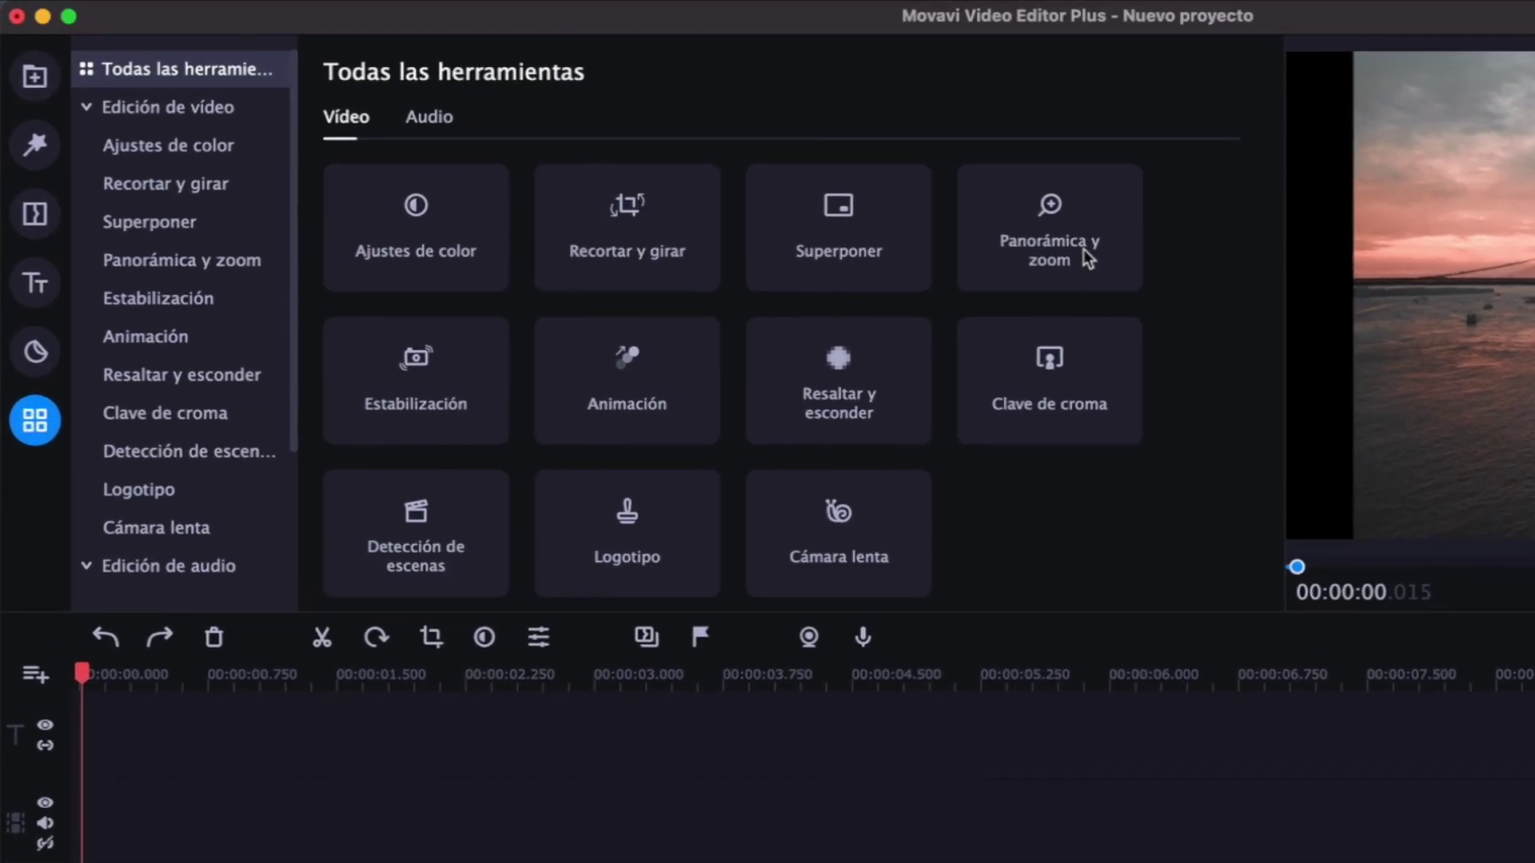
Apply the De arriba a abajo pan to the bridge photo clip and play back the camera movement
click(1083, 248)
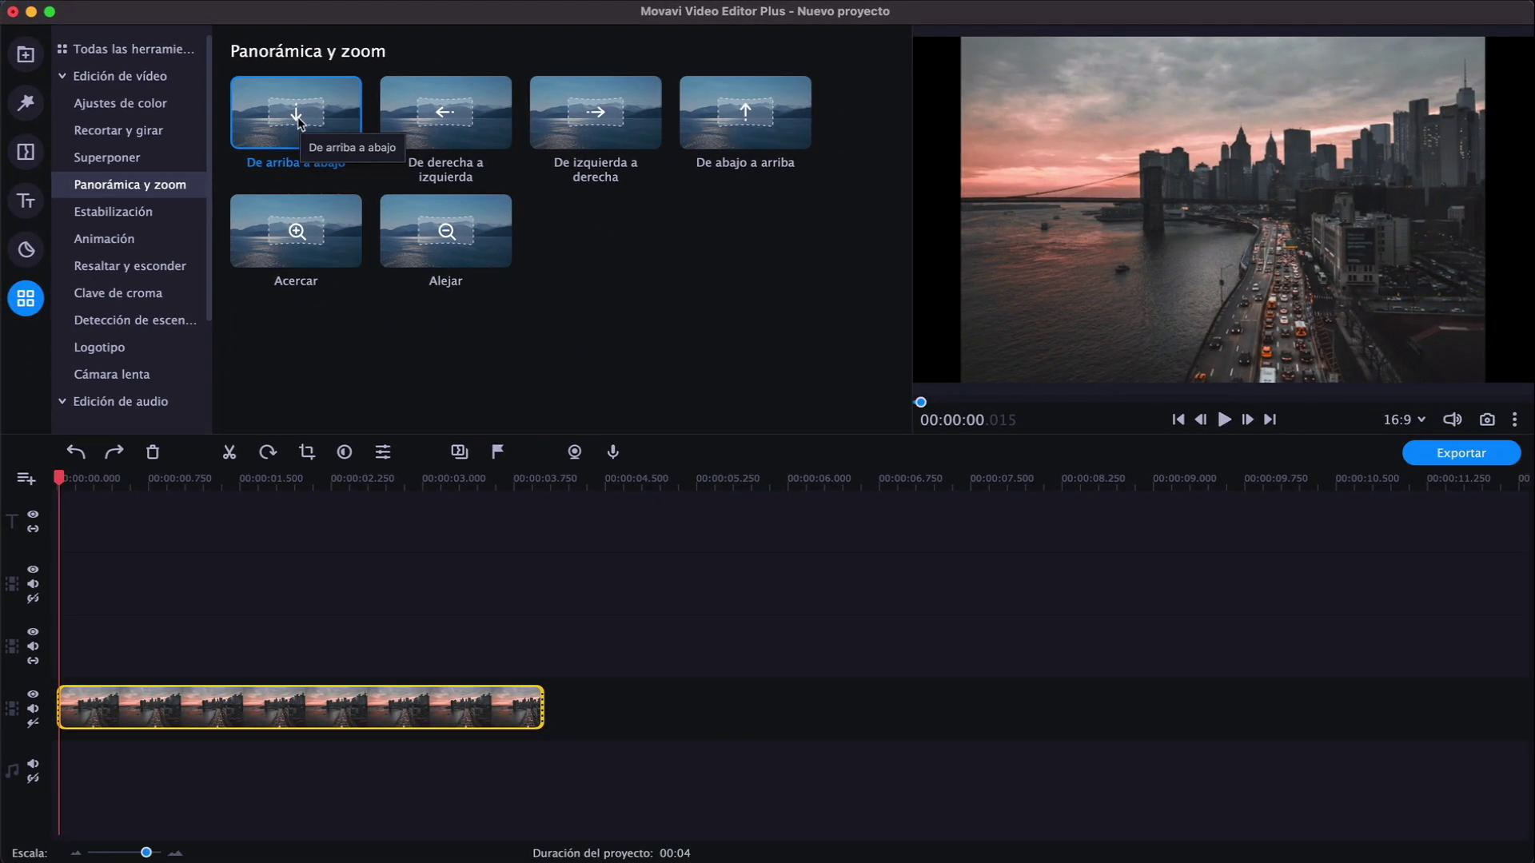
drag(421, 170, 311, 722)
drag(222, 509, 220, 707)
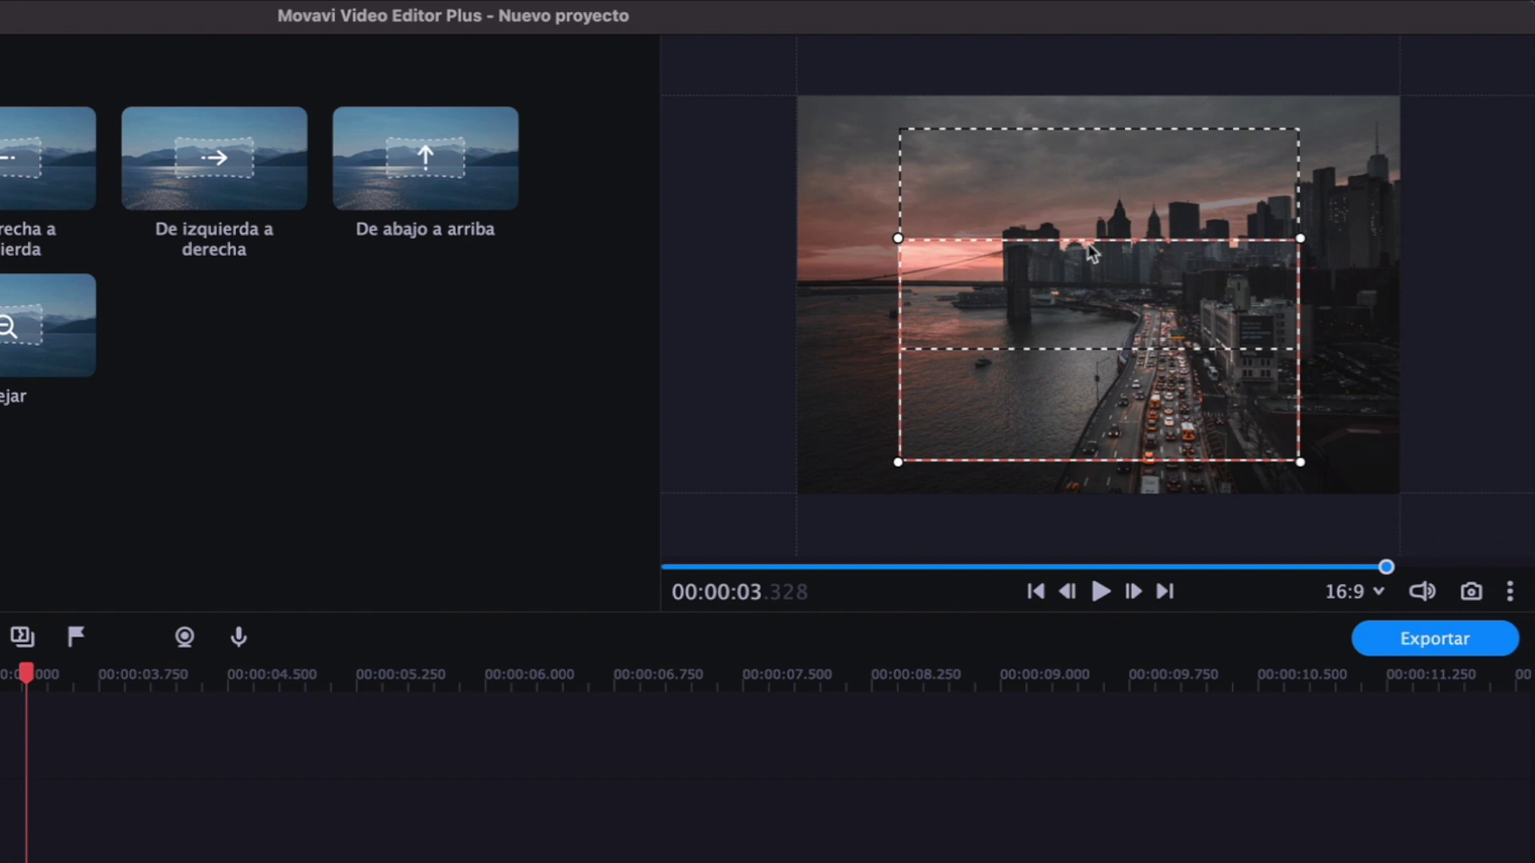
click(1101, 592)
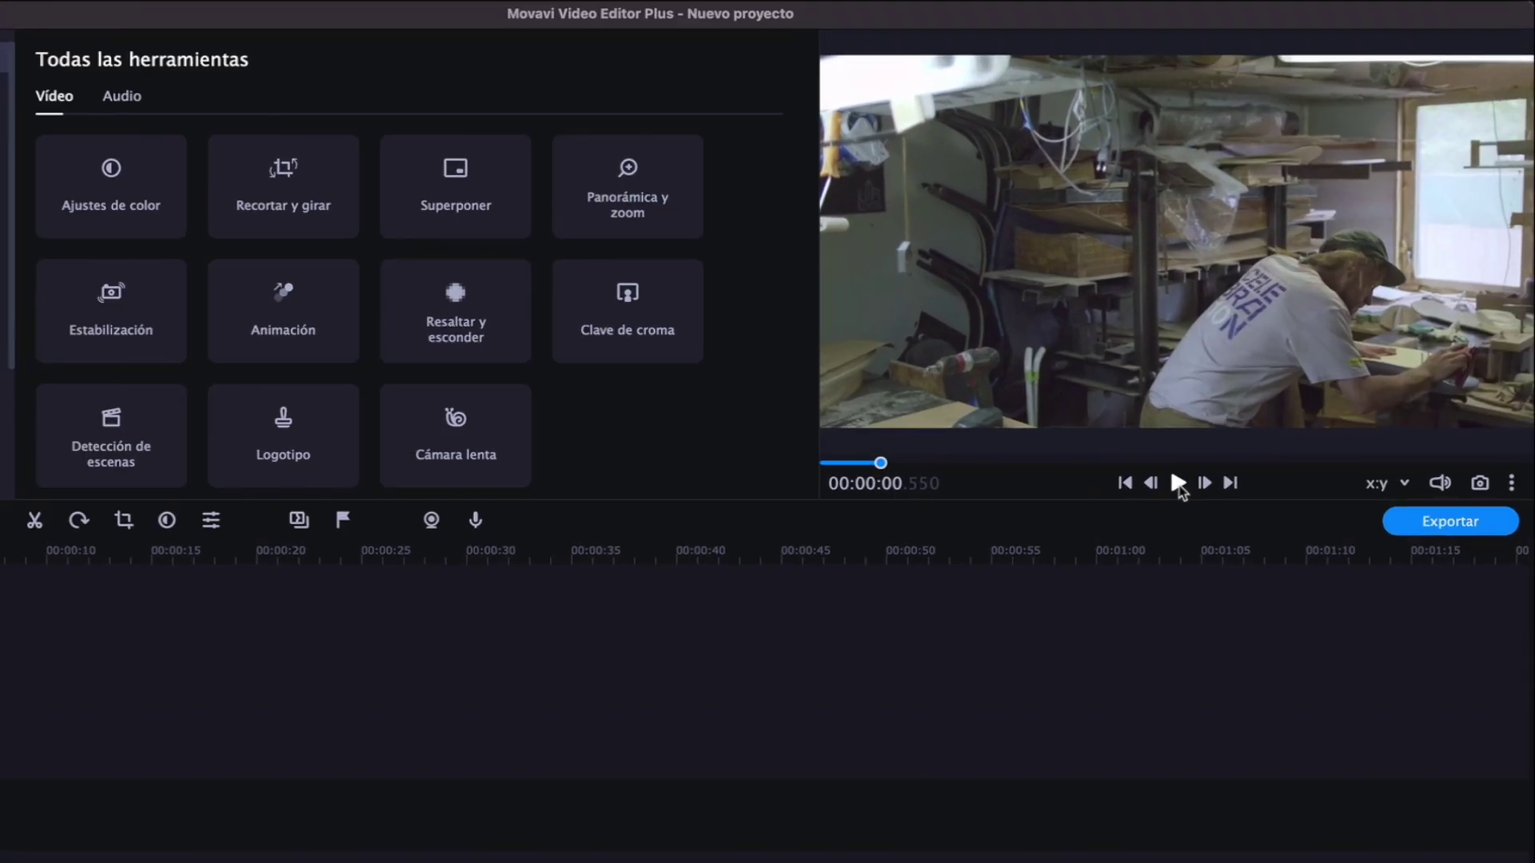
Play the workshop clip to check its shake, and stabilise it with precision 15 and shake 5
click(1534, 590)
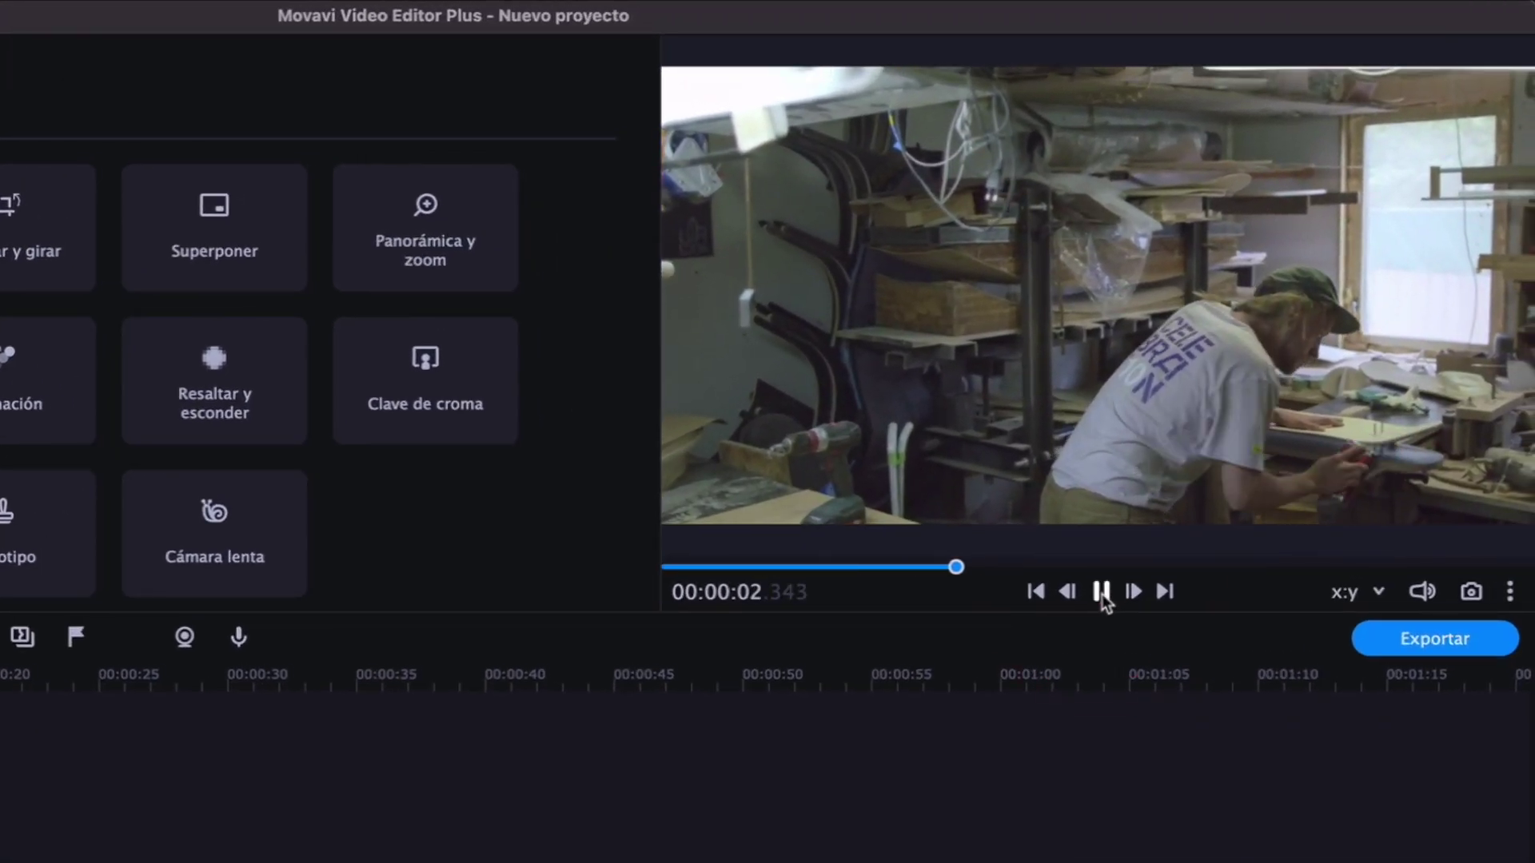
click(1102, 593)
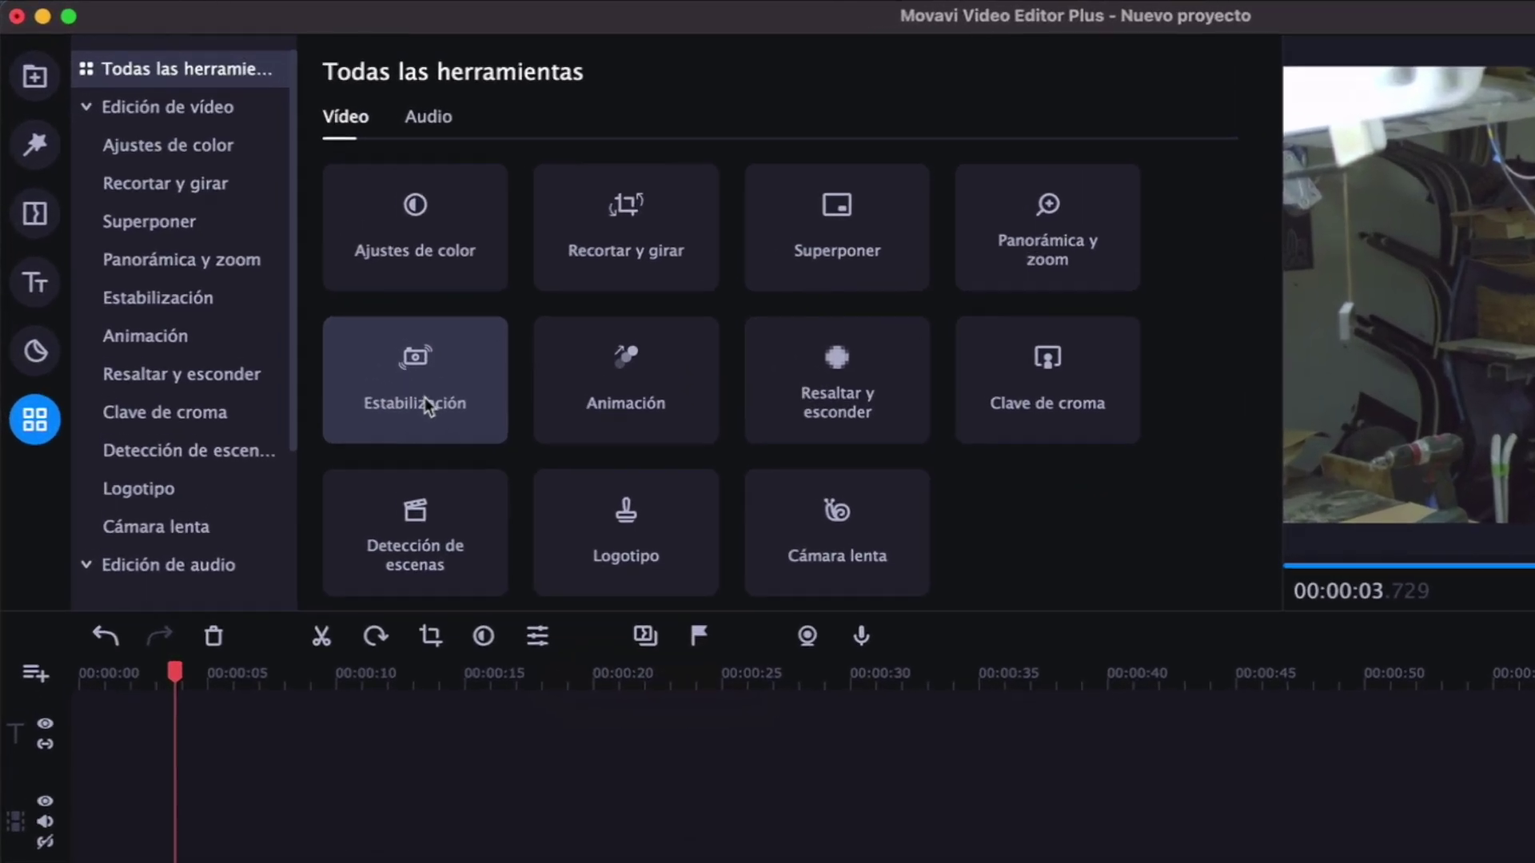
click(417, 374)
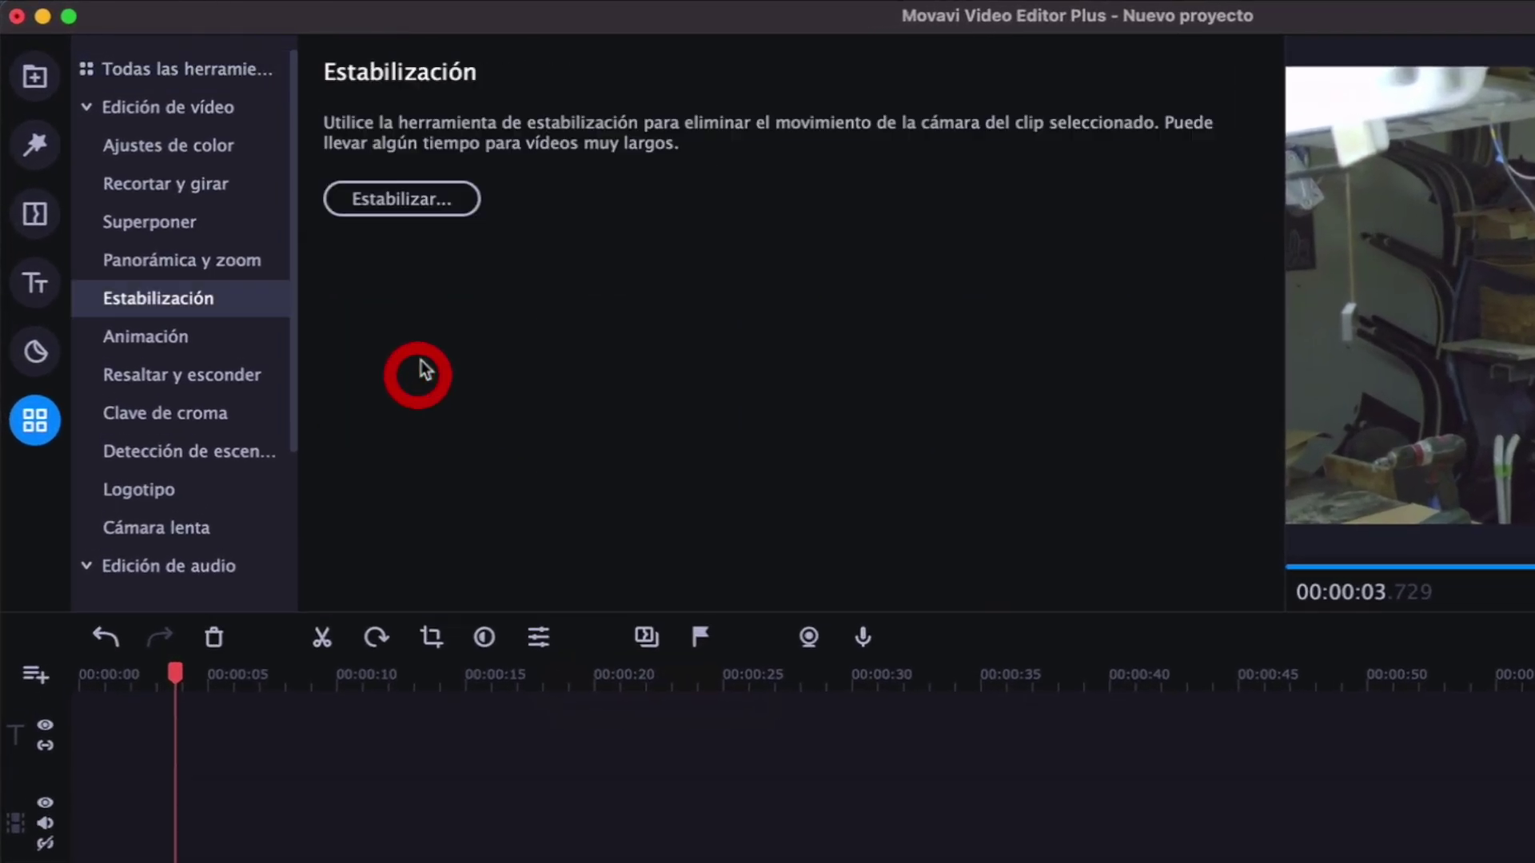
click(403, 205)
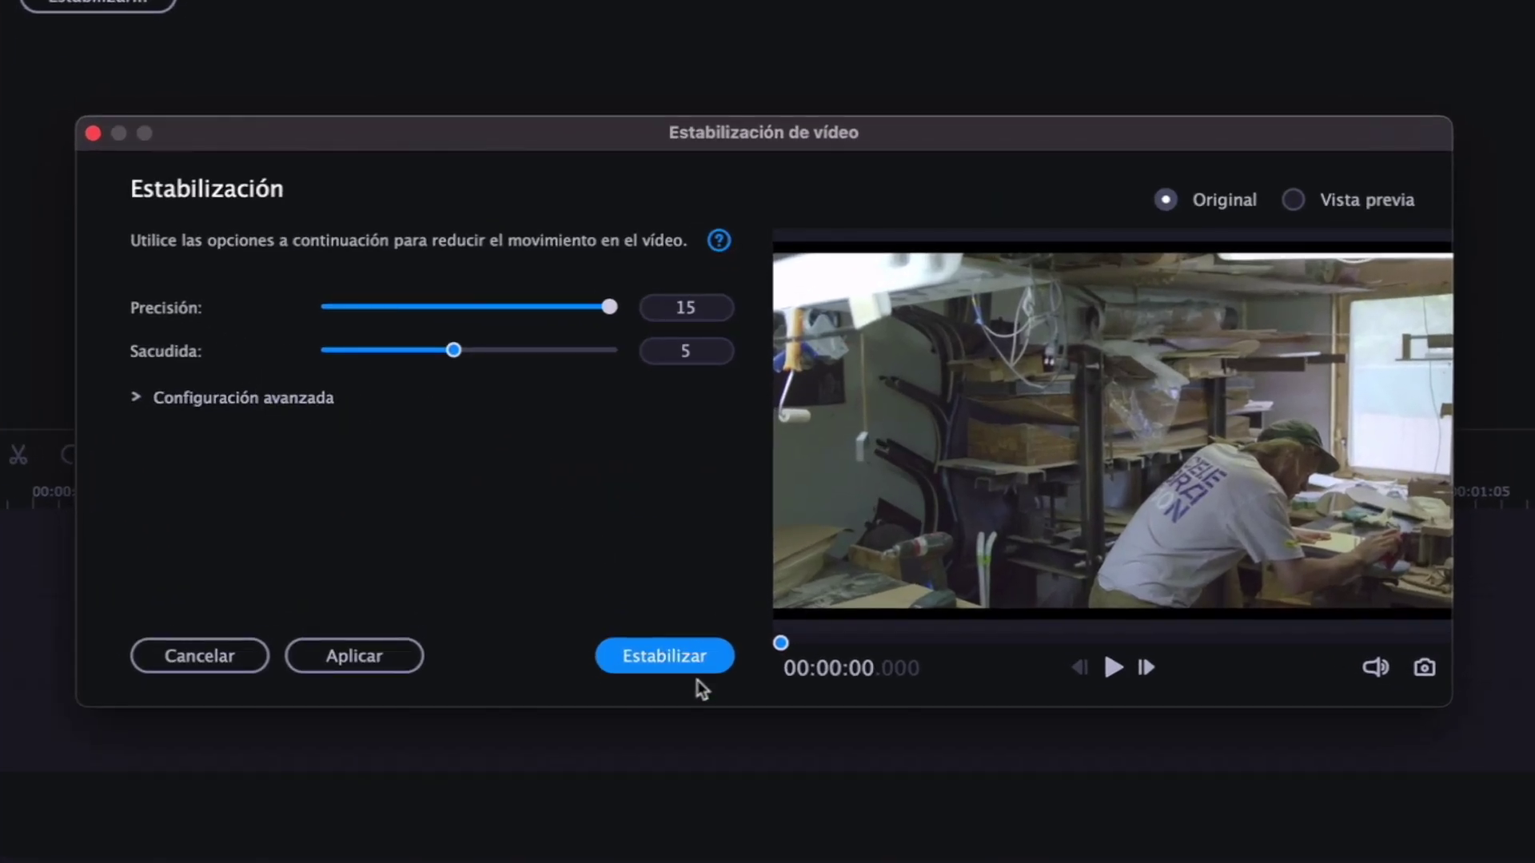
click(660, 652)
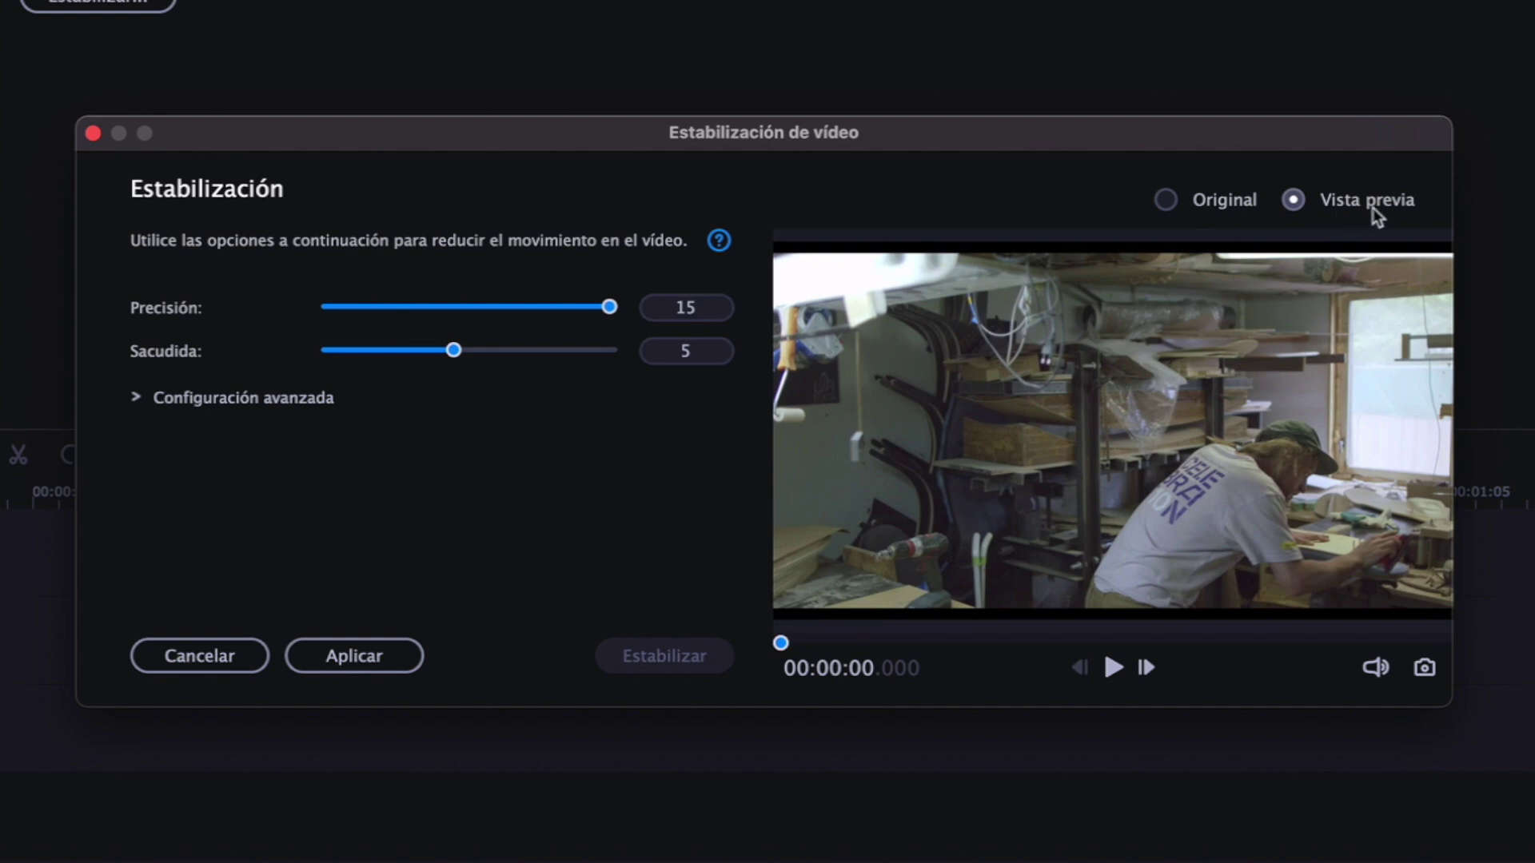
Compare playback of the original and stabilised versions of the workshop clip, and apply the stabilisation
click(1212, 205)
drag(781, 643, 809, 643)
drag(931, 643, 942, 642)
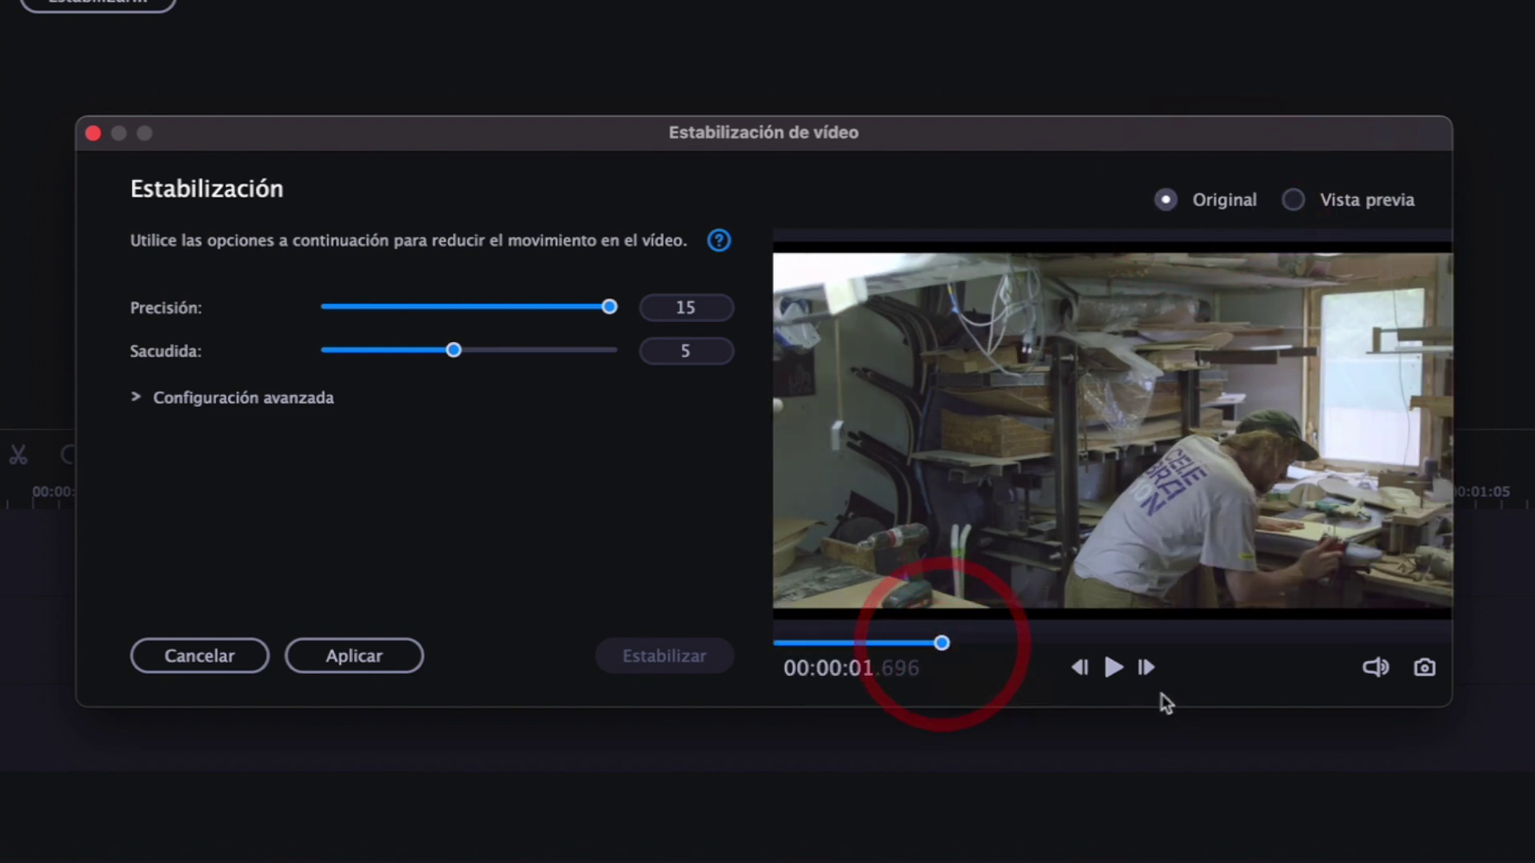
click(1115, 667)
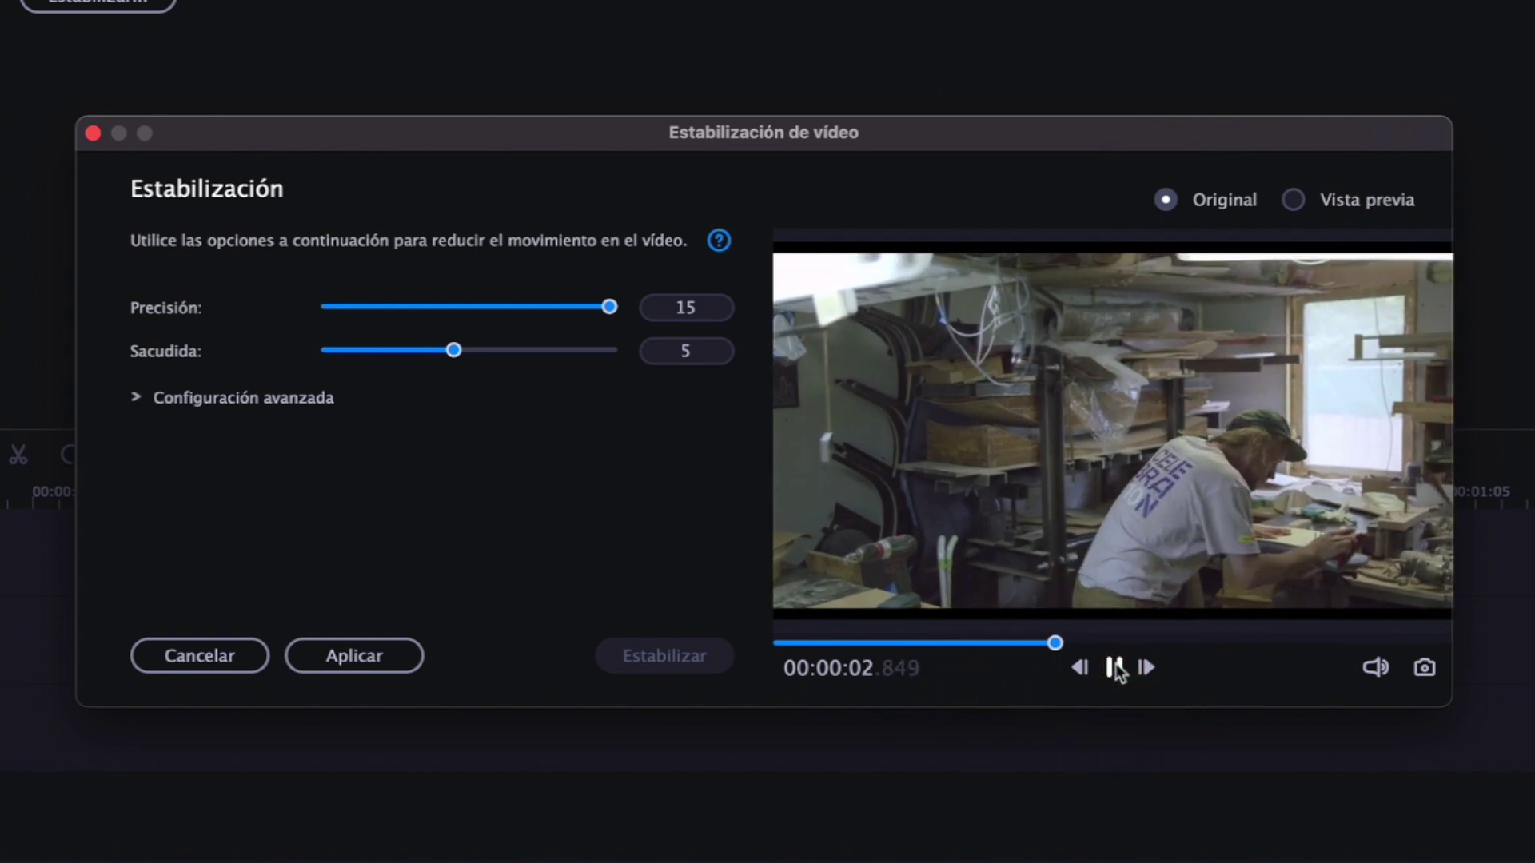
click(1115, 667)
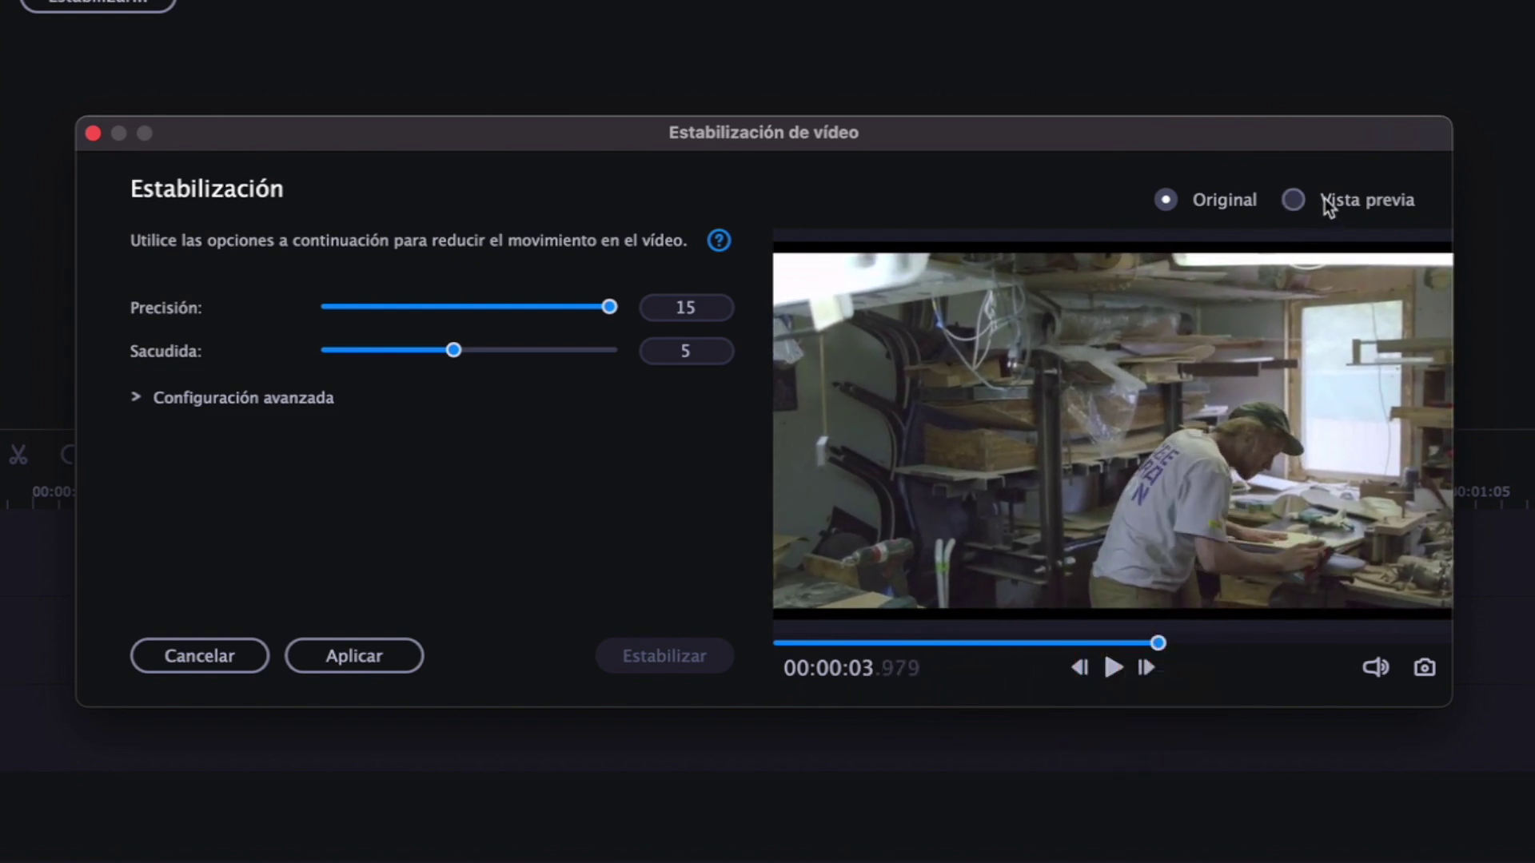
click(914, 644)
click(1114, 668)
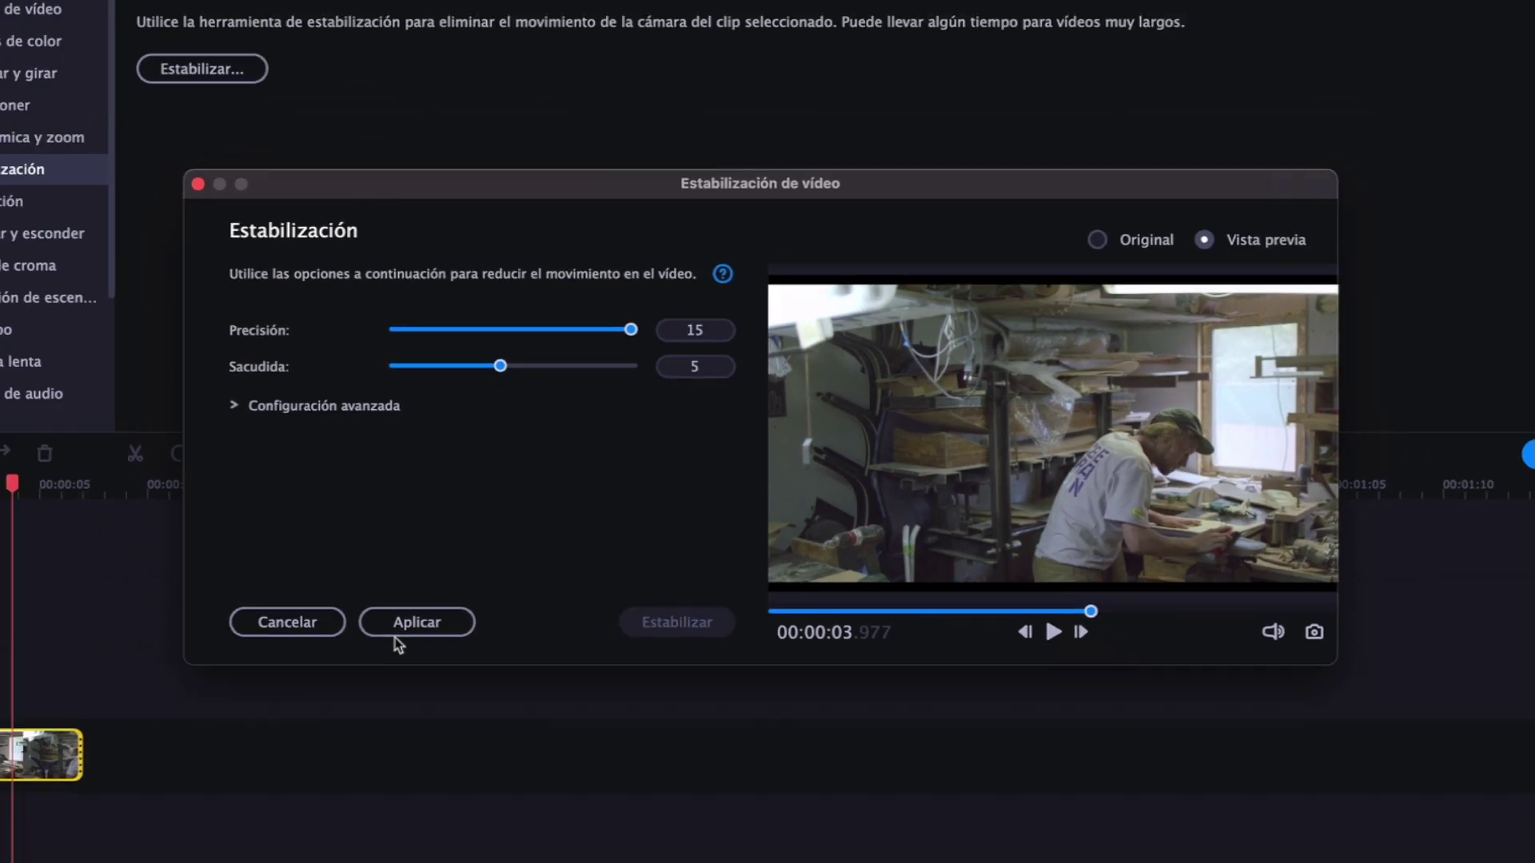
click(354, 655)
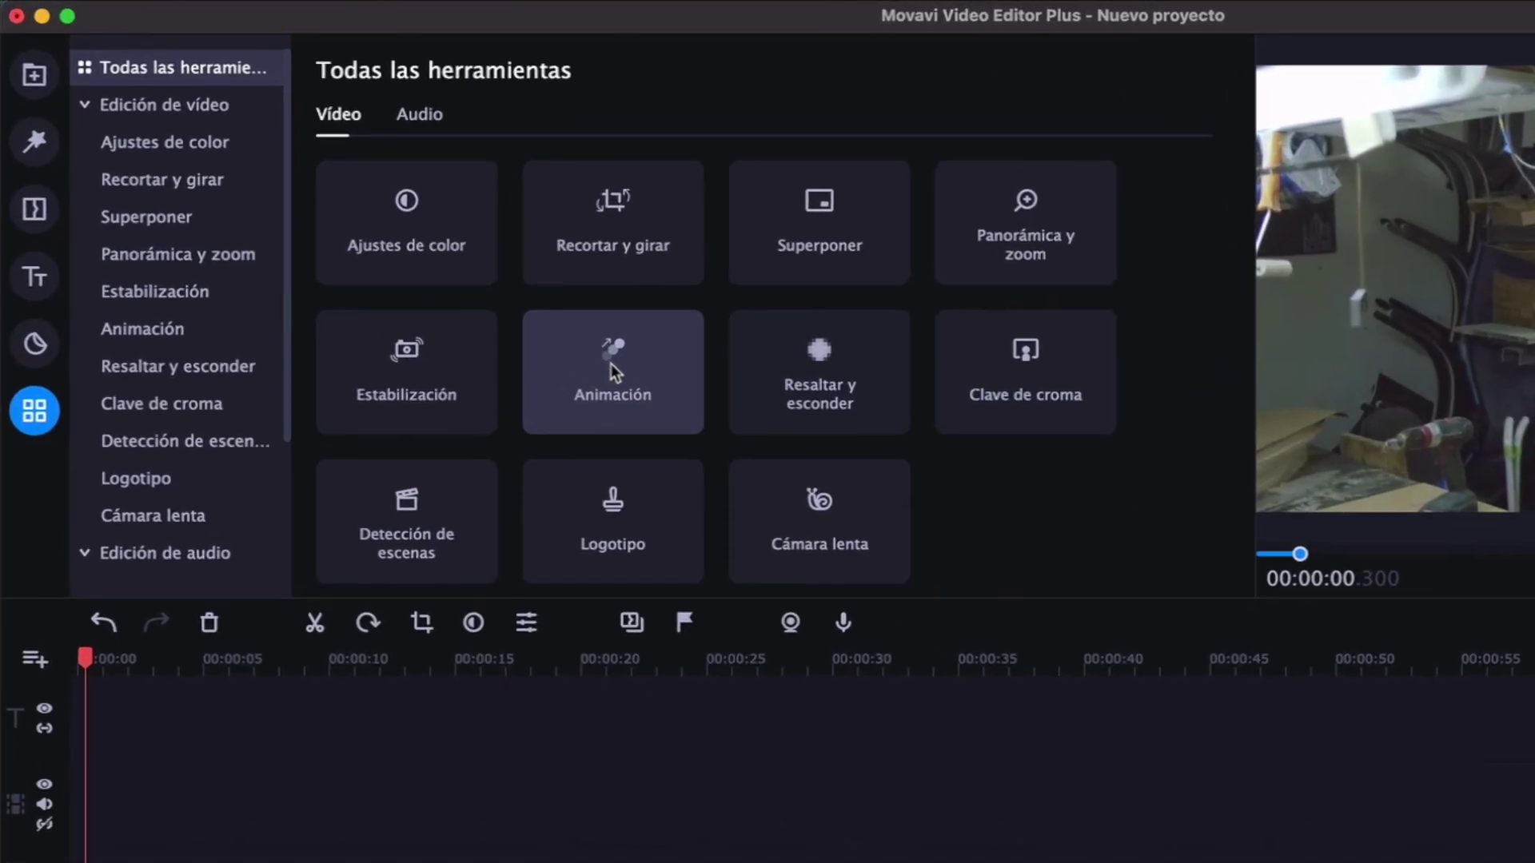
Apply the Deslizar ↓ animation to the workshop clip, play back the movement and browse the remaining animation presets
click(611, 363)
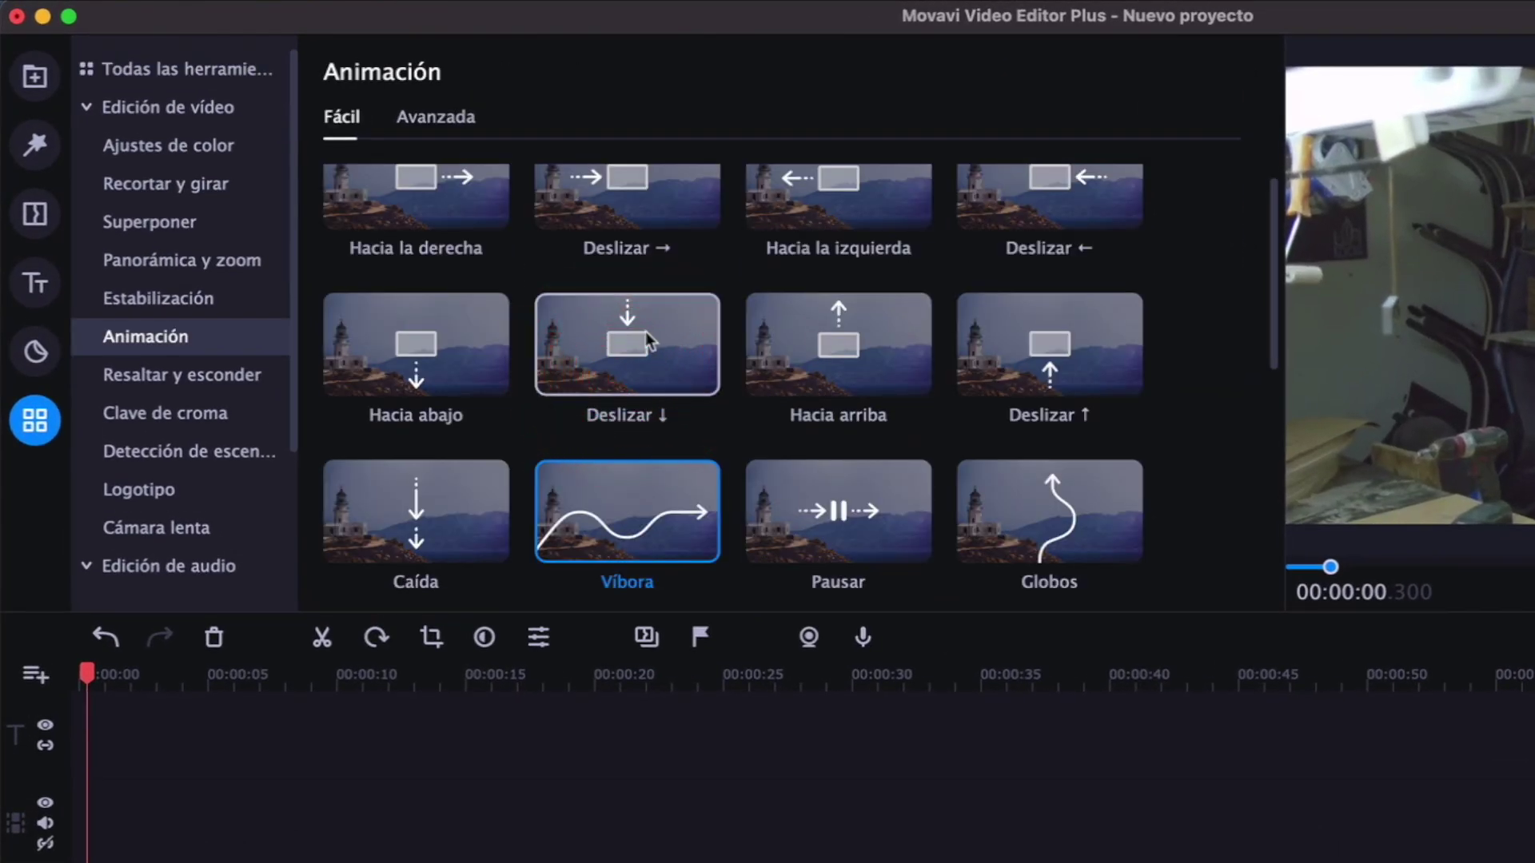
click(645, 331)
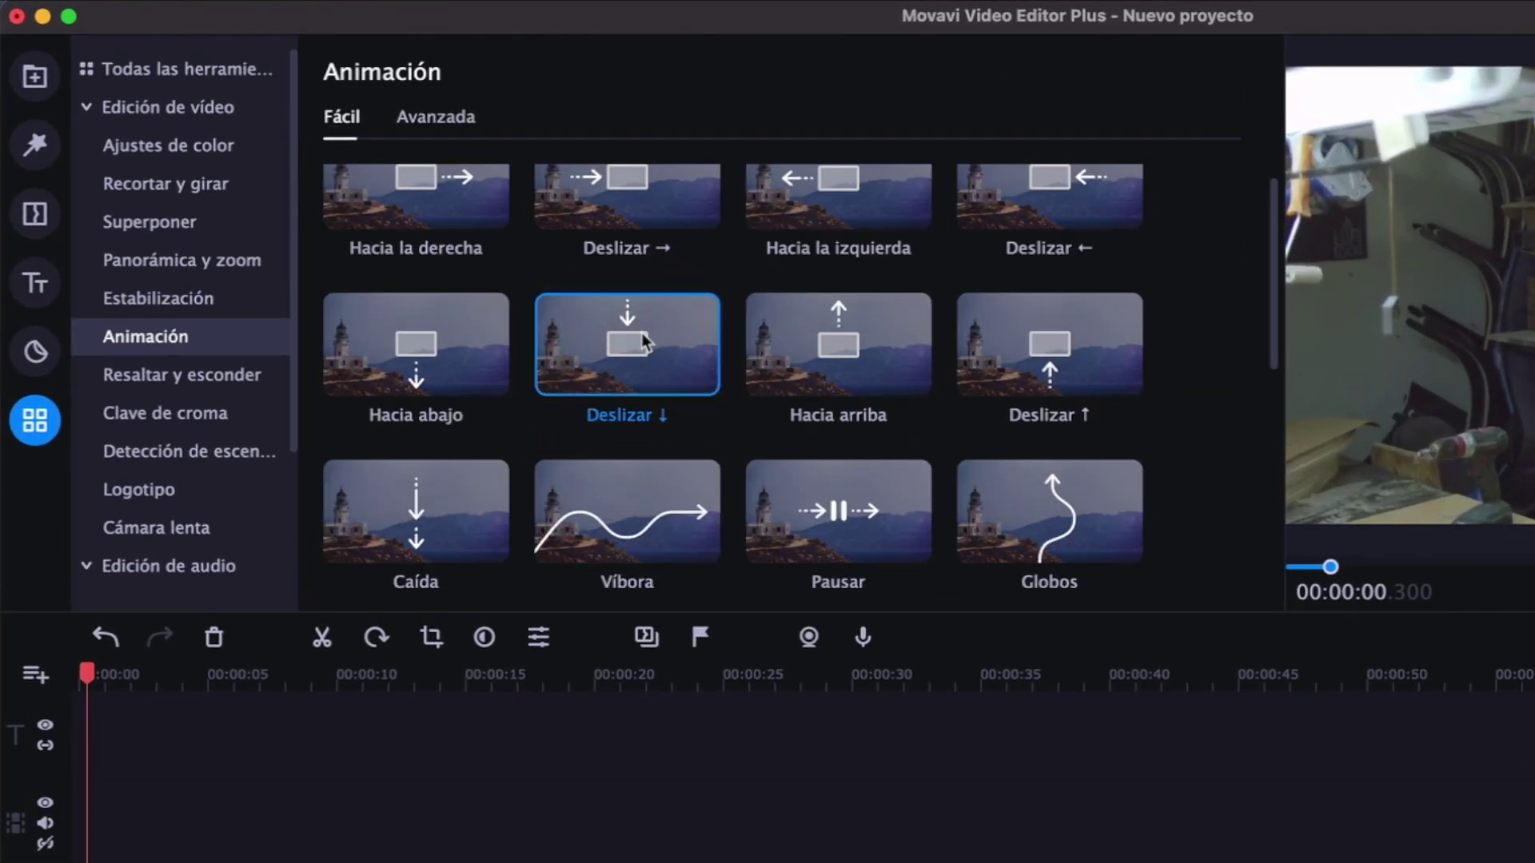
click(160, 862)
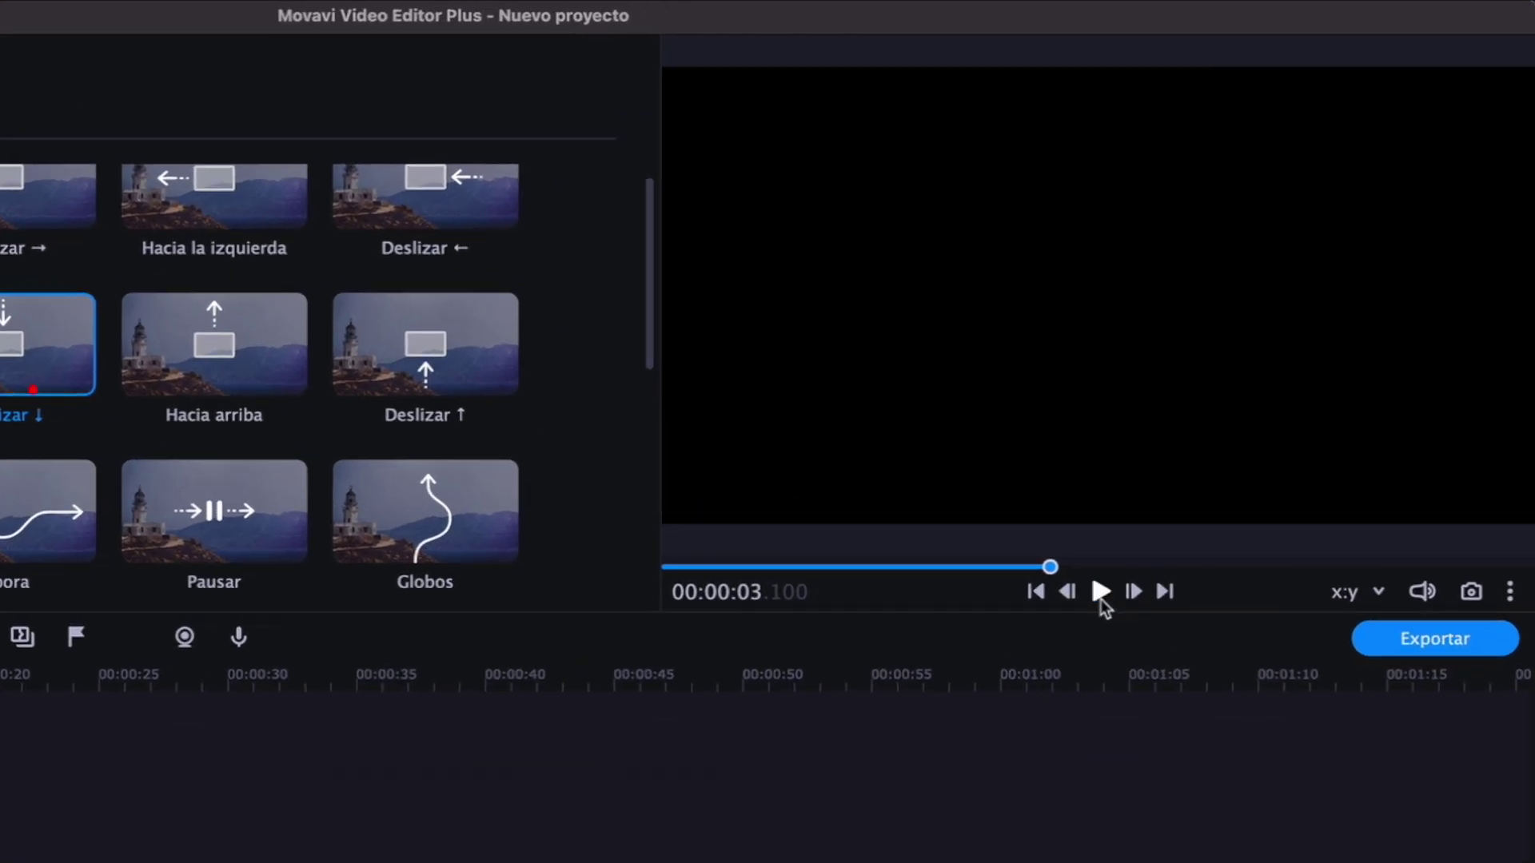
click(1224, 424)
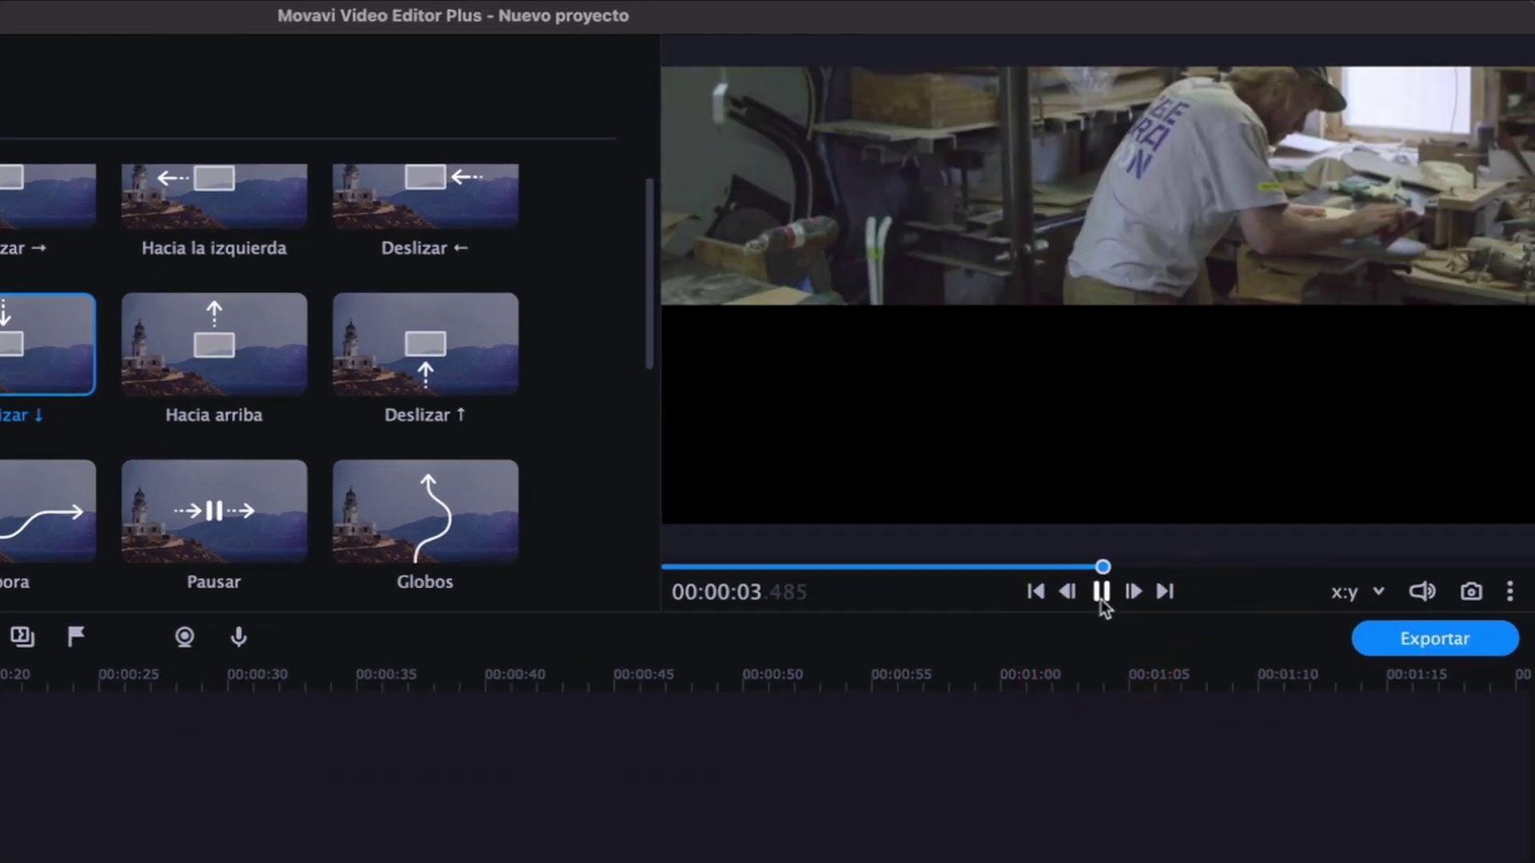
click(1101, 595)
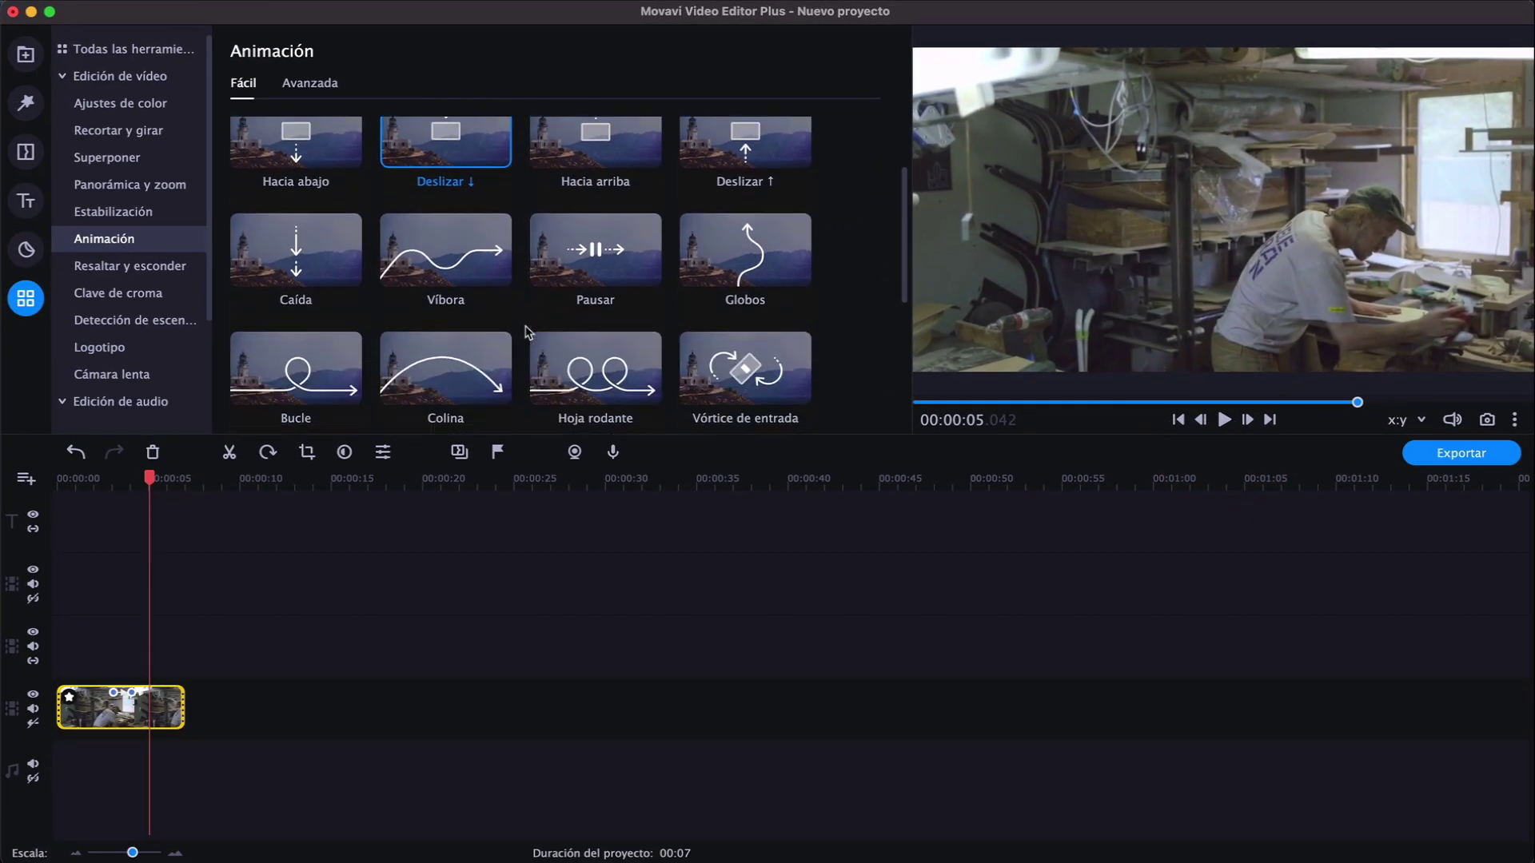
scroll(526, 332, down, 5)
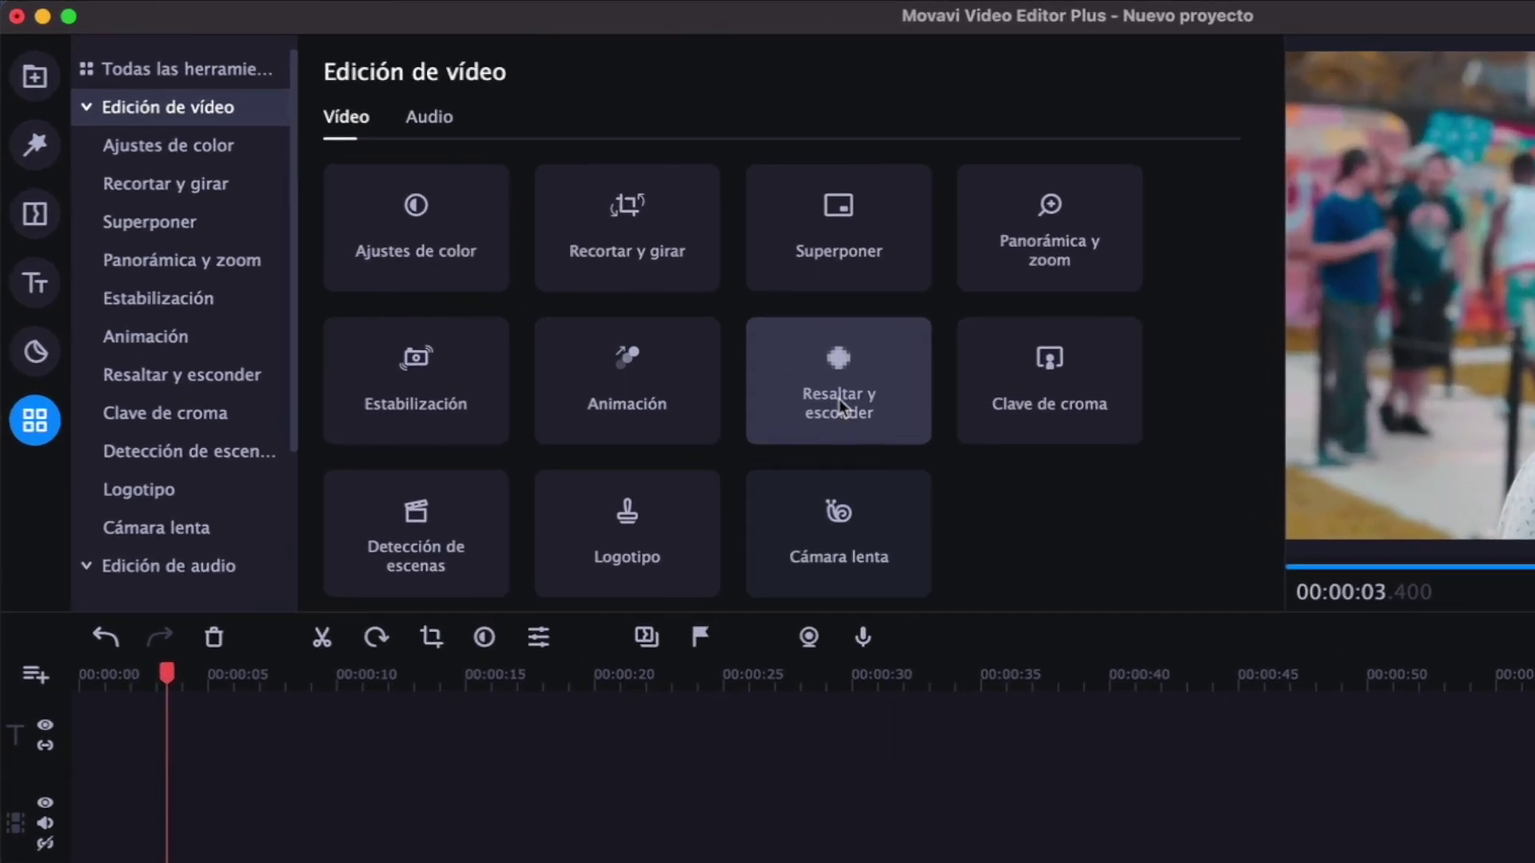
Add an Elipse de píxeles mask to the street clip and reshape it to fit around the man's head
click(595, 284)
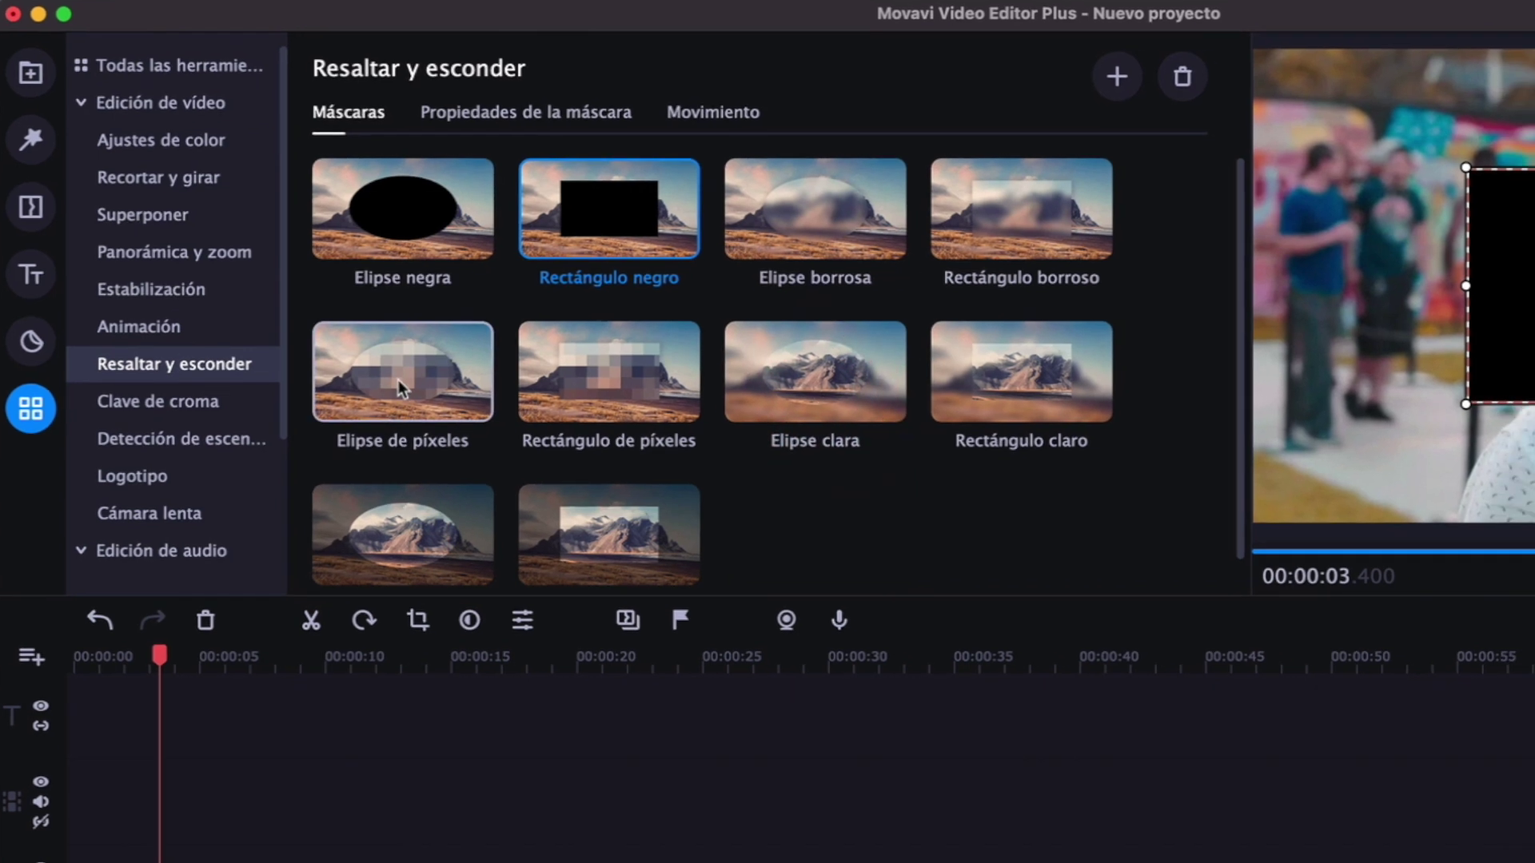
click(401, 385)
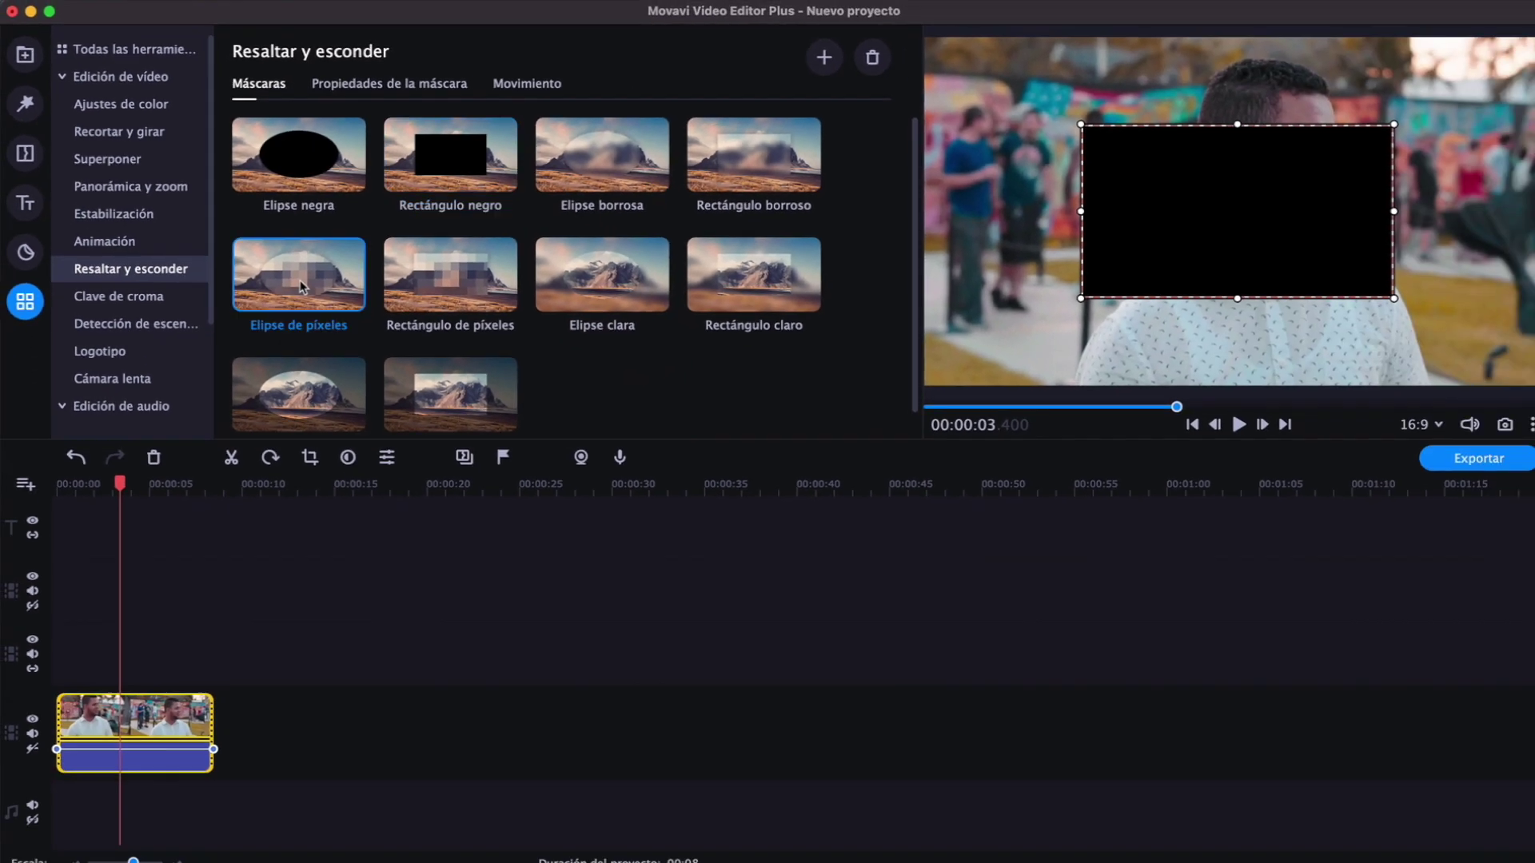
drag(1225, 124, 1224, 50)
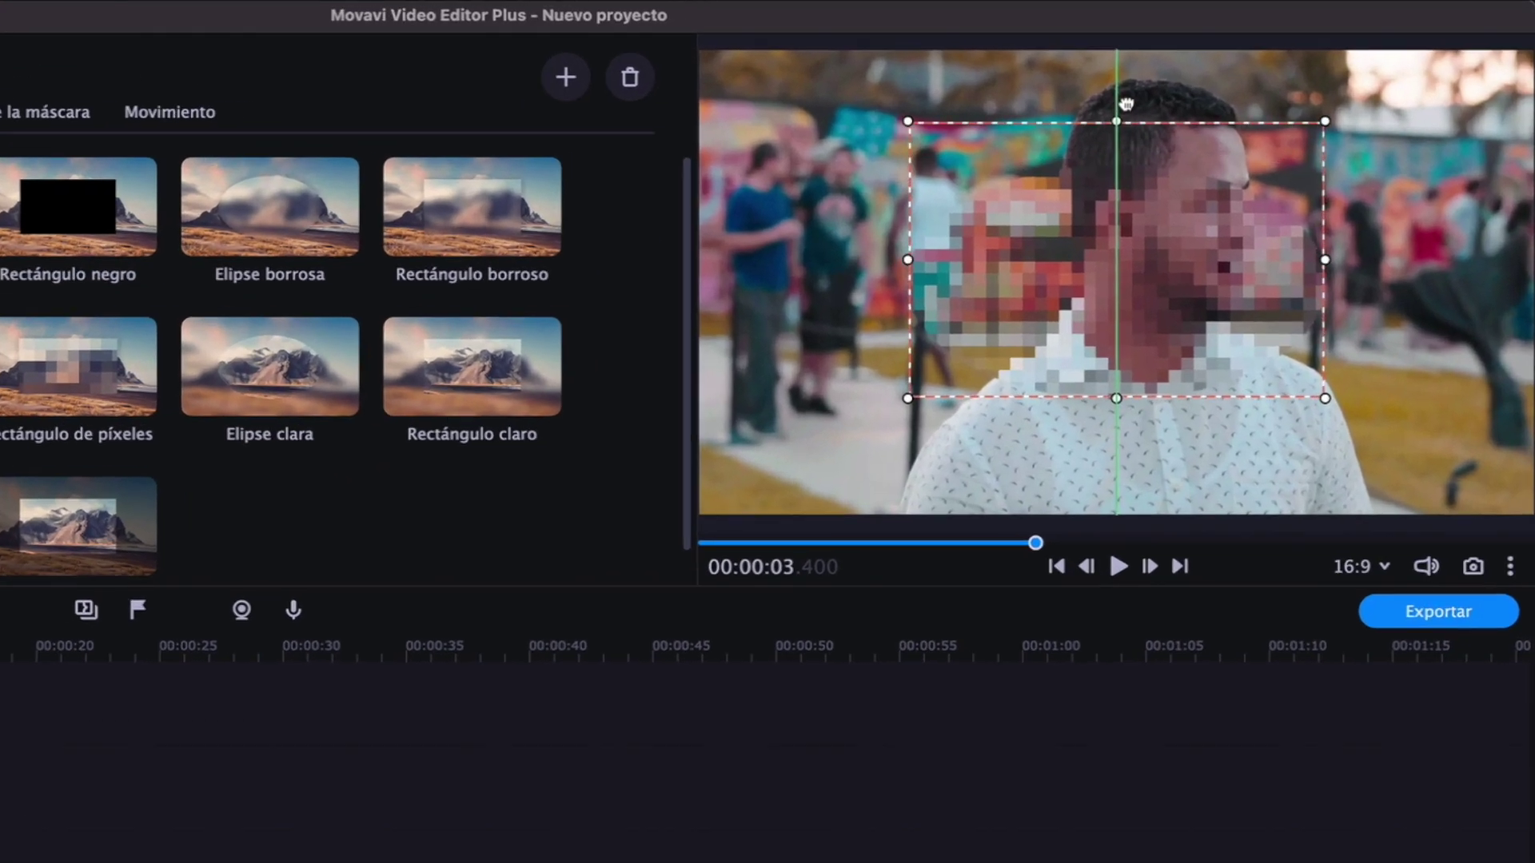
drag(877, 244, 1009, 244)
drag(1318, 244, 1277, 249)
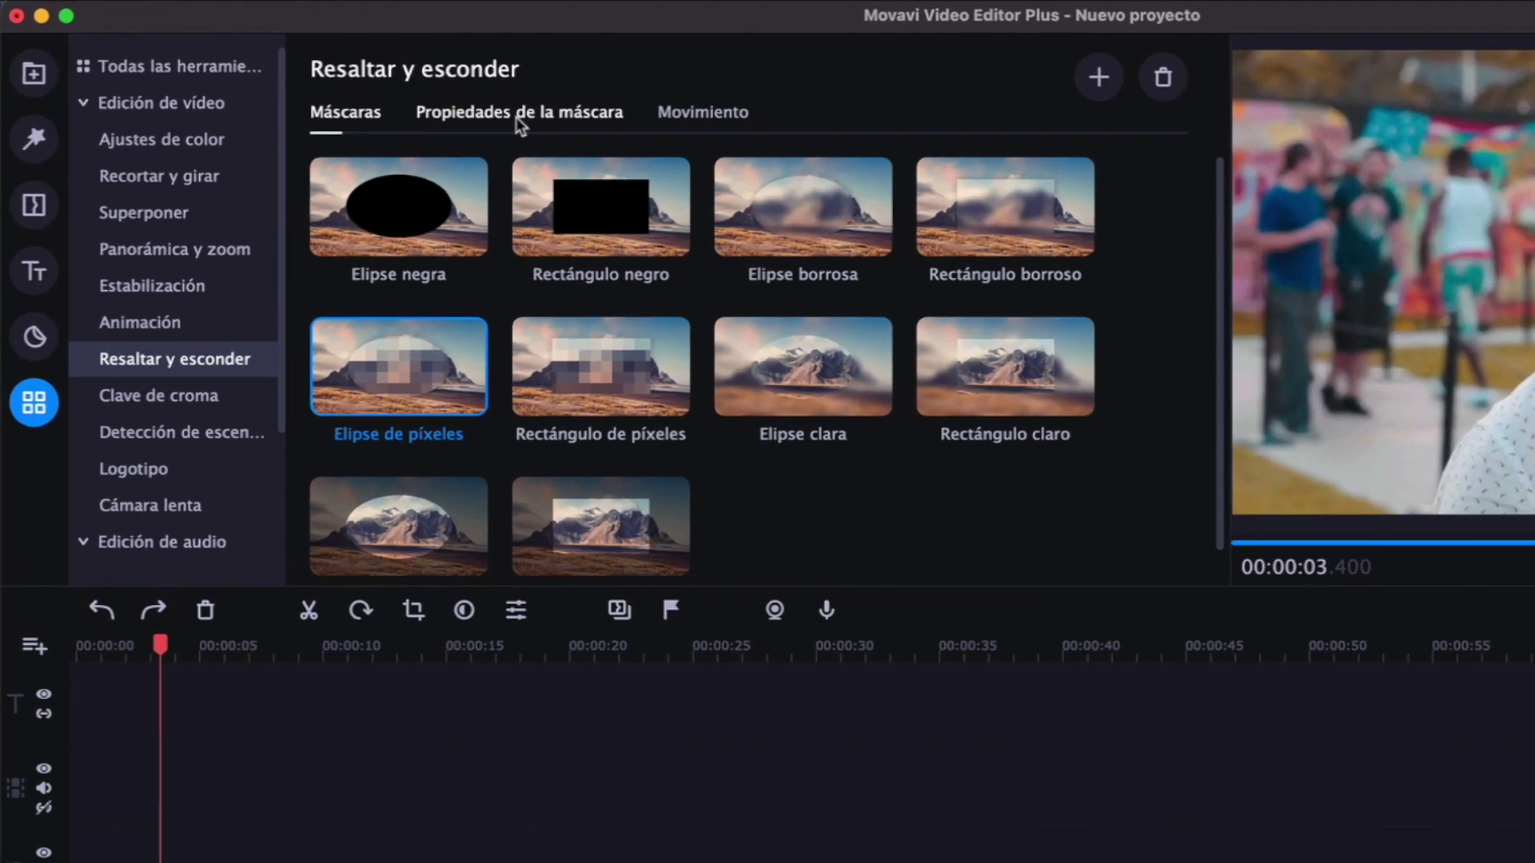
Try a pixel size of 33% for the ellipse mask and undo the change
click(281, 90)
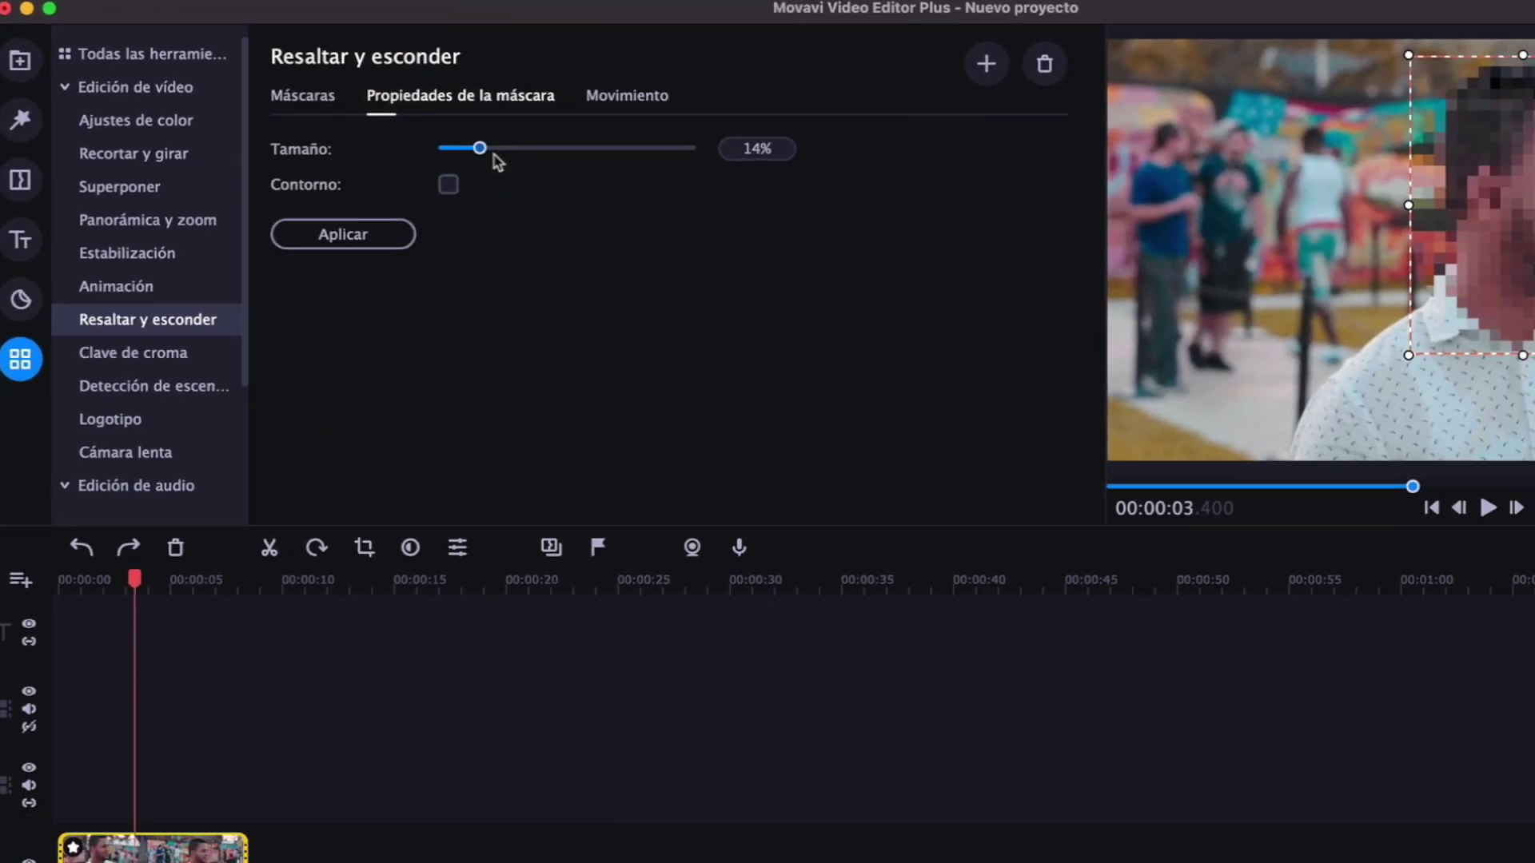
drag(552, 177, 617, 177)
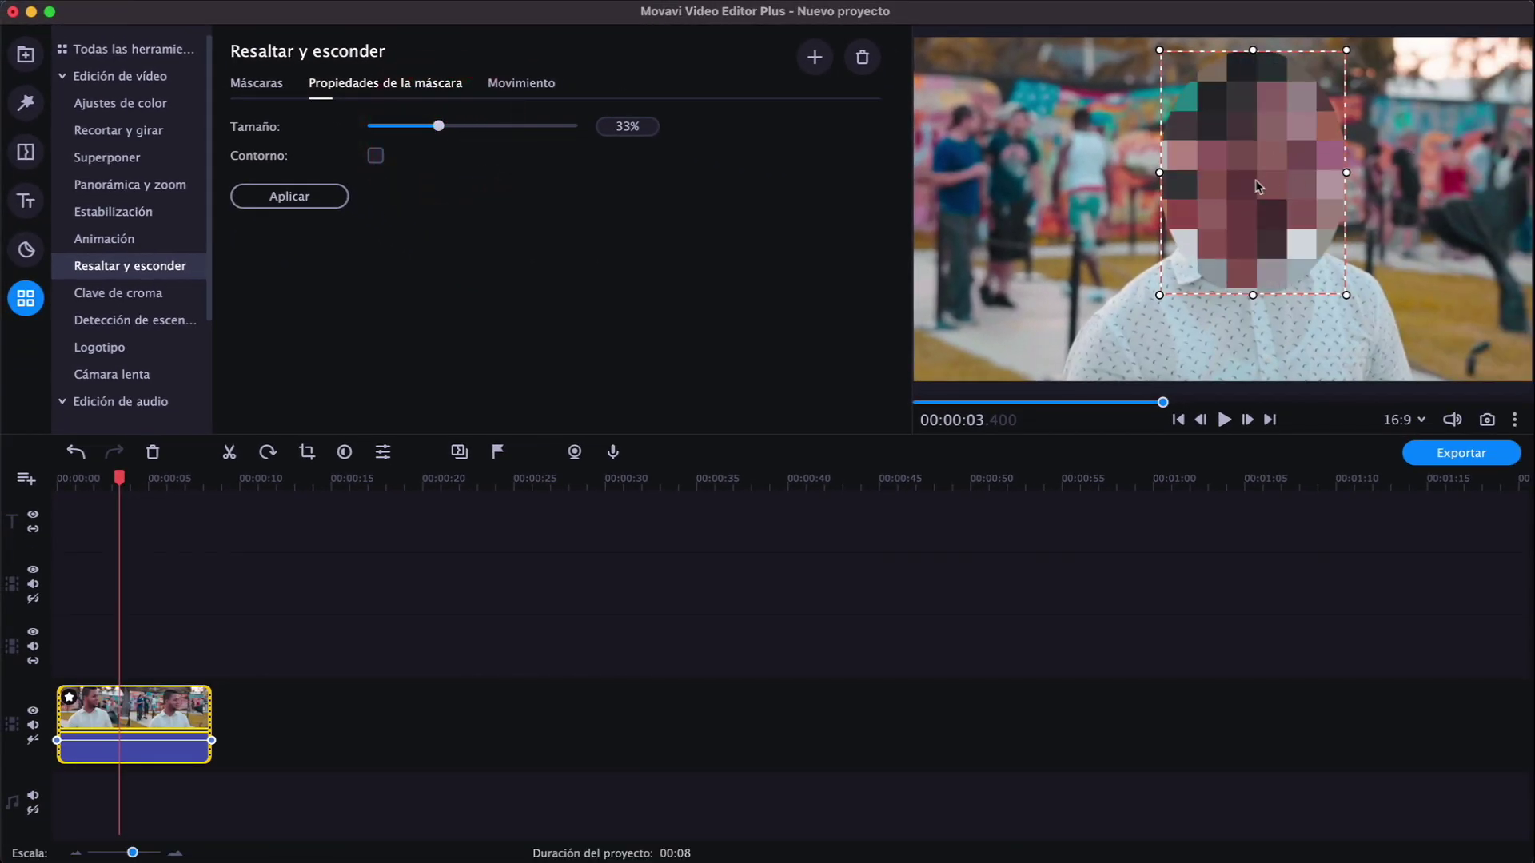
click(76, 452)
Track the man's head with the pixelated mask in Rápido mode and play back the clip from its start
click(516, 81)
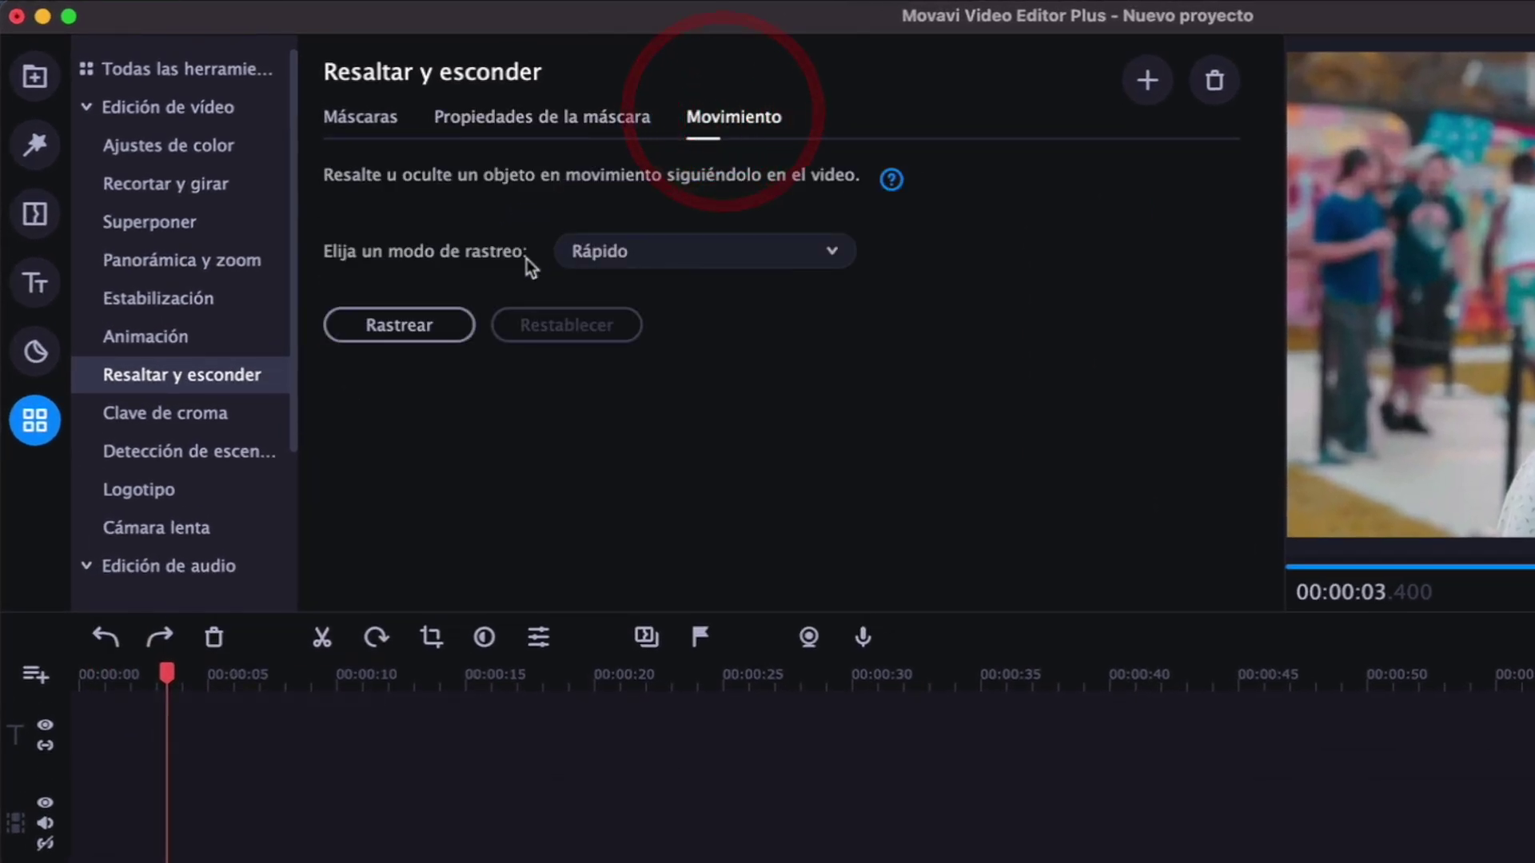
click(400, 328)
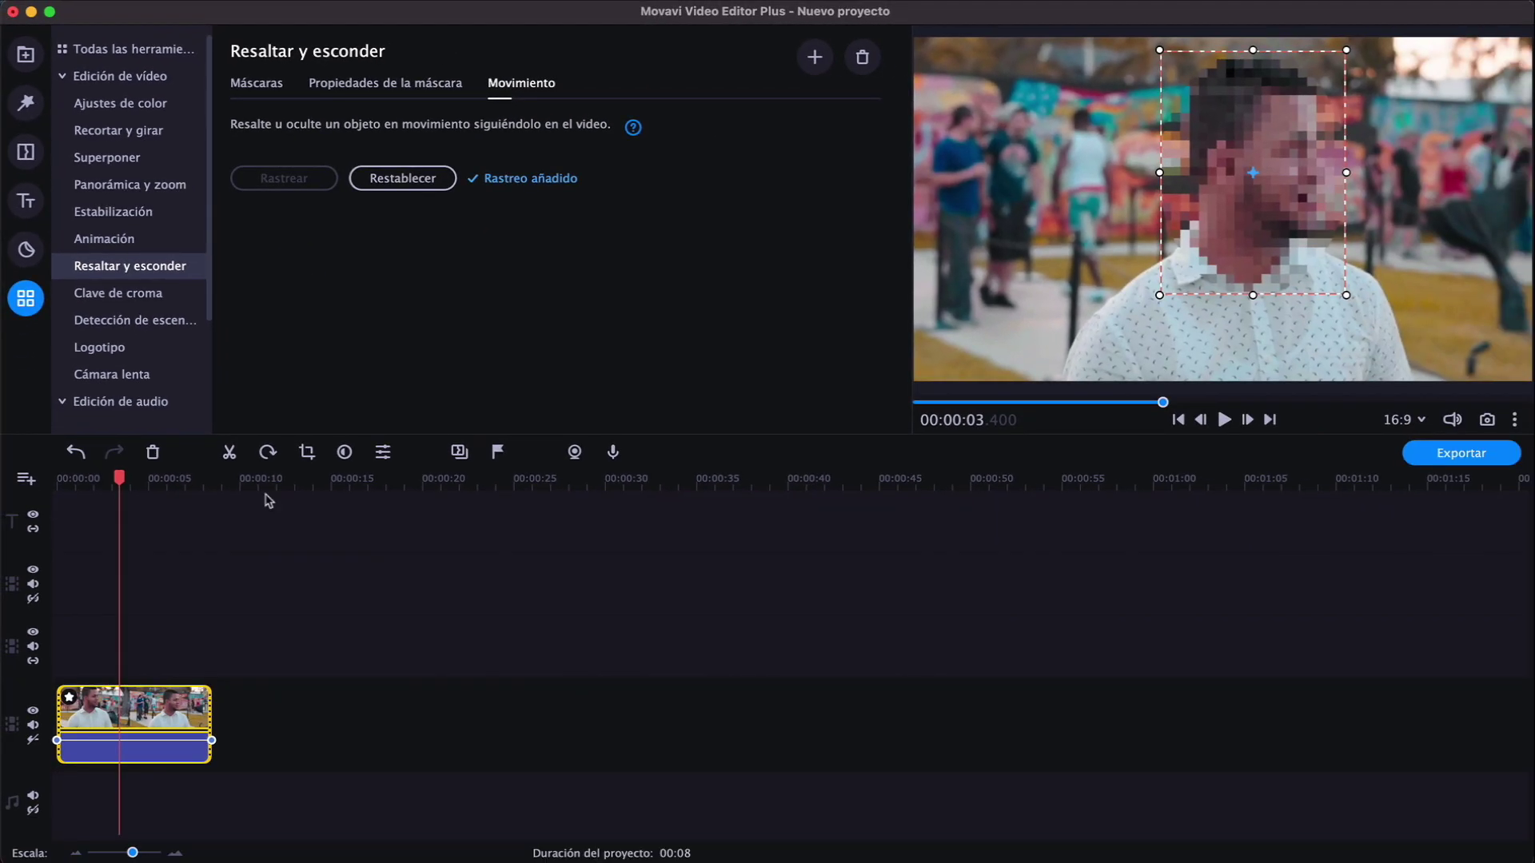
drag(115, 478, 28, 483)
click(1224, 420)
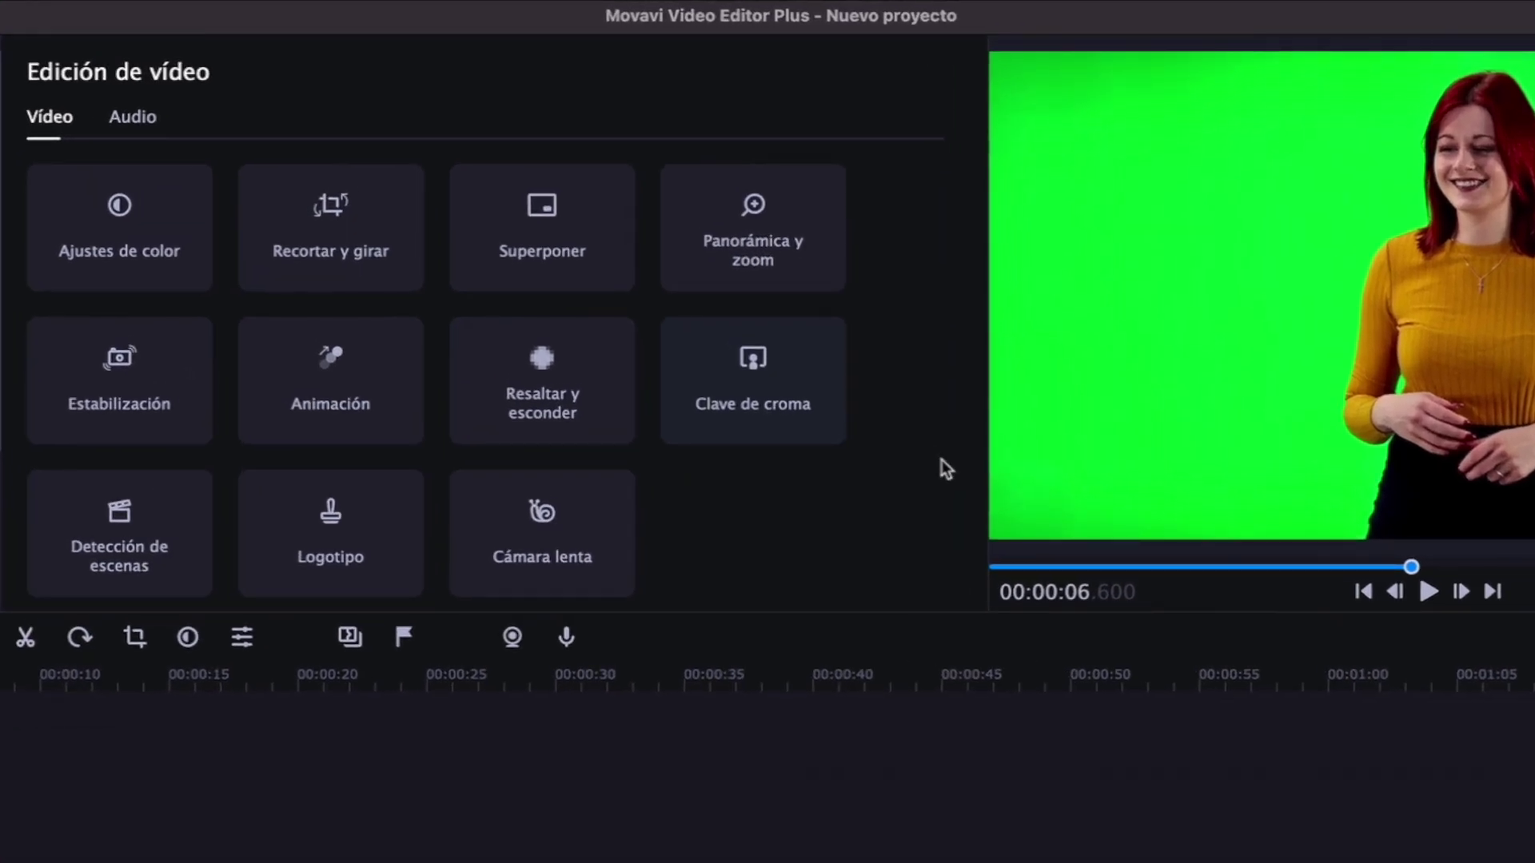
Key out the green backdrop of the presenter clip with Clave de croma
click(752, 391)
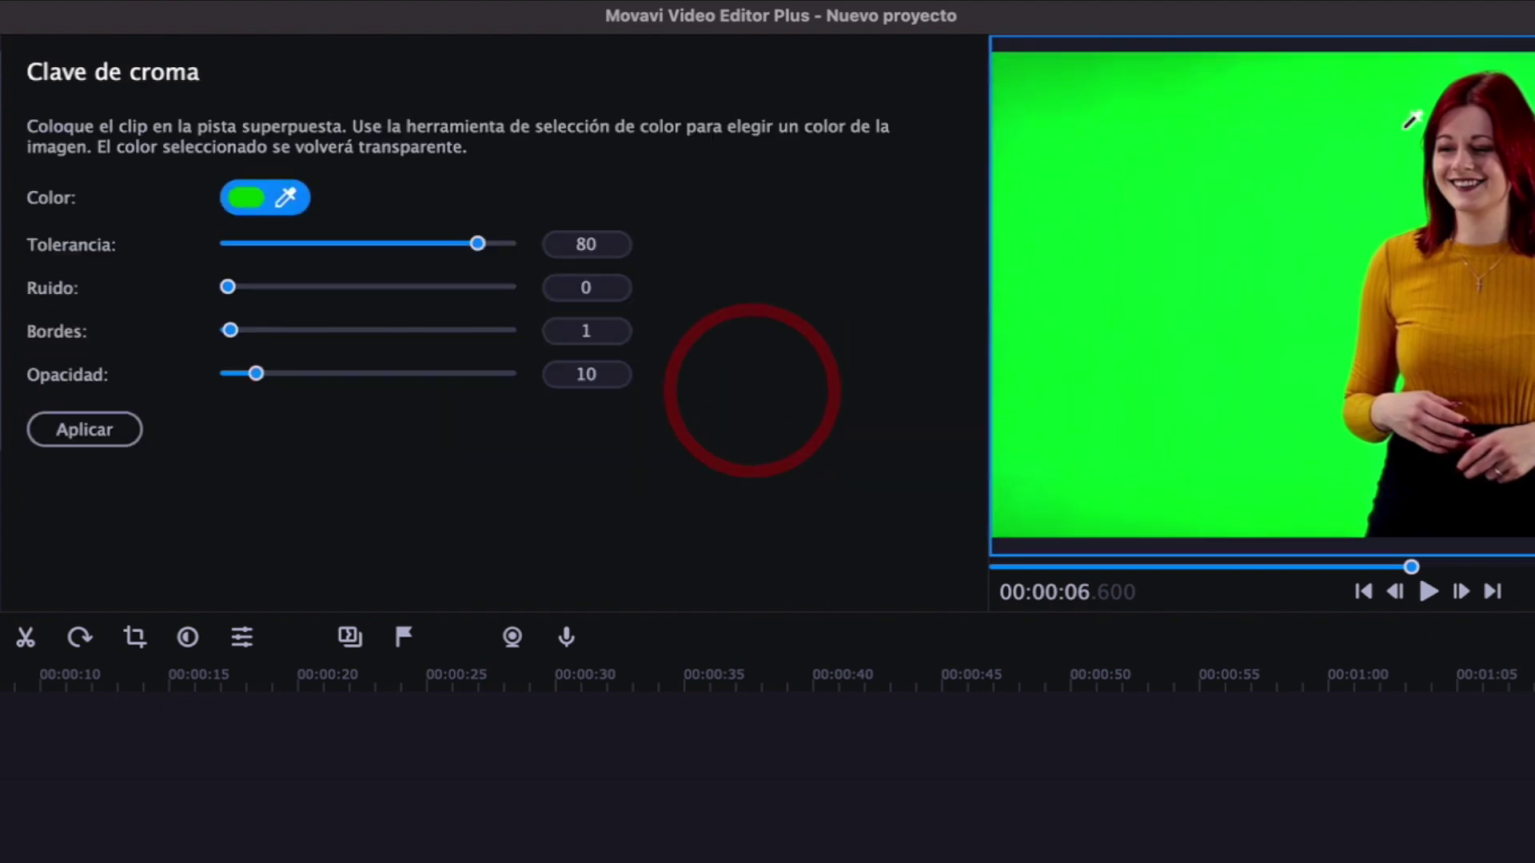
click(1246, 196)
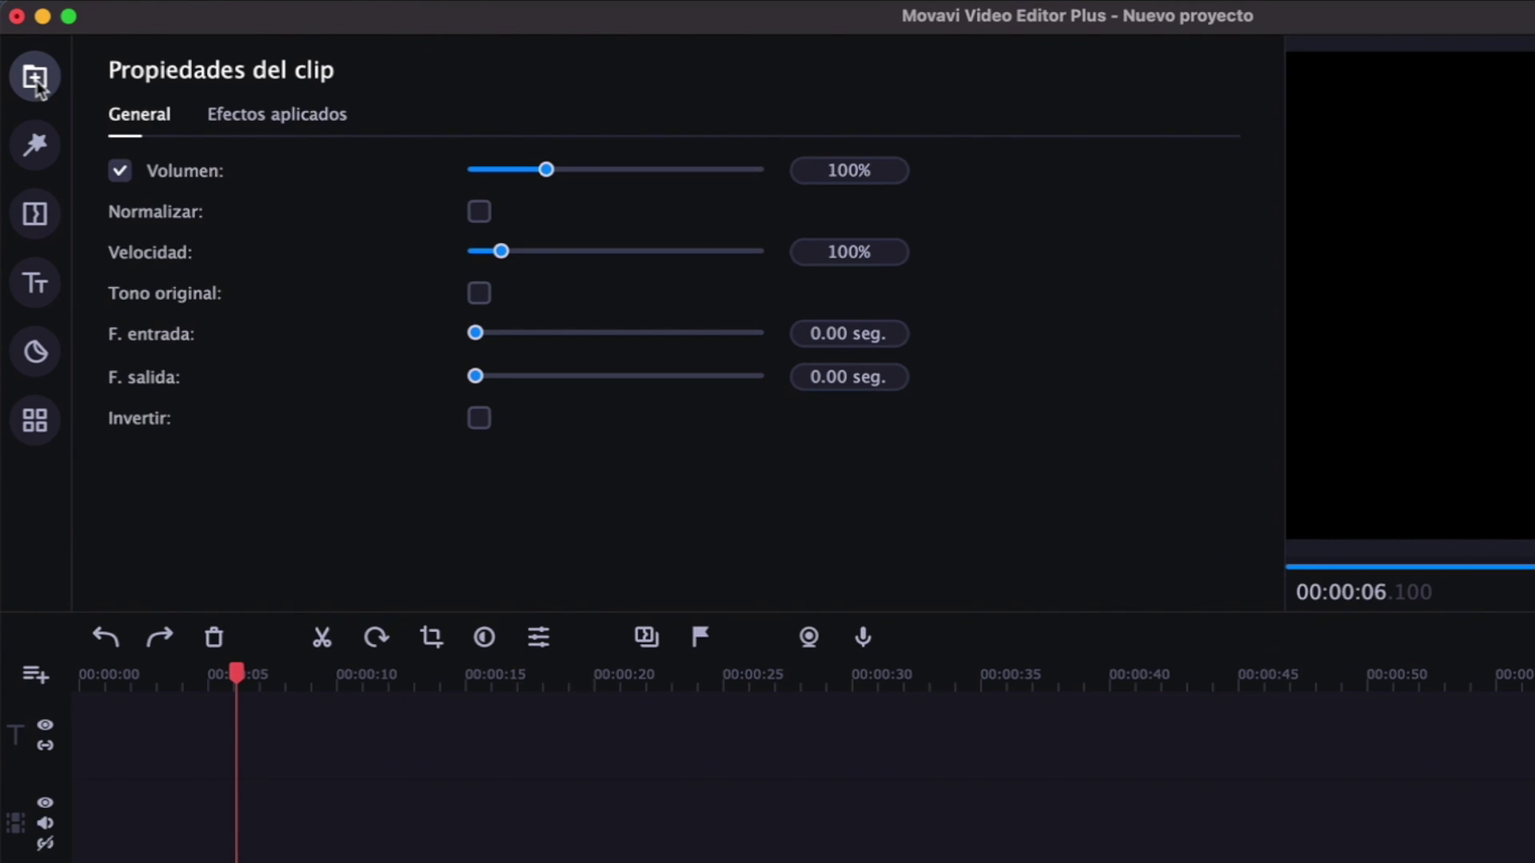
Add the Atardecer background to the main video track and move the green-screen clip to the overlay track above it
click(34, 80)
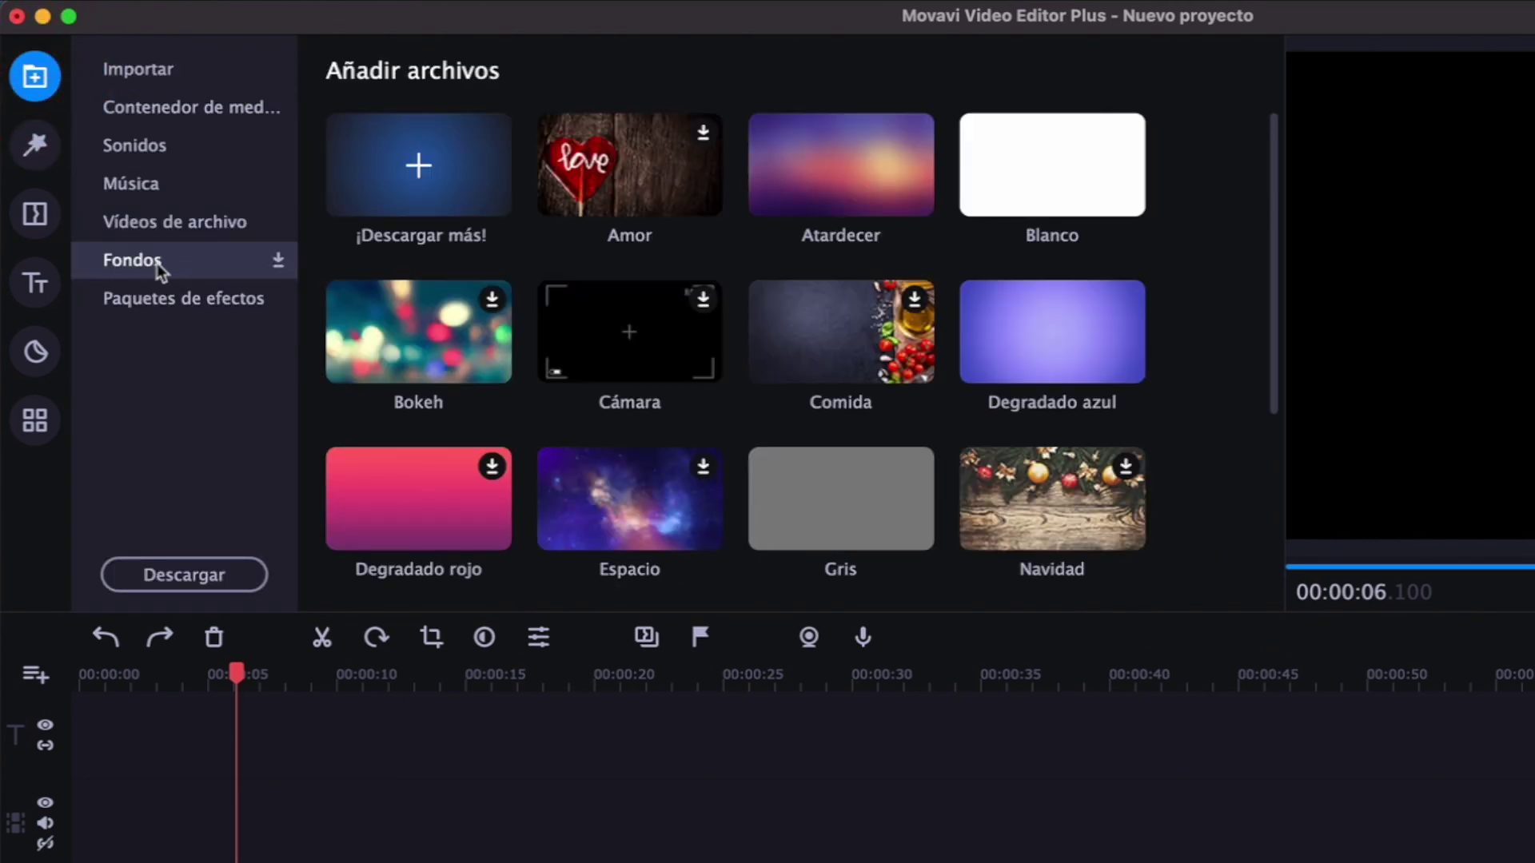
drag(887, 172, 813, 320)
drag(452, 689, 292, 862)
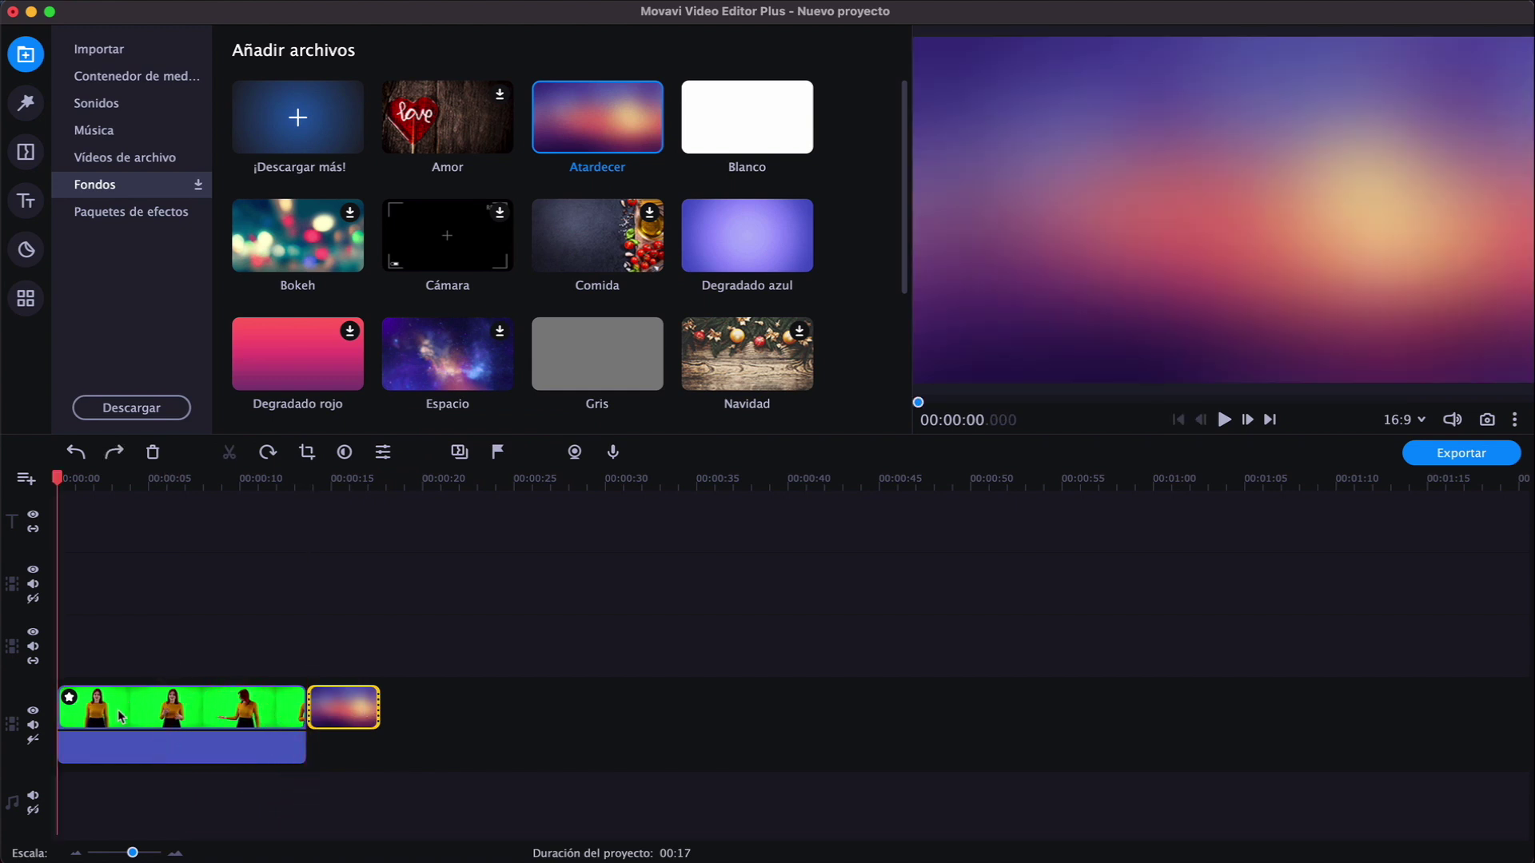
drag(120, 715, 130, 628)
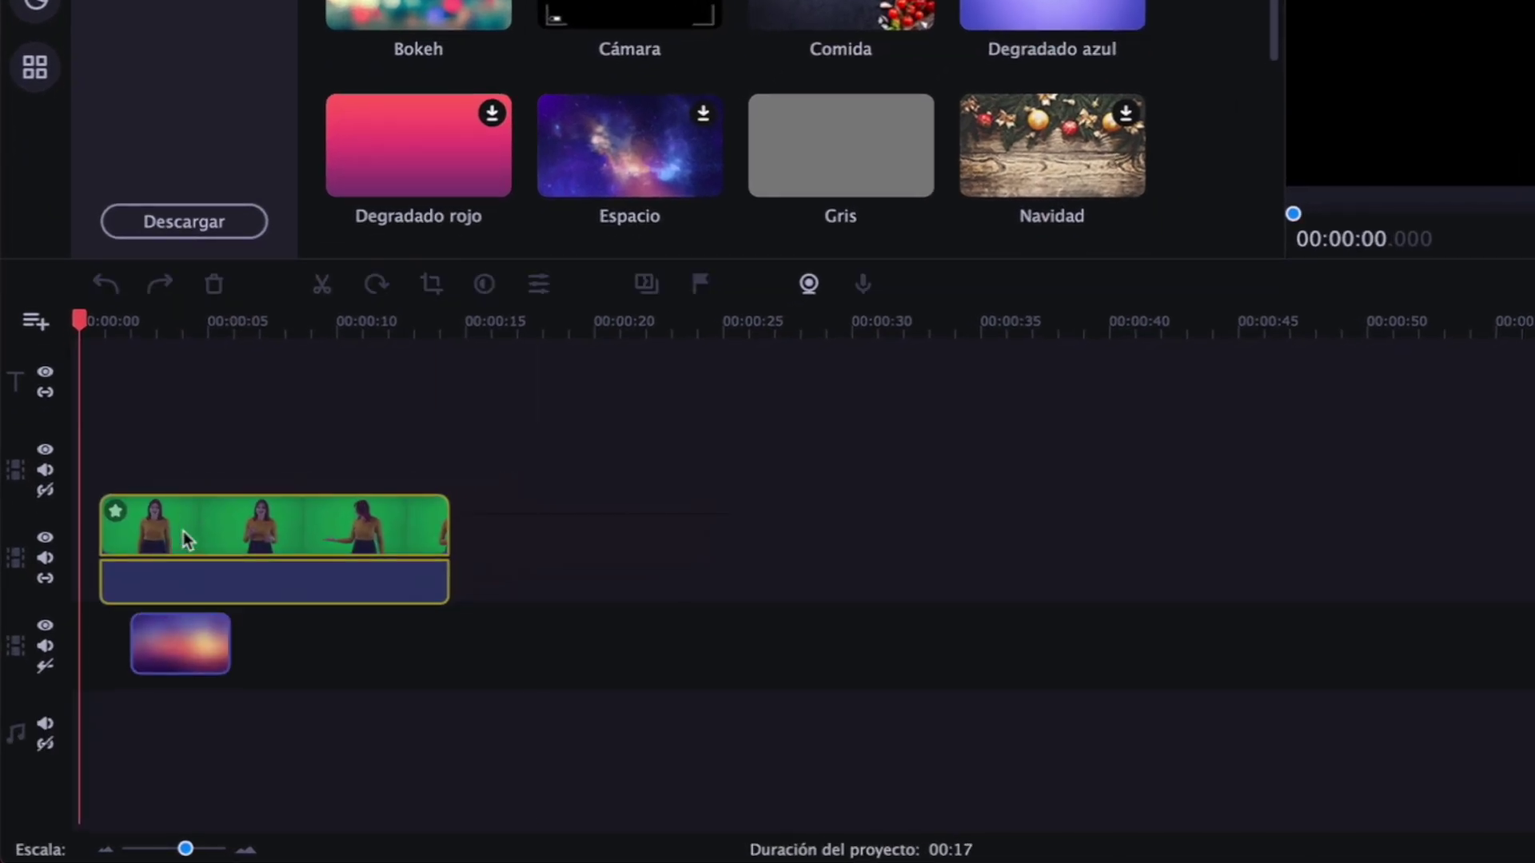
click(180, 685)
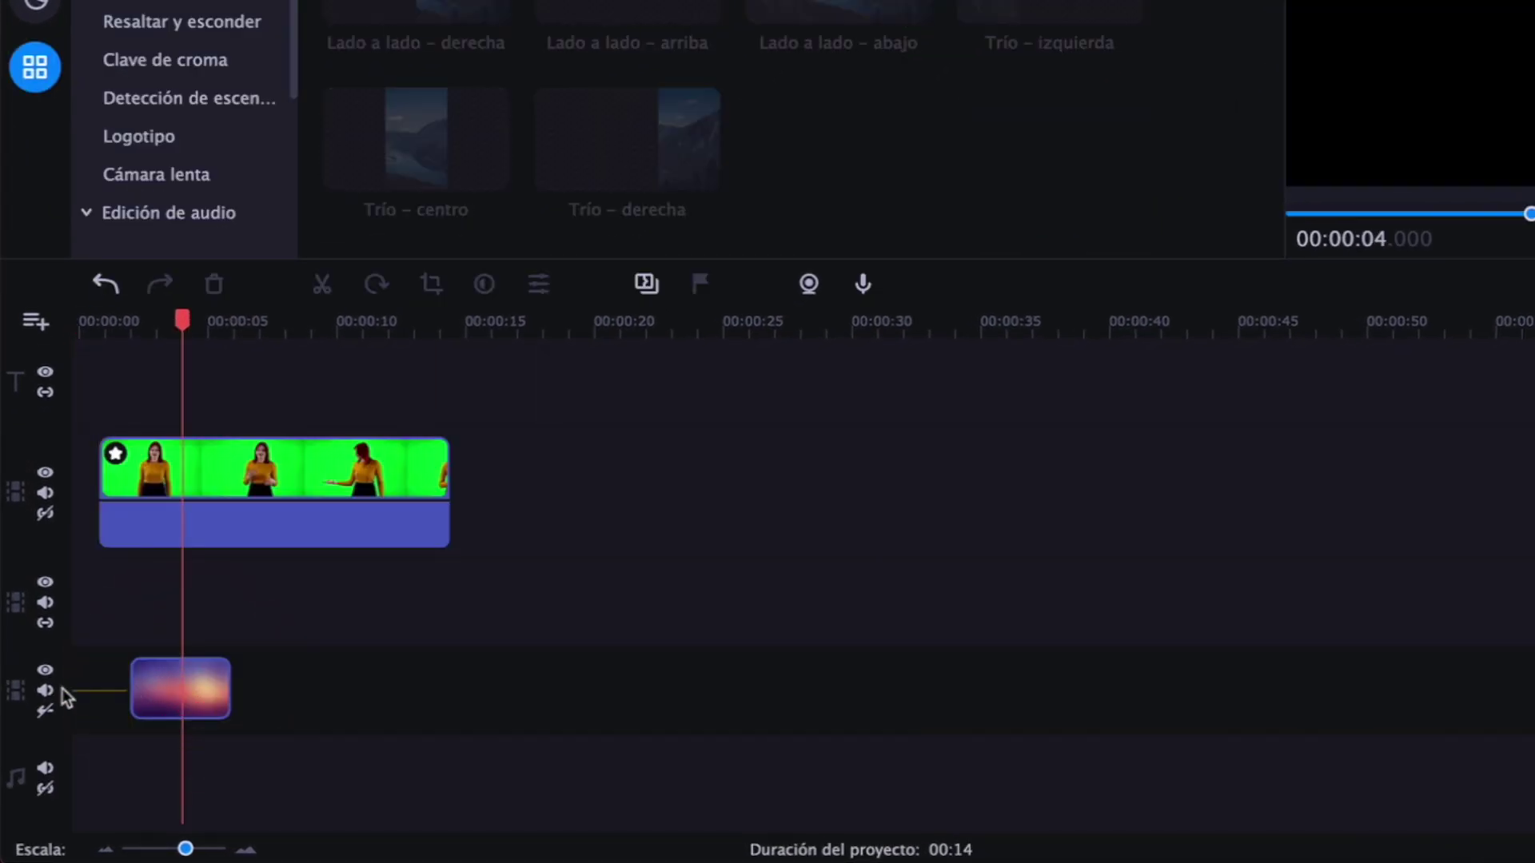
Extend the Atardecer background at both ends to span the whole green-screen clip, and play the composite from the start
click(63, 688)
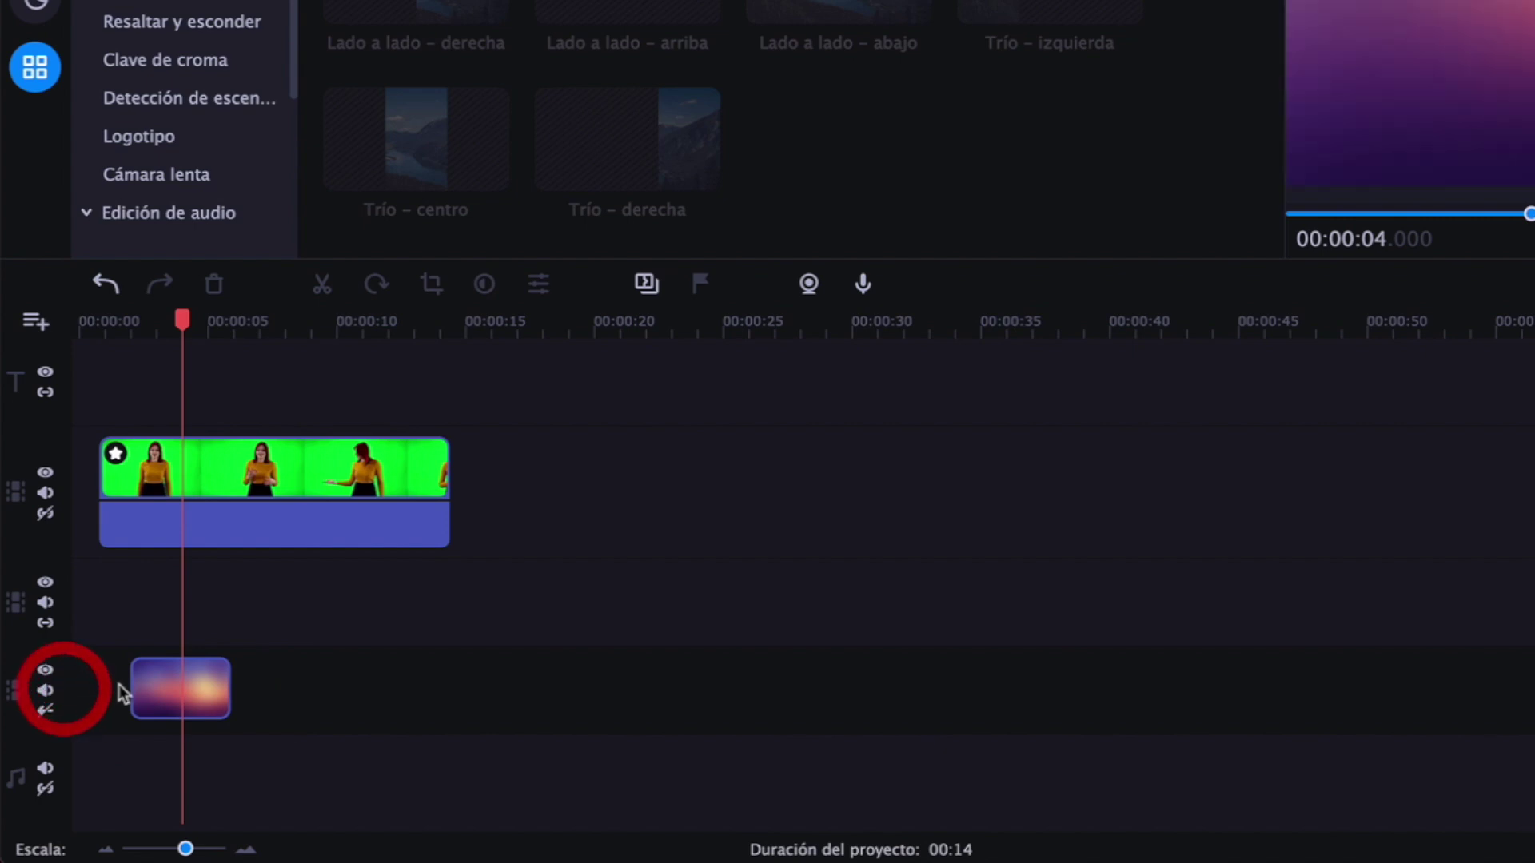
click(151, 685)
drag(77, 687, 43, 693)
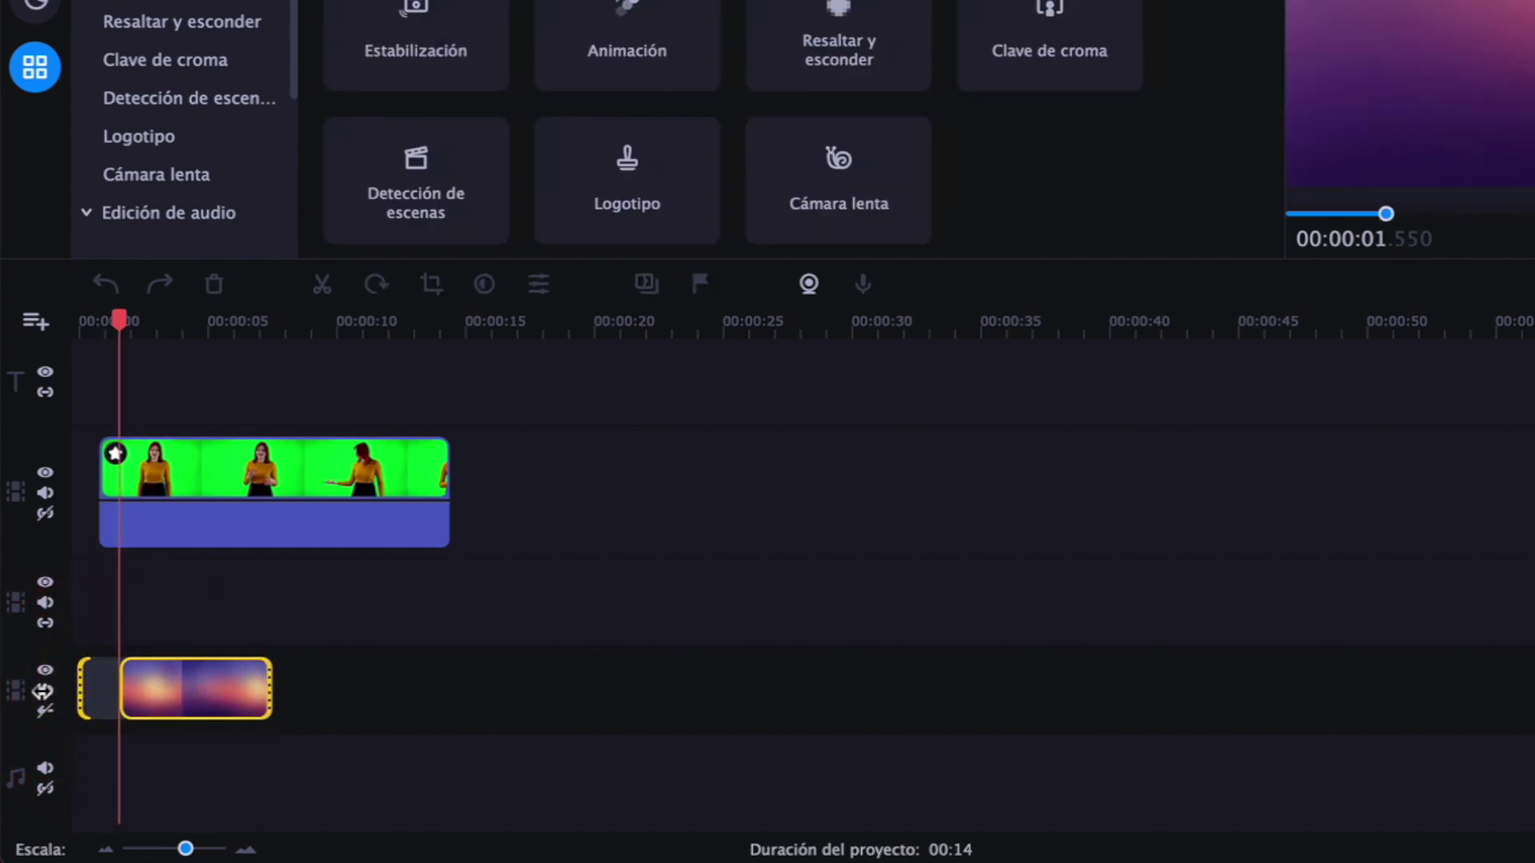
drag(269, 688, 488, 687)
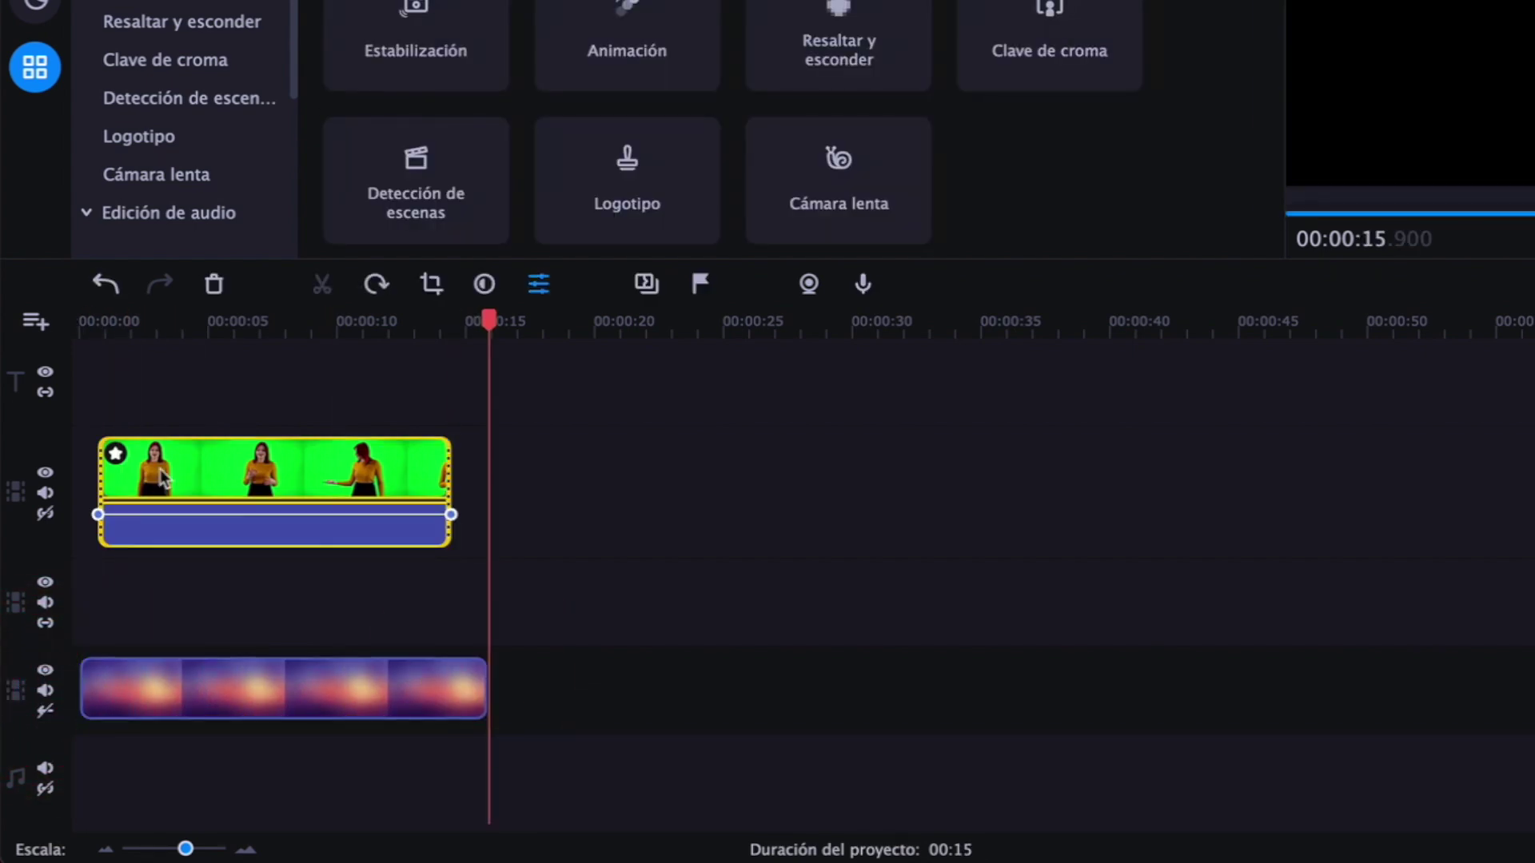
click(78, 324)
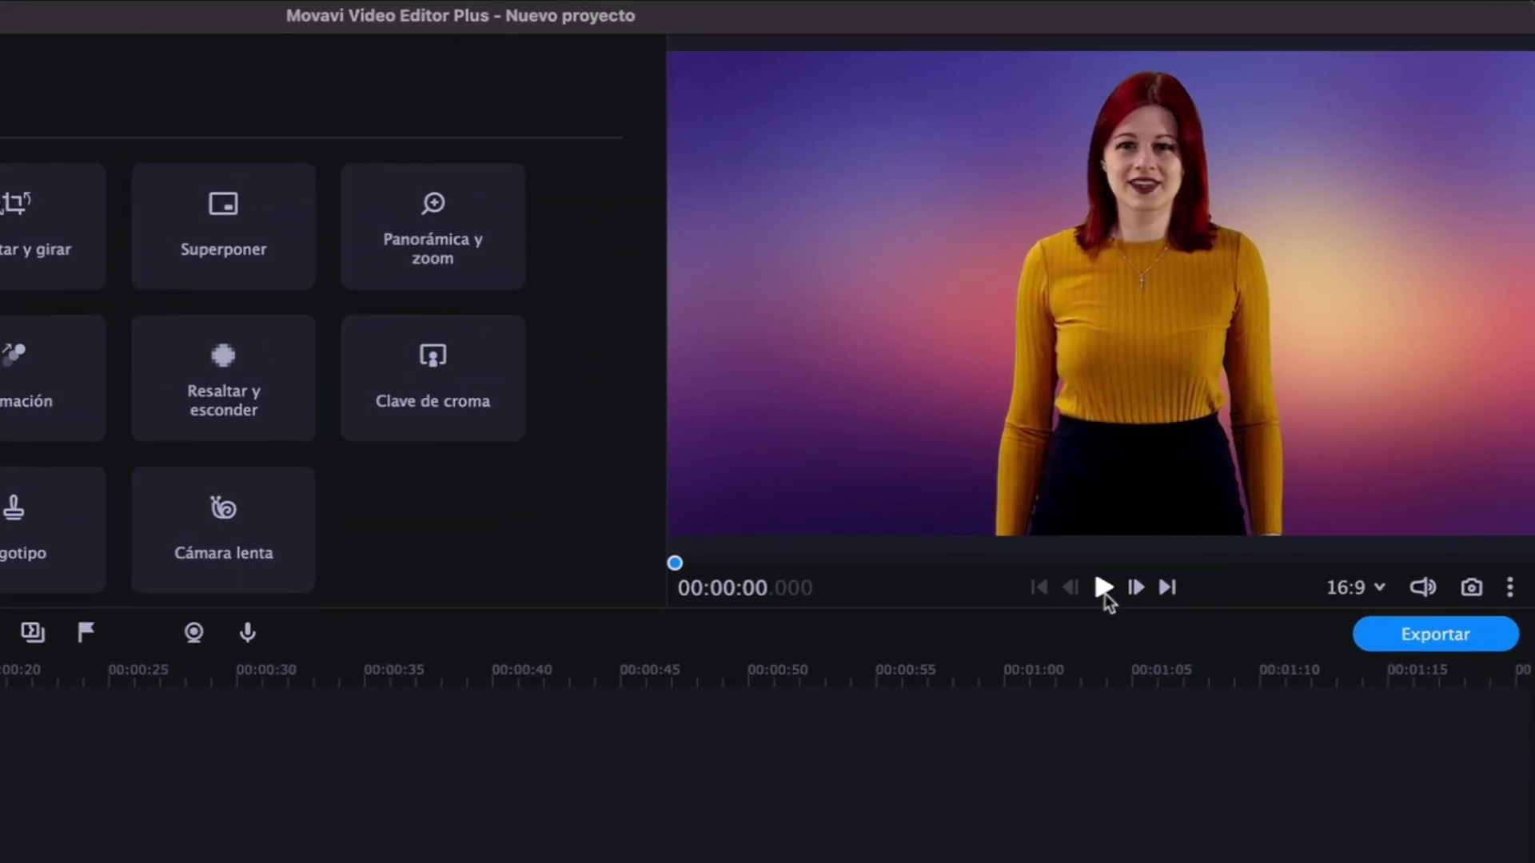
click(1534, 238)
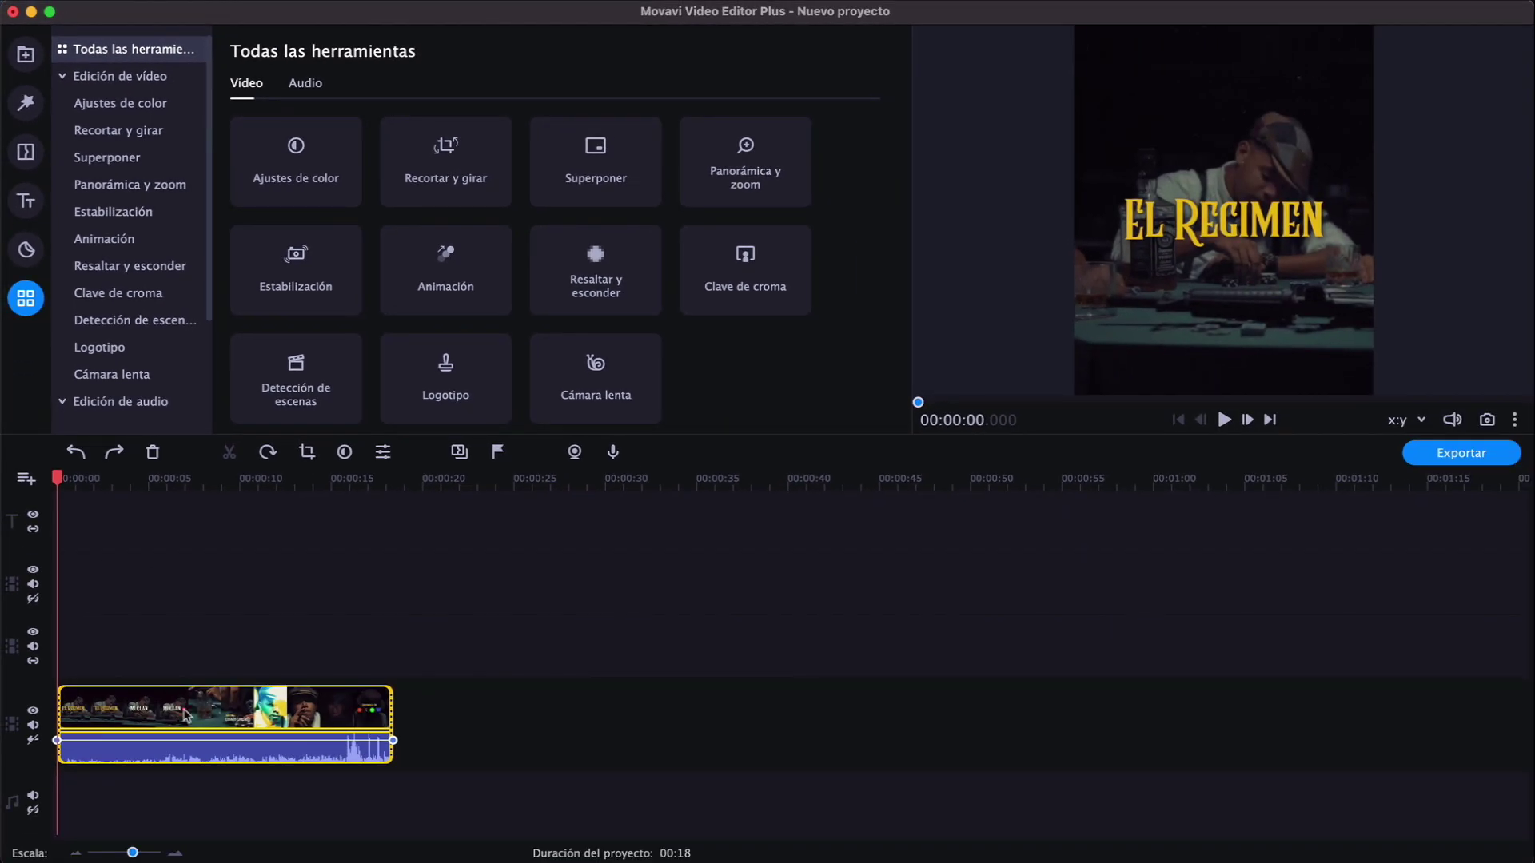
Run scene detection on the El Regimen clip
click(184, 714)
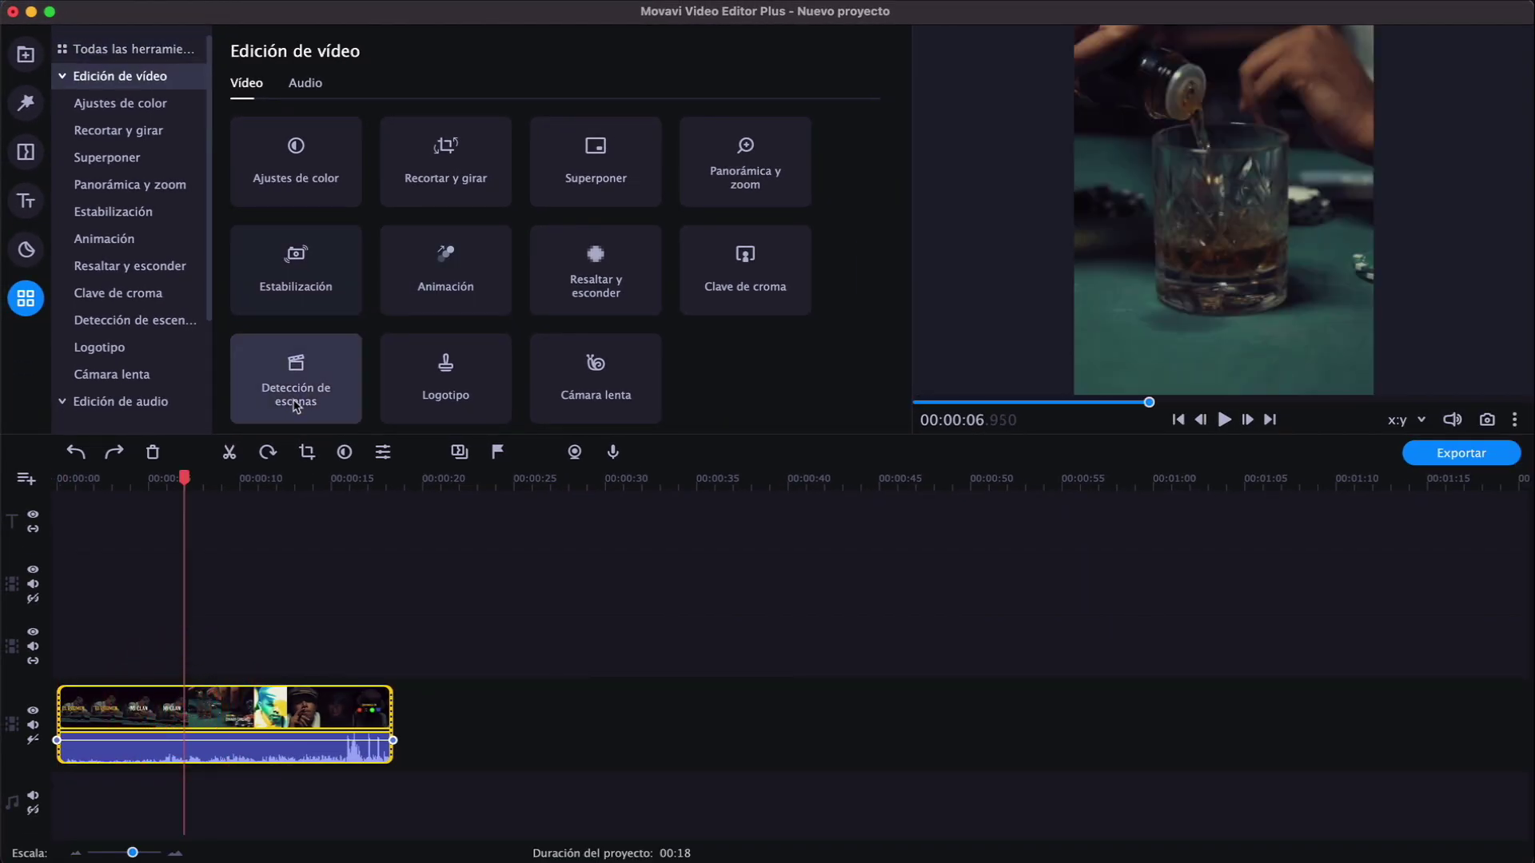
click(296, 404)
click(291, 193)
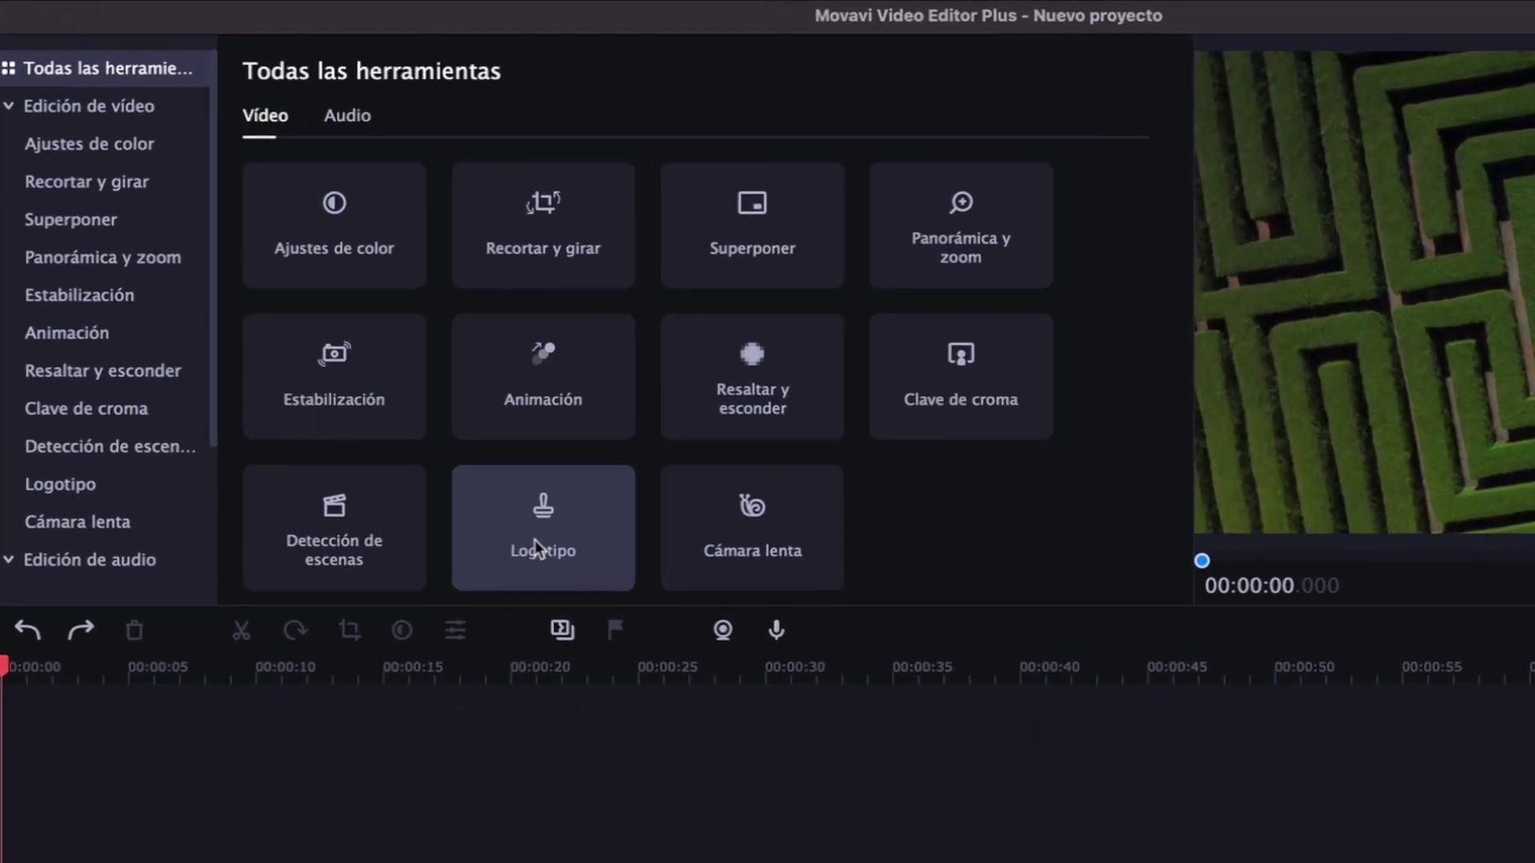
Add Movavi Video Editor Plus 2021.png as the maze video's logo, shrunk and placed in the frame's upper-right corner
click(436, 384)
click(291, 137)
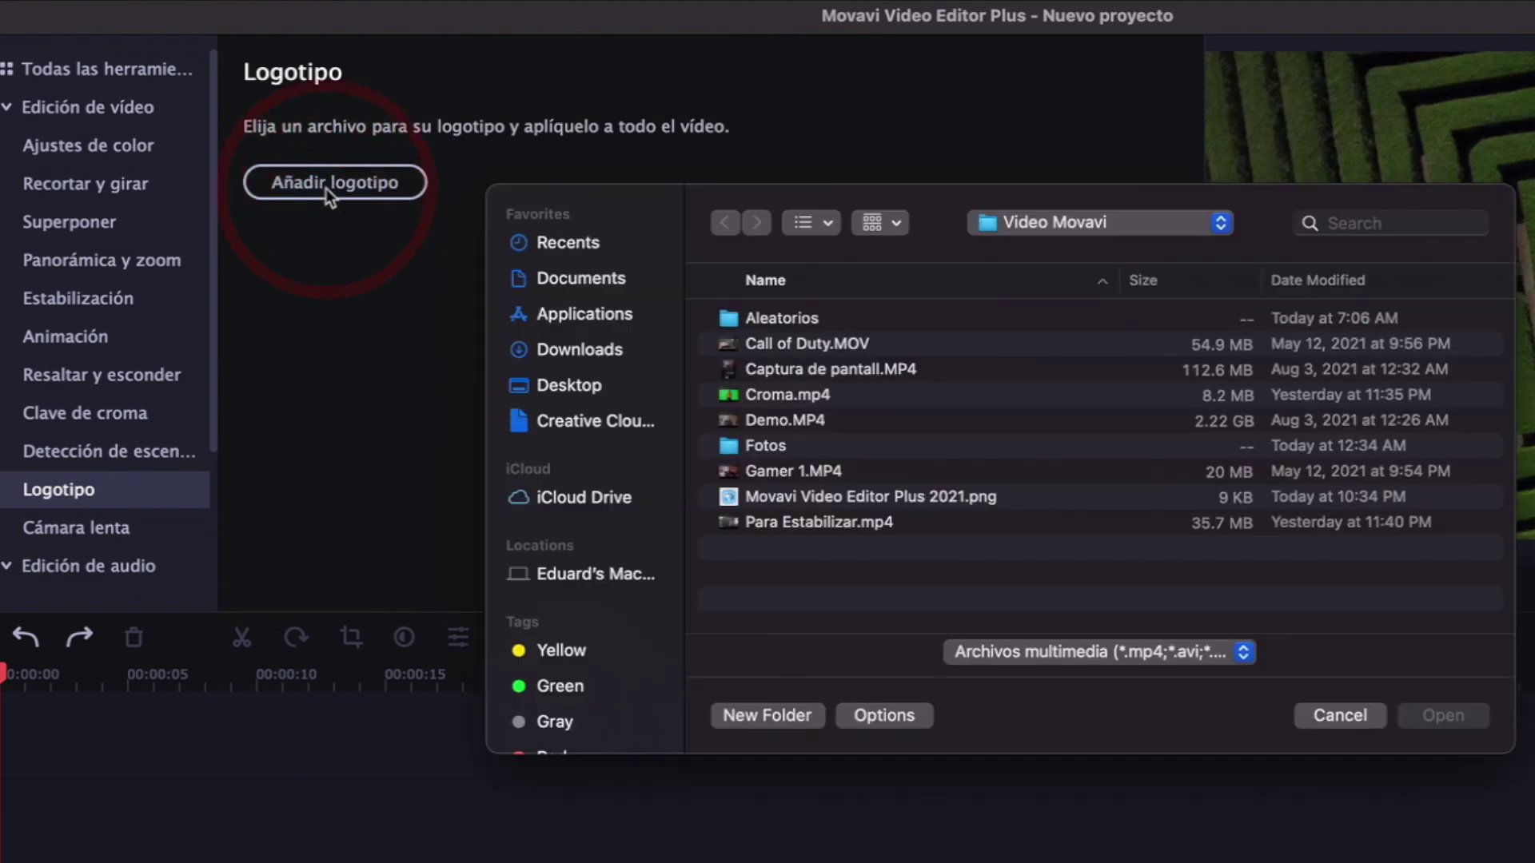
click(905, 496)
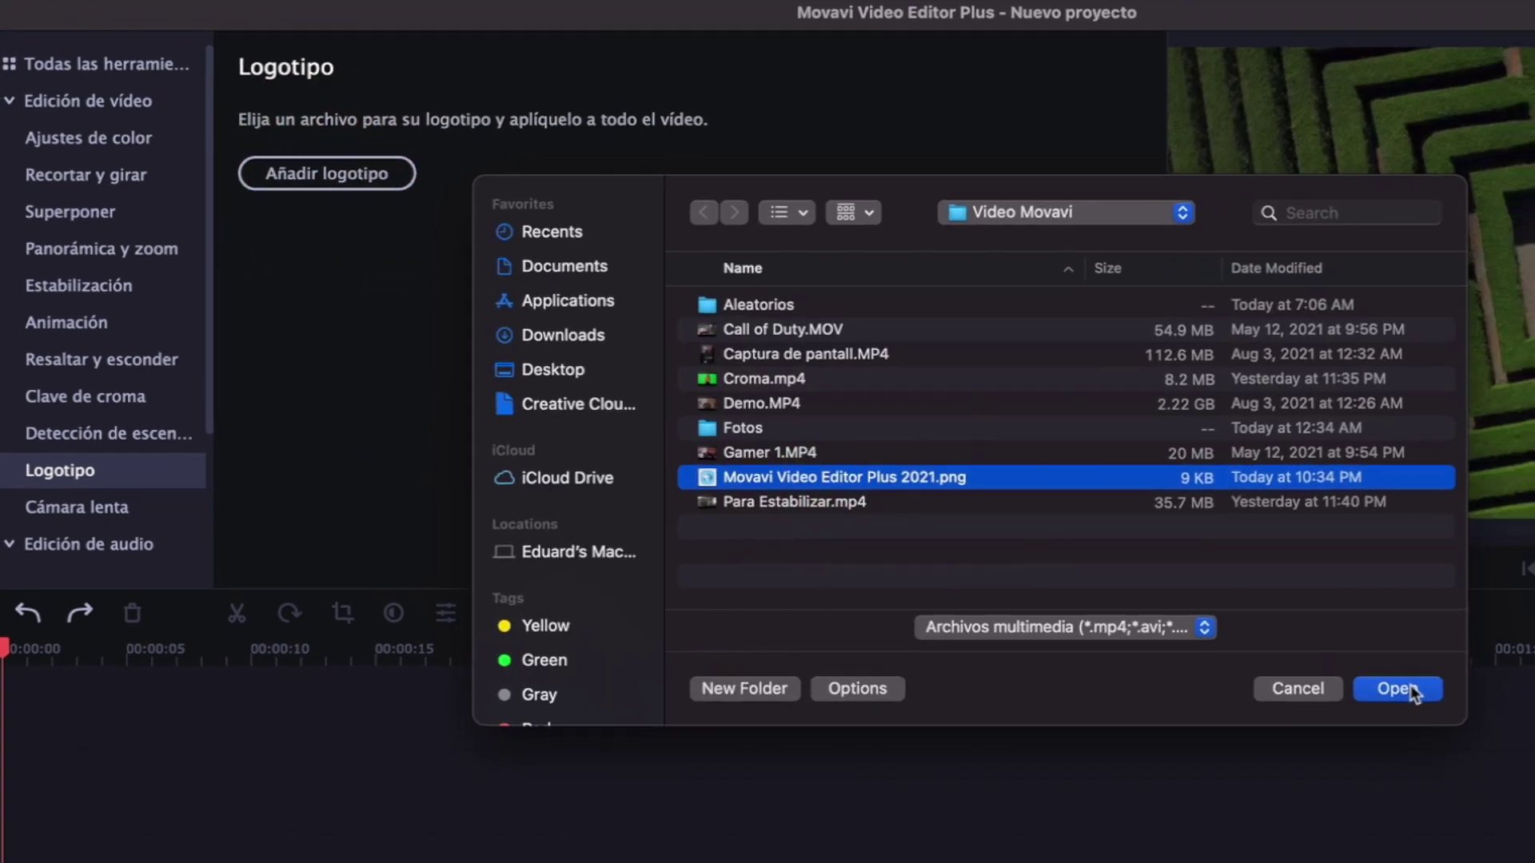
click(1456, 714)
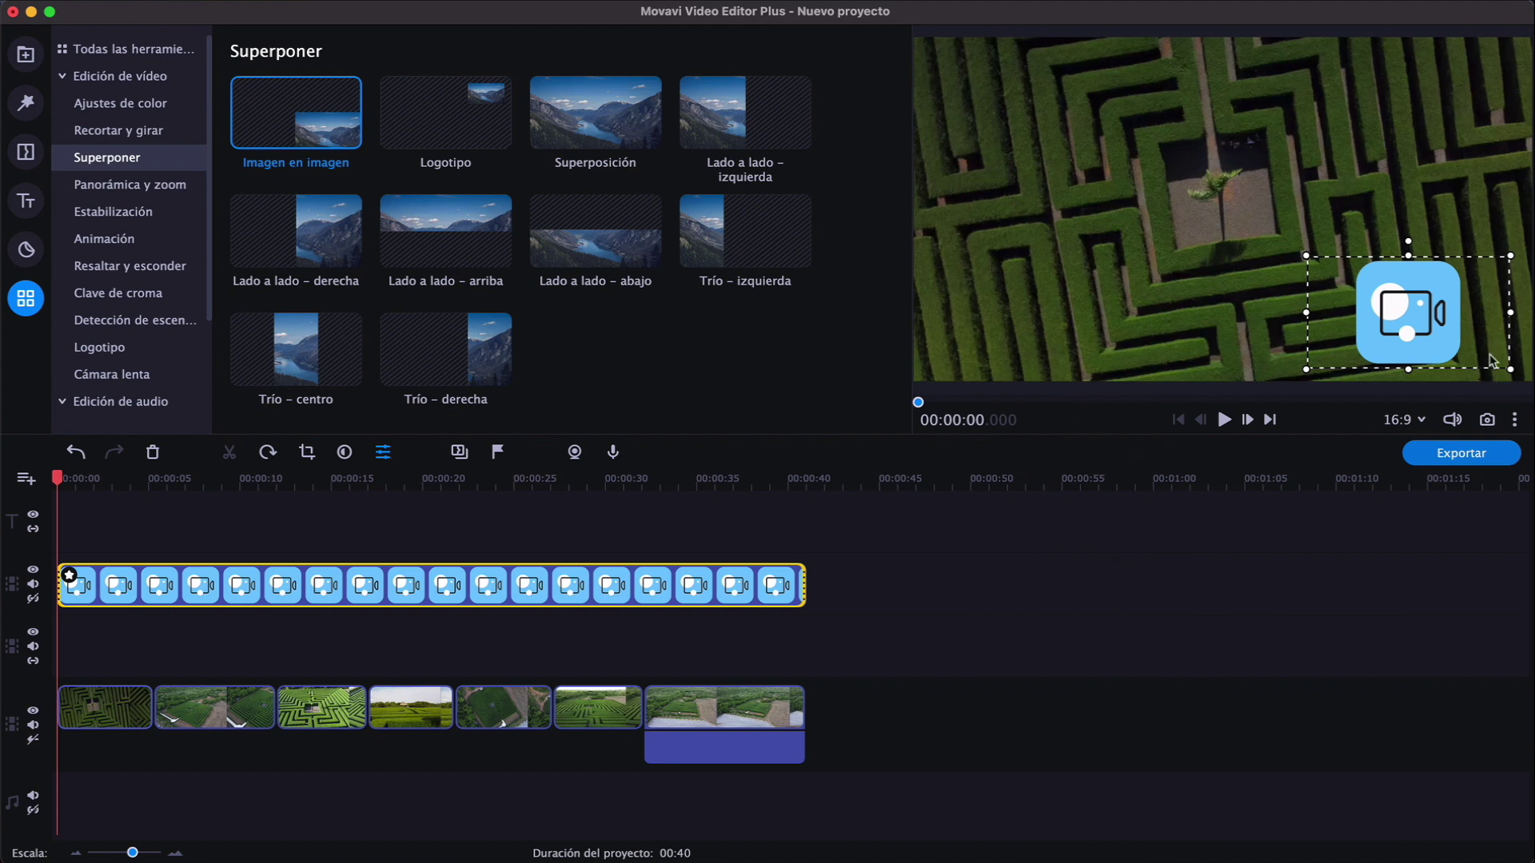
drag(1308, 253, 1378, 295)
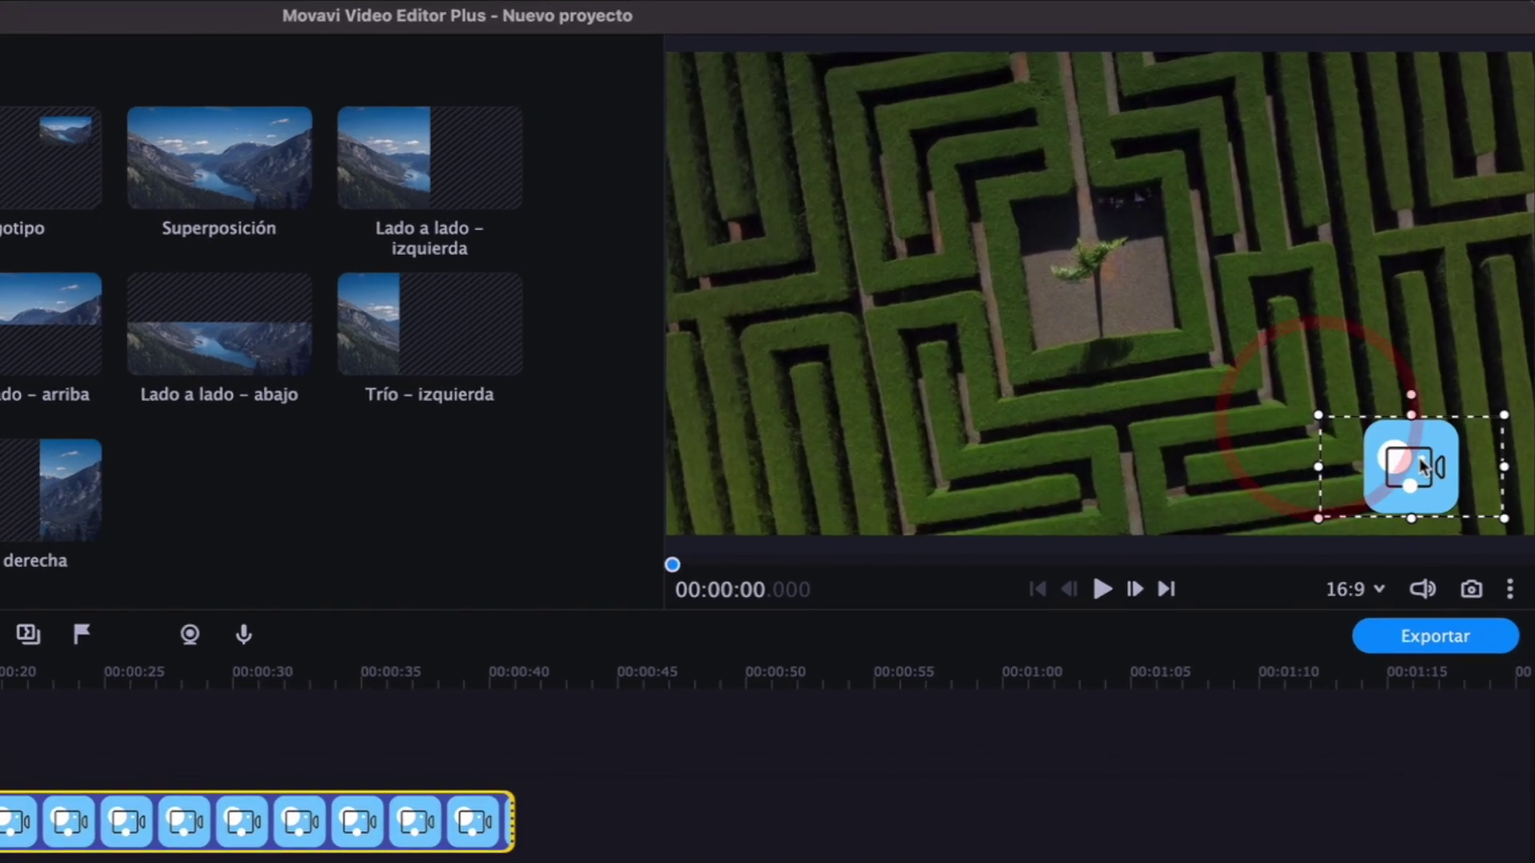
drag(1421, 468, 1451, 130)
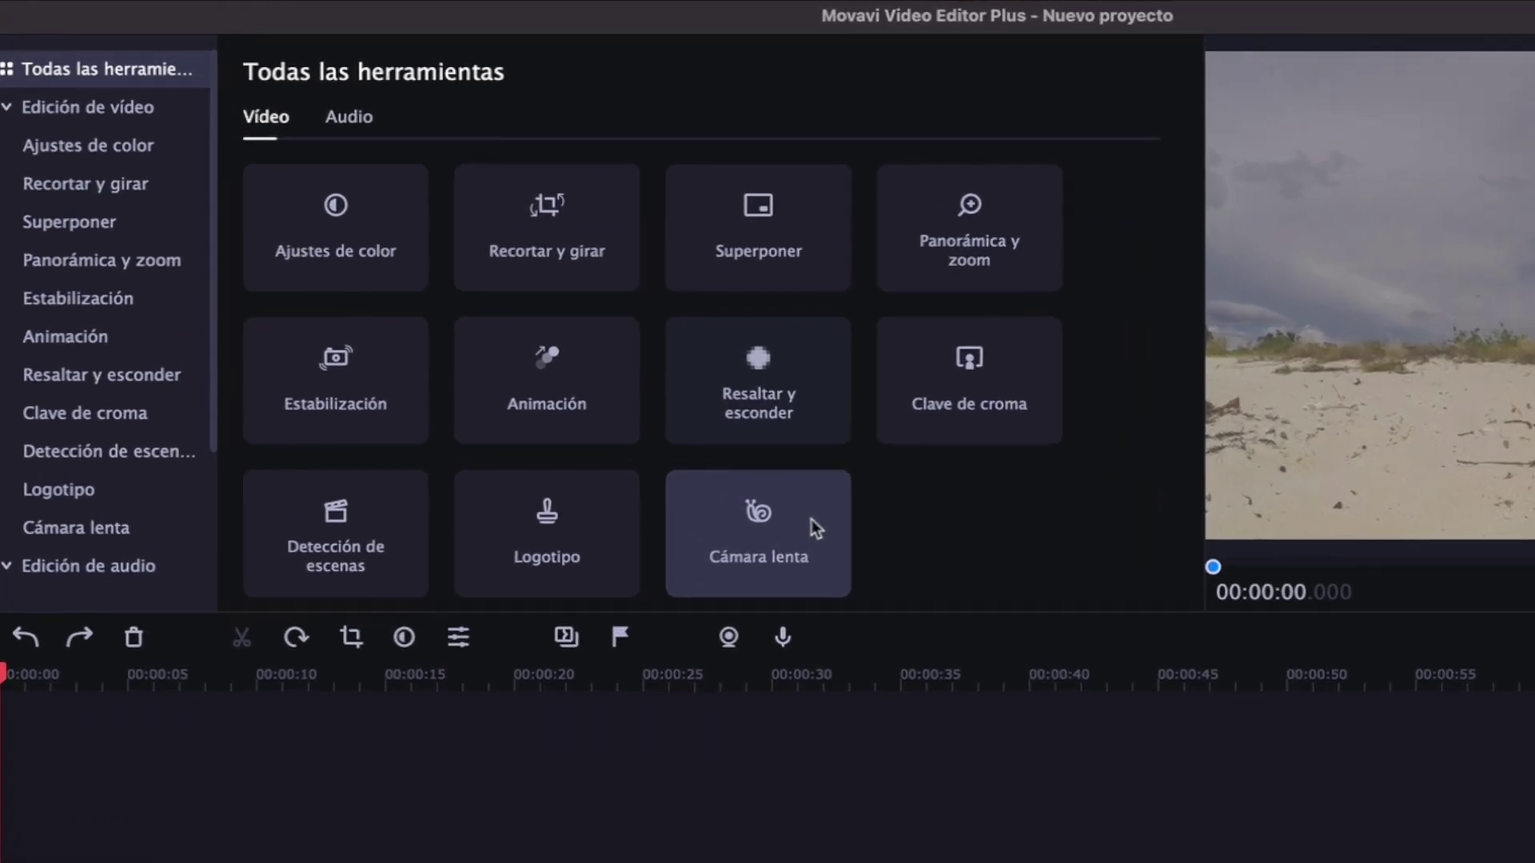
Set the Cámara lenta speed of the beach clip to 100%
click(627, 391)
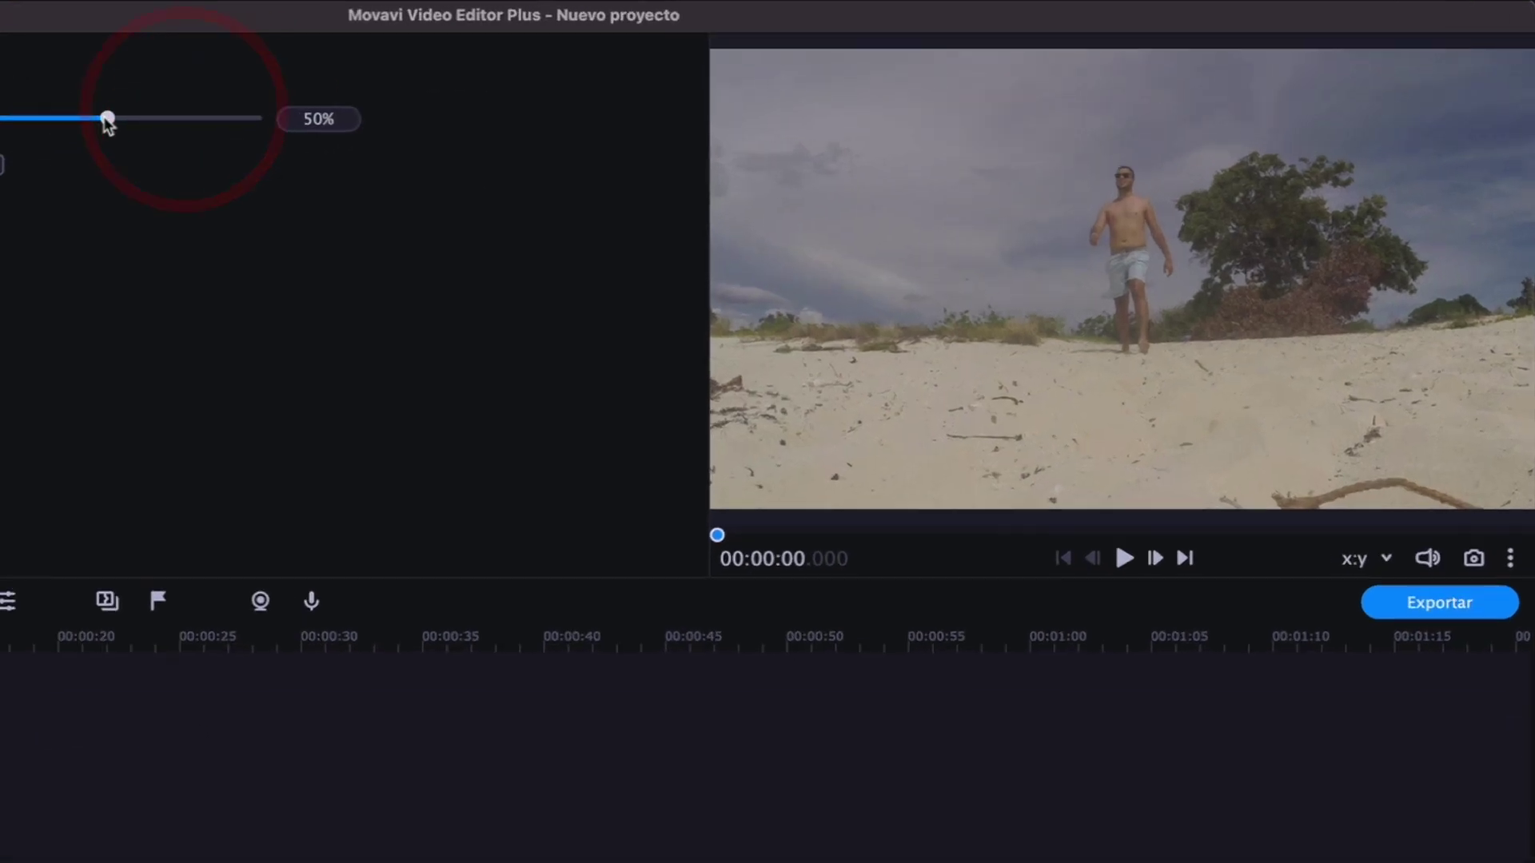
drag(457, 89, 569, 88)
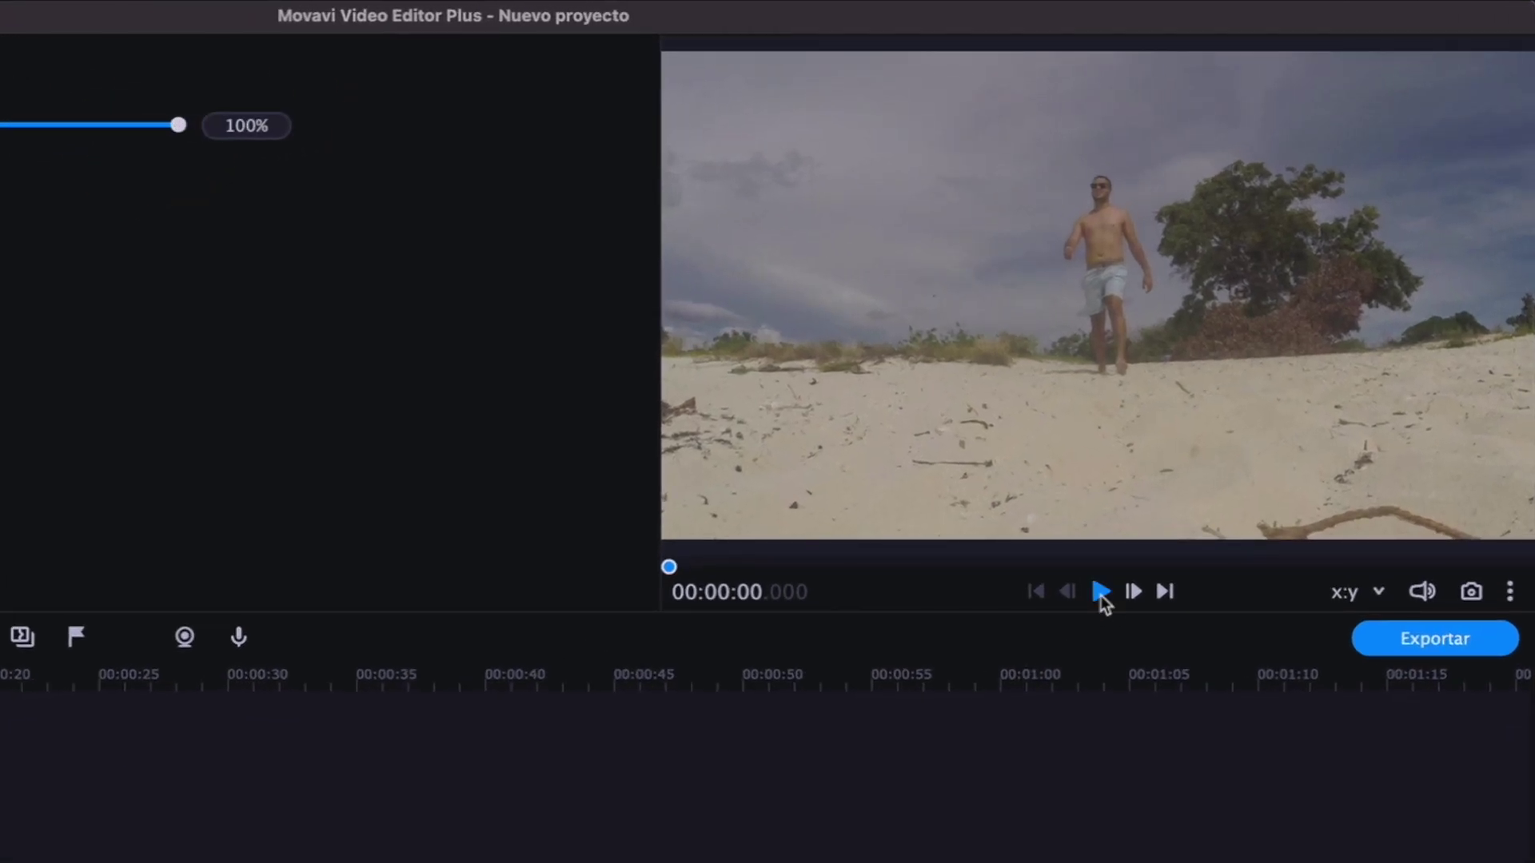
Play the beach clip at full speed, then set its slow-motion speed to 50% and play it again
click(1224, 420)
click(1100, 591)
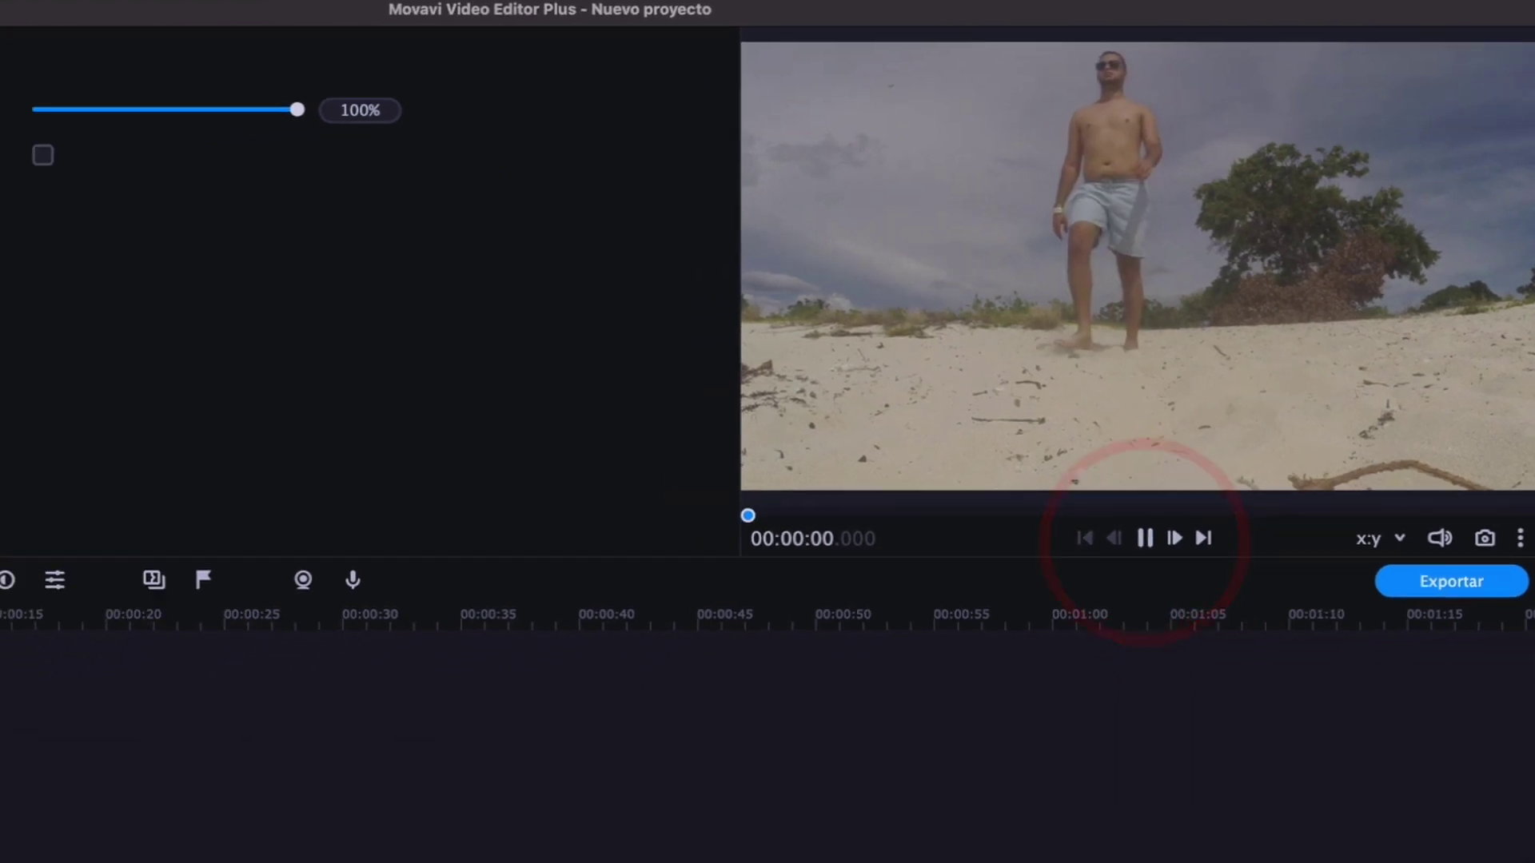
drag(571, 89, 460, 89)
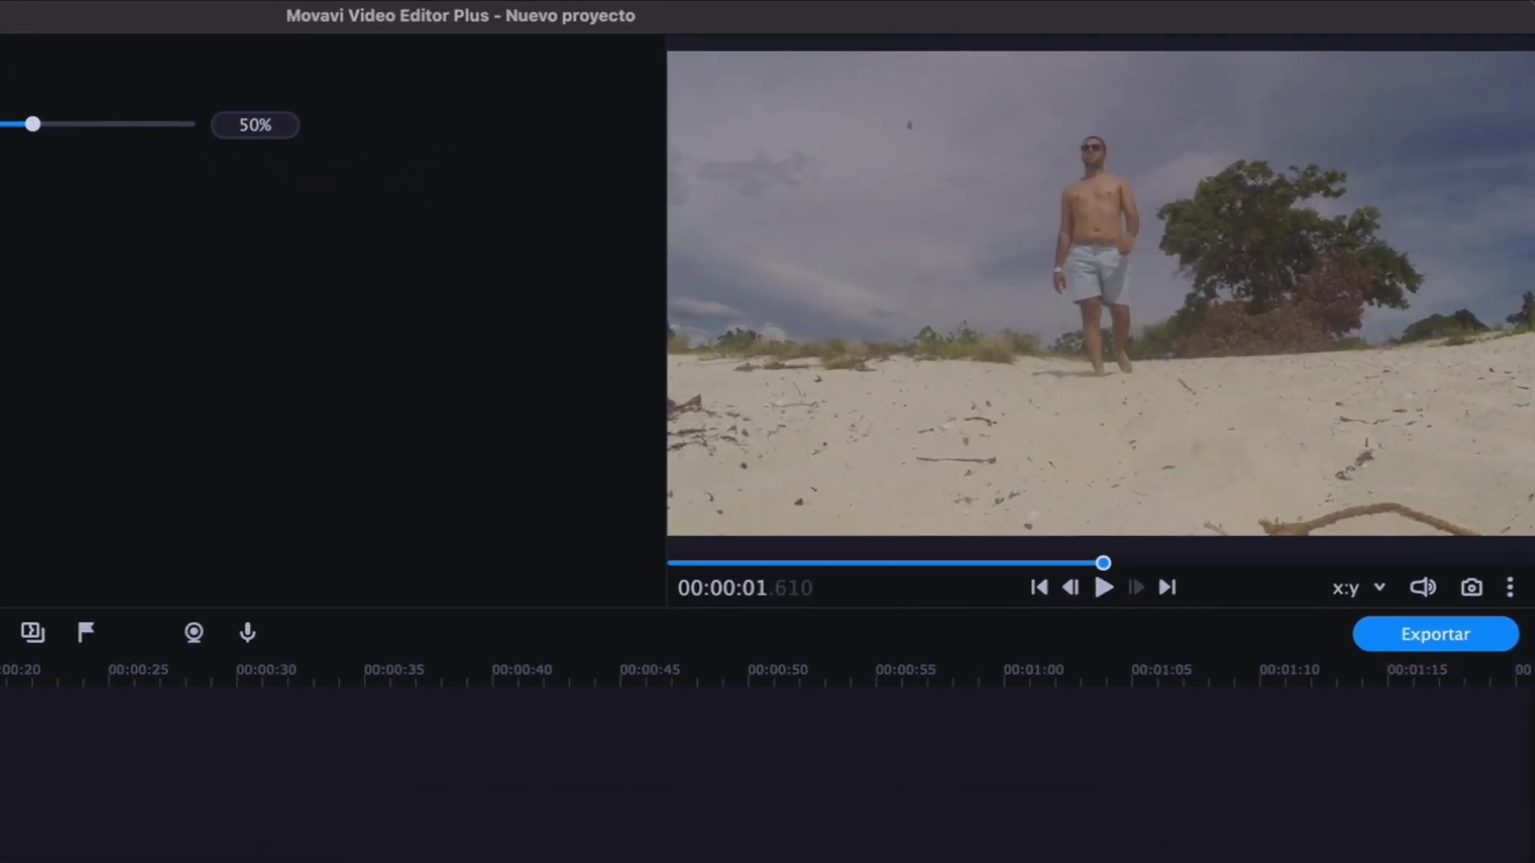
click(1227, 423)
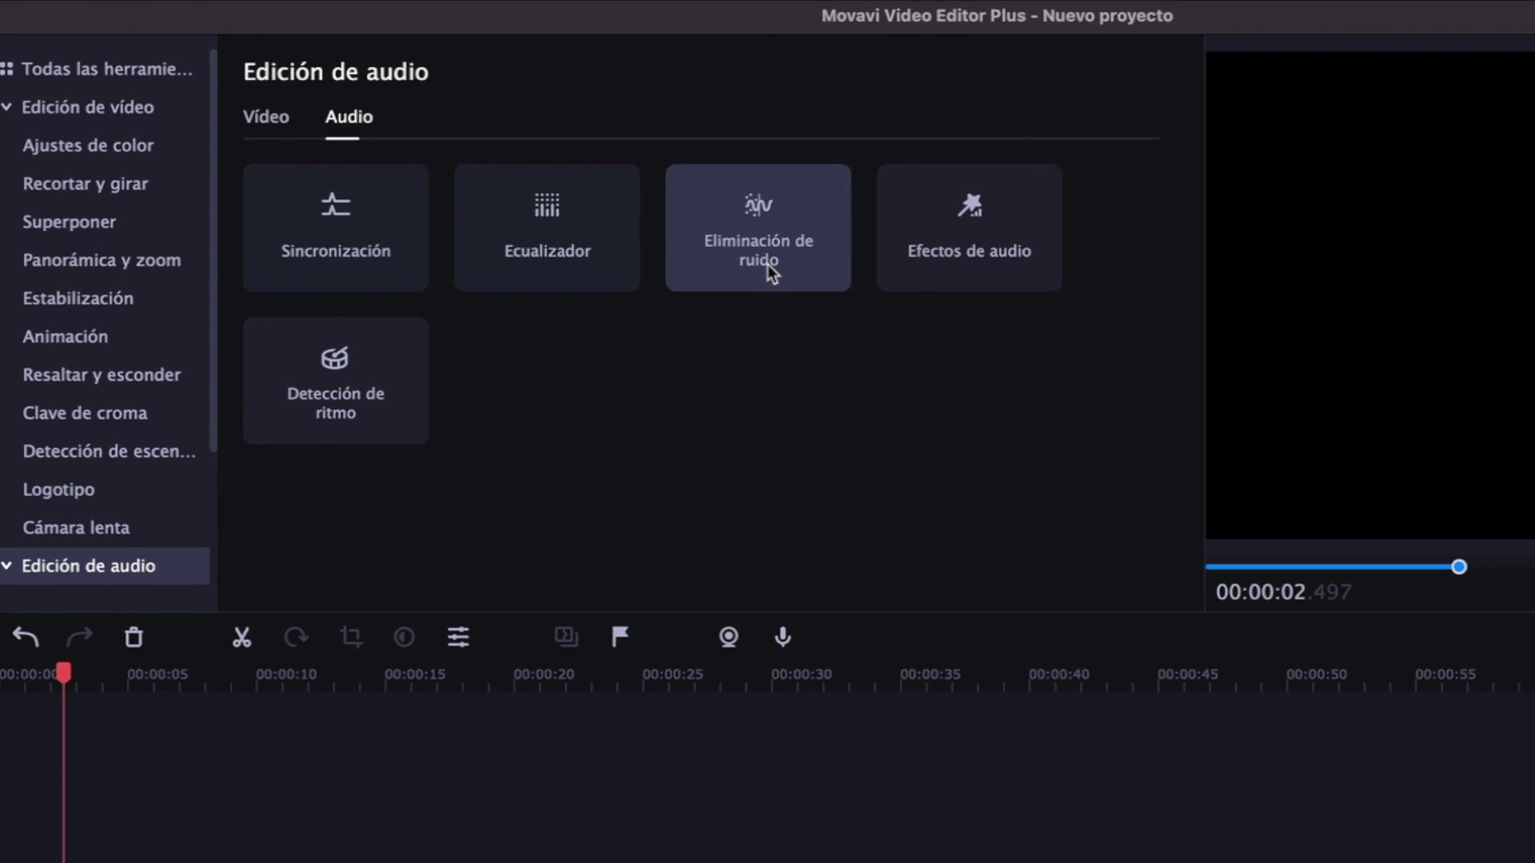
Preview the voice recording without any effect, and apply the Teléfono audio effect to it
click(954, 248)
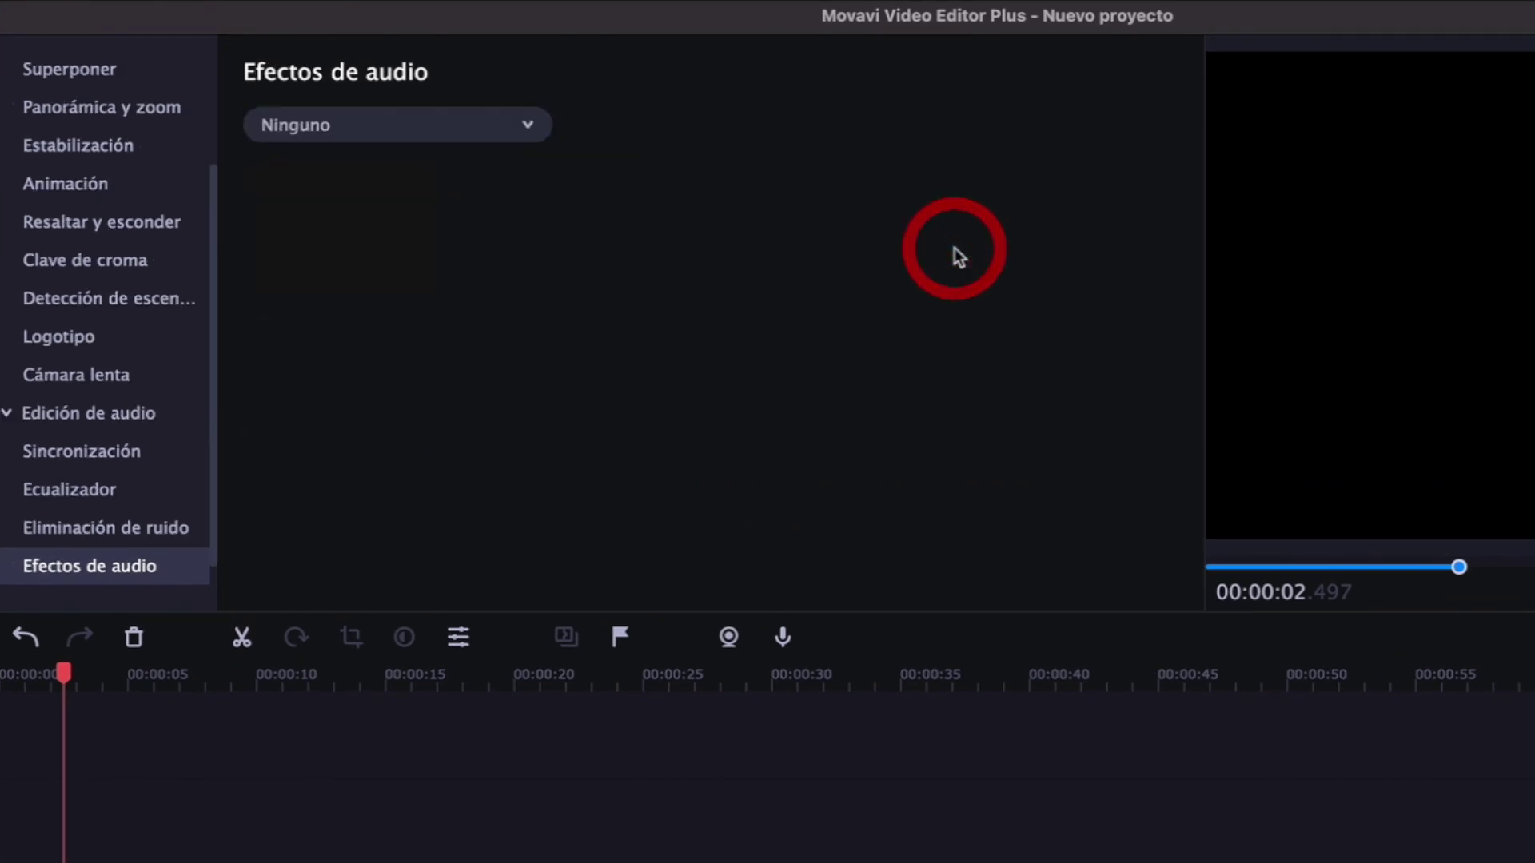
click(525, 131)
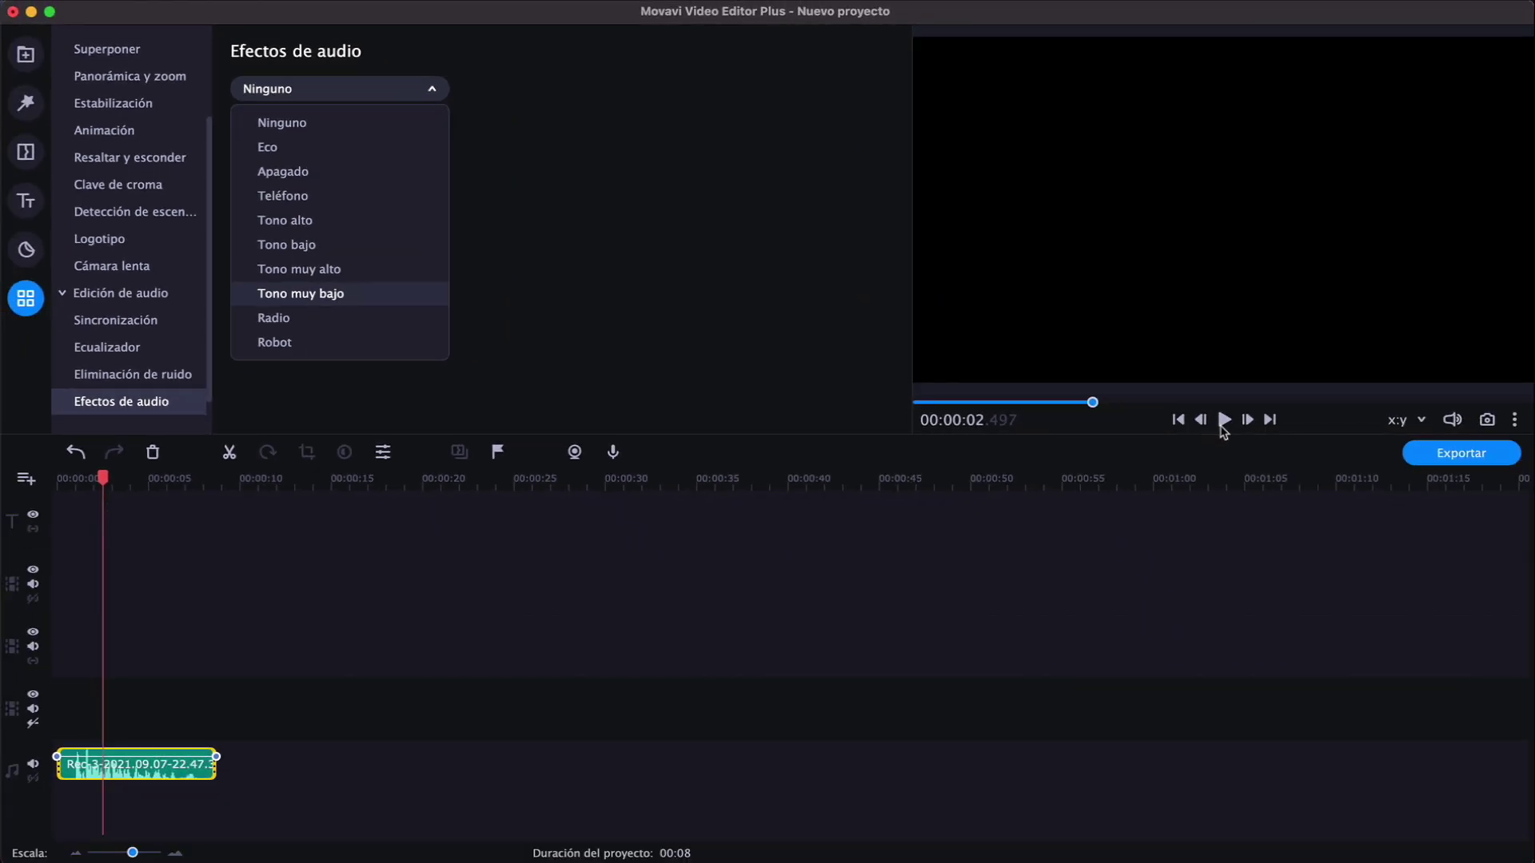
click(1222, 424)
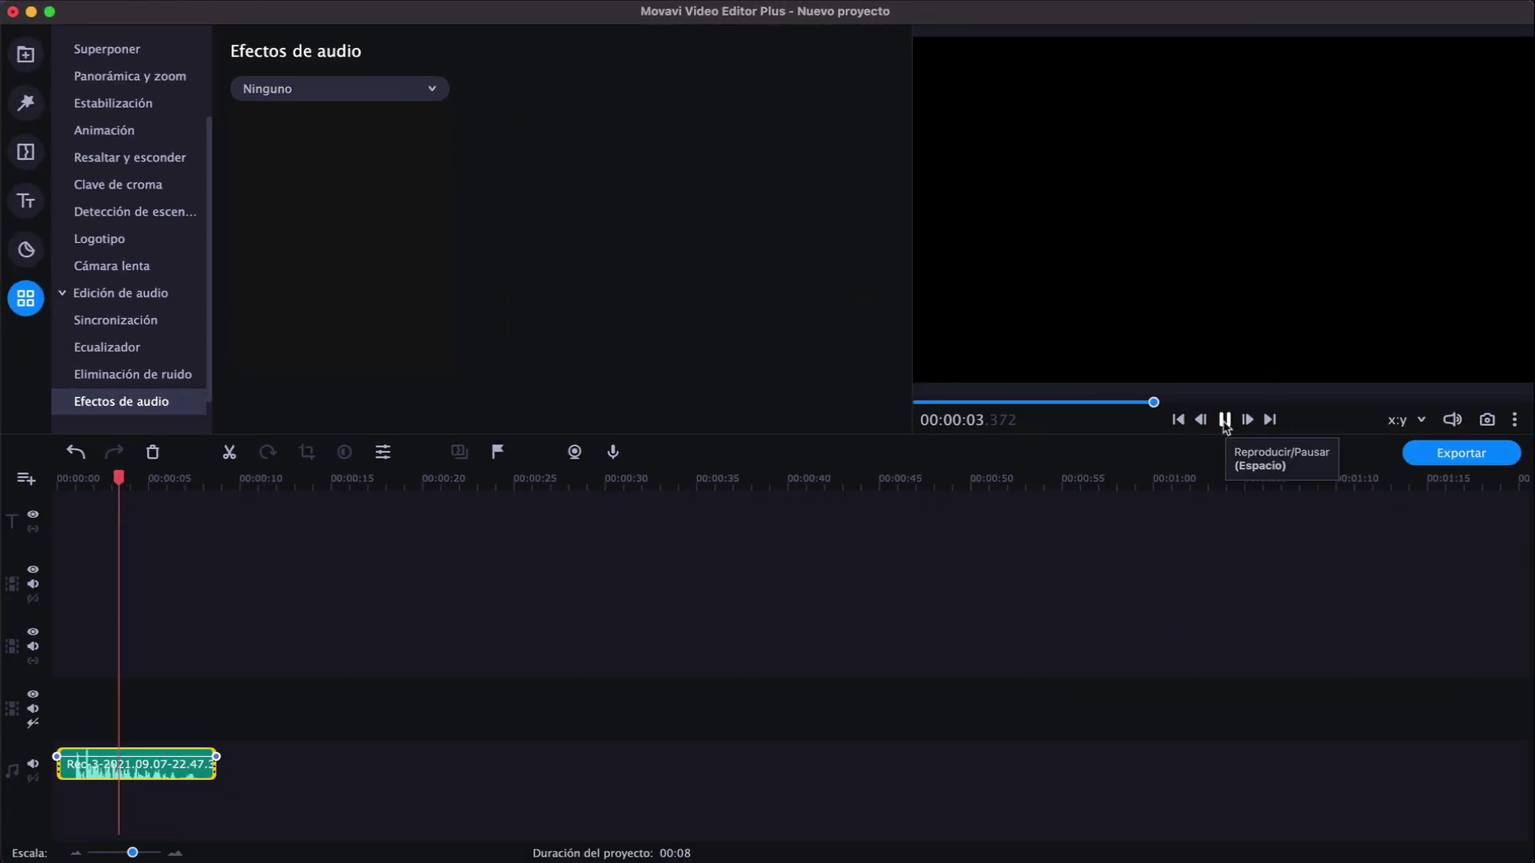
click(1223, 419)
click(404, 91)
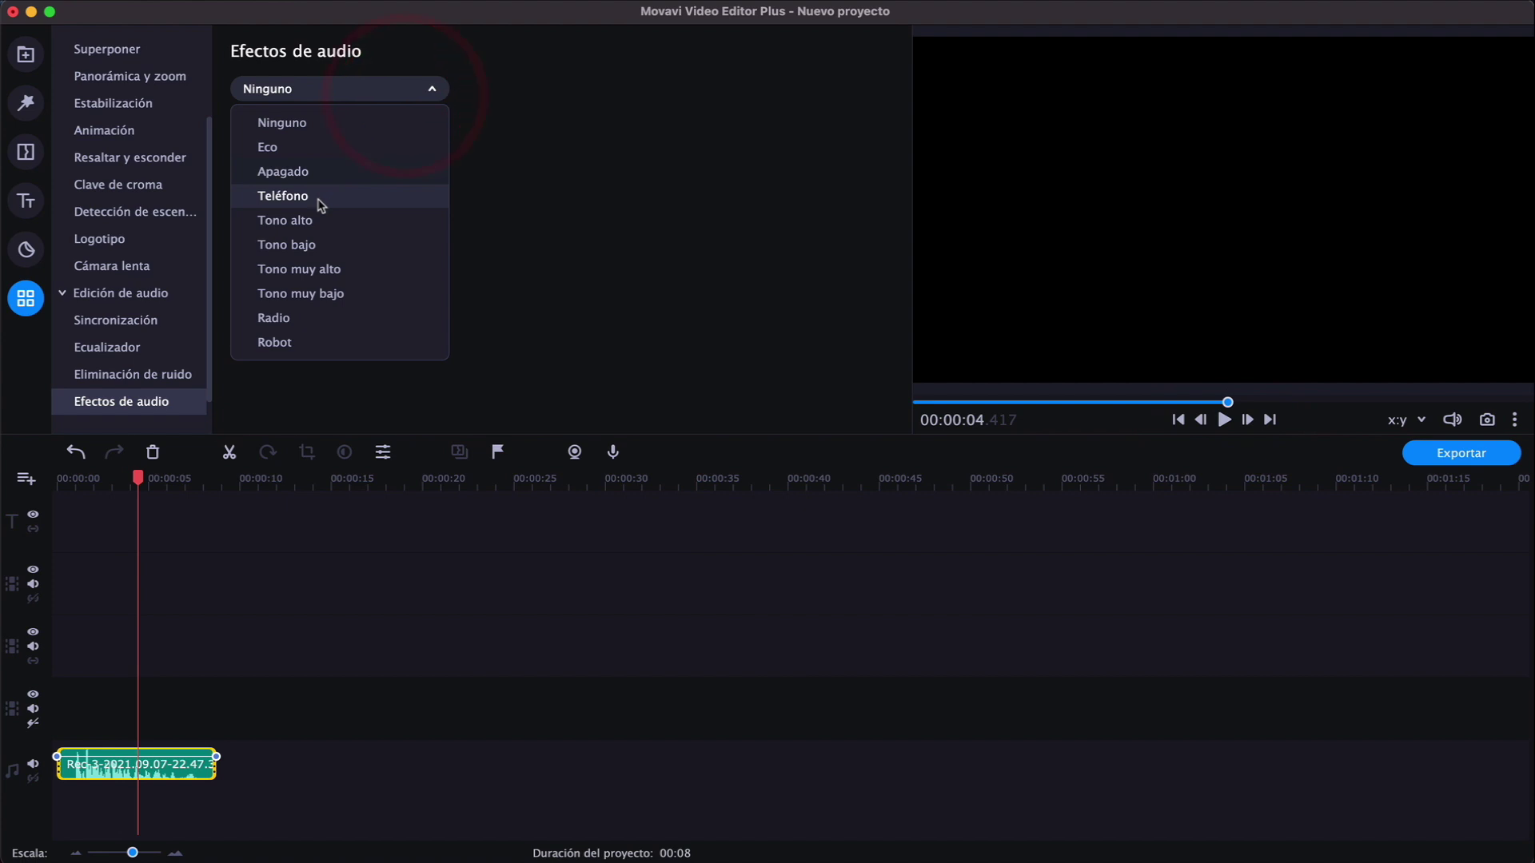
click(321, 206)
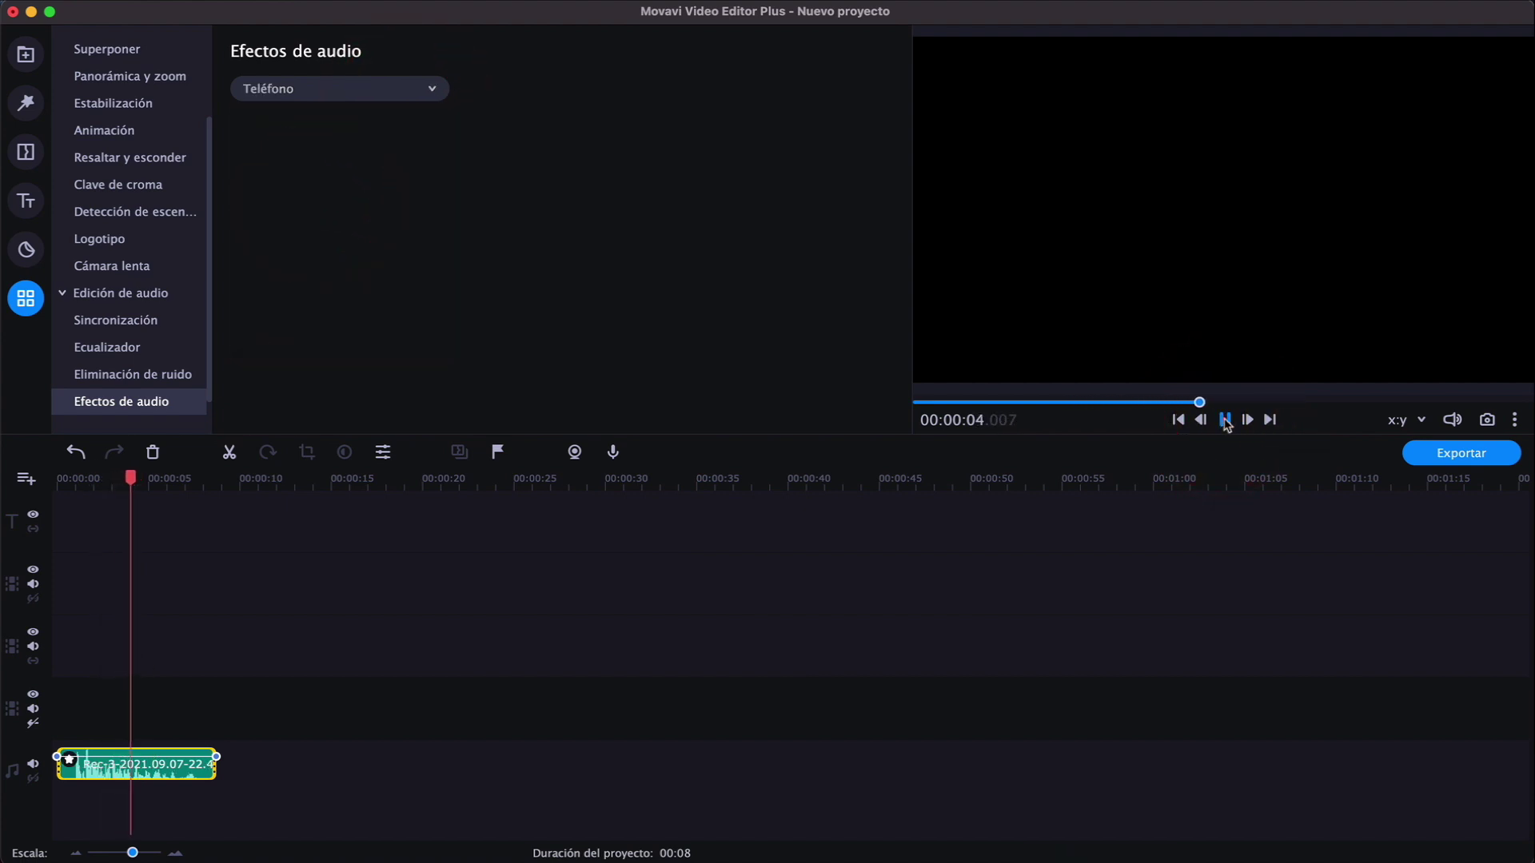
click(436, 94)
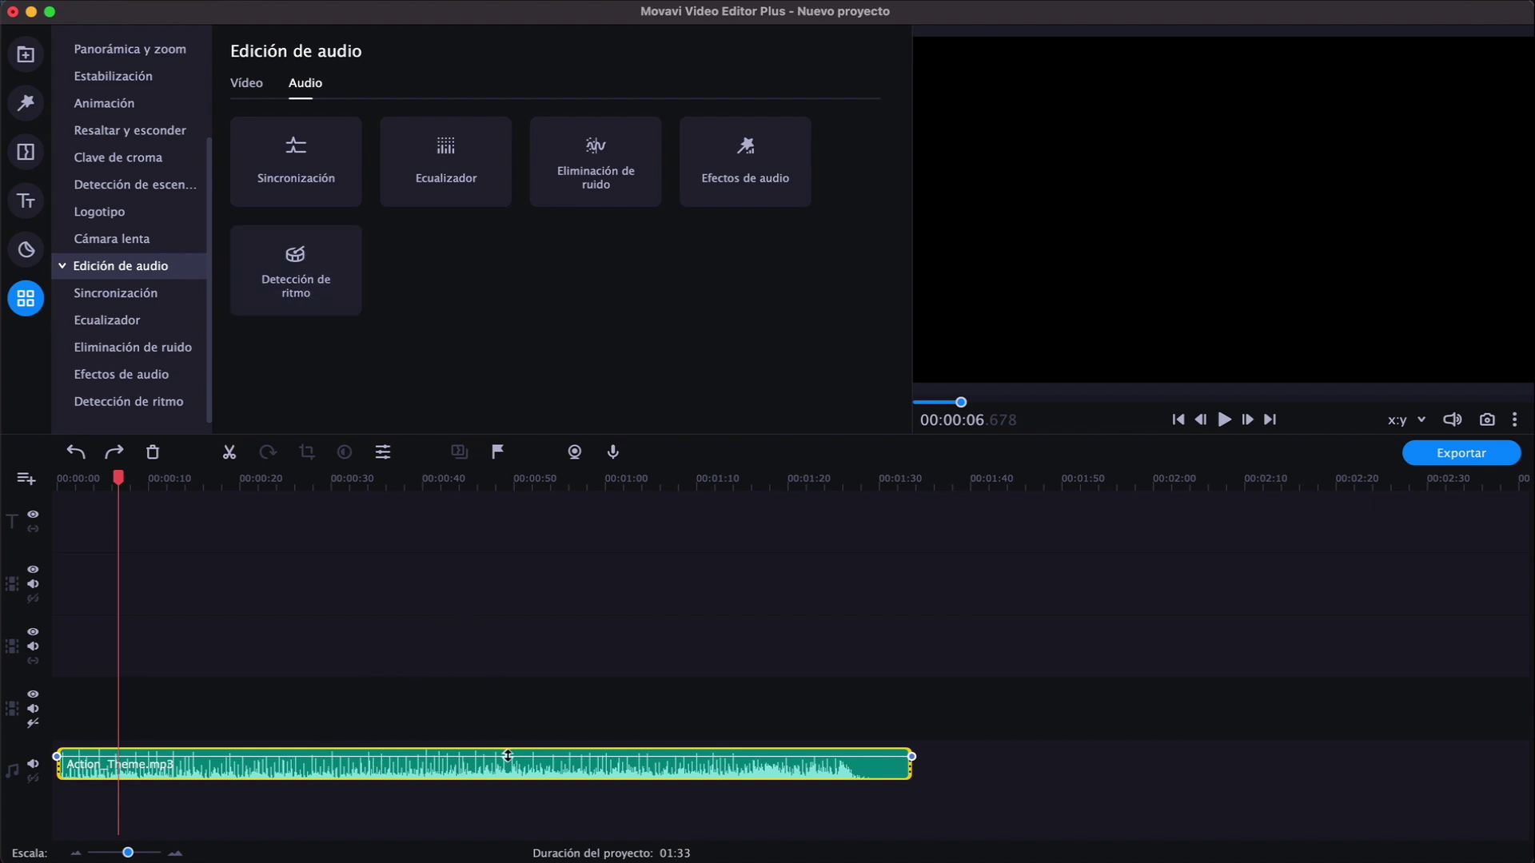
Run beat detection on the Action_Theme.mp3 audio clip
click(295, 294)
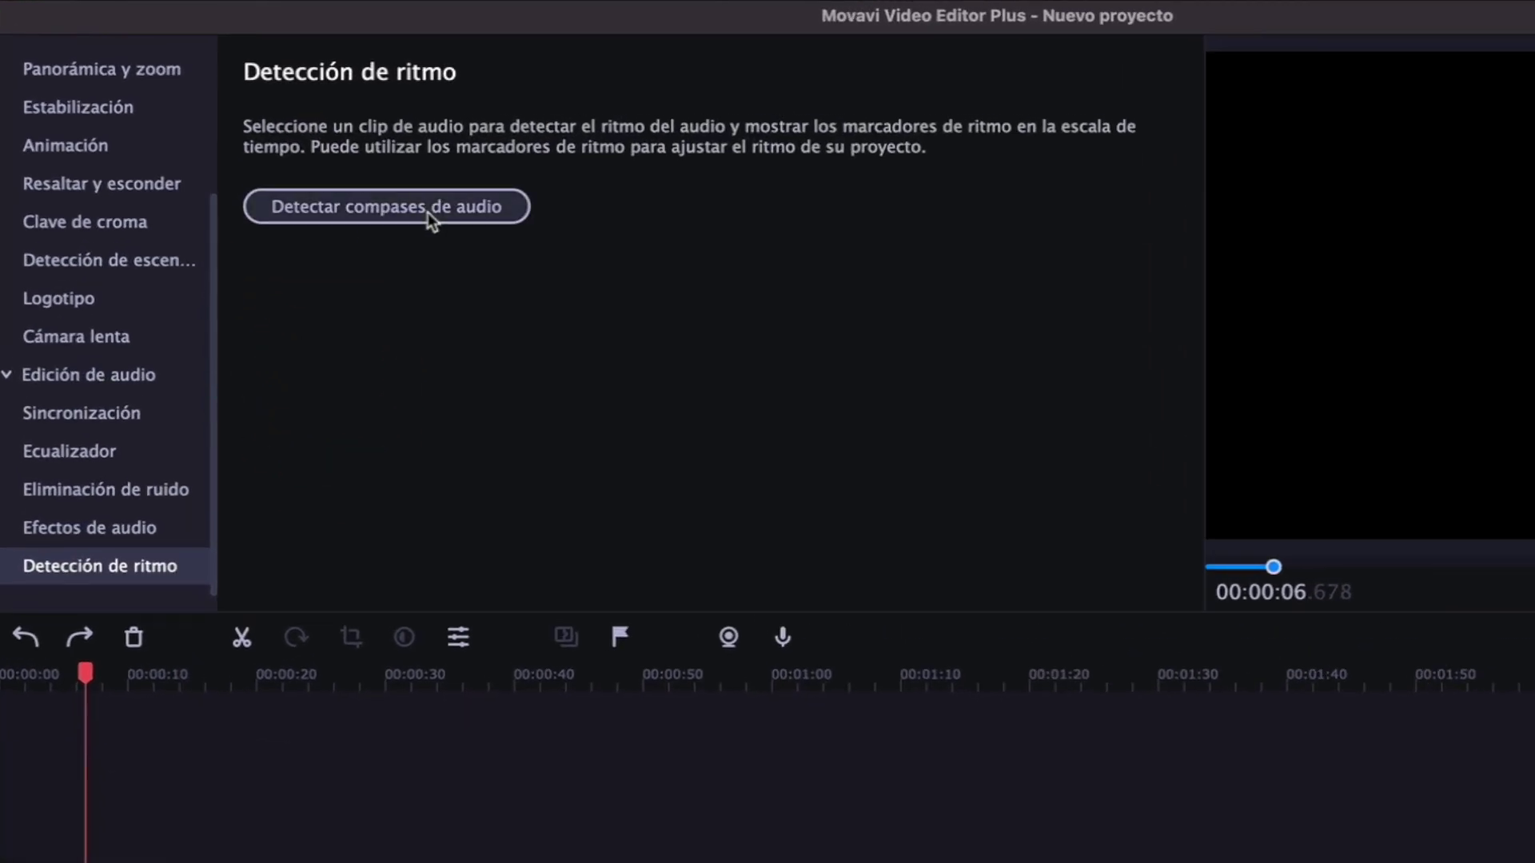
click(428, 212)
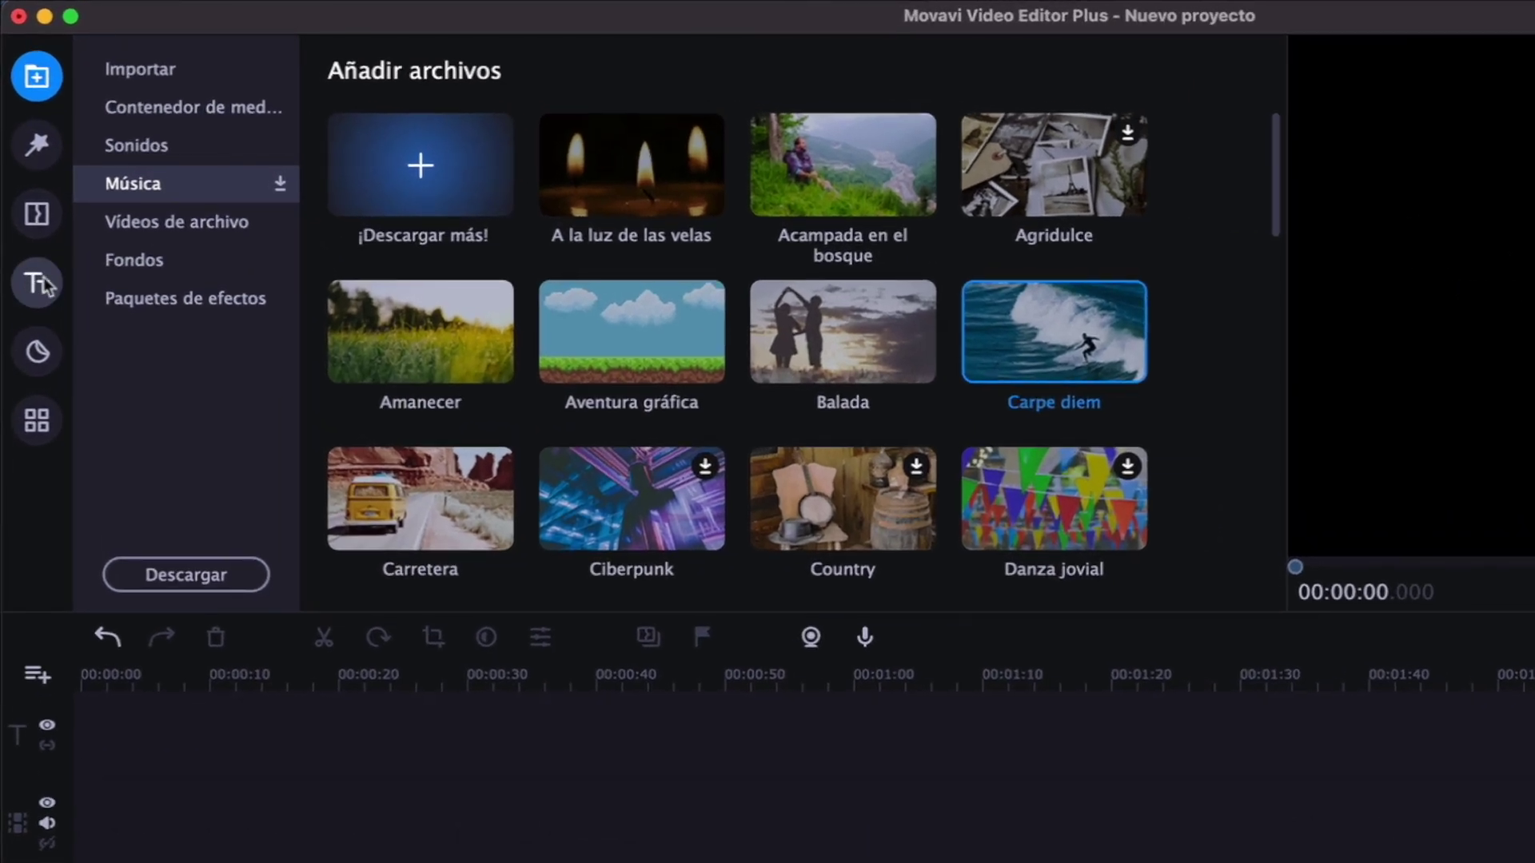
Add the Mezcla de colores intro to the start of the main video track
click(32, 202)
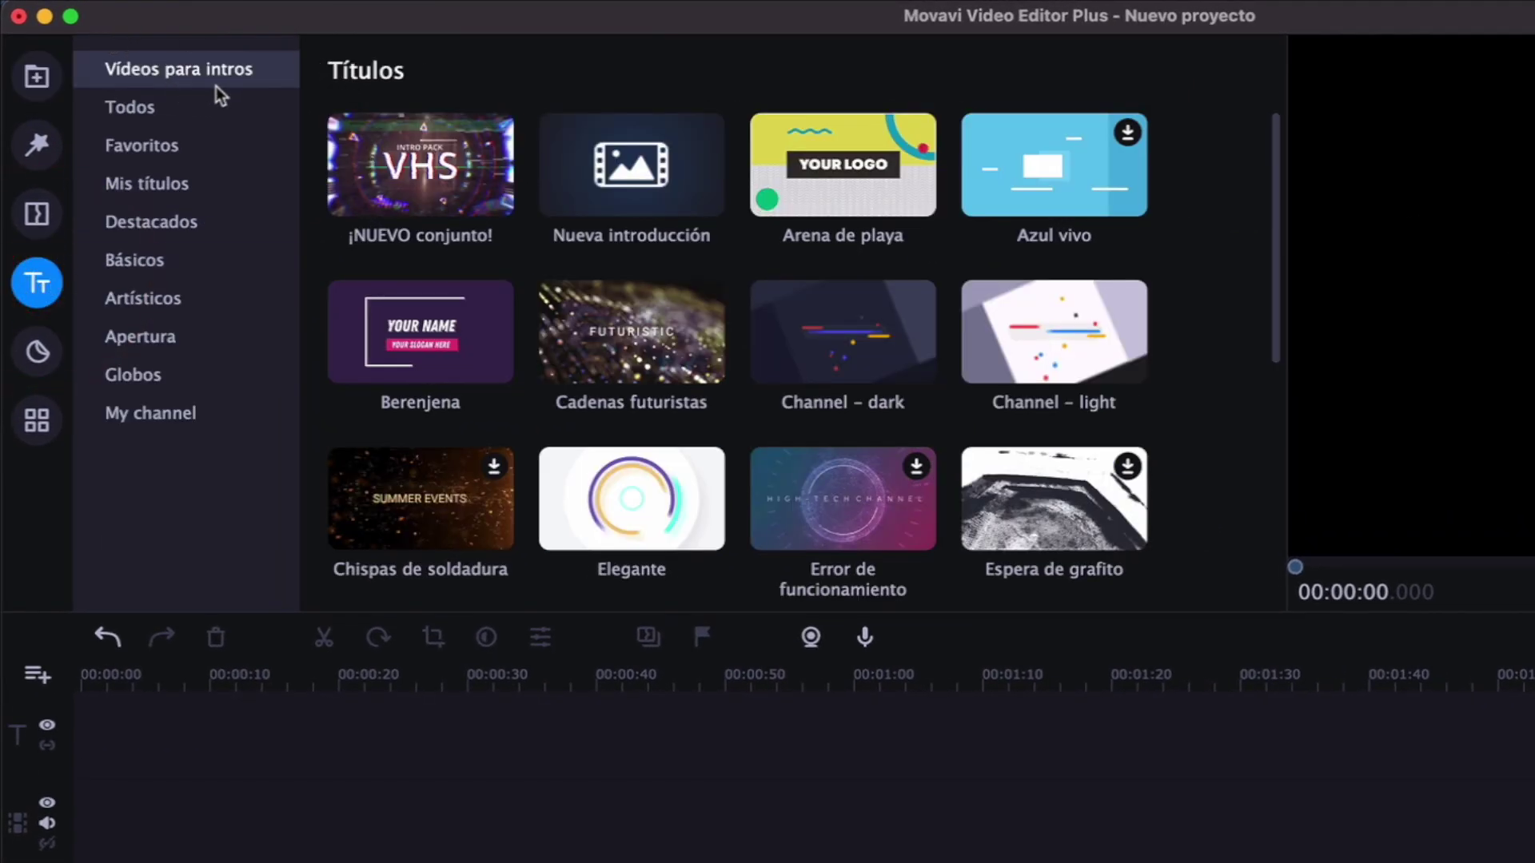
scroll(434, 144, down, 5)
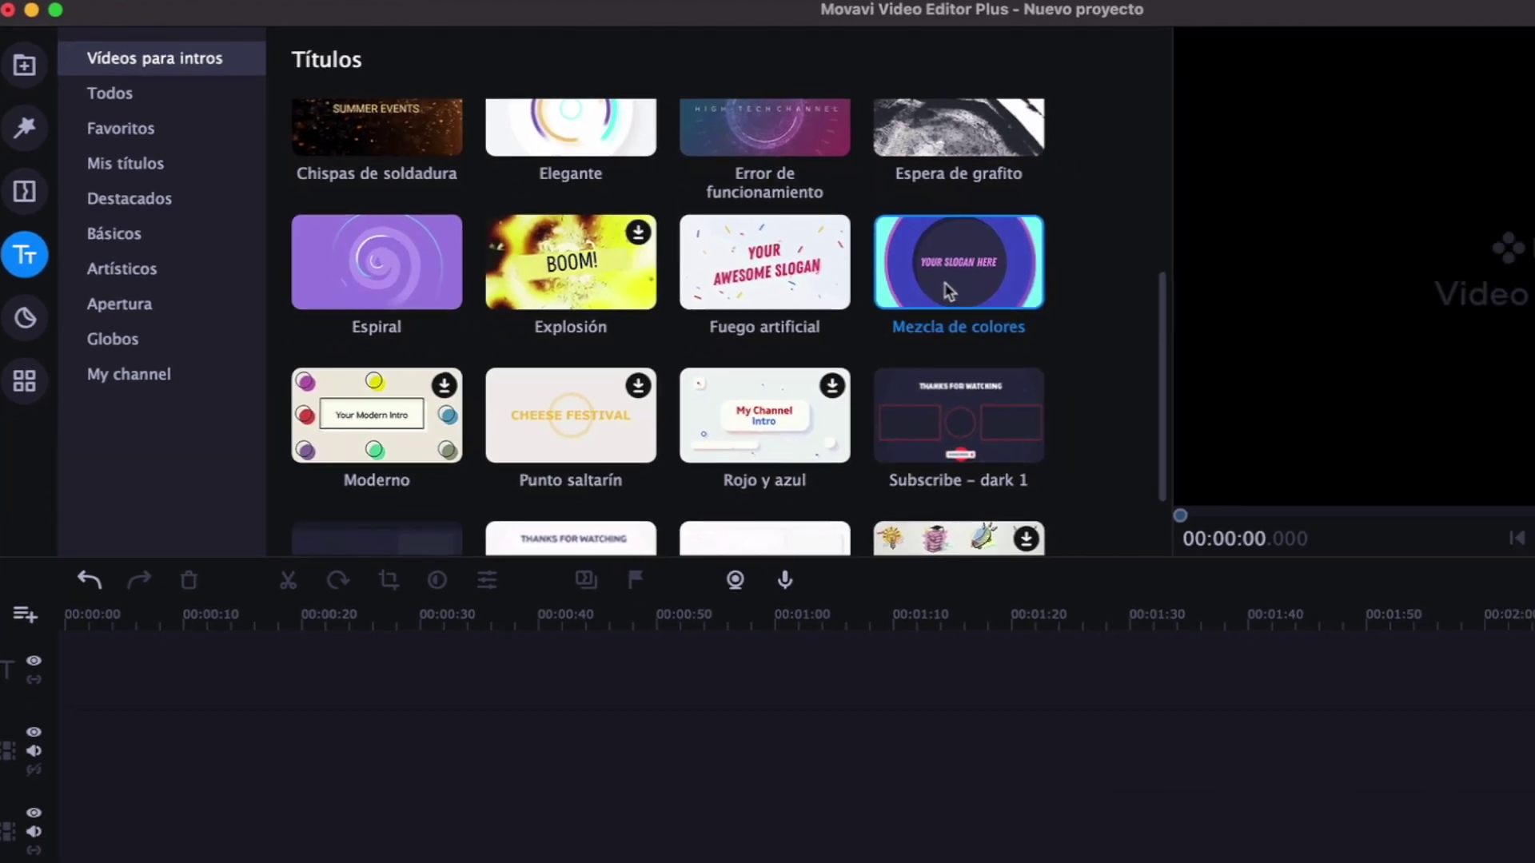
drag(949, 292, 67, 862)
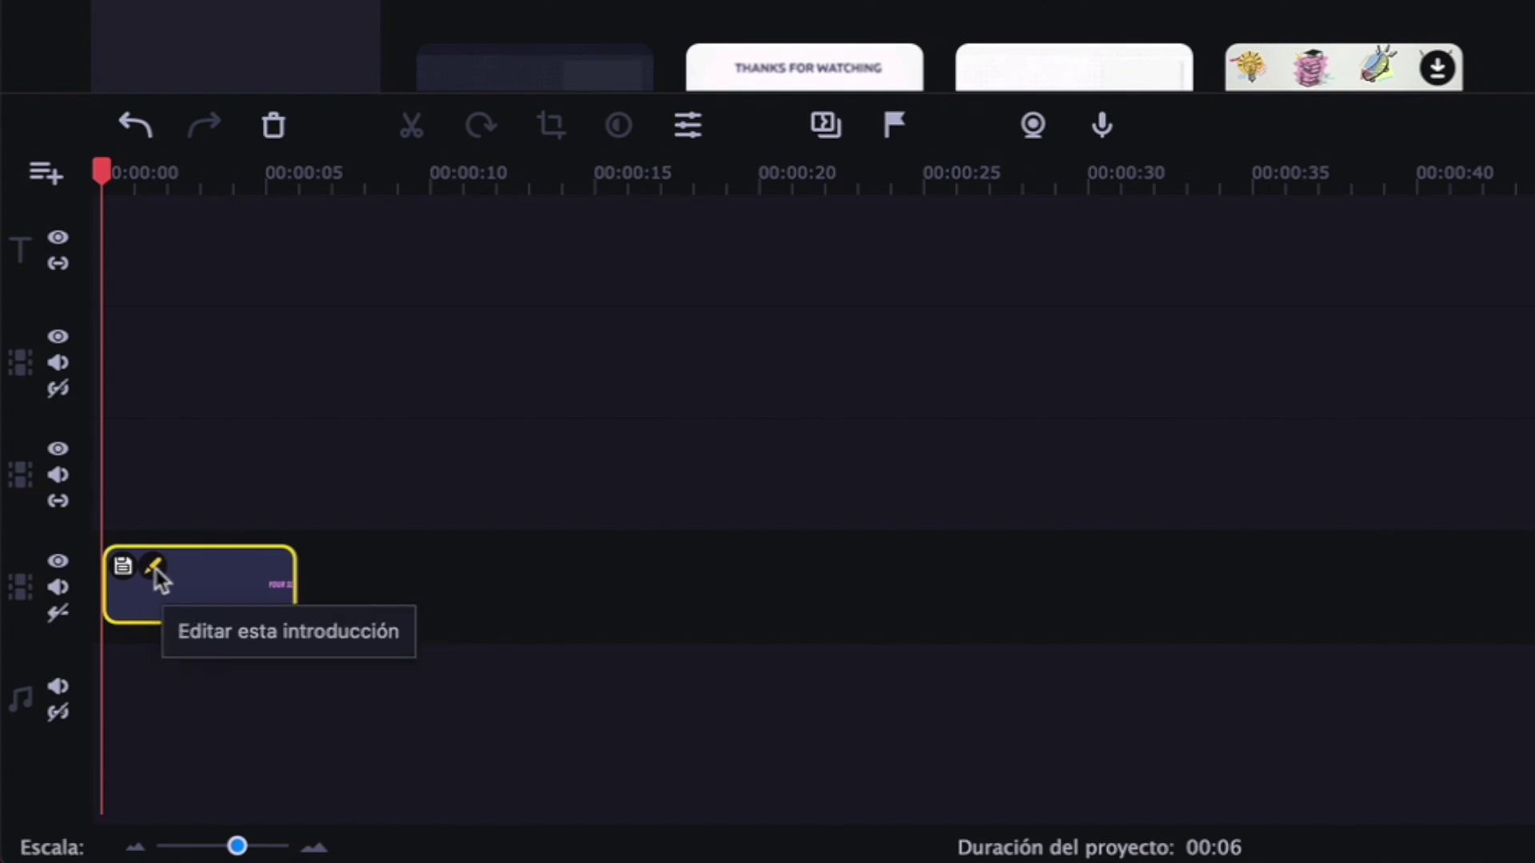
Open the intro for editing and delete its YOUR SLOGAN HERE title clip
click(154, 568)
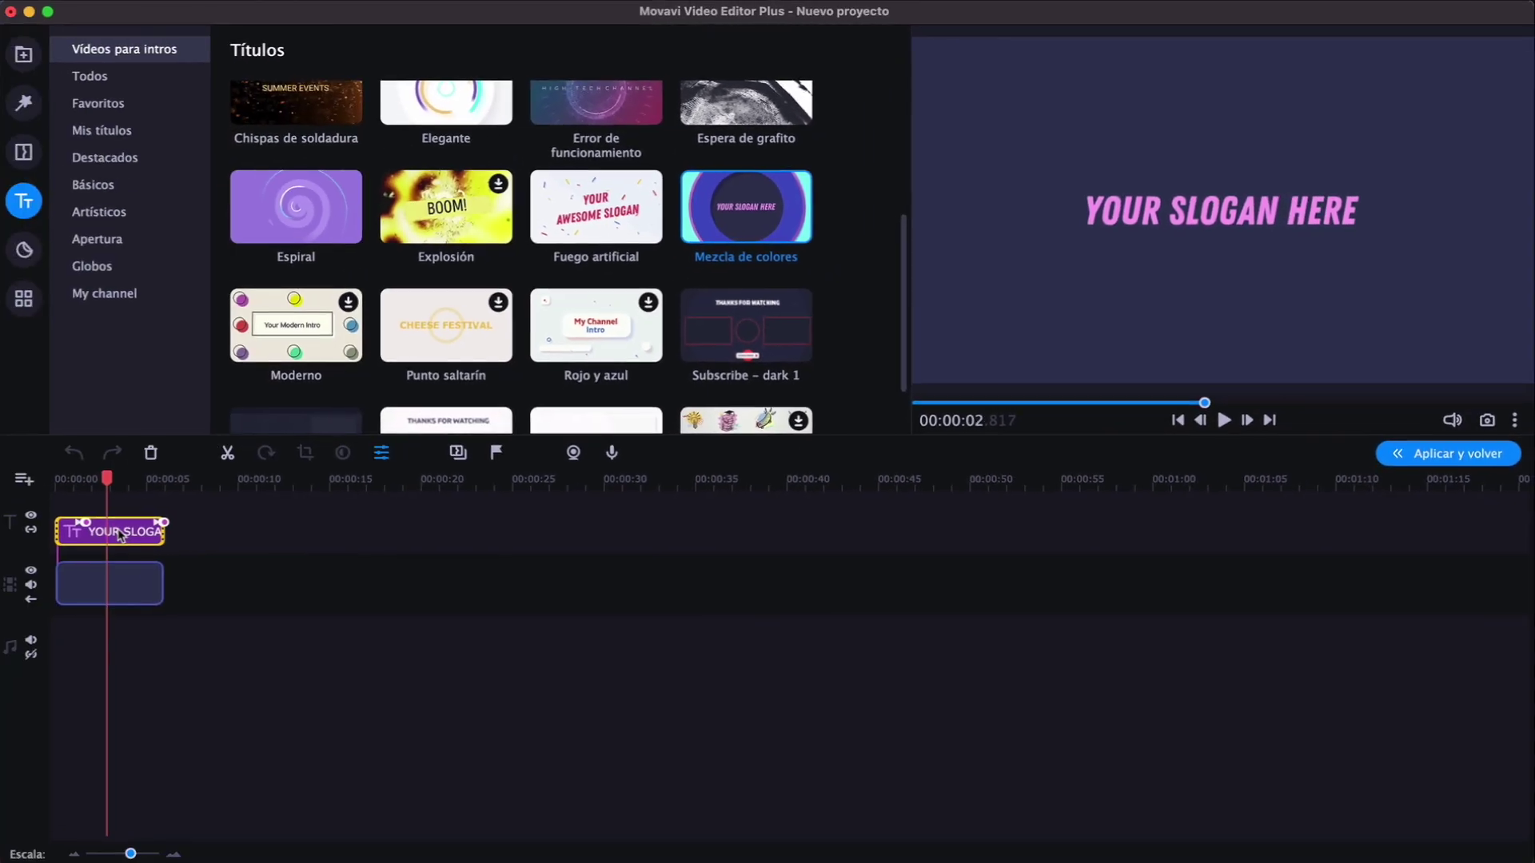
click(120, 531)
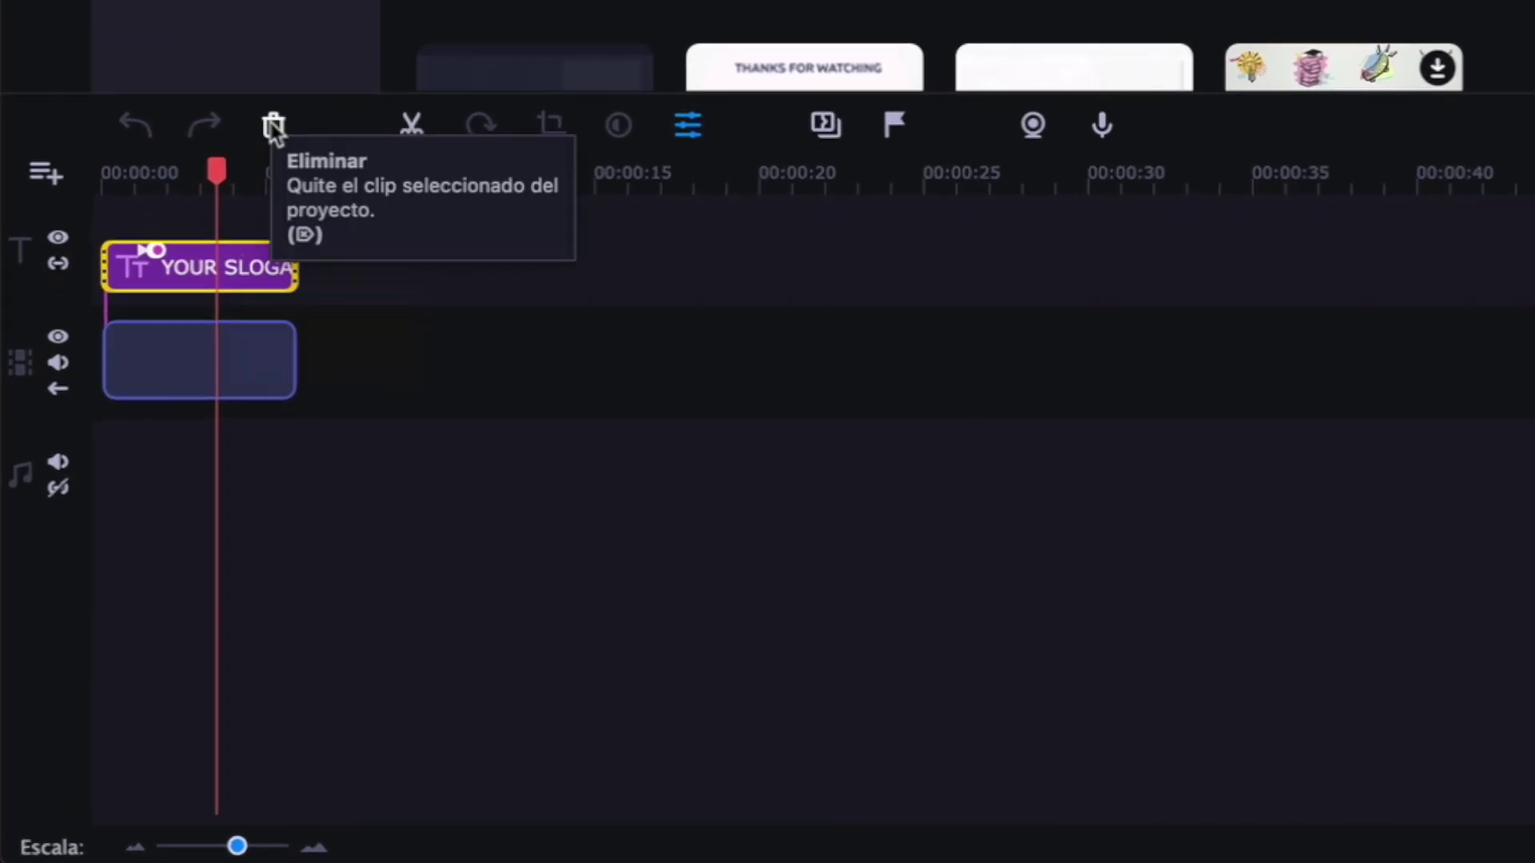
click(256, 173)
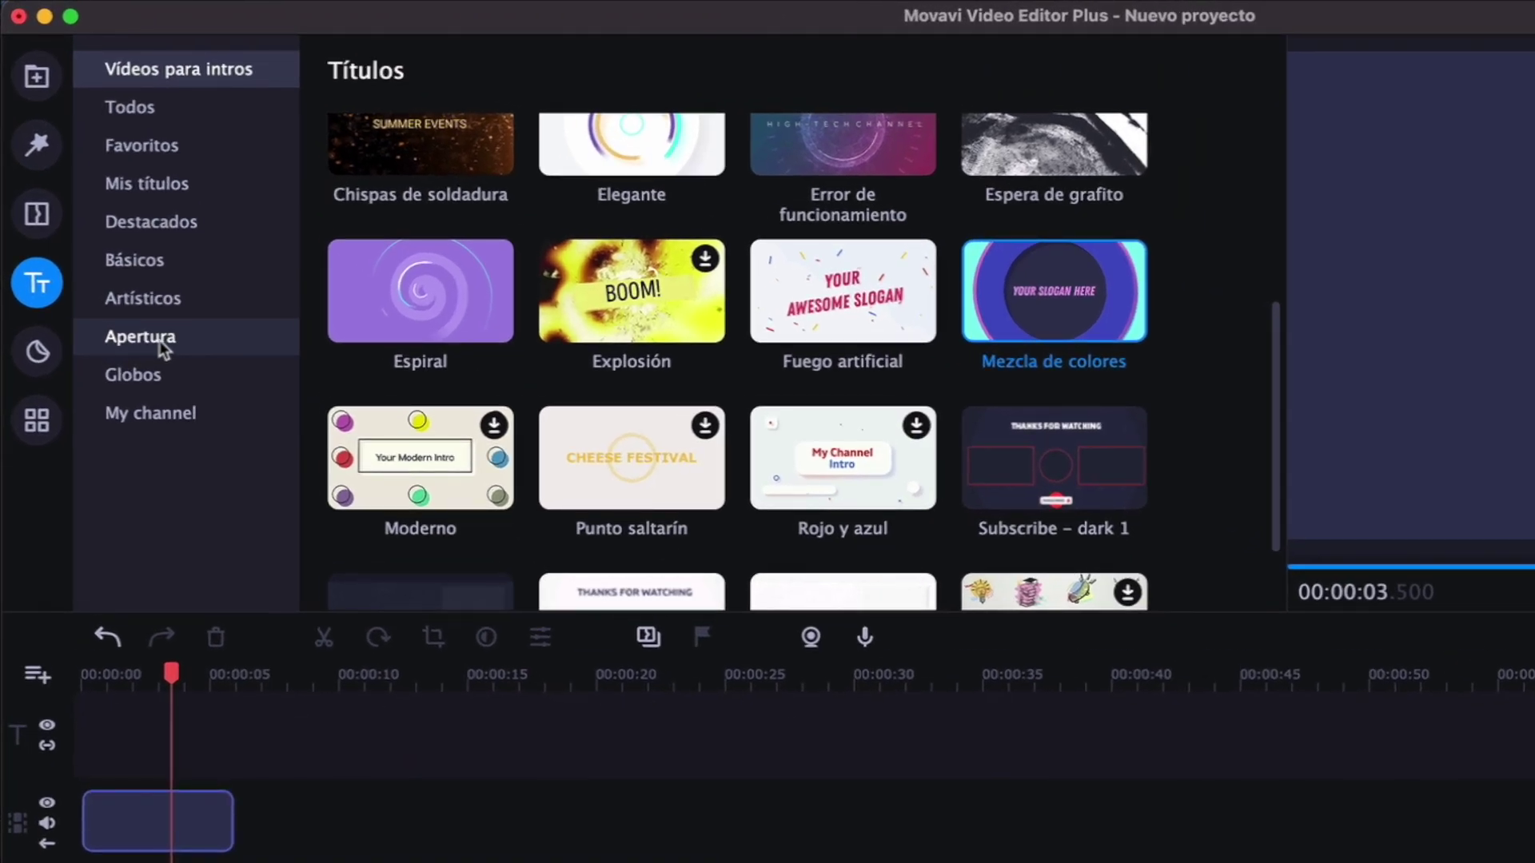
Add the Moderno – Círculo opening title above the intro background at about 00:00:02.200, and open it for editing
click(163, 343)
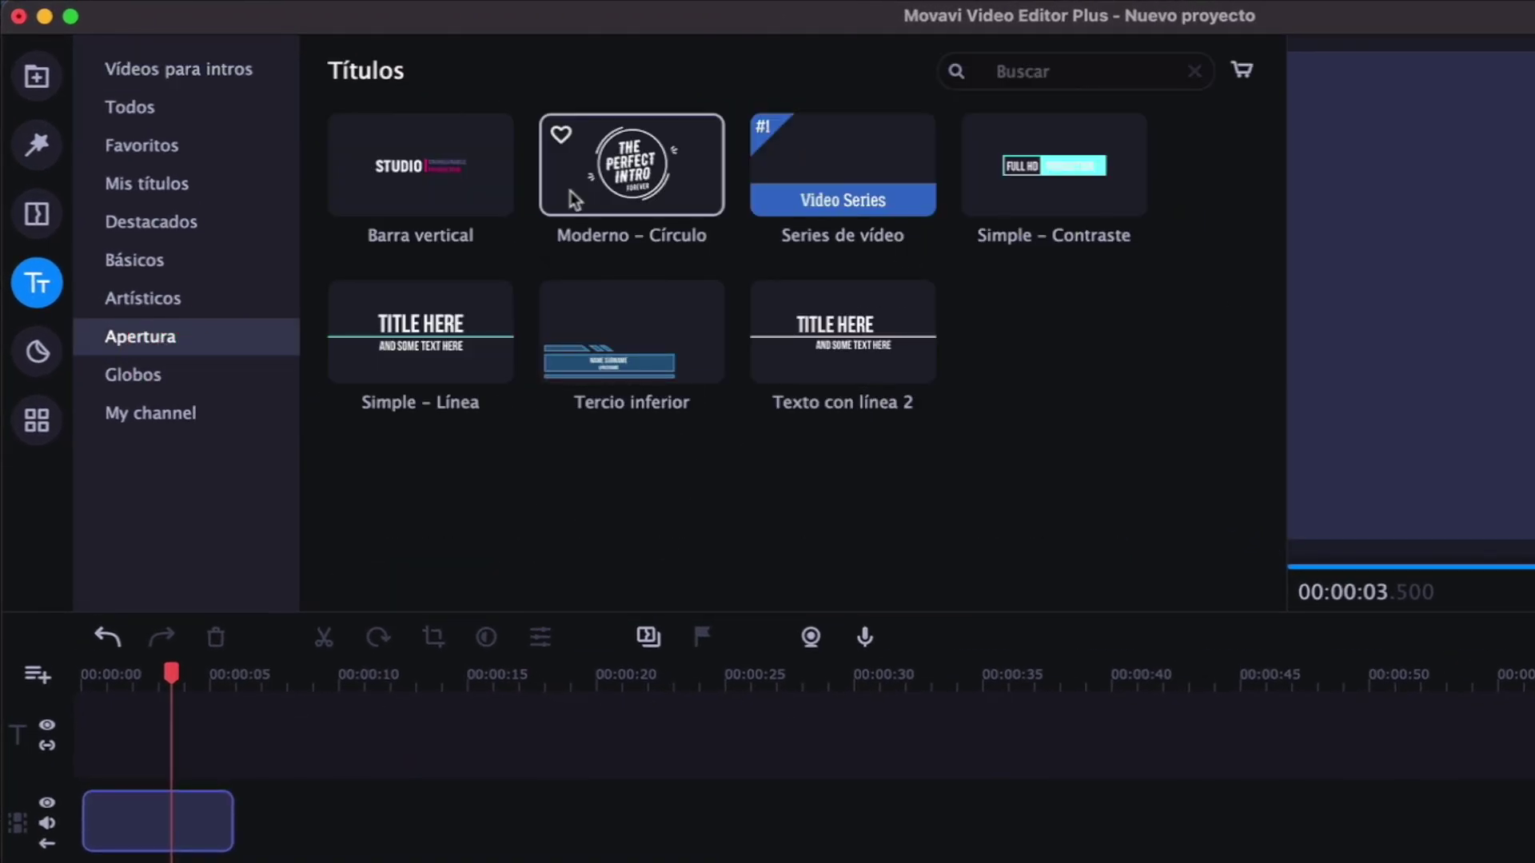
drag(635, 180, 159, 730)
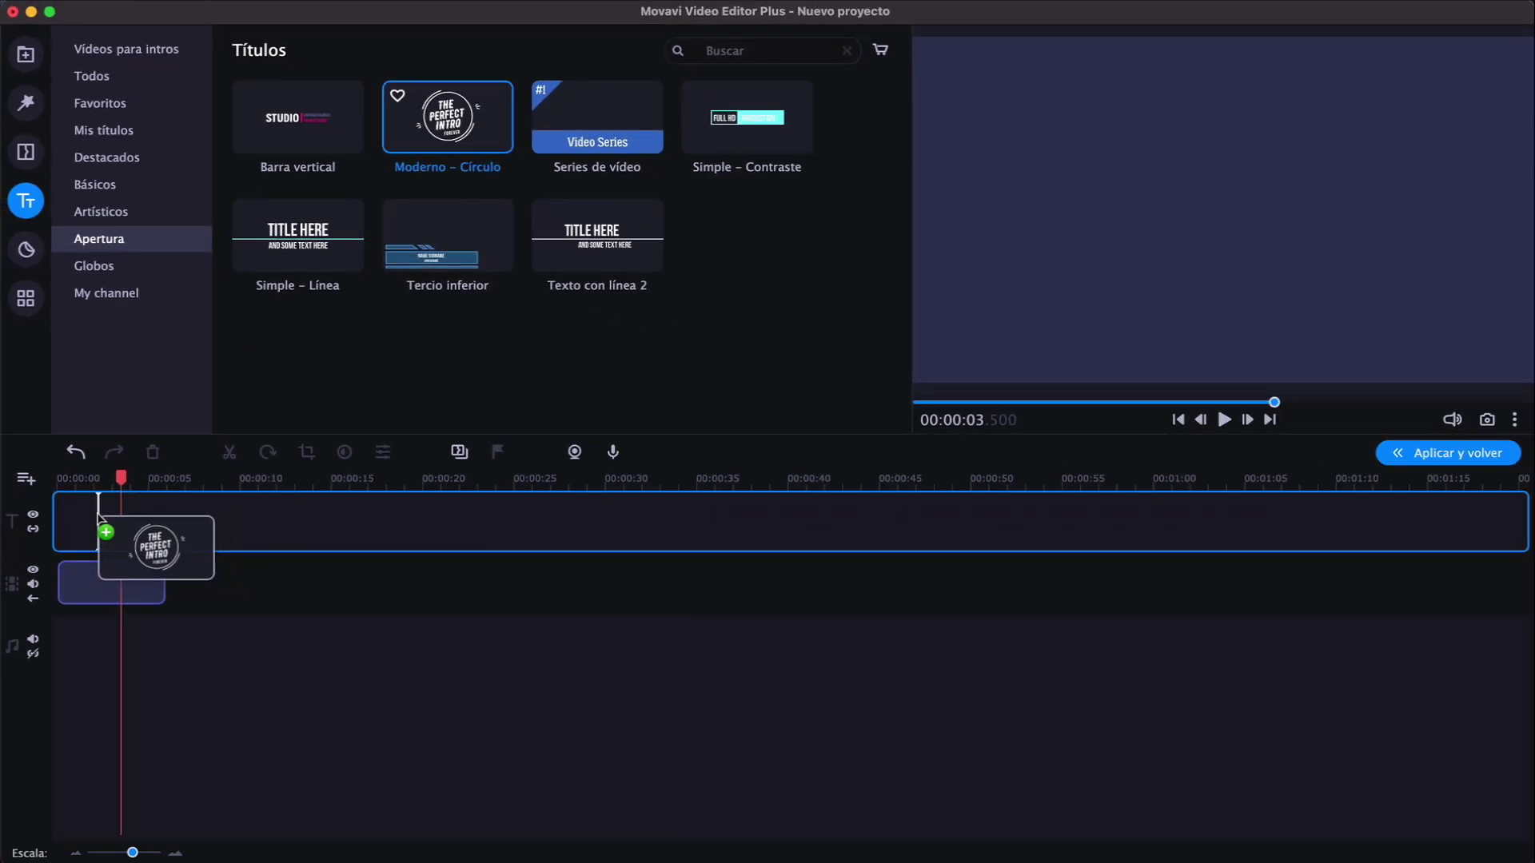
drag(98, 518, 99, 520)
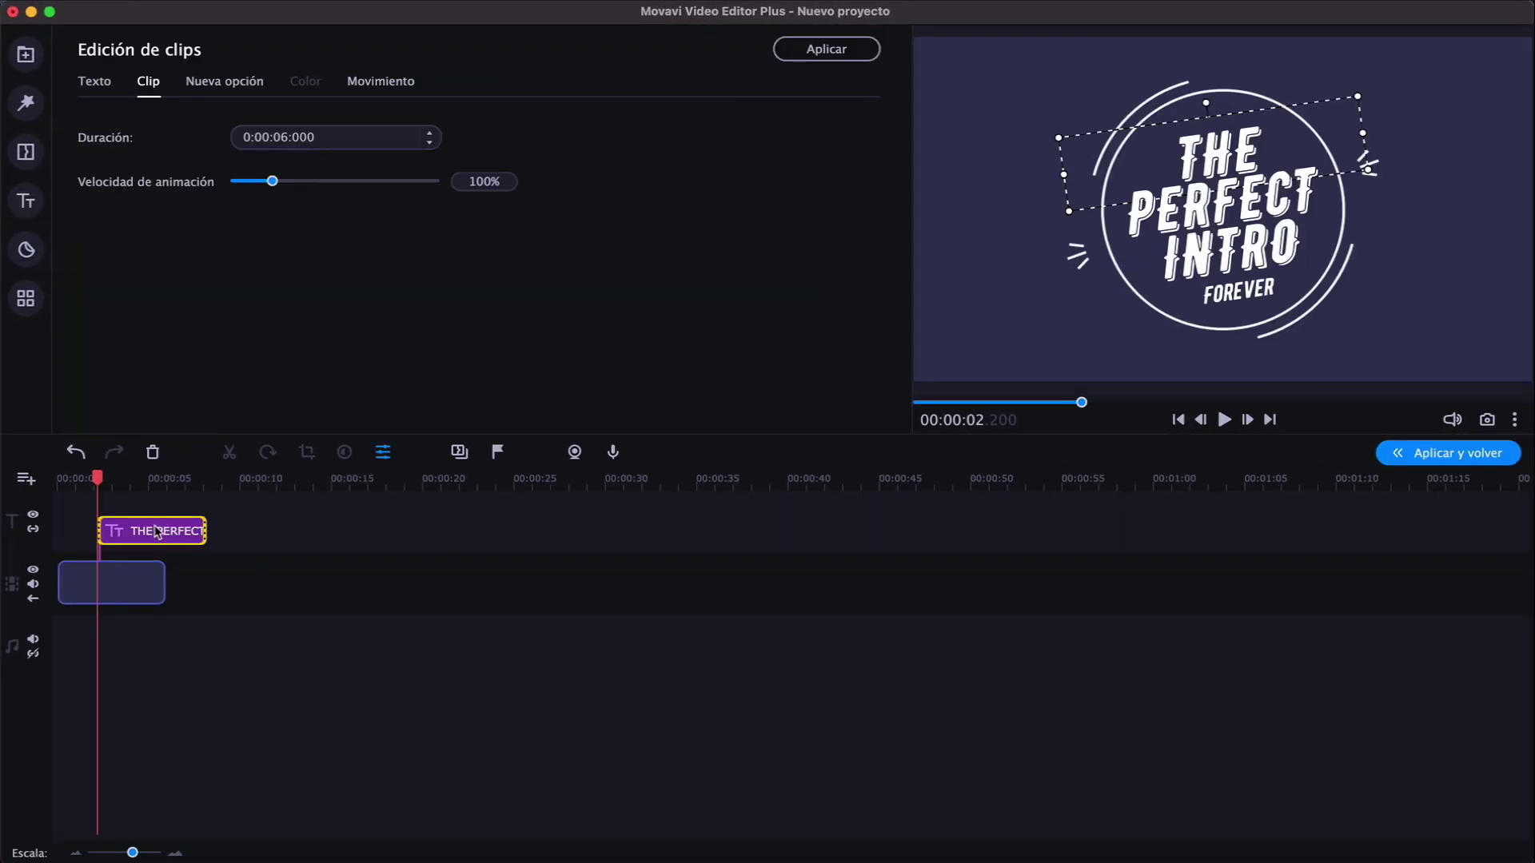
Replace the title's four text lines with the presenter's first name, the presenter's surname, "Show" and "Suscríbete"
click(93, 81)
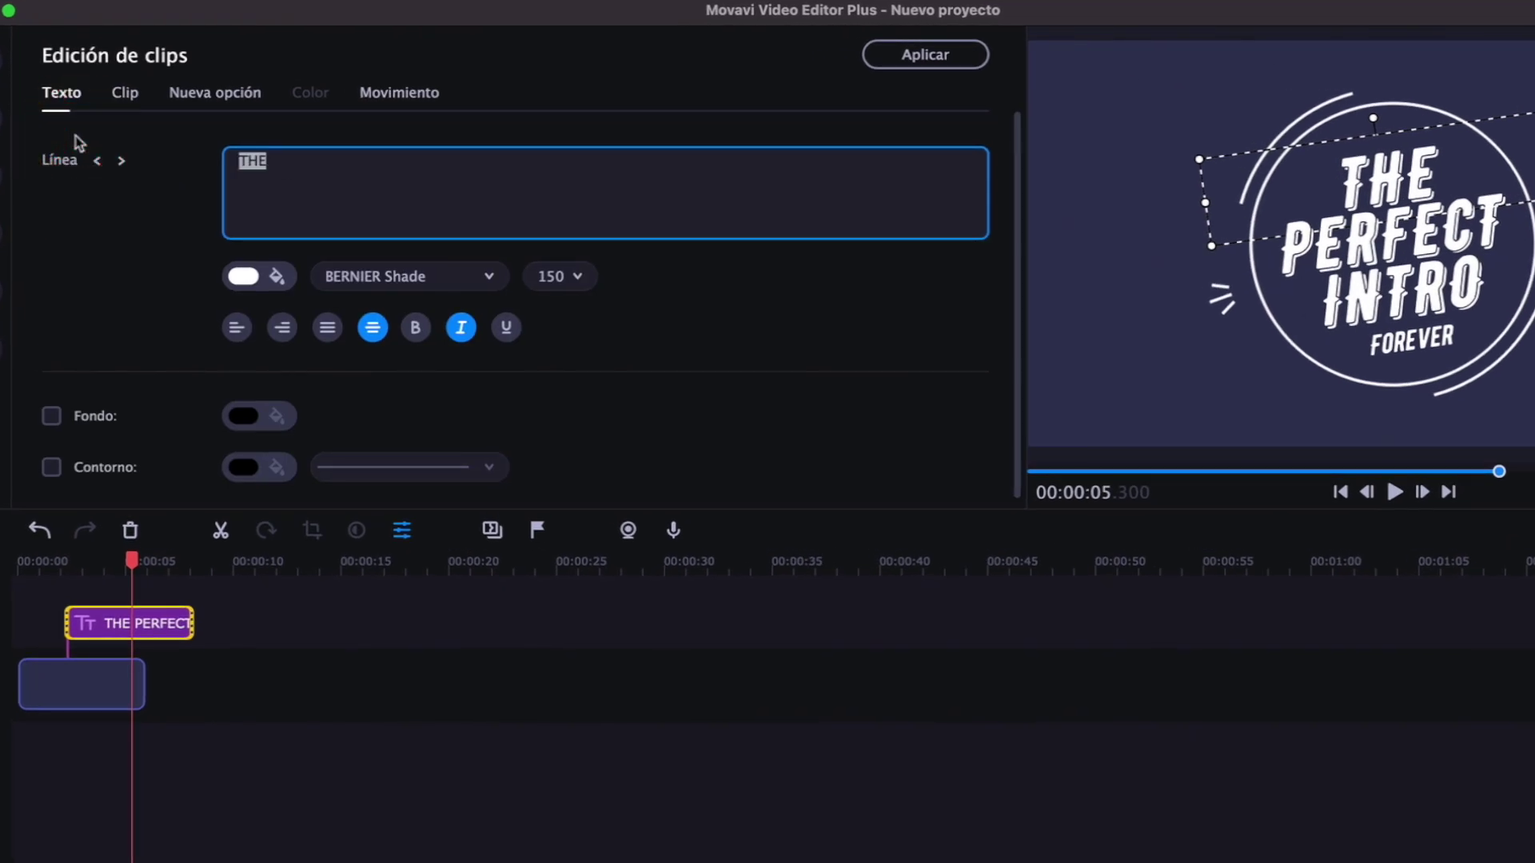
text(Eduard)
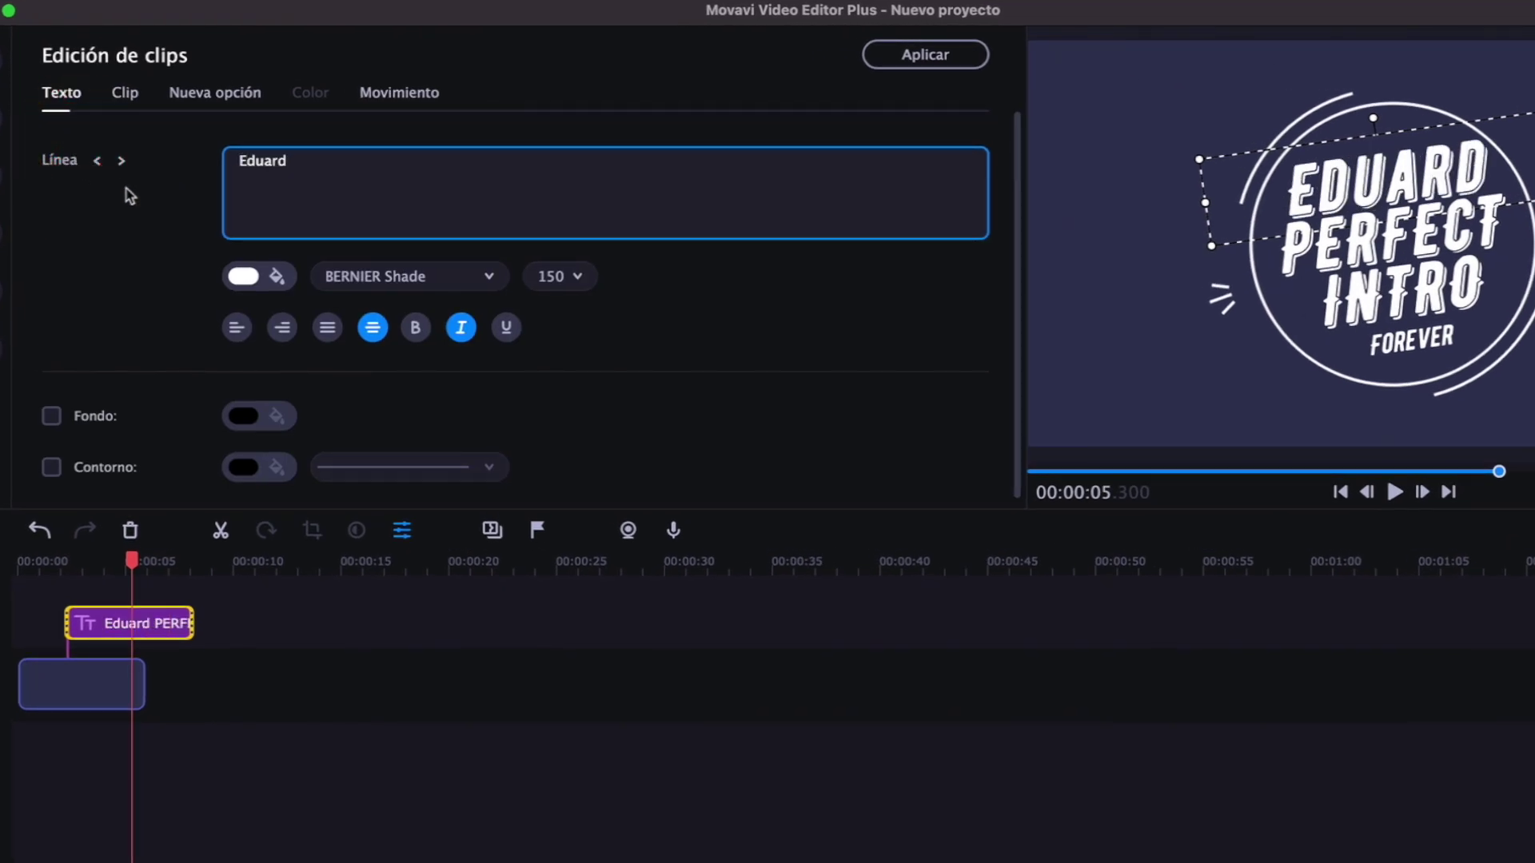
text(Gonzalez)
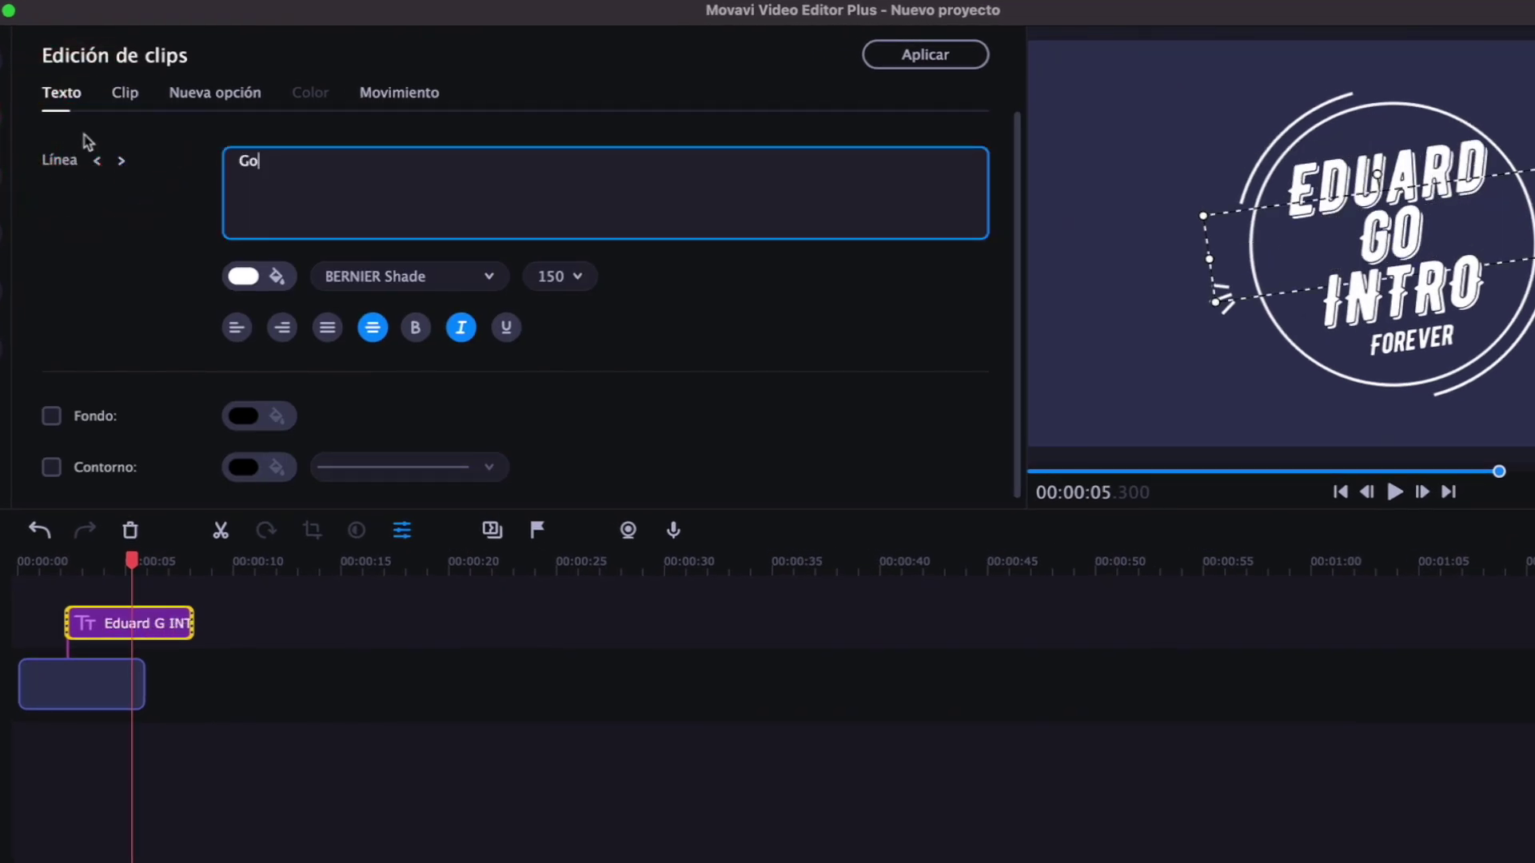
click(121, 161)
double_click(262, 162)
text(Show)
click(122, 161)
click(273, 164)
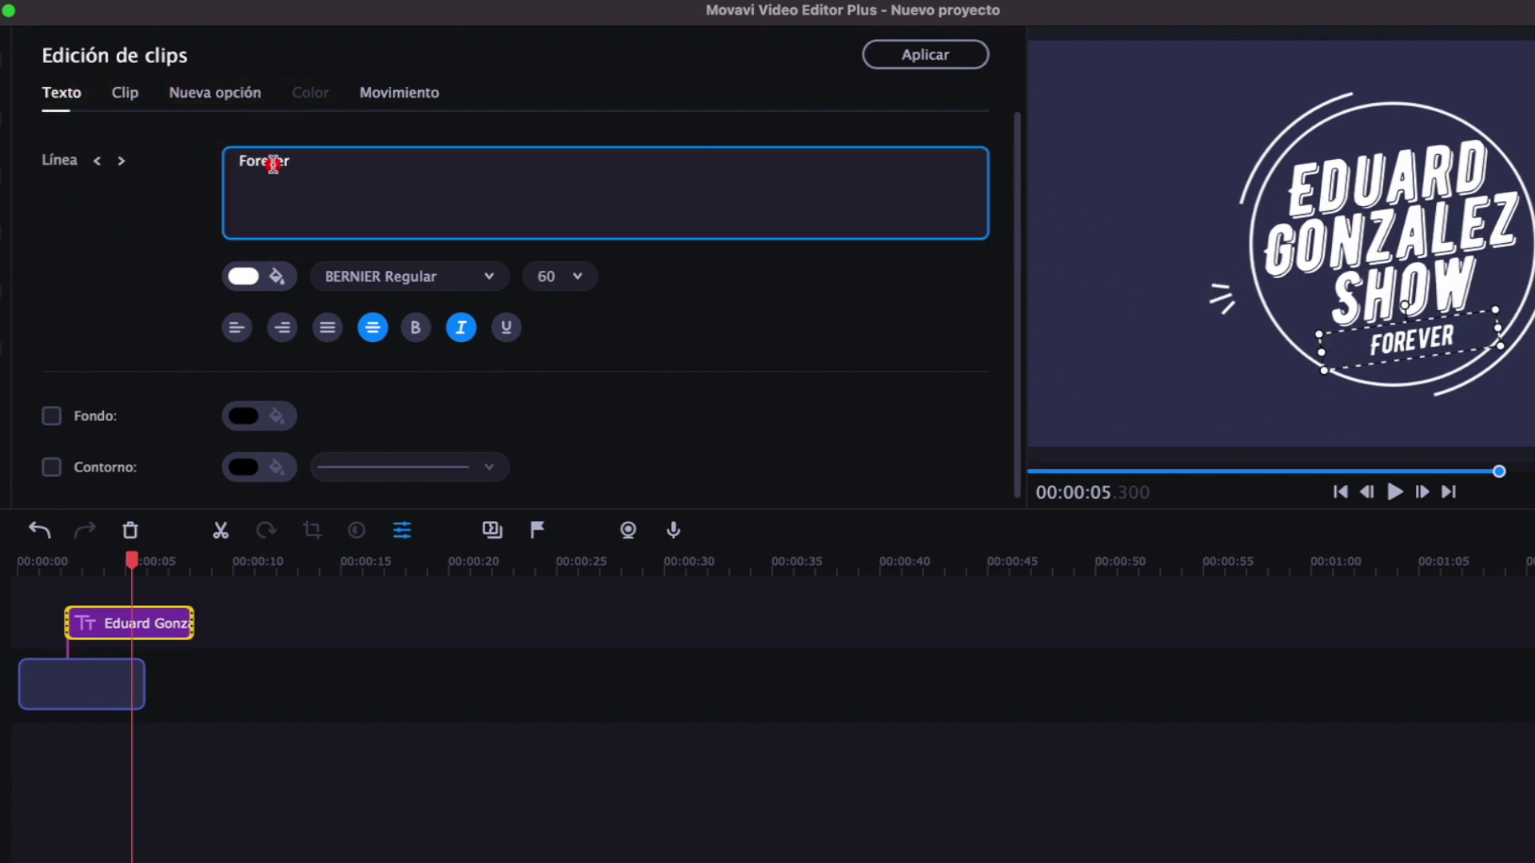
text(Suscríbete)
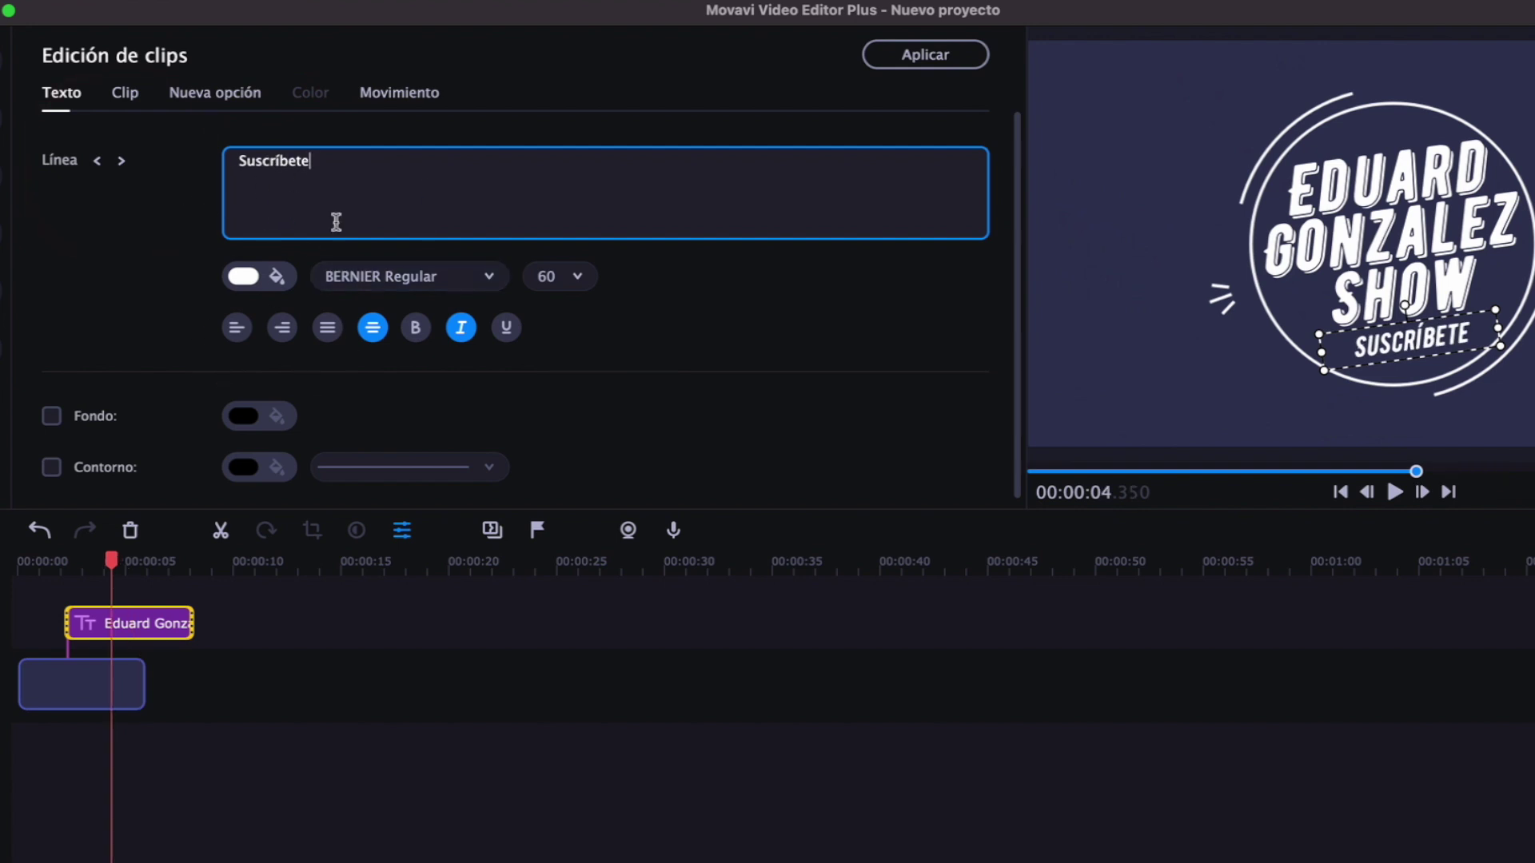
Color the title's Show line red (#ff5454) and its first-name line bright cyan
click(249, 277)
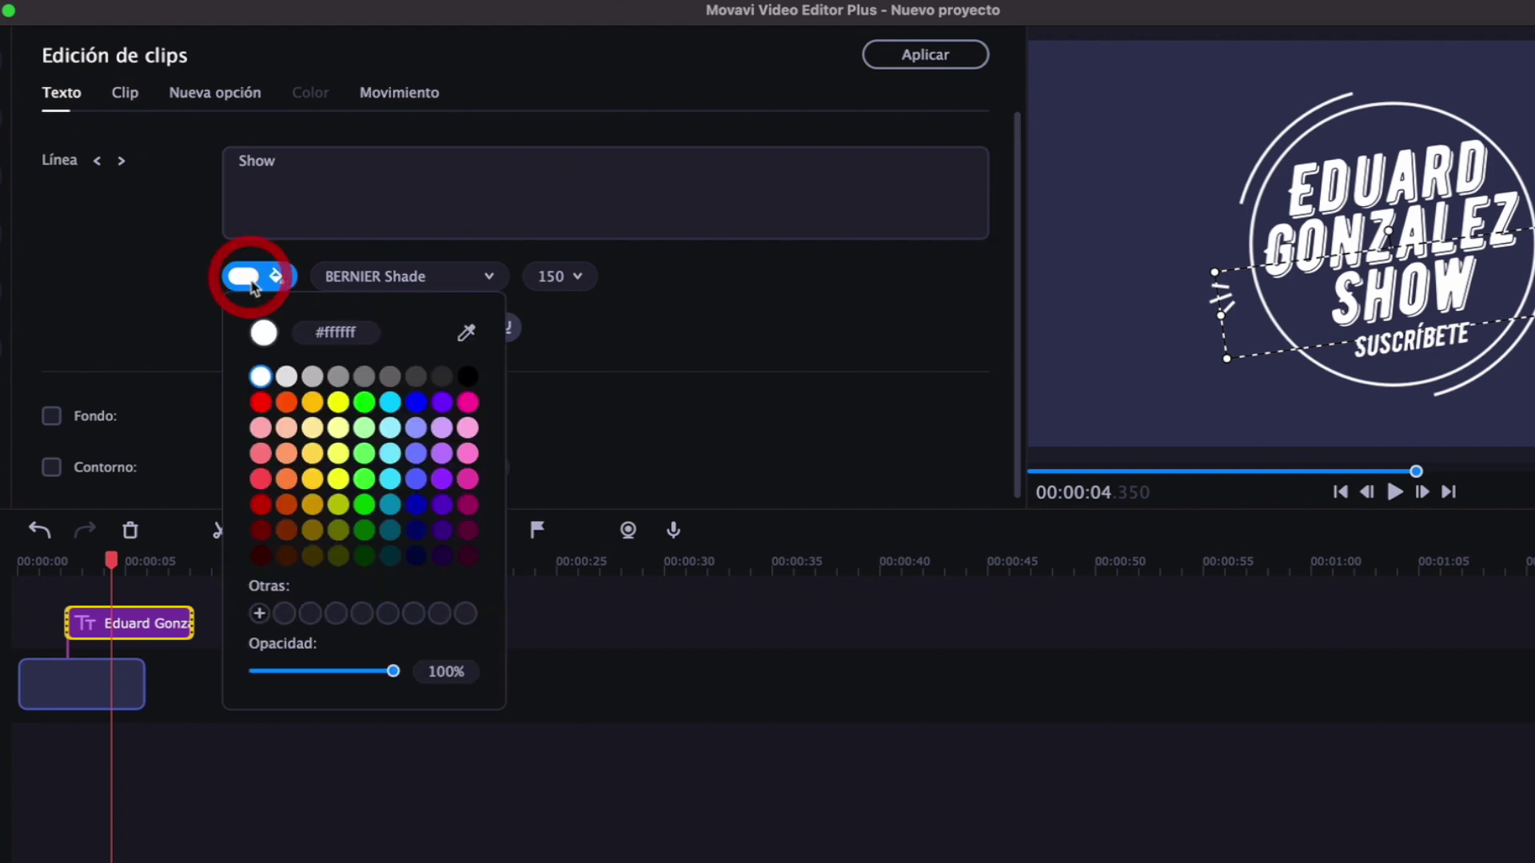
click(261, 479)
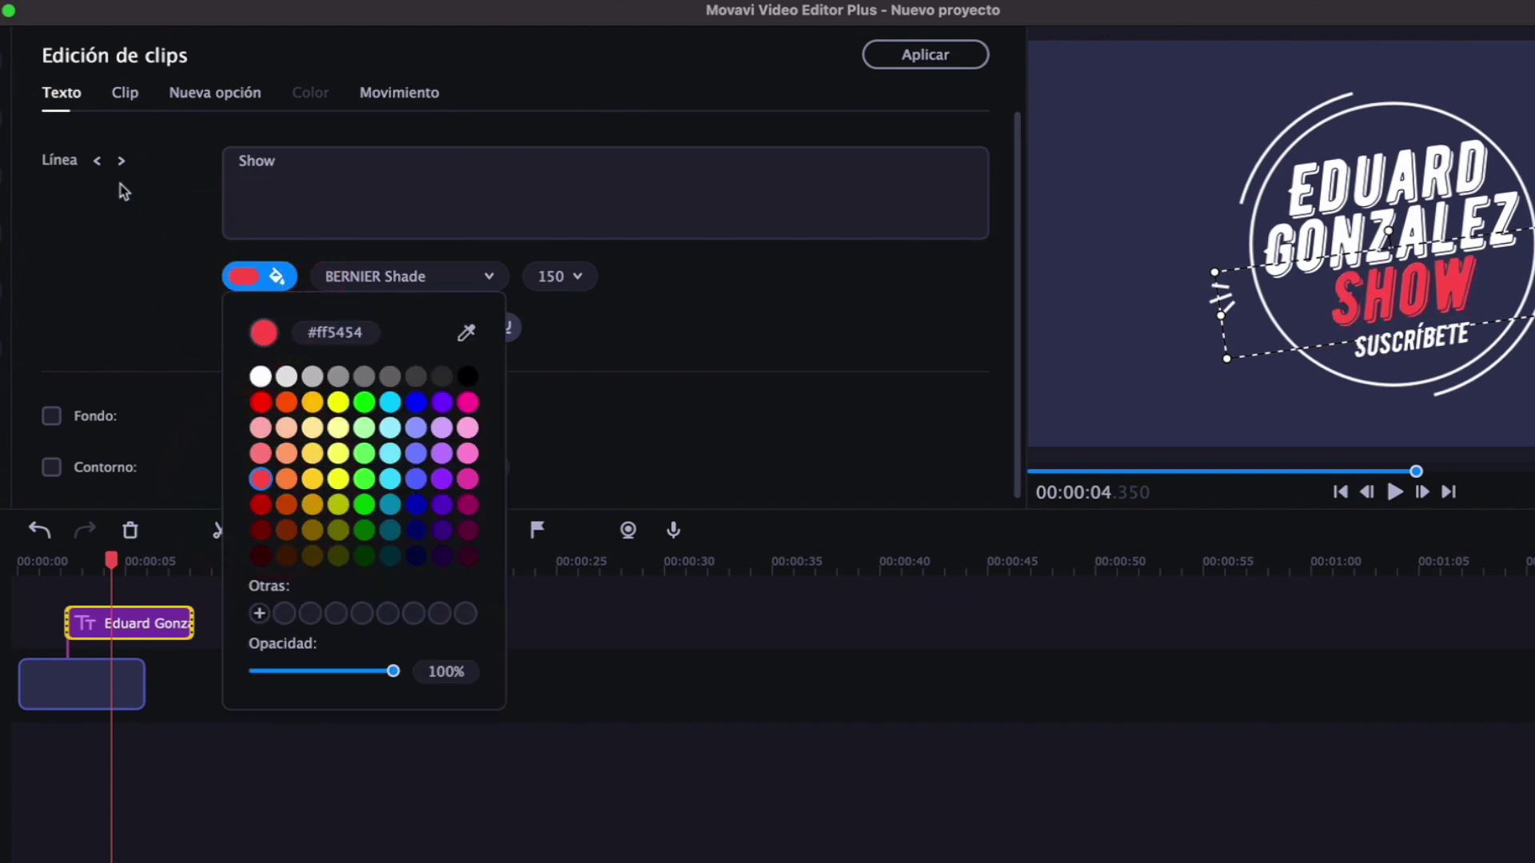
click(98, 164)
click(98, 164)
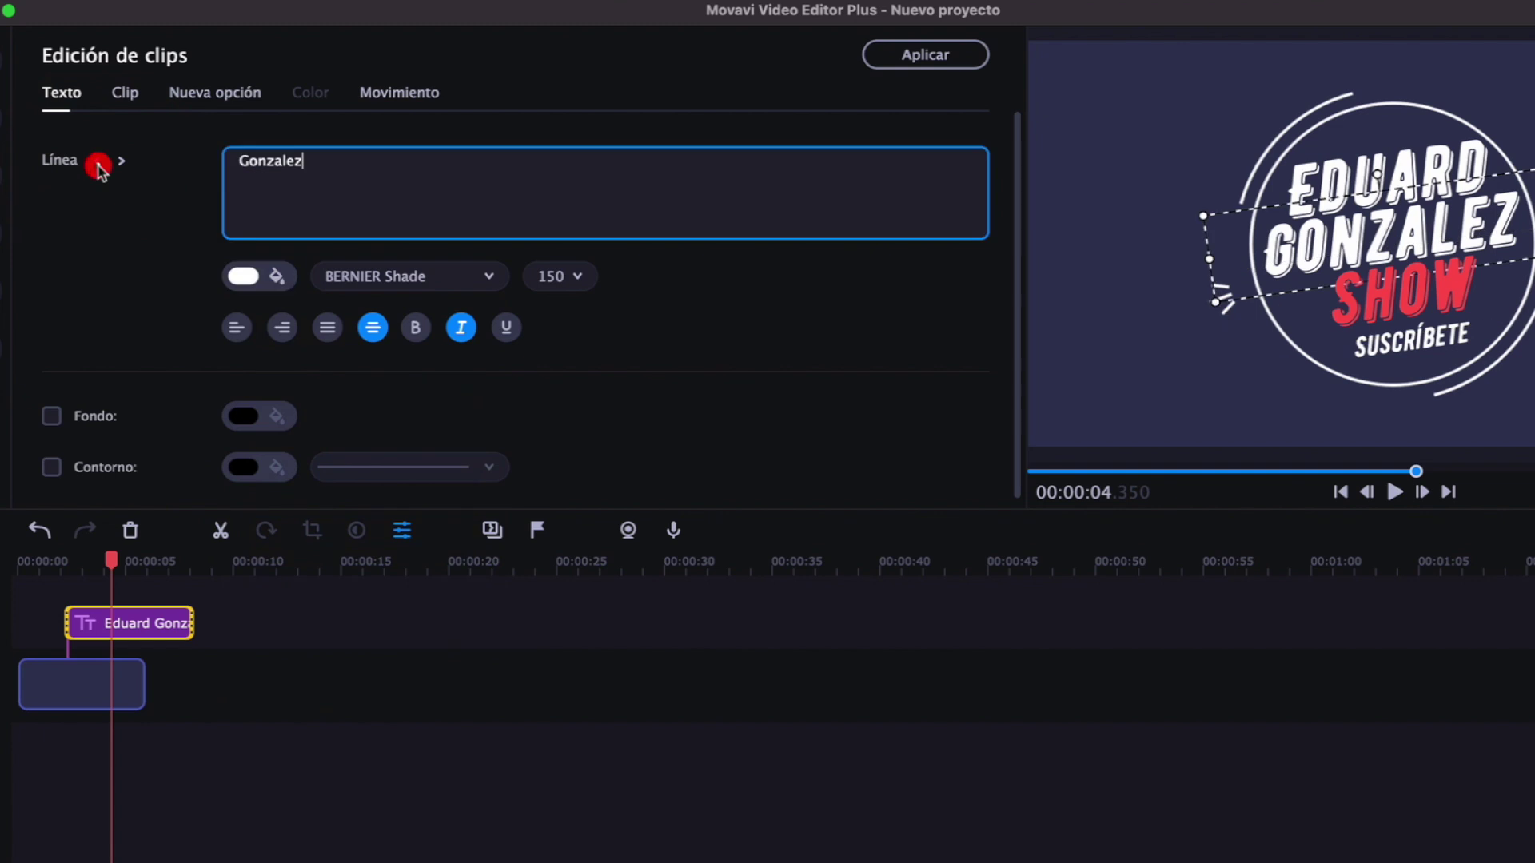
click(98, 164)
click(250, 279)
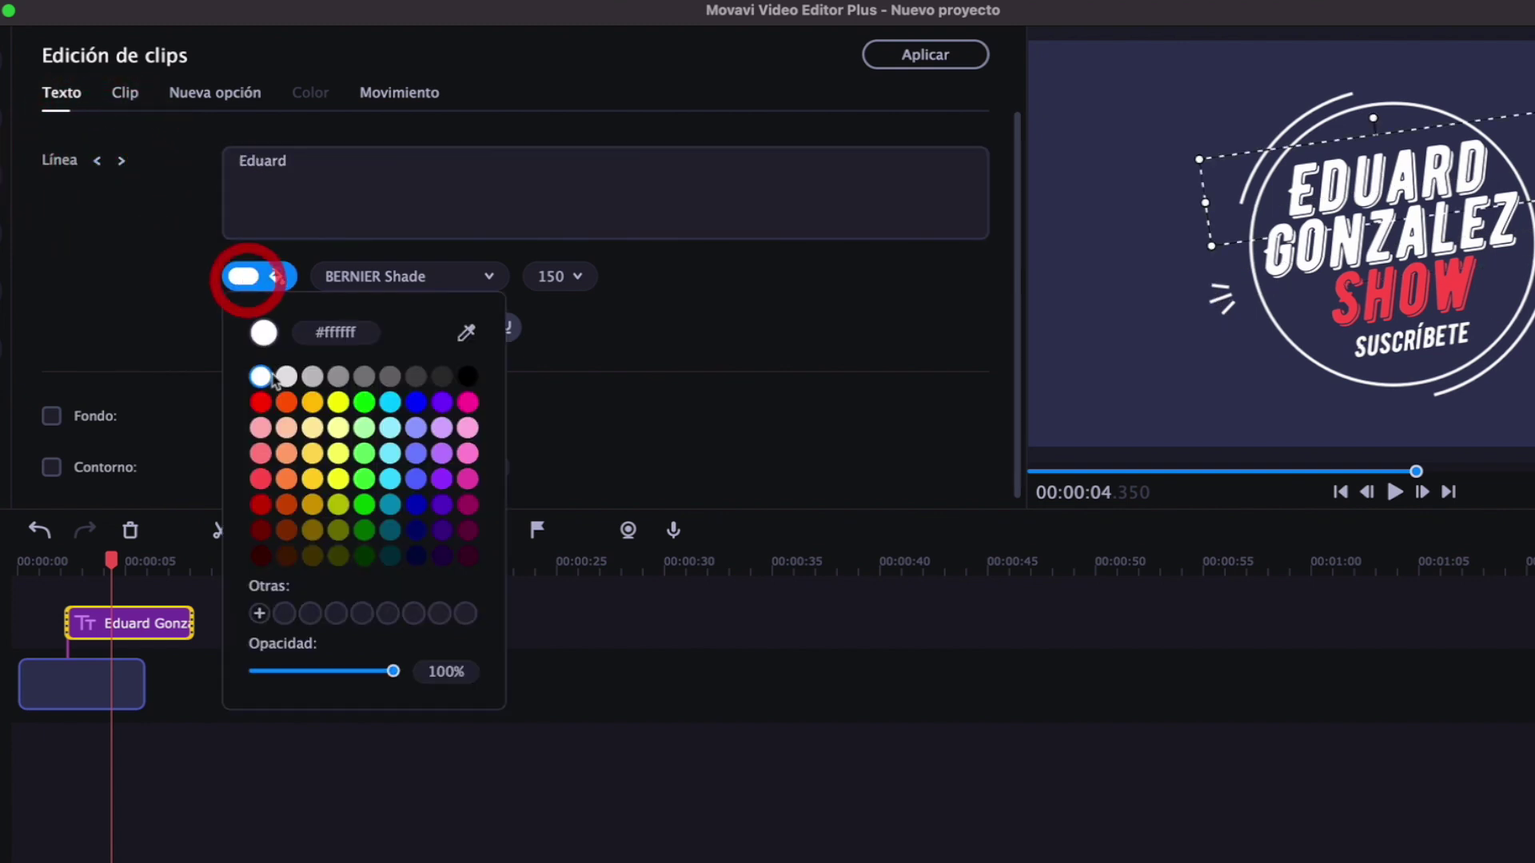
click(390, 403)
Apply the title edits and play the customized intro from near its beginning
click(925, 54)
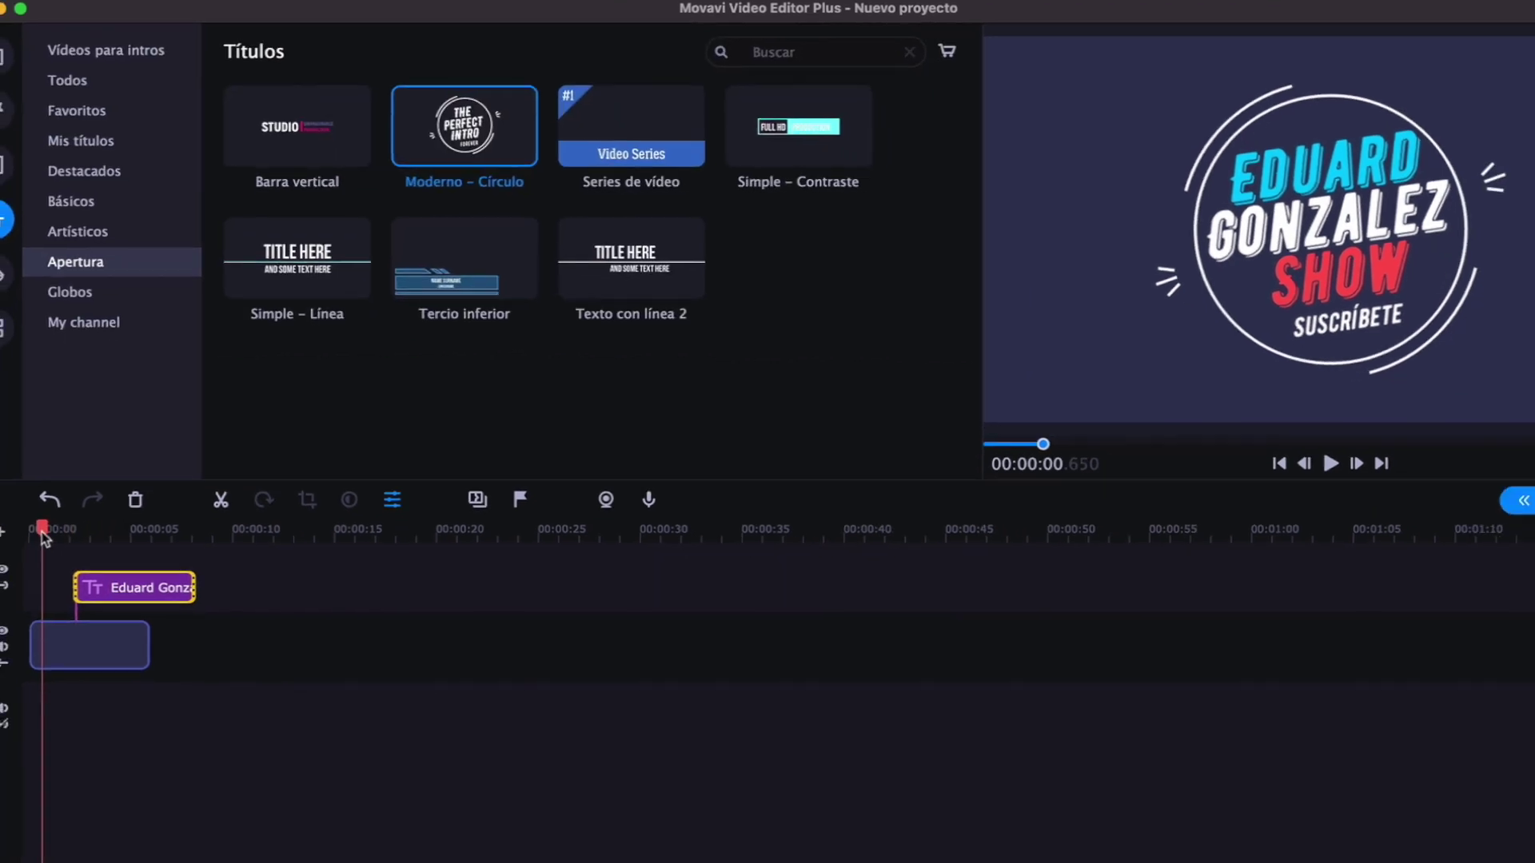
click(1394, 491)
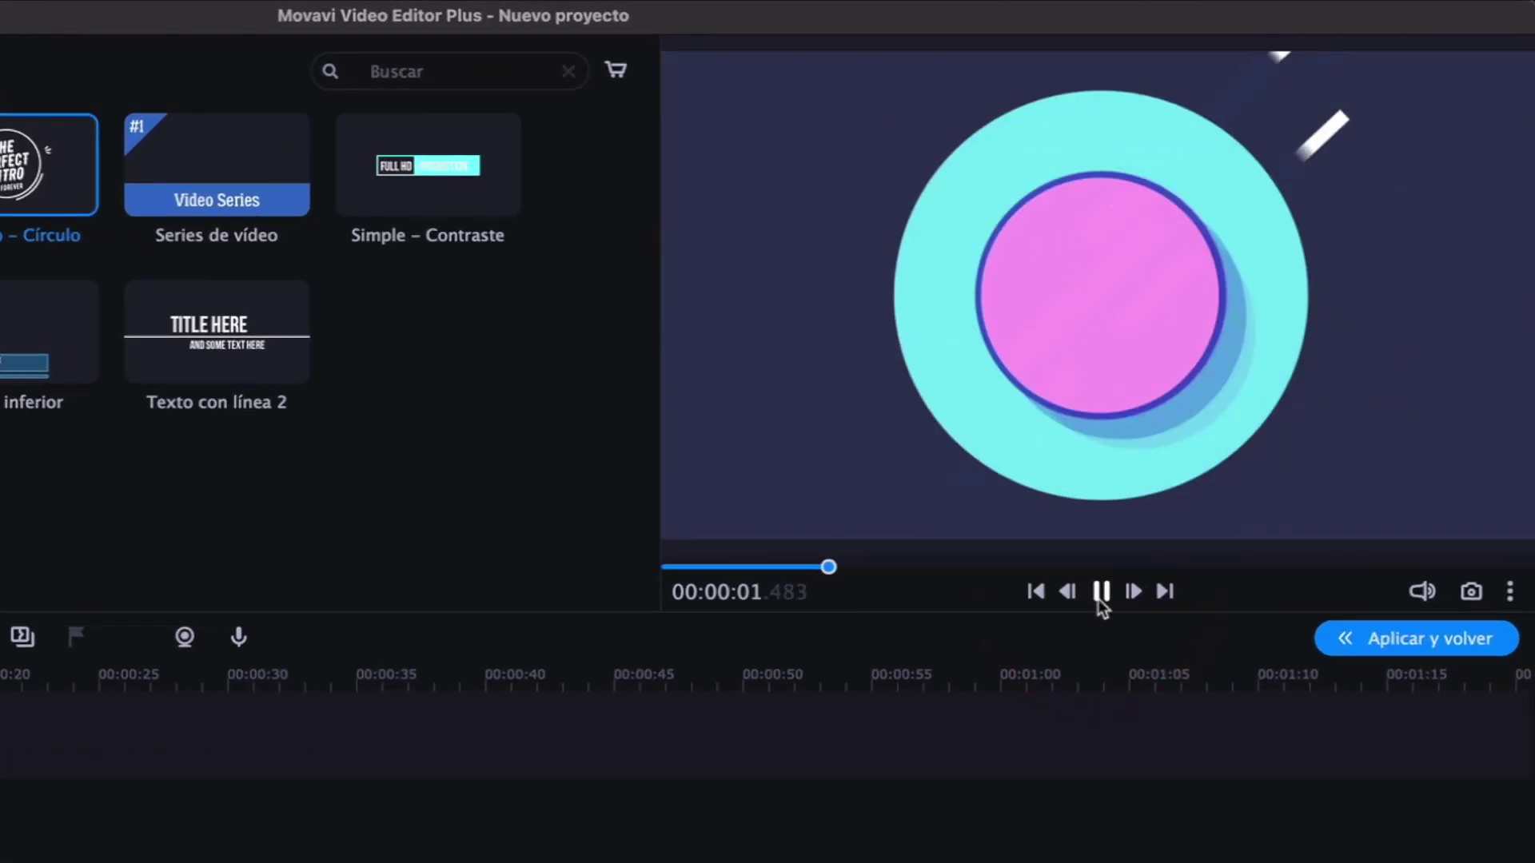
click(1101, 591)
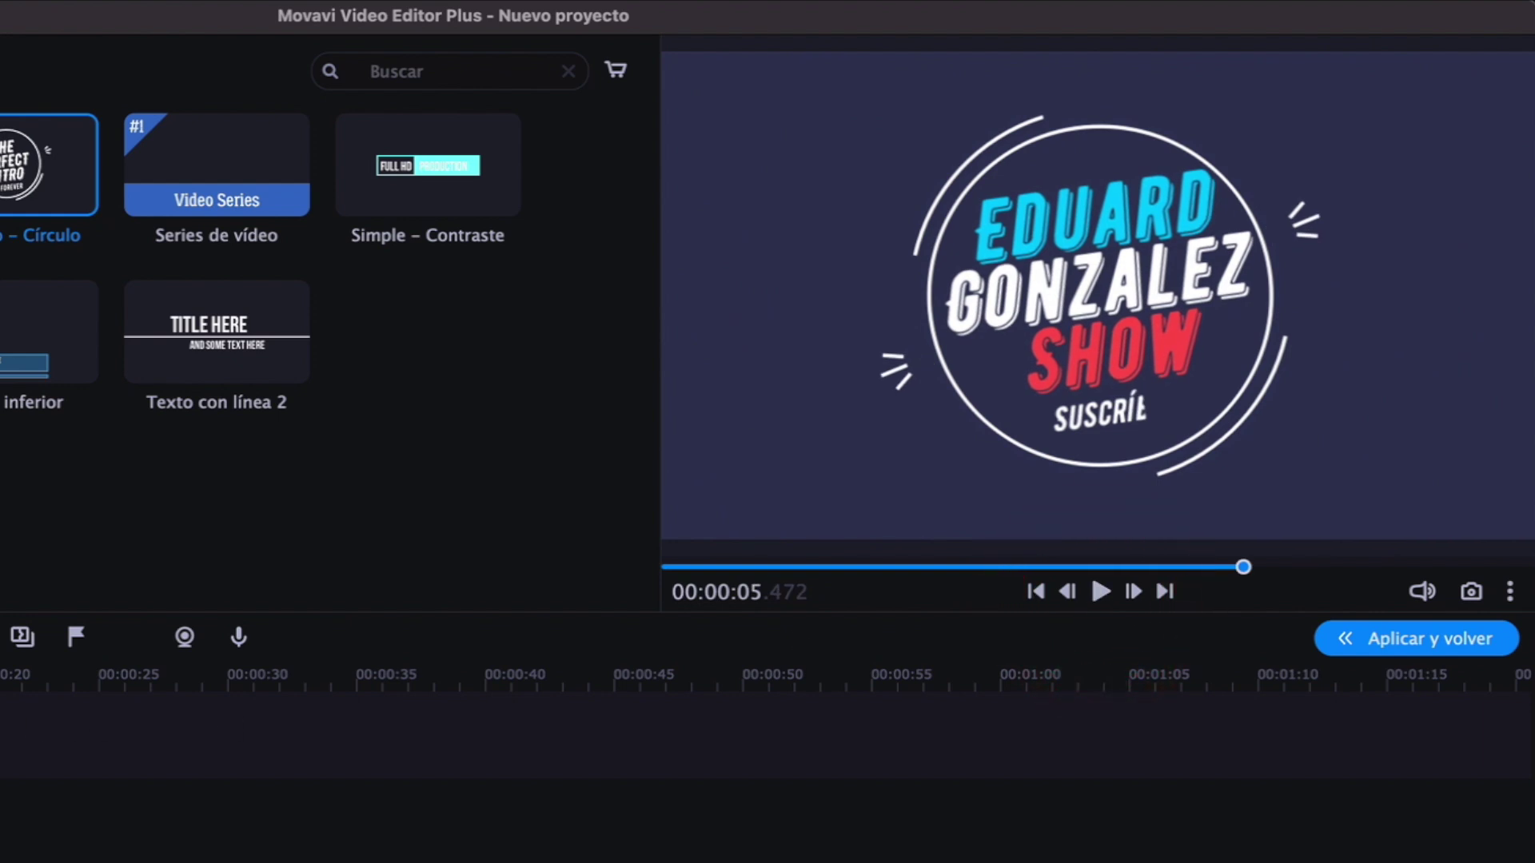
Trim the title to end with the background clip at 00:00:06, and apply the intro edits to the main project
click(184, 534)
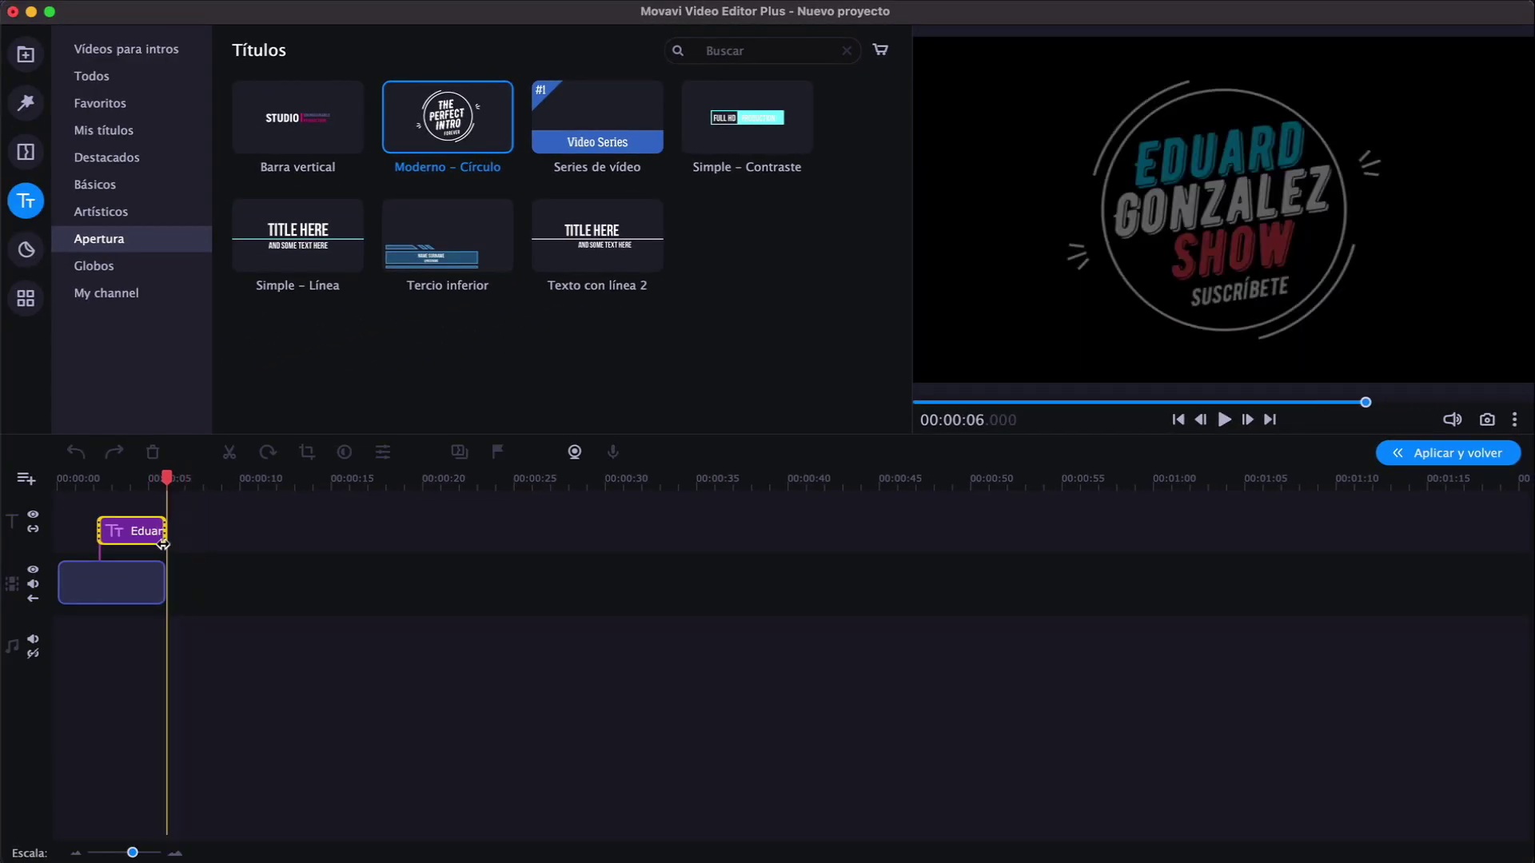
click(164, 547)
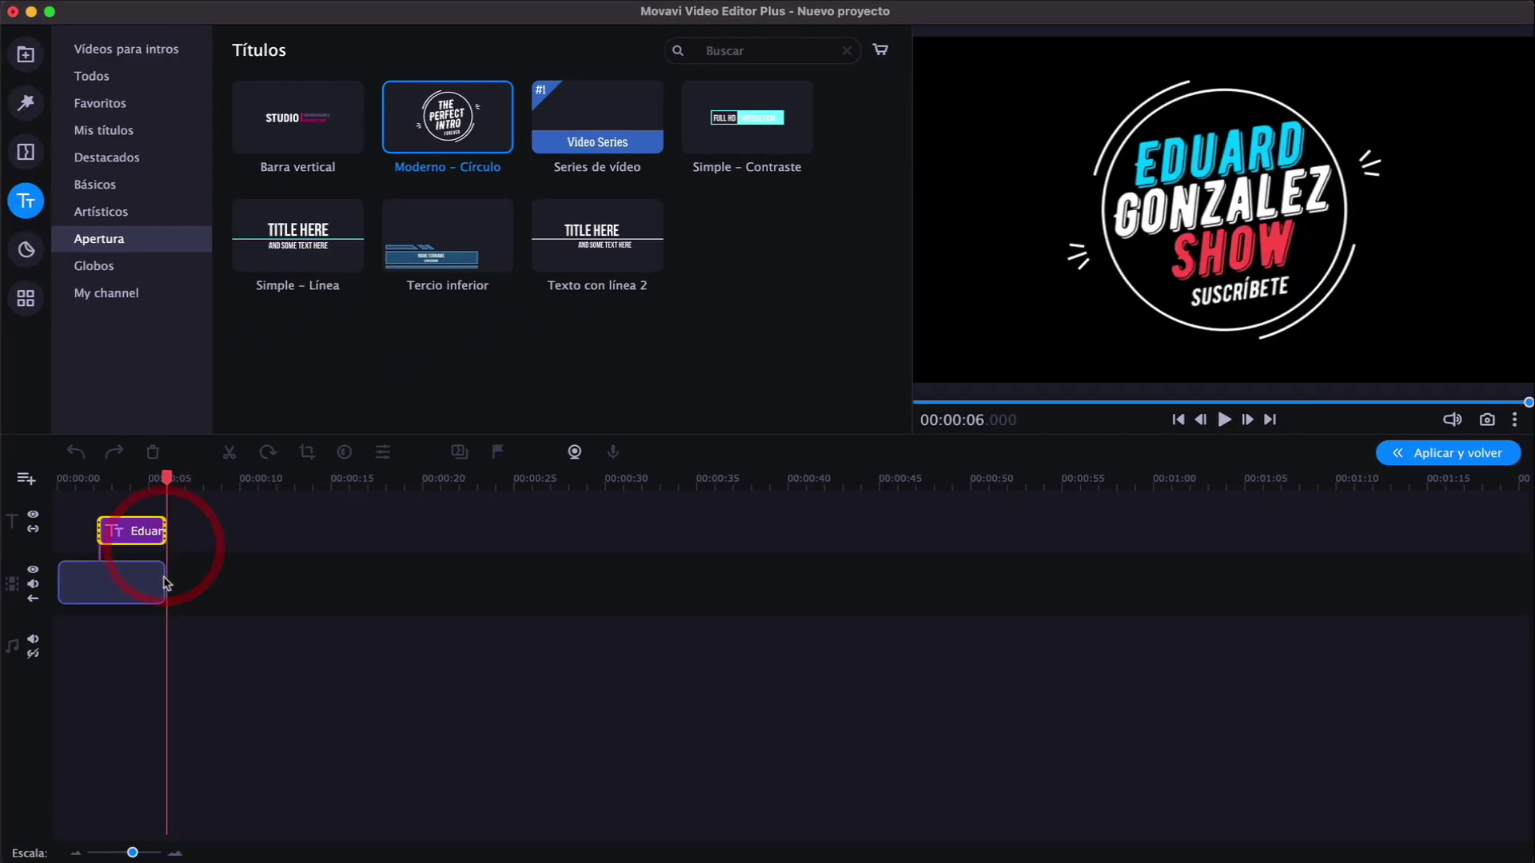
click(1459, 452)
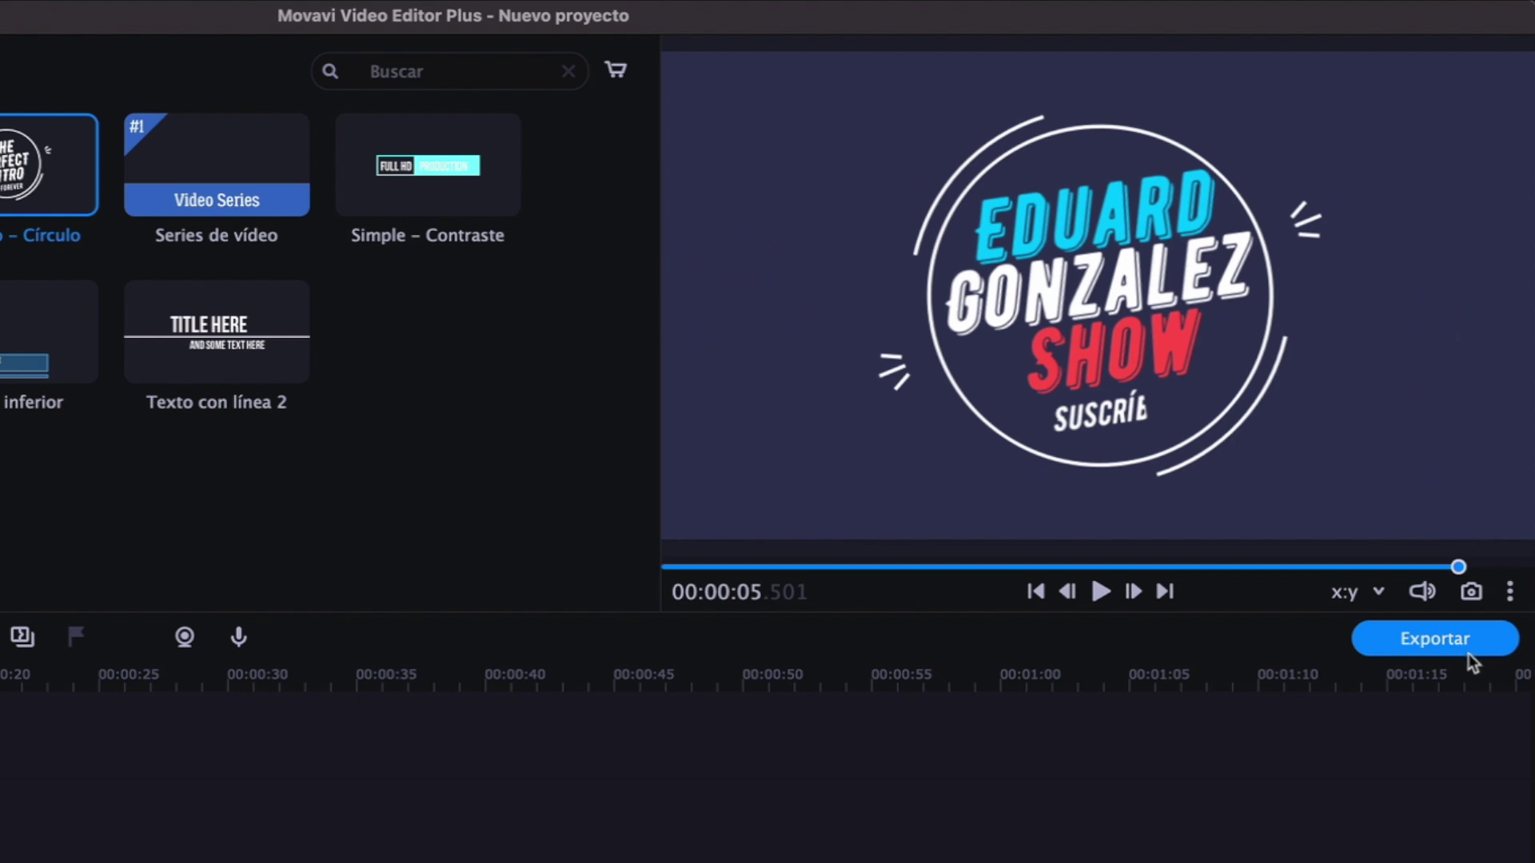
Set up an export of the project as a video file on the computer, titled "Intro de Movavi"
click(1468, 654)
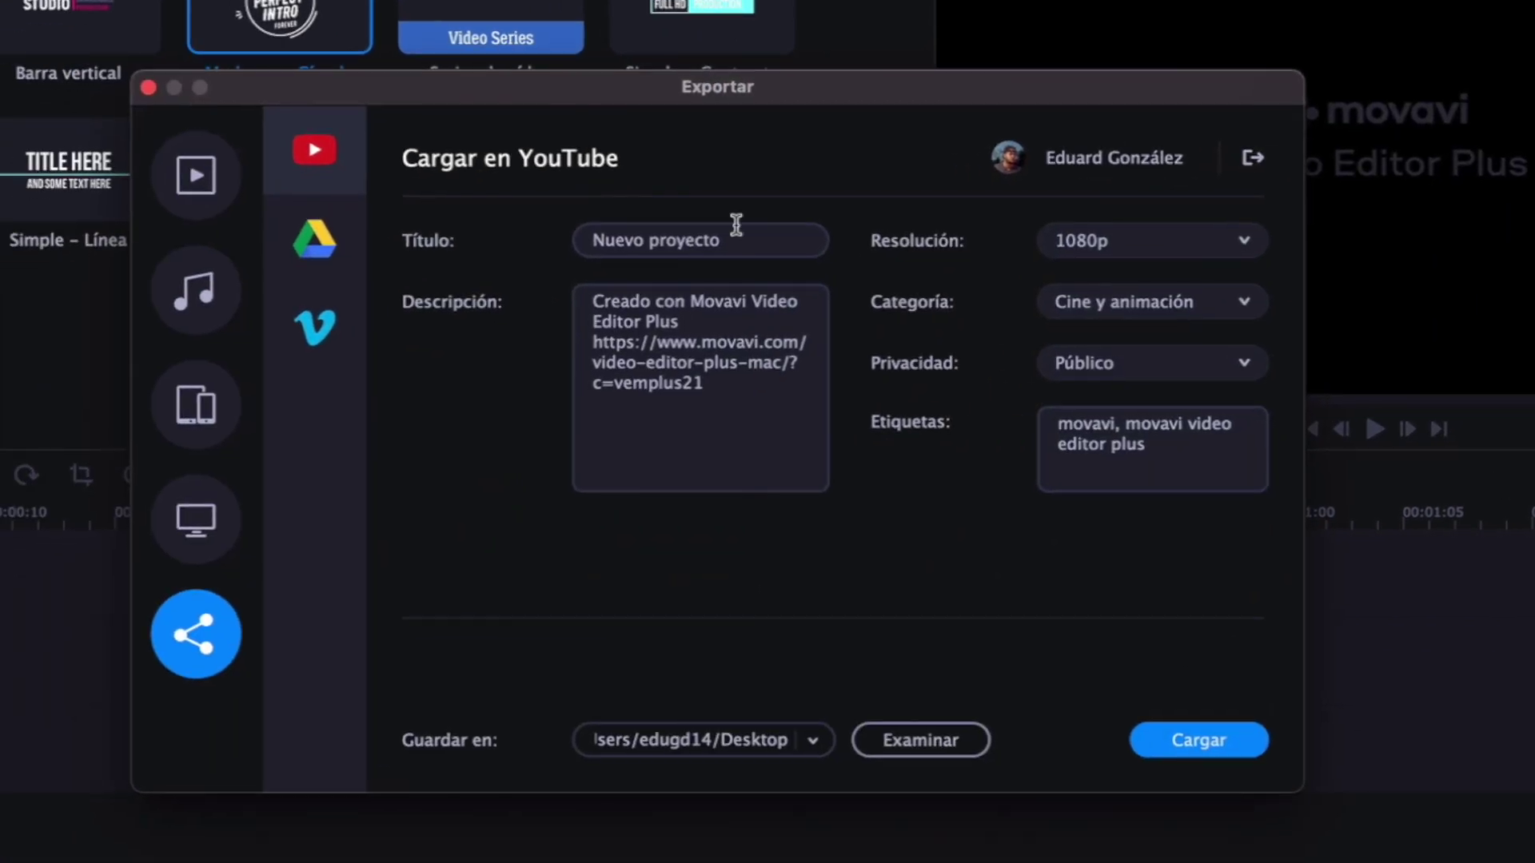
click(195, 189)
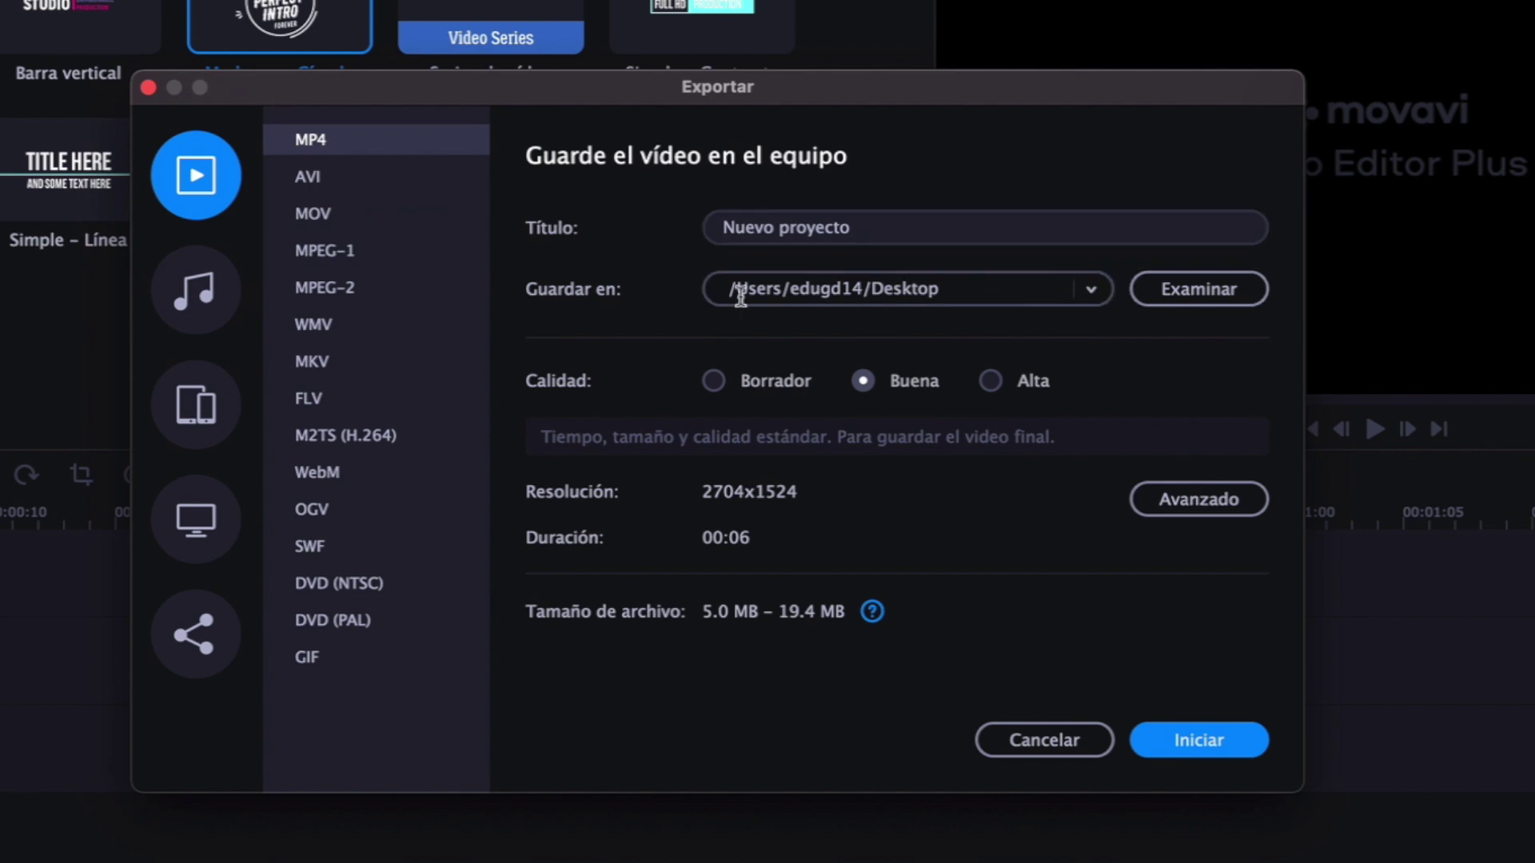
click(523, 214)
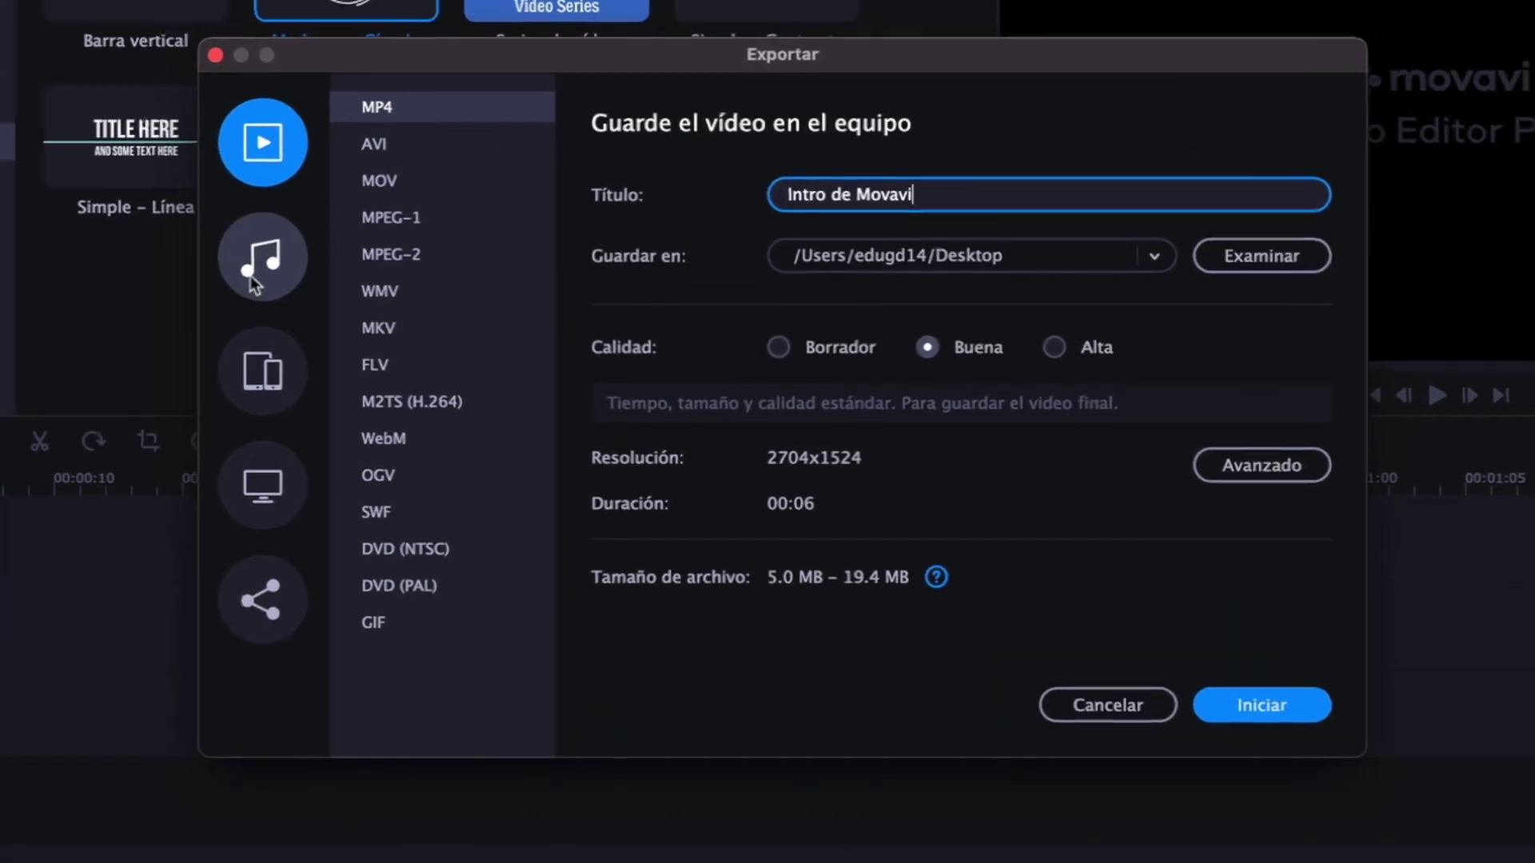
Review the export options for audio formats, mobile devices and consoles, TVs, and uploading to YouTube
click(386, 321)
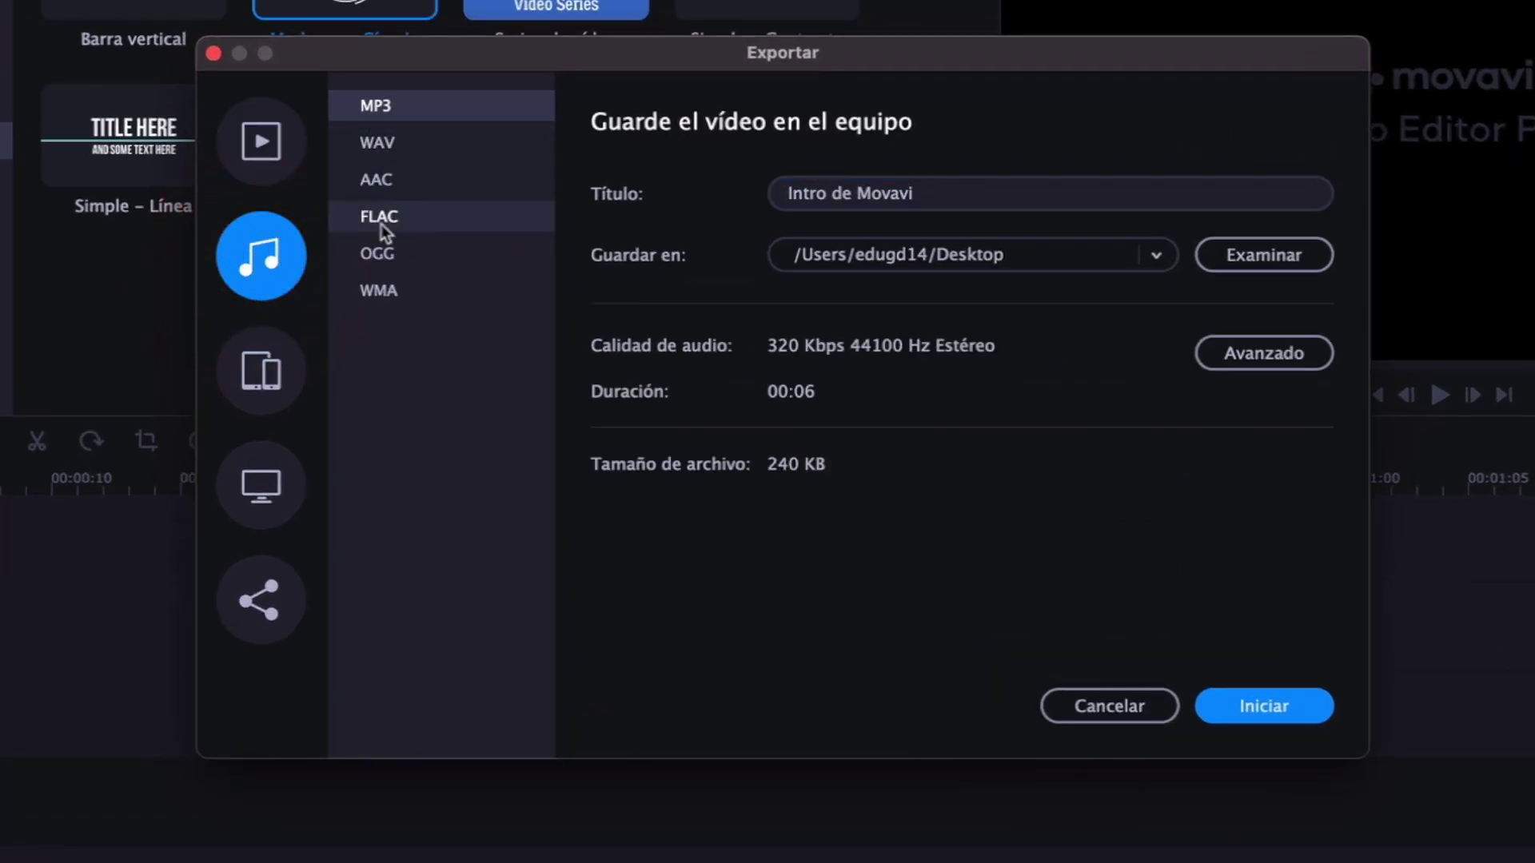
click(260, 371)
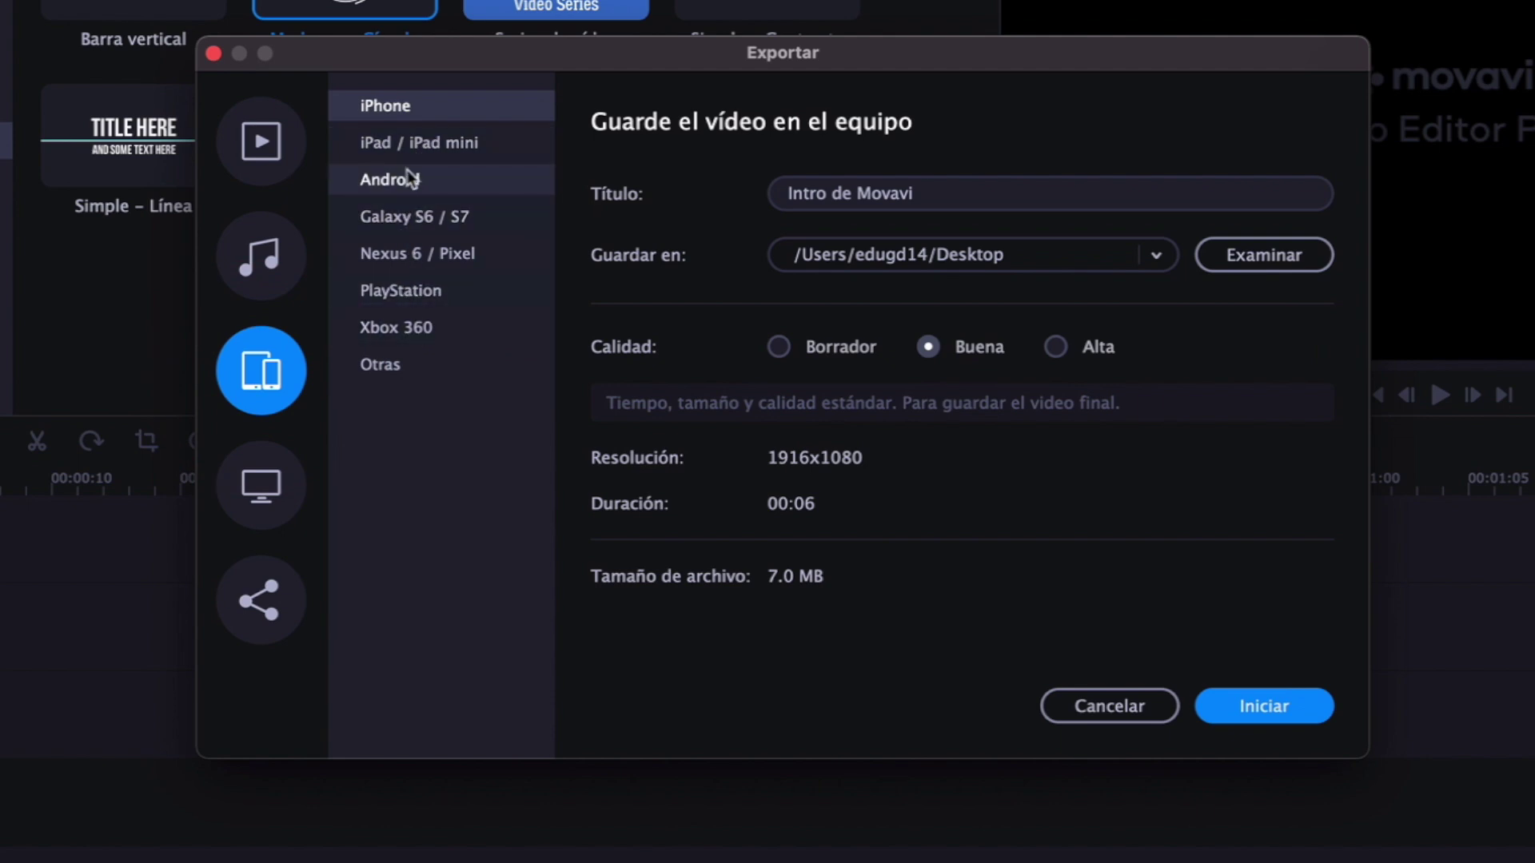
click(264, 487)
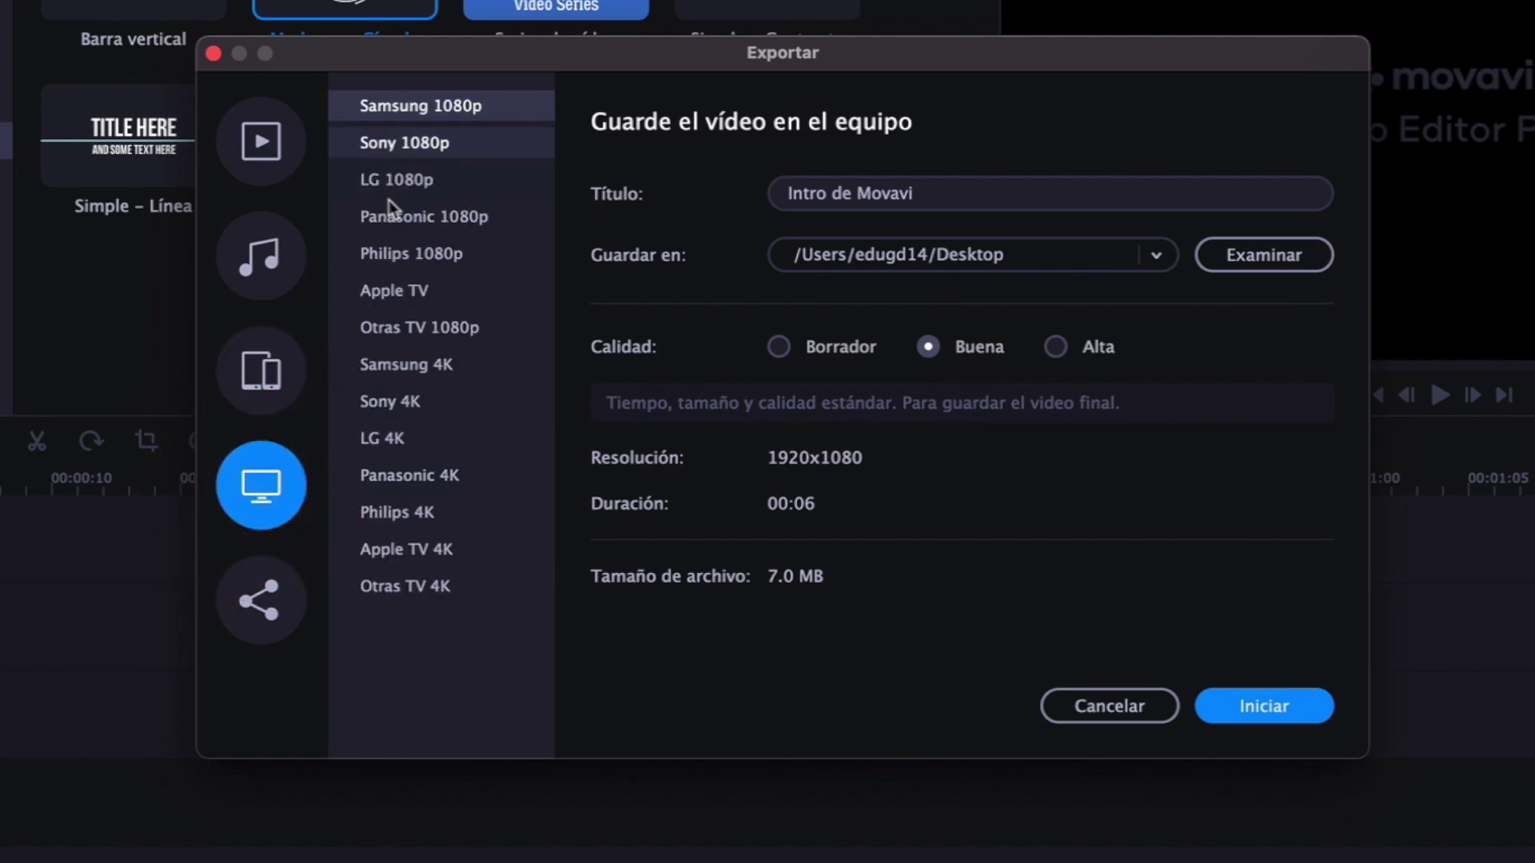
click(276, 601)
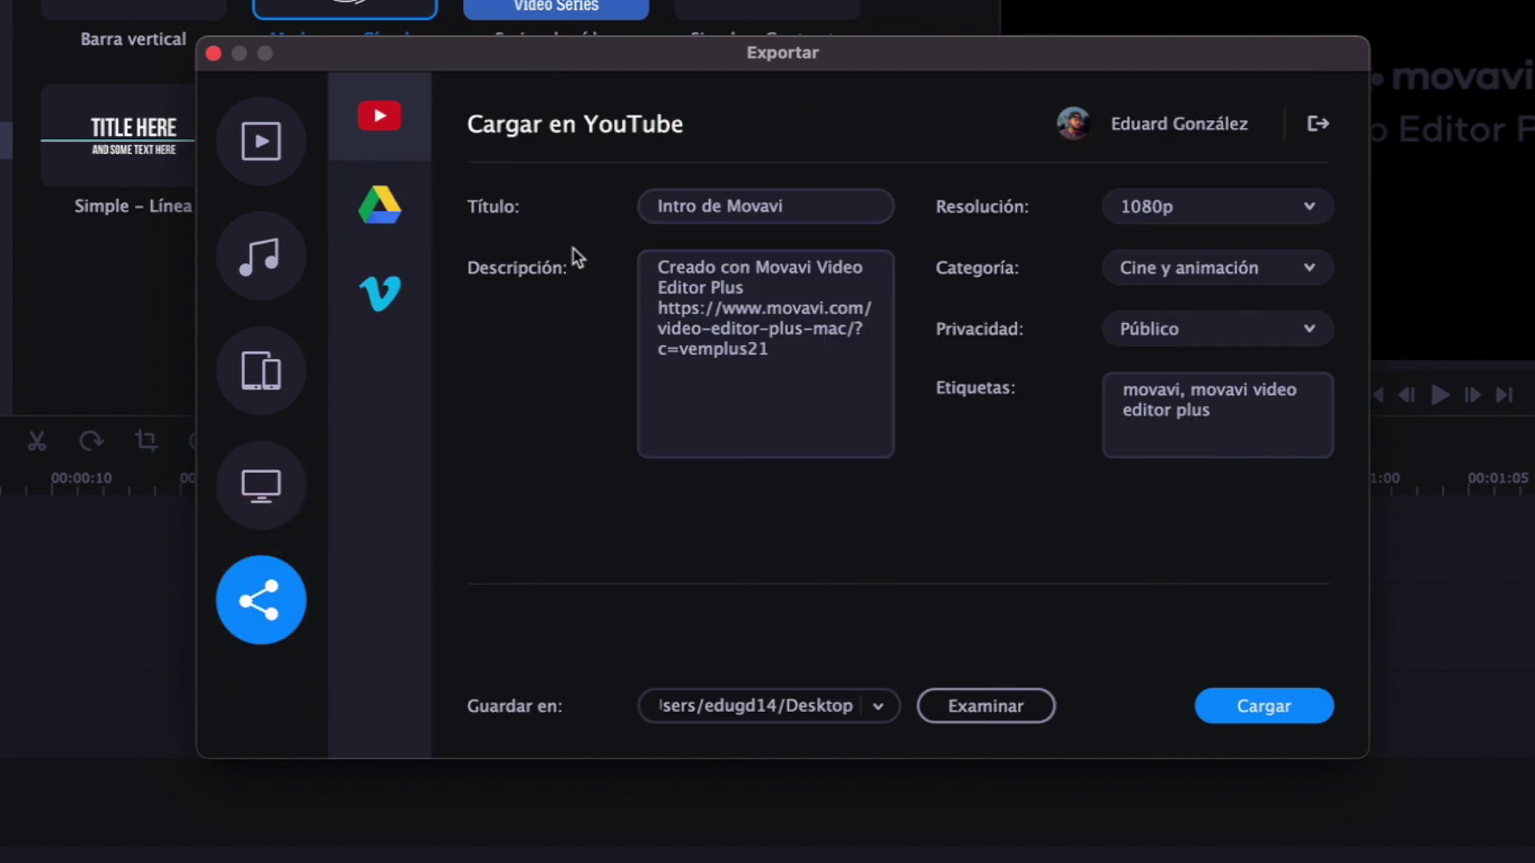
Return to the video file formats and start exporting the intro to the Desktop as MP4 in "Buena" quality
click(270, 132)
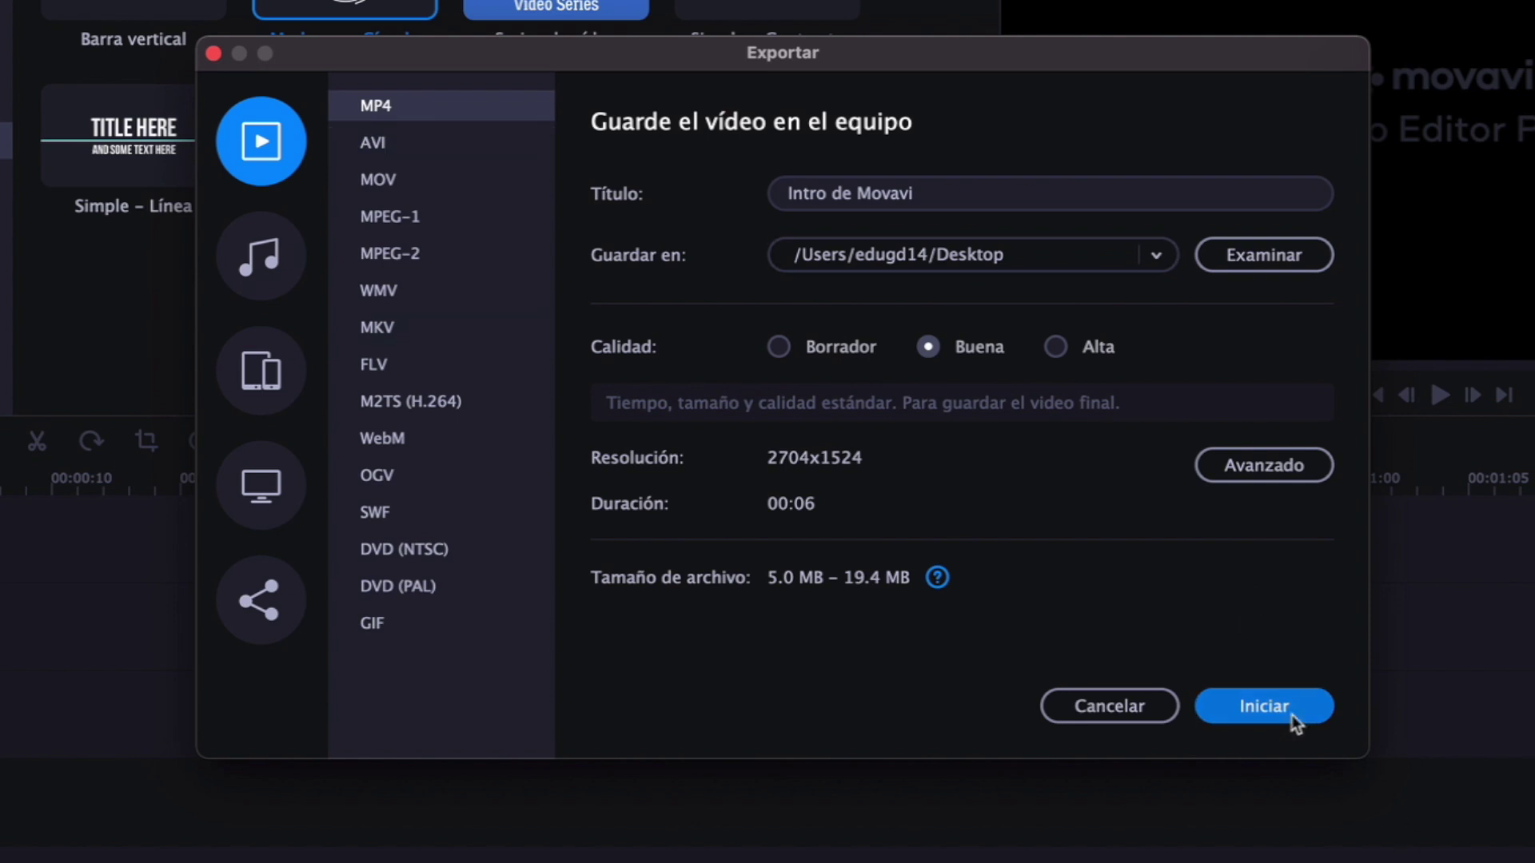
click(1267, 712)
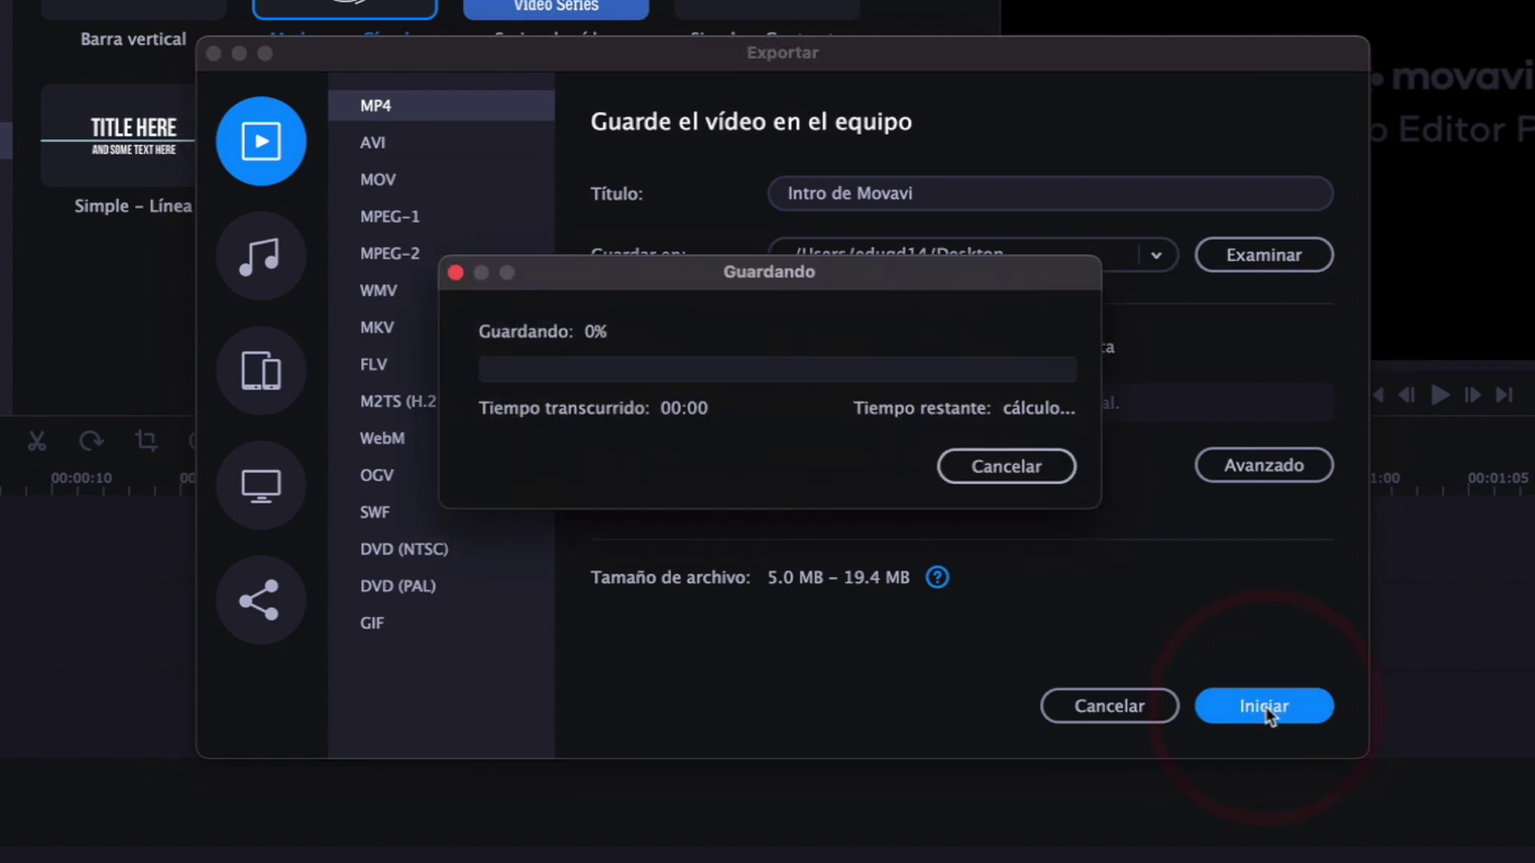